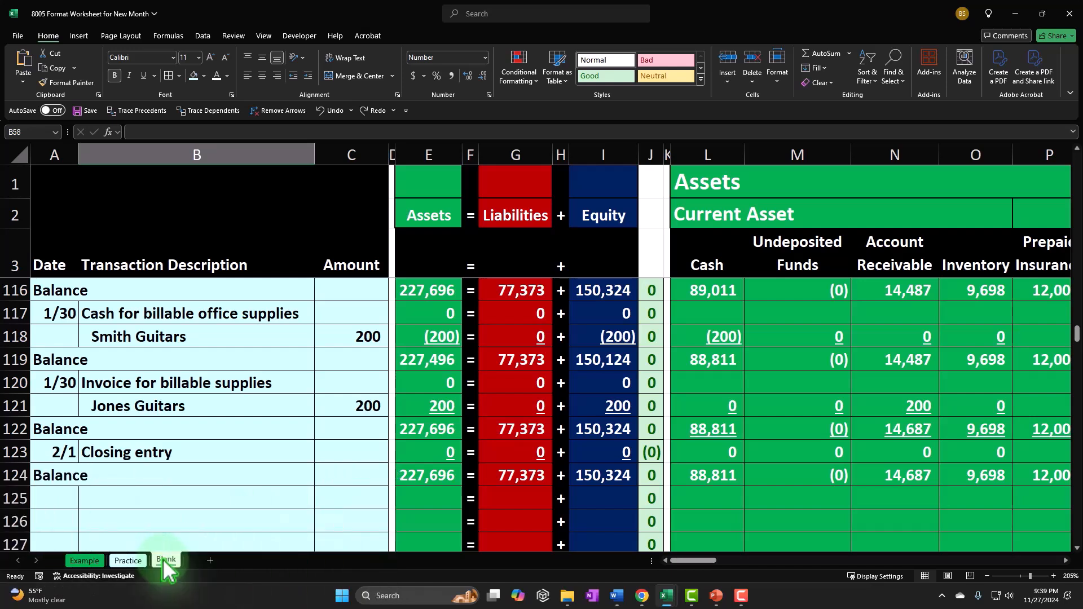
Step: Review the Blank sheet's transactions from the beginning balances on 1/1 down to the closing entry on 2/1
left_click(179, 481)
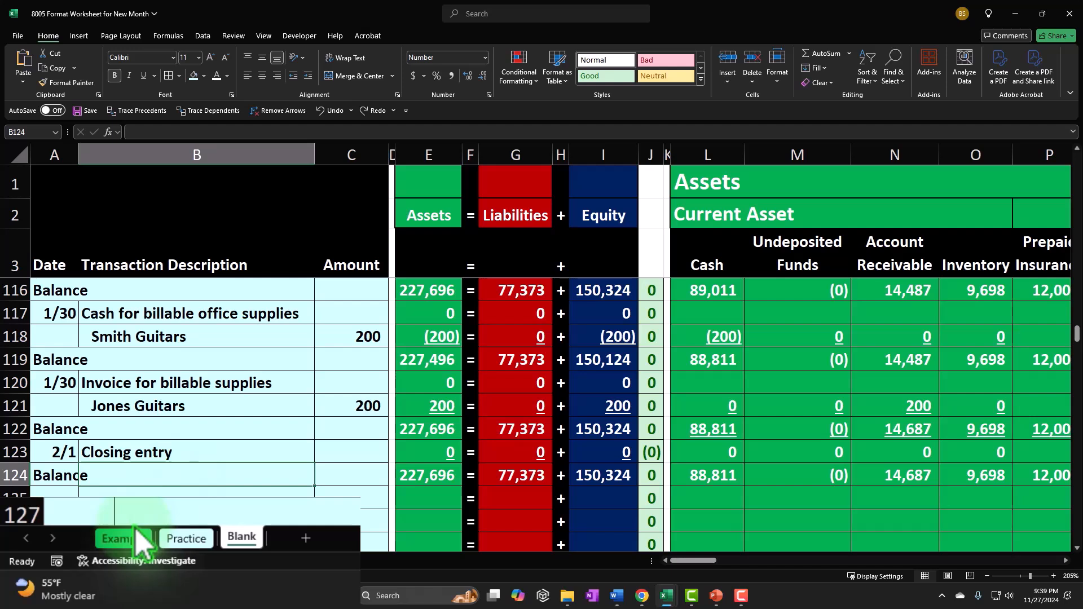
left_click(213, 490)
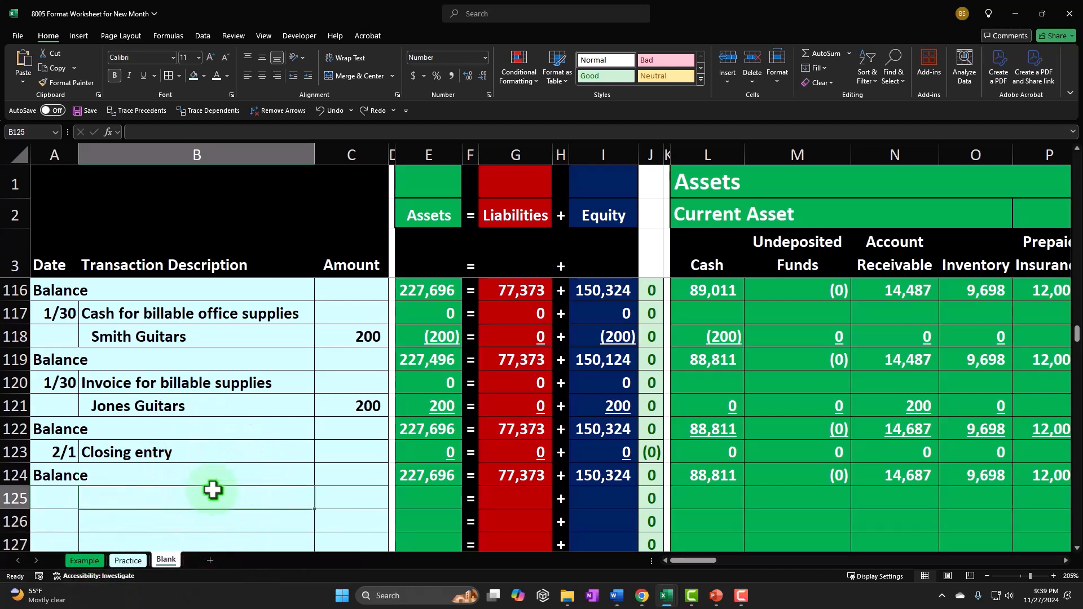
scroll(213, 489, "up", 12)
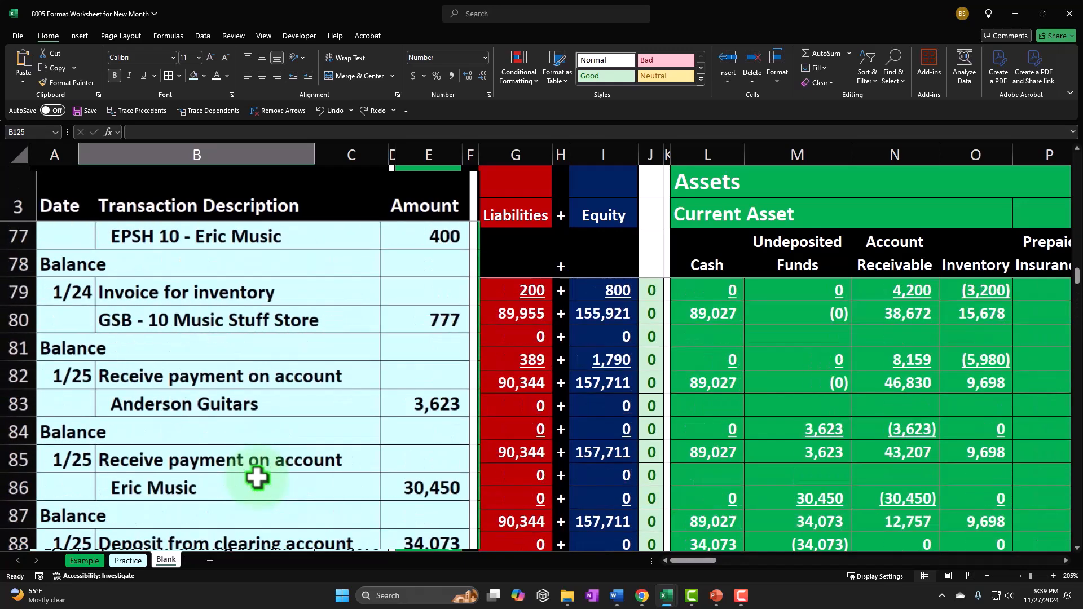
scroll(257, 478, "up", 20)
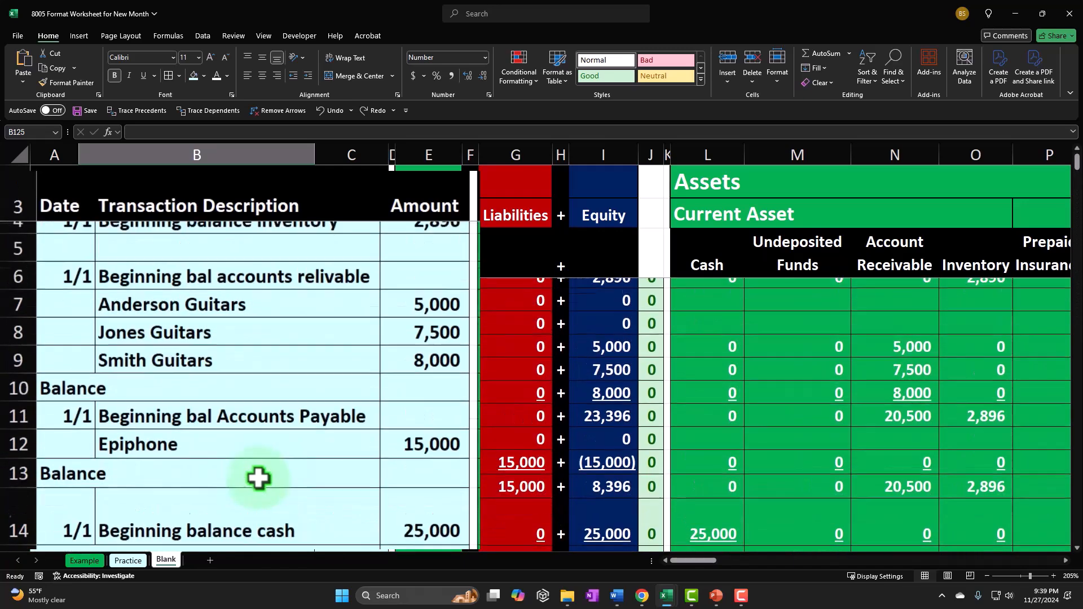
scroll(258, 478, "up", 1)
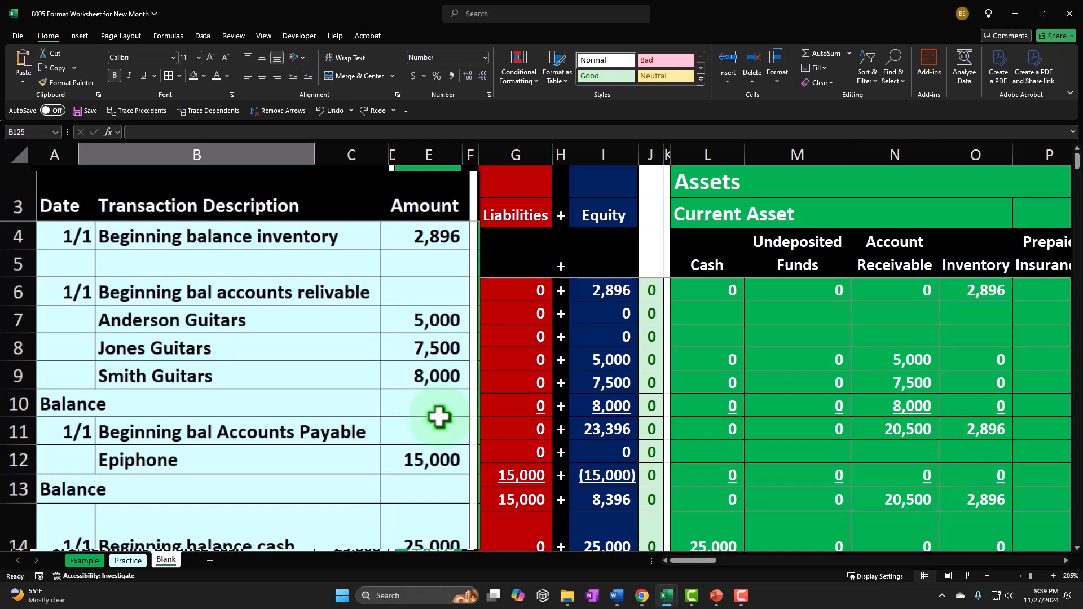
left_click(299, 350)
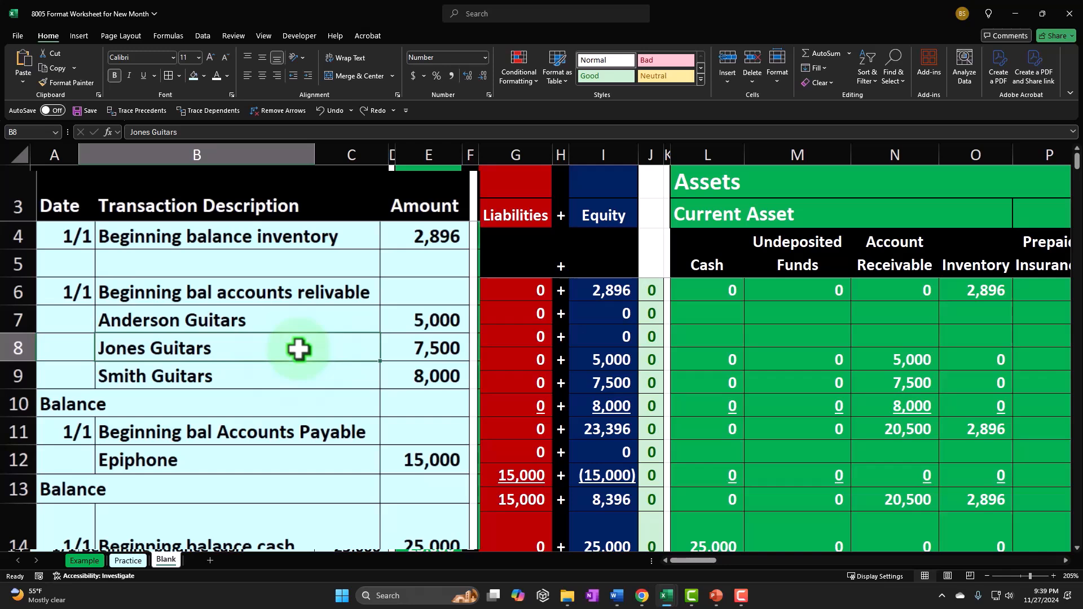
scroll(299, 350, "down", 3)
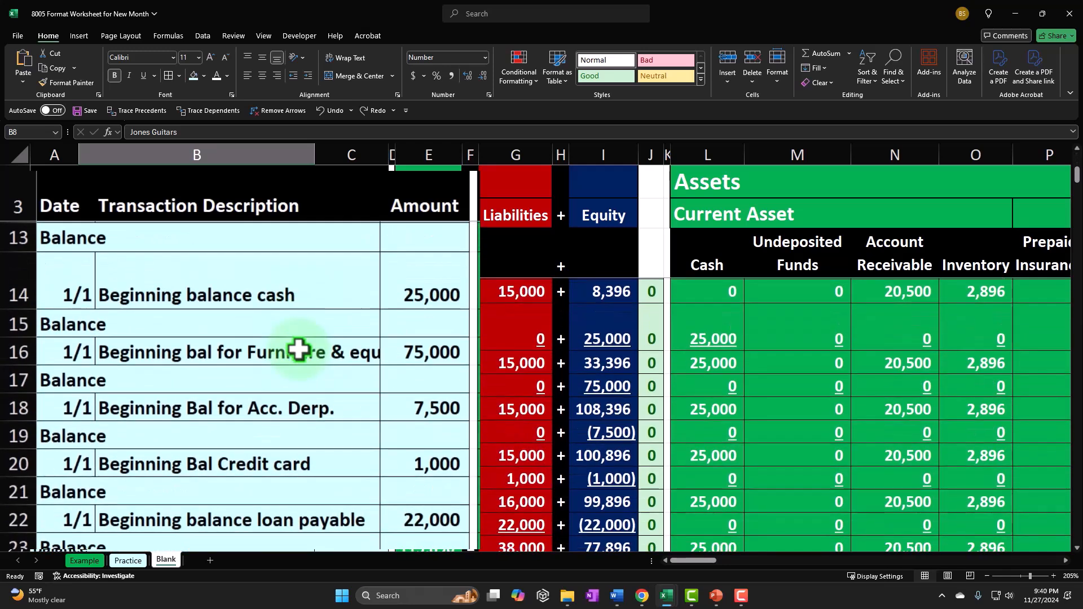
scroll(299, 349, "down", 1)
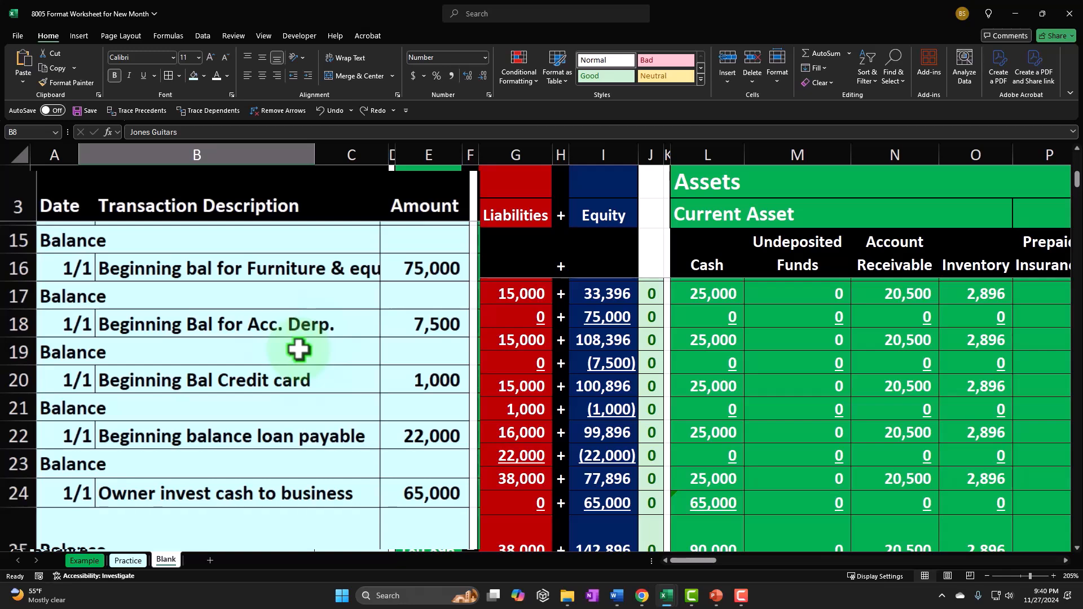
scroll(298, 350, "down", 3)
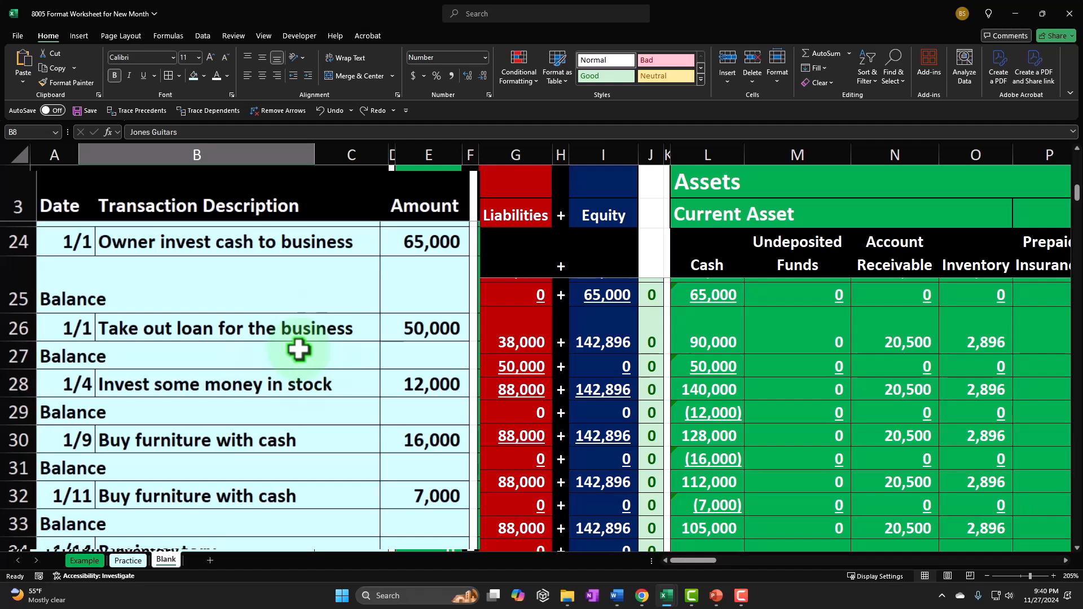
left_click(298, 350)
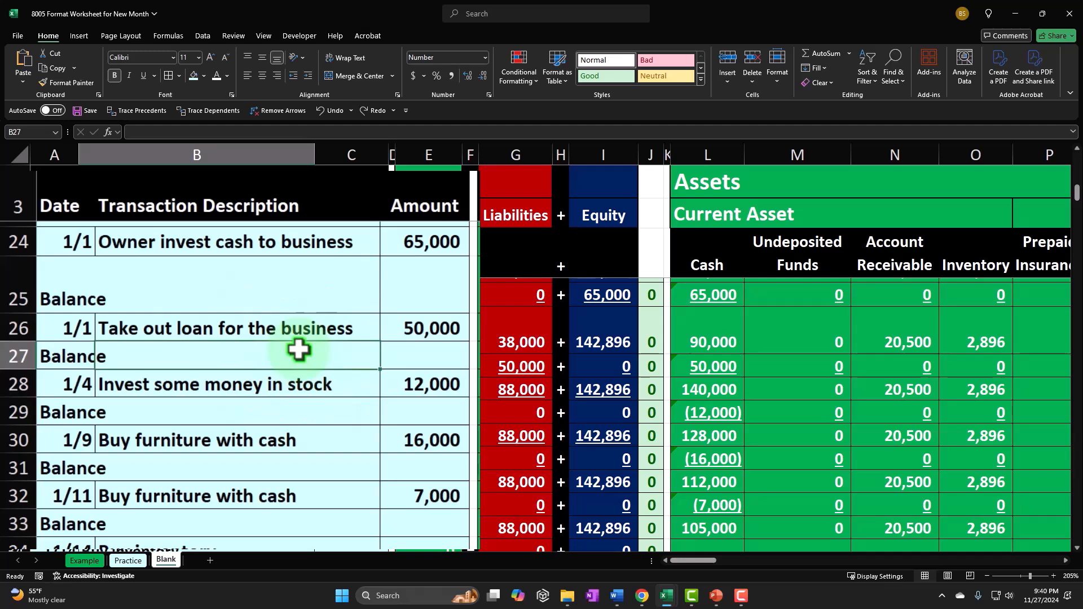
scroll(299, 350, "down", 4)
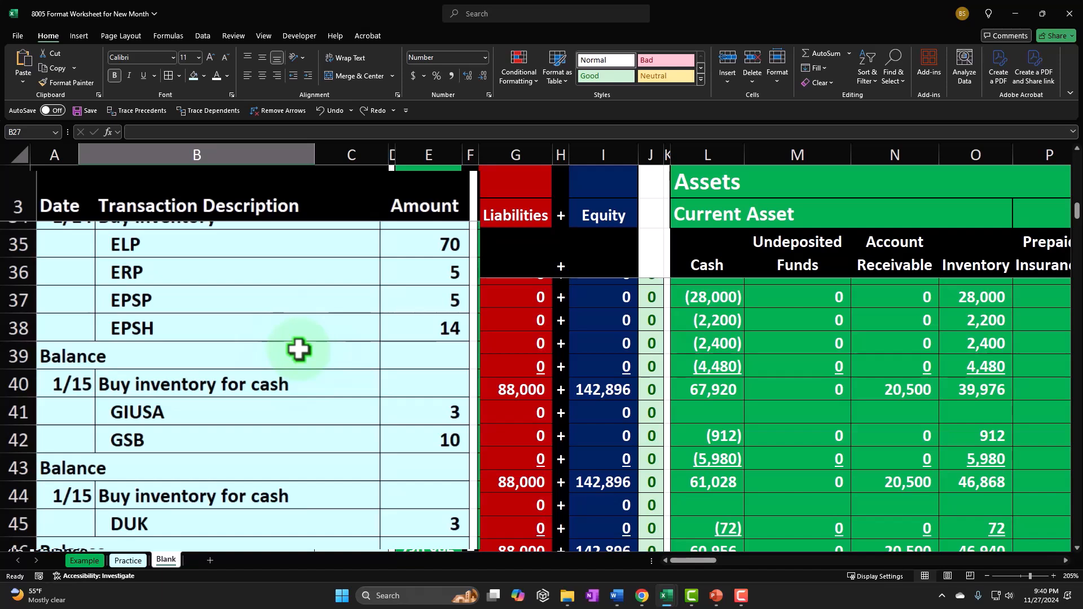
scroll(298, 349, "down", 8)
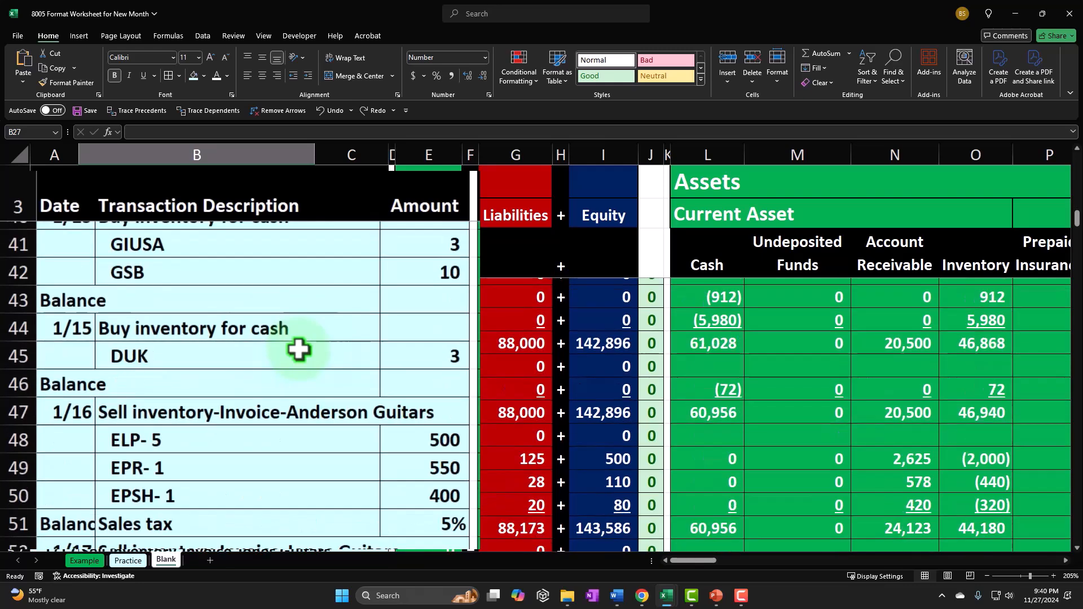
scroll(298, 350, "down", 14)
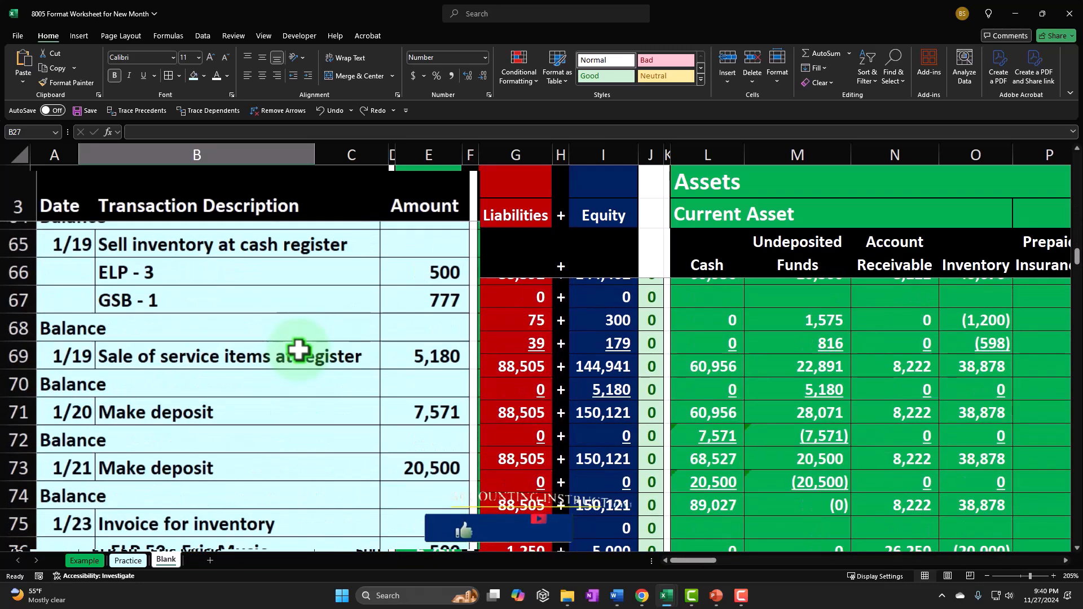
scroll(298, 350, "down", 7)
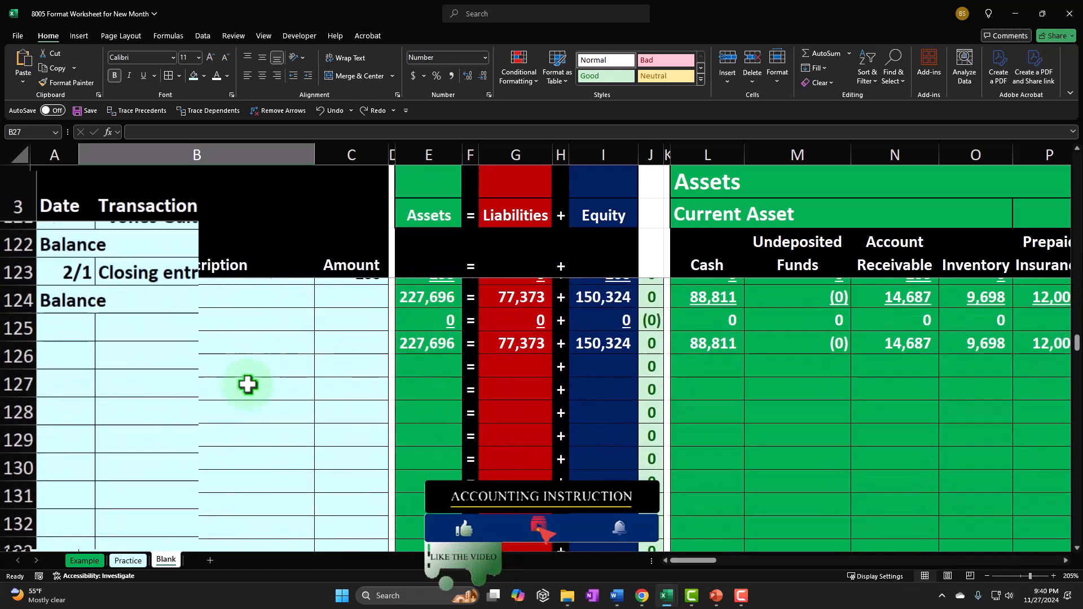
scroll(248, 383, "up", 2)
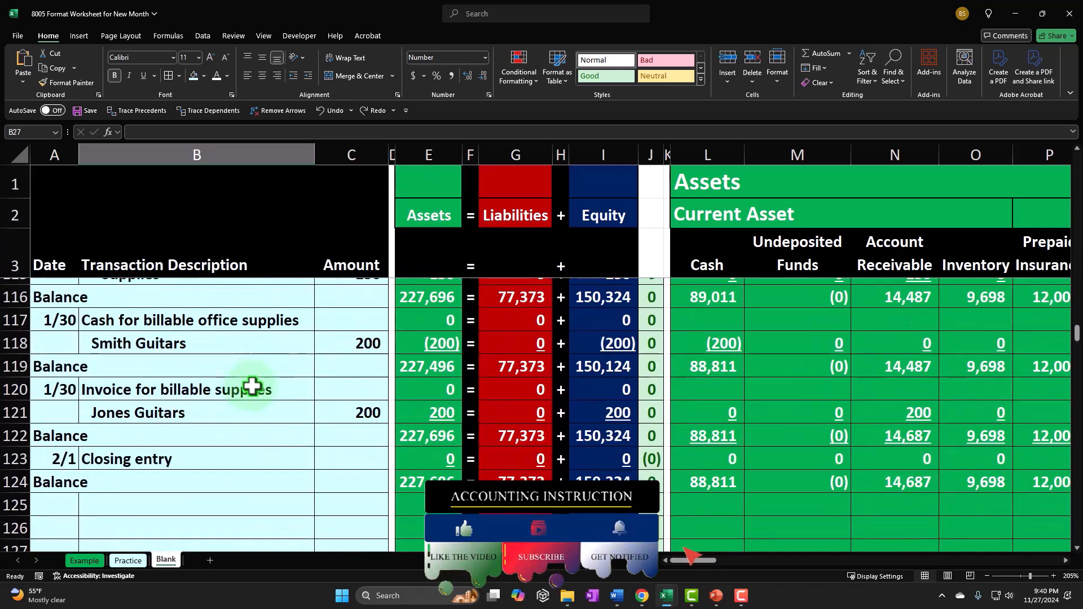
Step: Examine the row 122 balances across the asset, liability and equity accounts, and the closing entry's effect on Owner Equity and the Income Statement
left_click(425, 433)
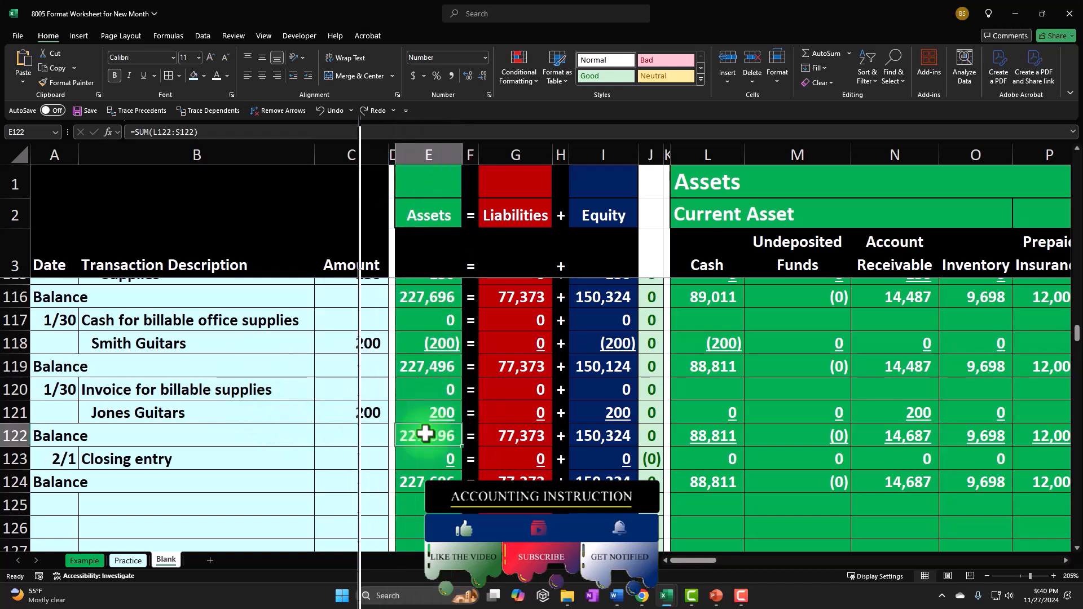
left_click(711, 436)
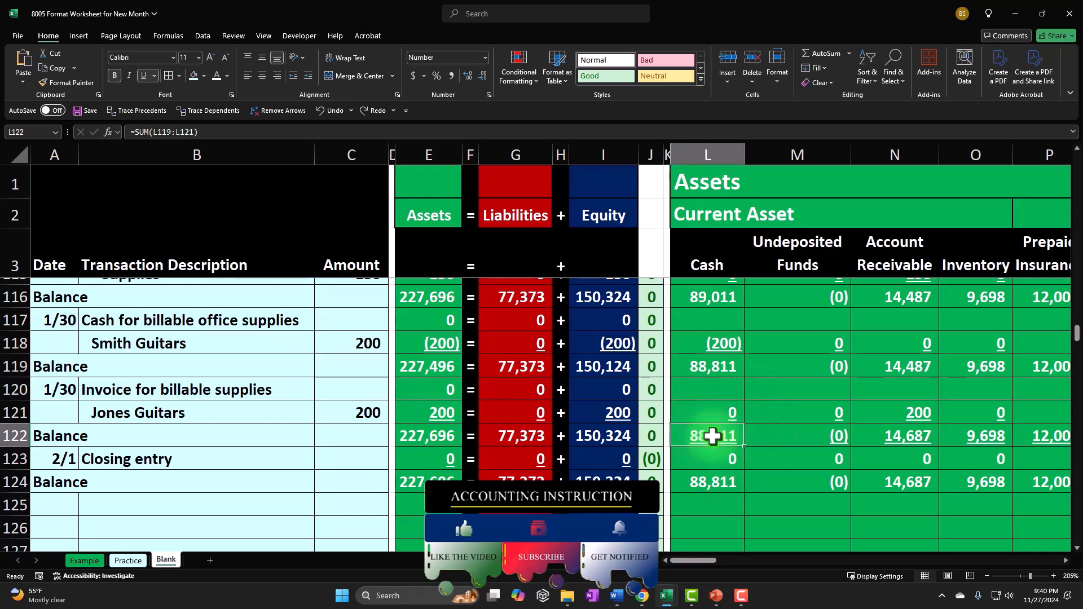
key("Right")
key("Right")
key("Right")
key("Right")
key("Right")
key("Right")
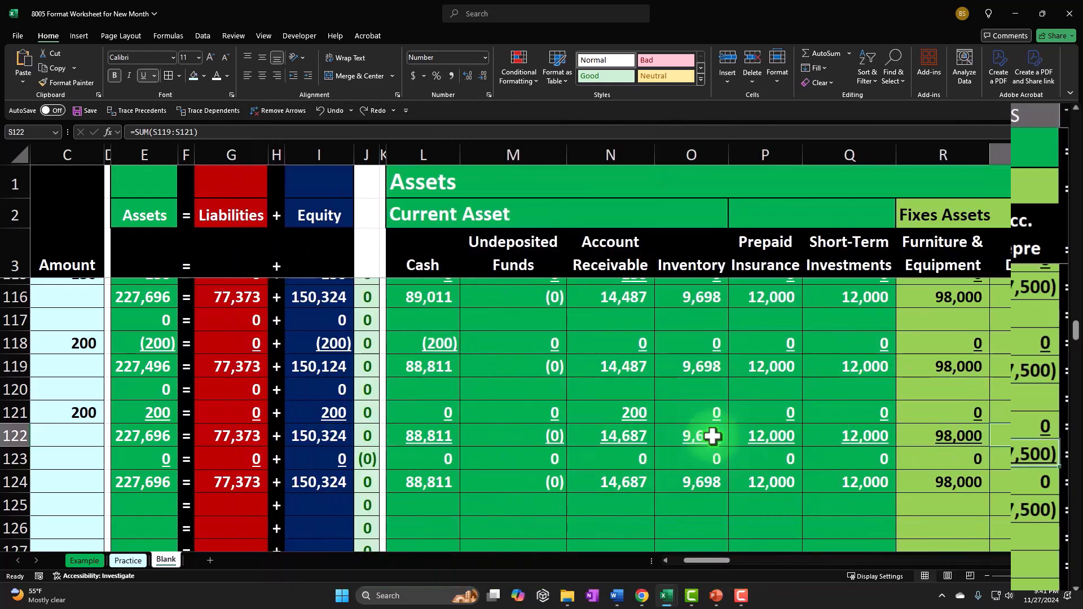
key("Right")
key("Right")
key("Right")
key("Right")
key("Right")
key("Right")
key("Right")
key("Right")
key("Right")
key("Right")
key("Right")
key("Right")
key("Right")
key("Right")
key("Right")
key("Right")
key("Right")
key("Right")
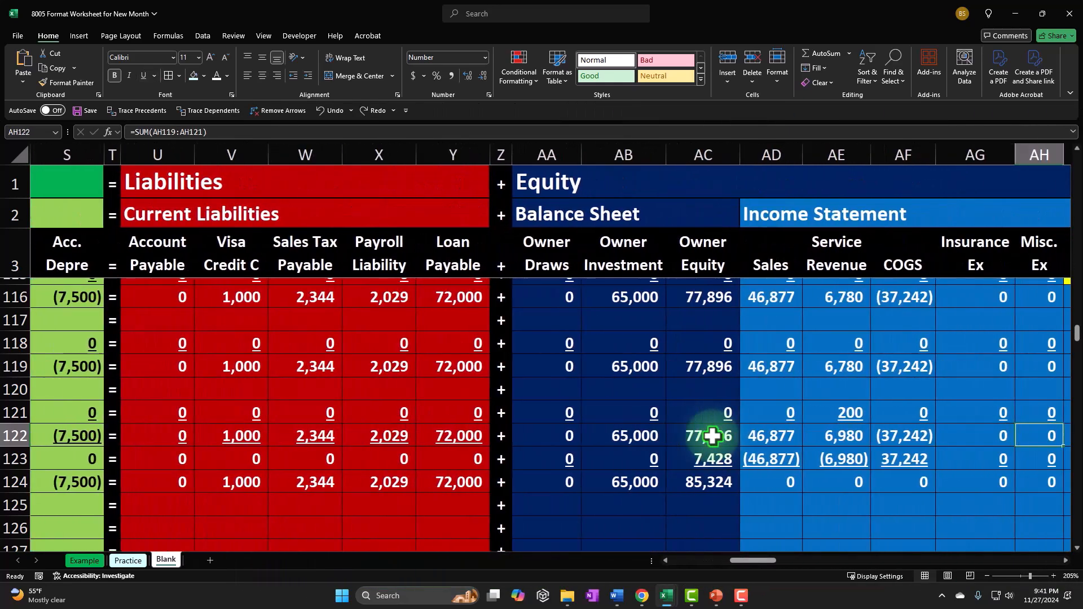
key("Right")
scroll(677, 428, "down", 2)
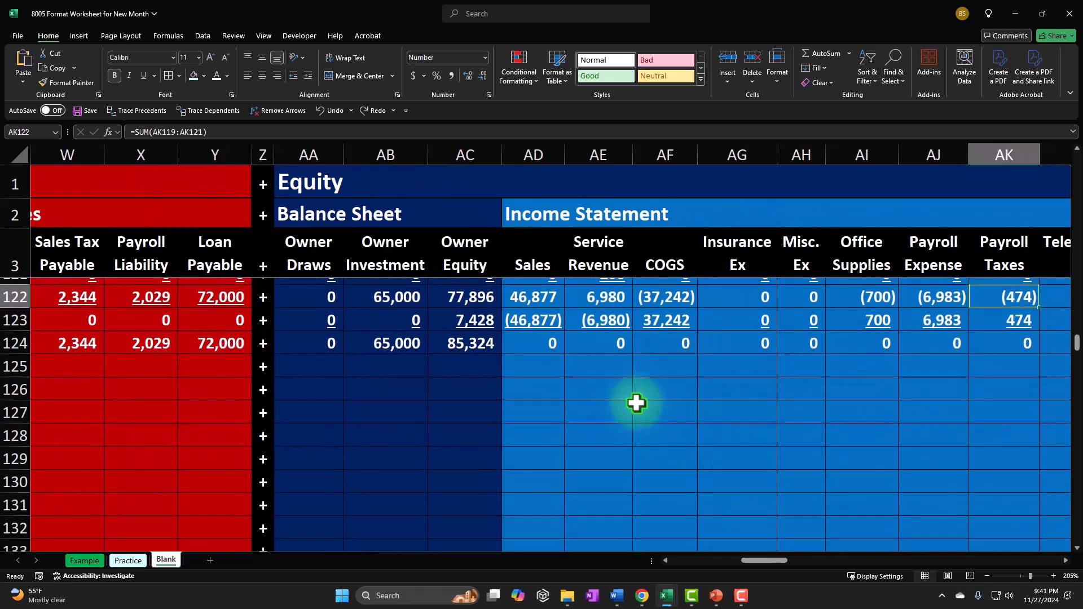
left_click_drag(536, 338, 998, 338)
left_click(382, 386)
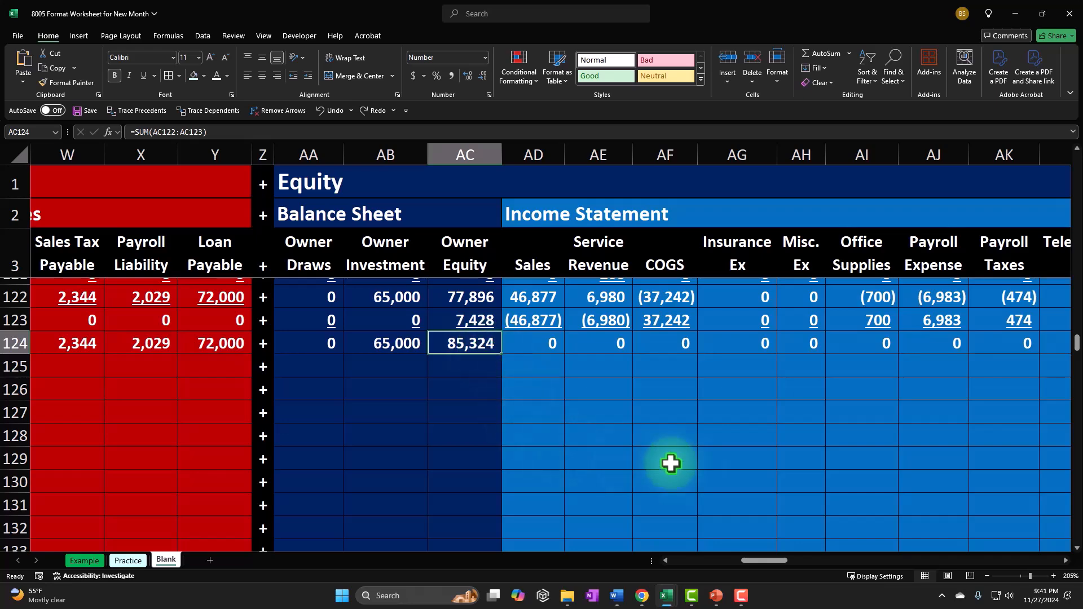
Step: Duplicate the Blank worksheet, placing the copy directly after the original
left_click_drag(759, 560, 648, 553)
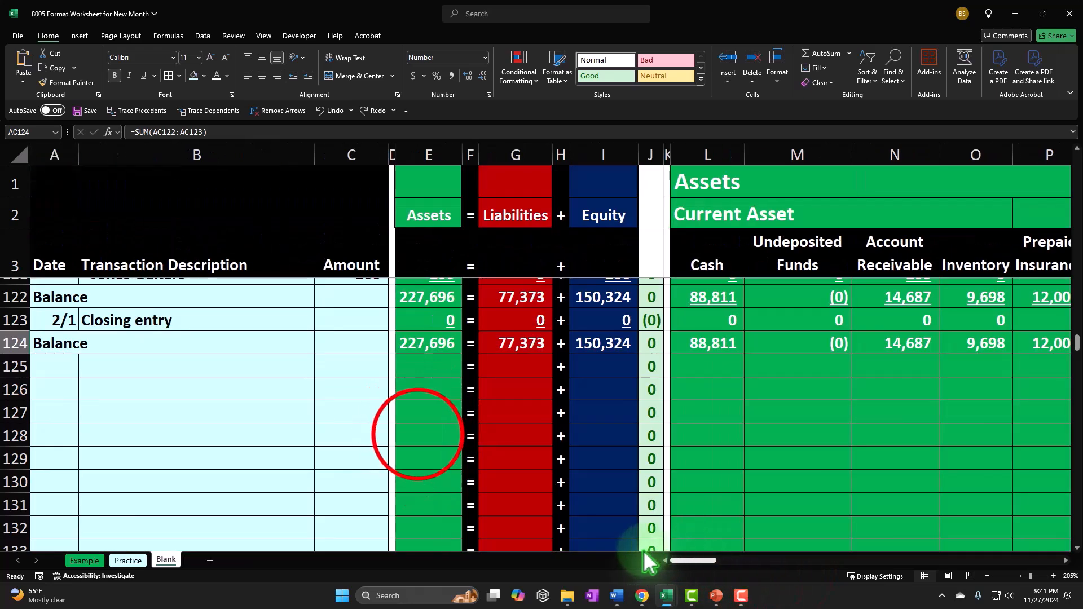
left_click(418, 434)
scroll(416, 434, "up", 3)
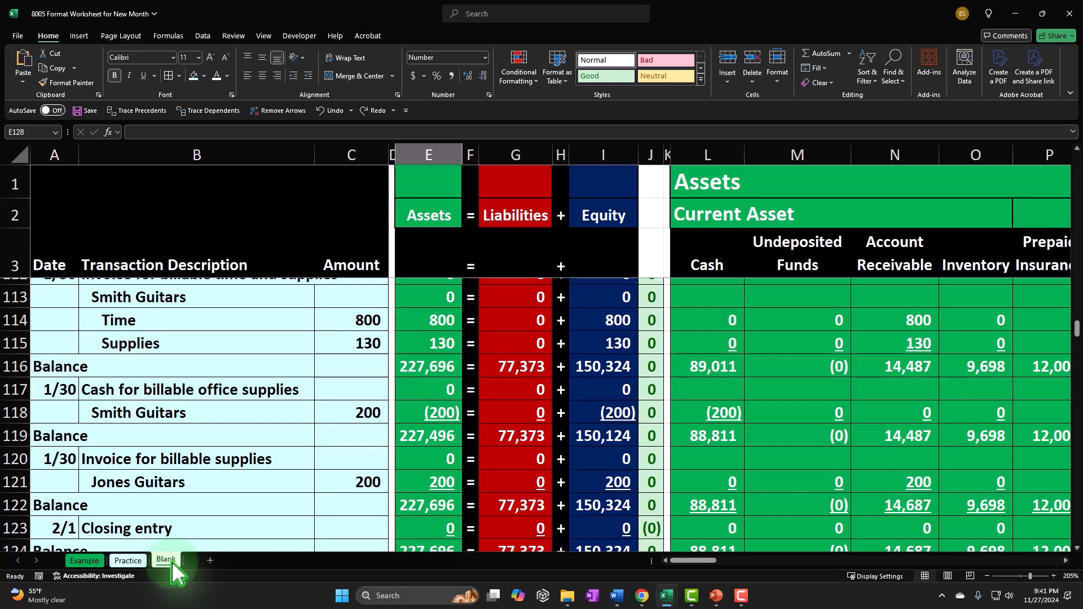
left_click(171, 560)
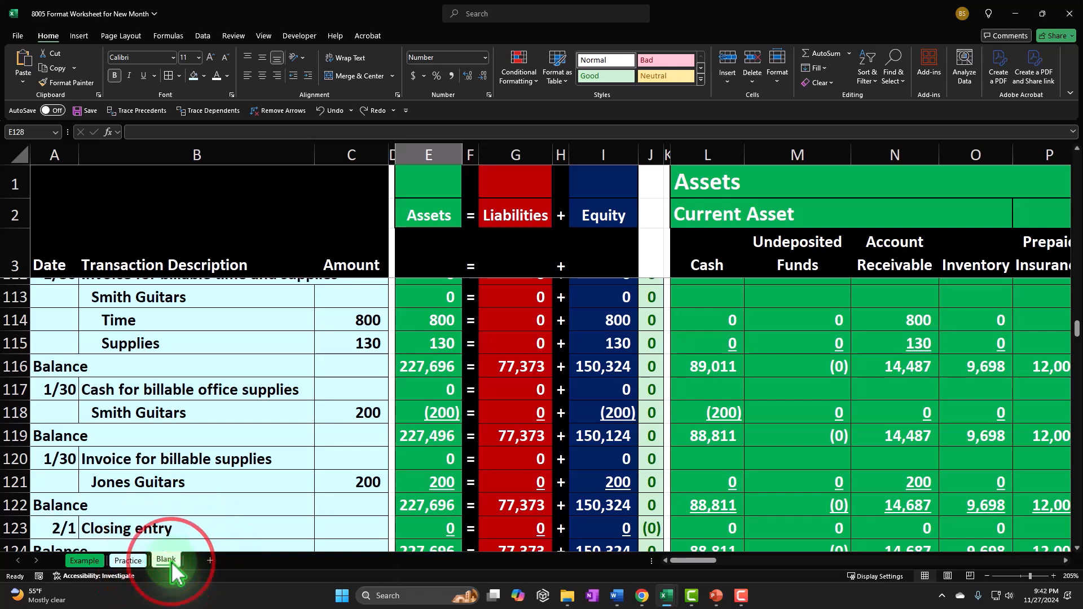
left_click_drag(246, 542, 272, 542, "ctrl")
Step: Rename the original Blank worksheet as Month 1
left_click(245, 542)
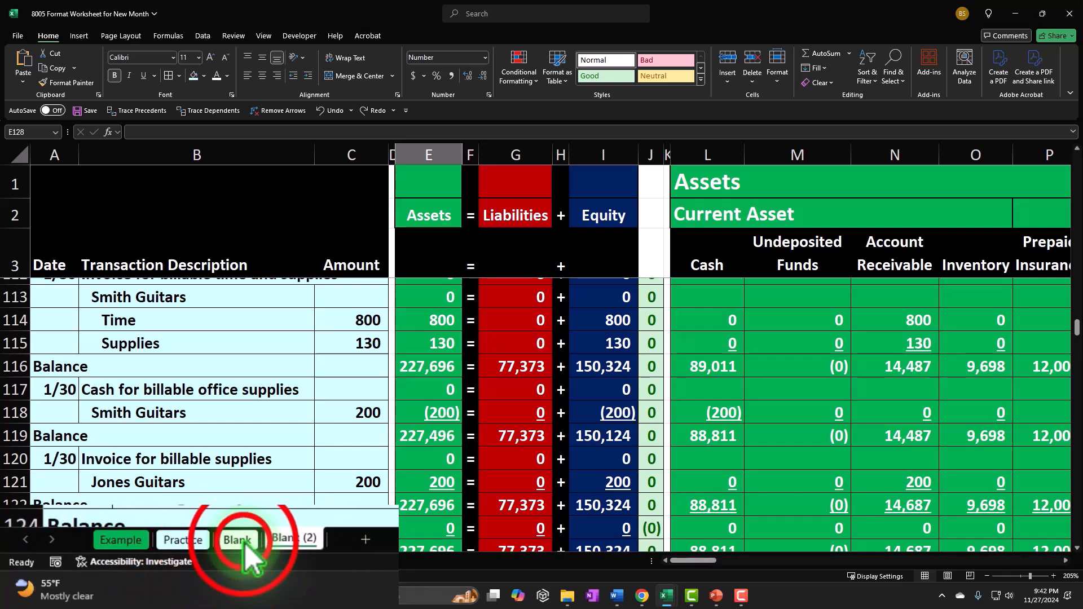
double_click(245, 544)
type("Month 1")
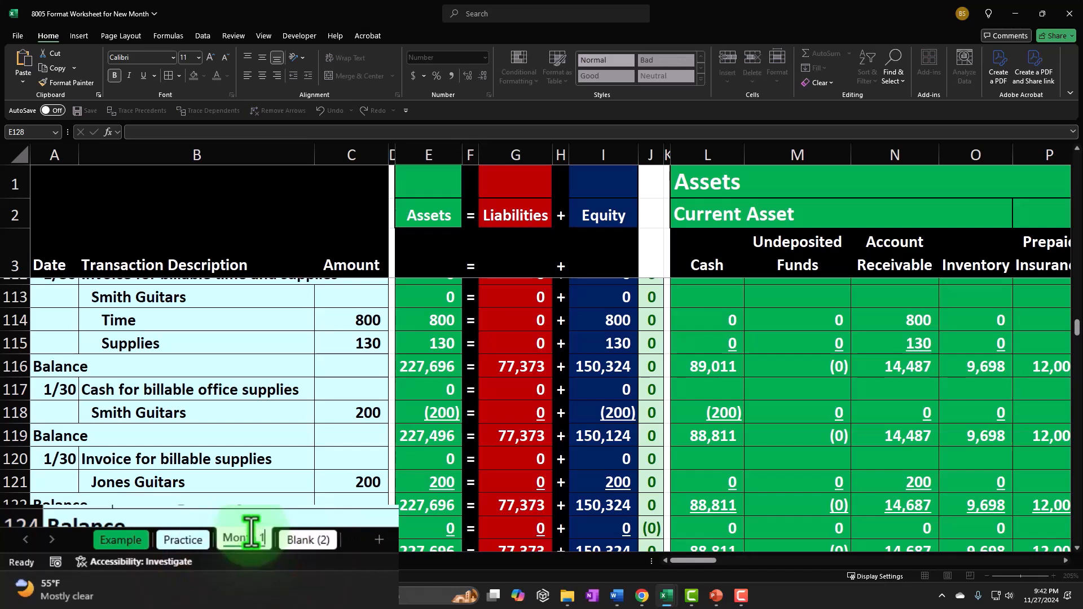
Step: Rename the copied worksheet Blank (2) as Month 2
left_click(314, 543)
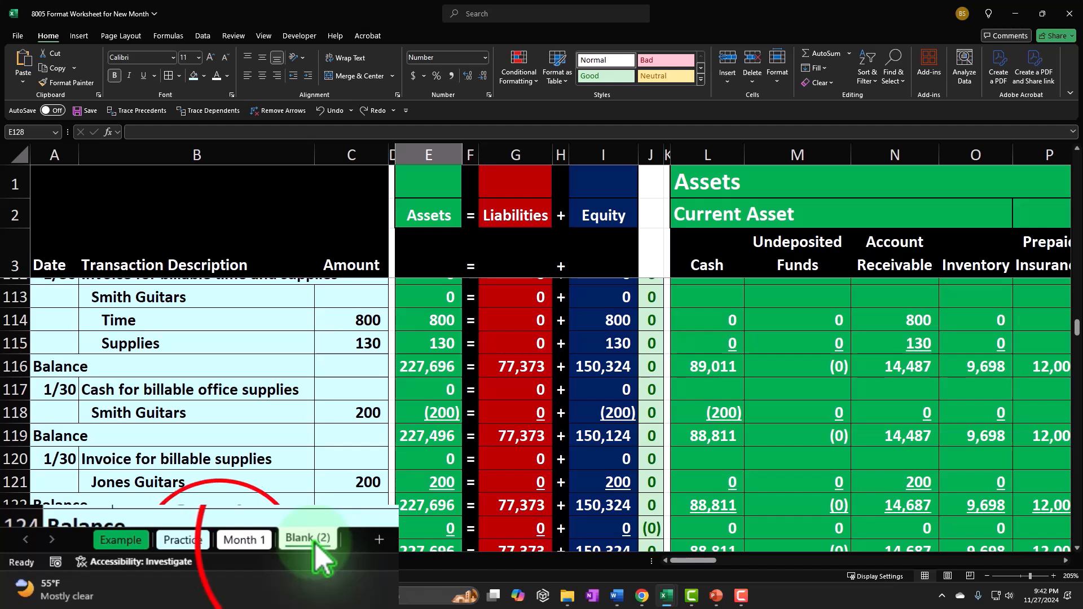
double_click(314, 542)
type("Mon")
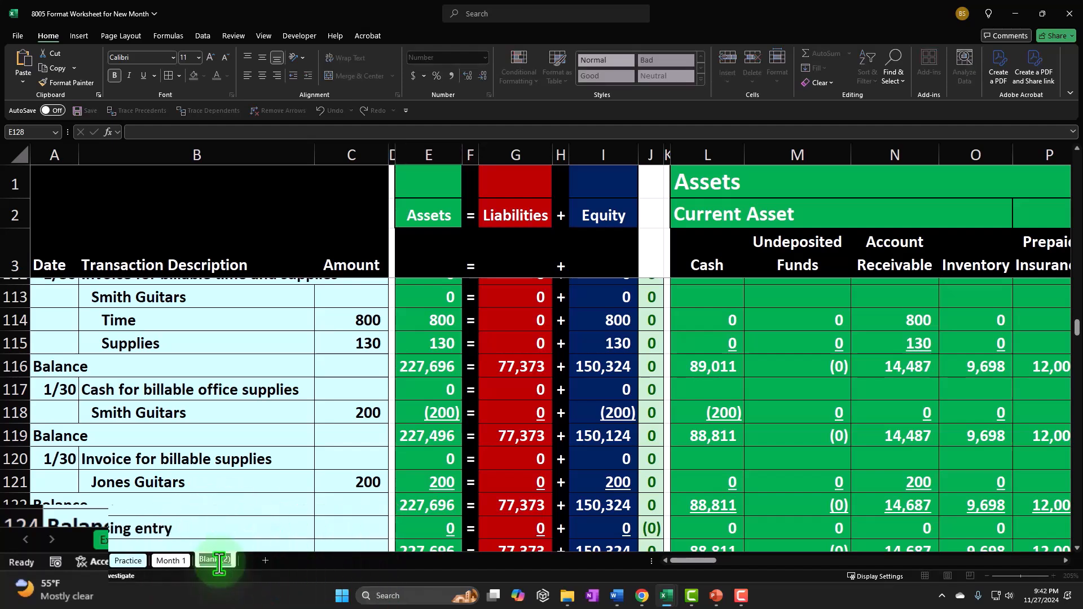
type("th 2")
left_click(262, 442)
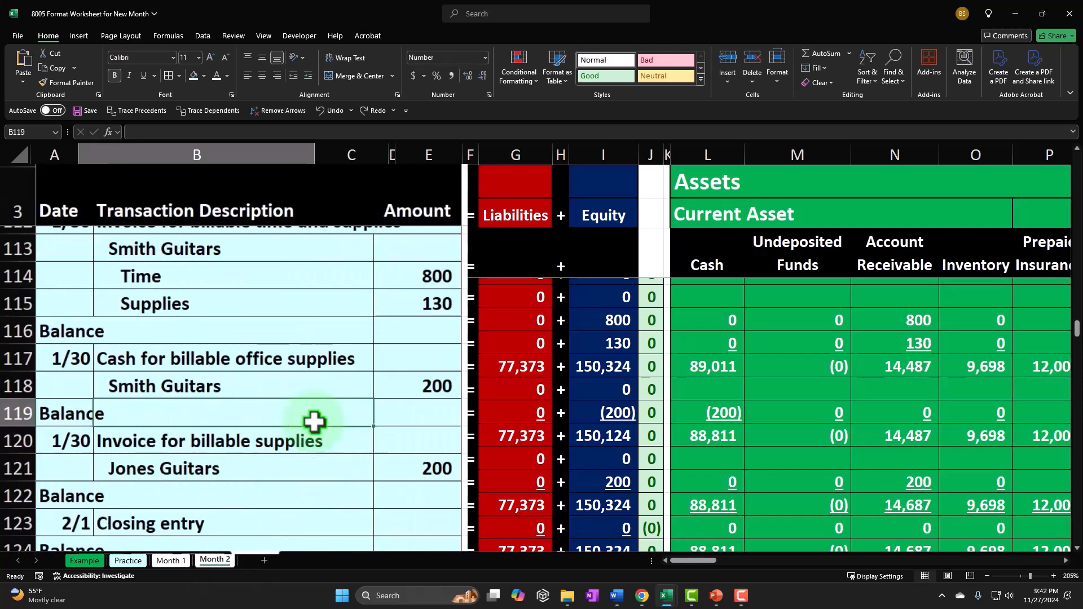
Step: On Month 2, clear the Assets totals in E5:E210 along with their underlining, keeping the formula in E4
scroll(444, 387, "up", 20)
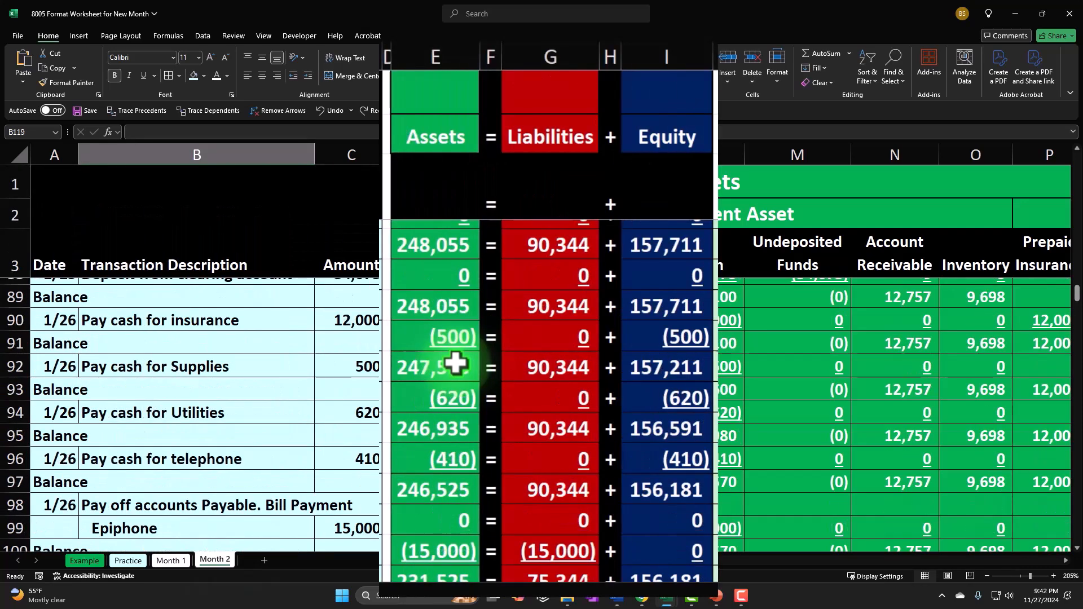
scroll(455, 362, "up", 3)
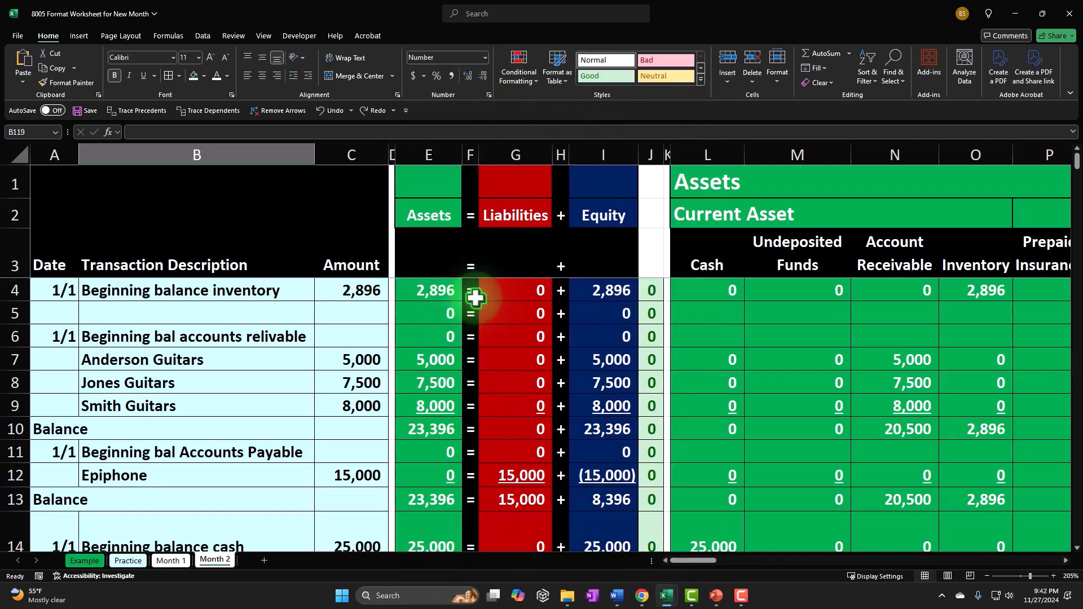
left_click(171, 560)
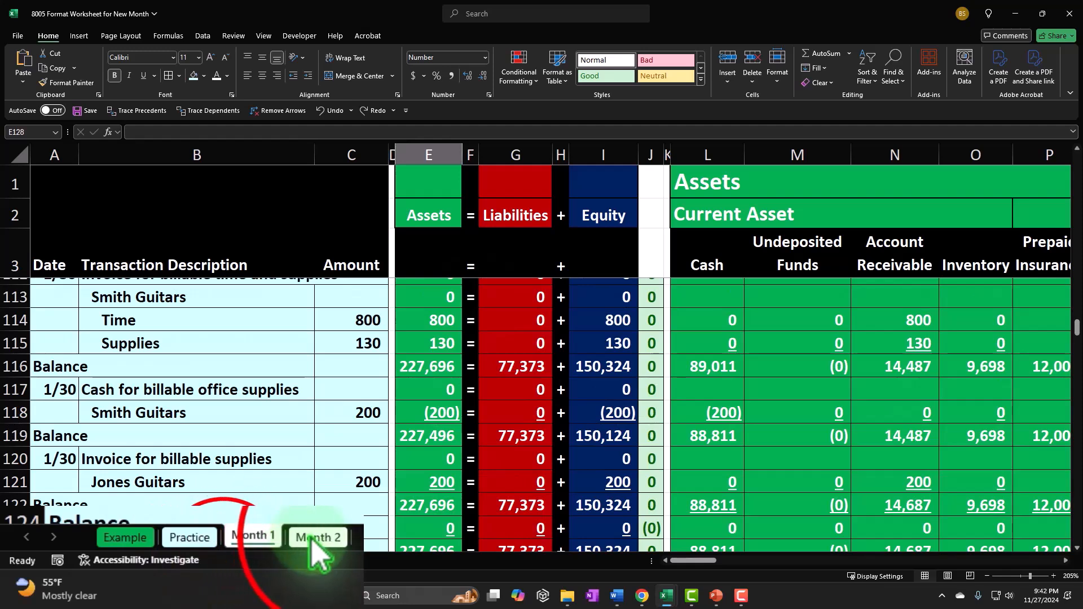
left_click(330, 539)
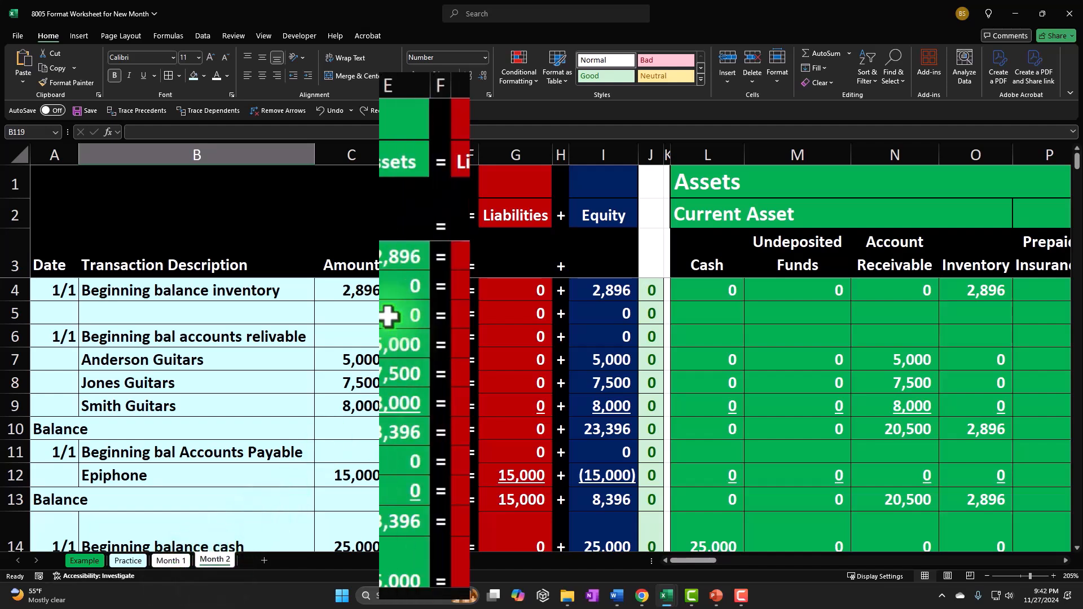
left_click_drag(378, 255, 377, 361)
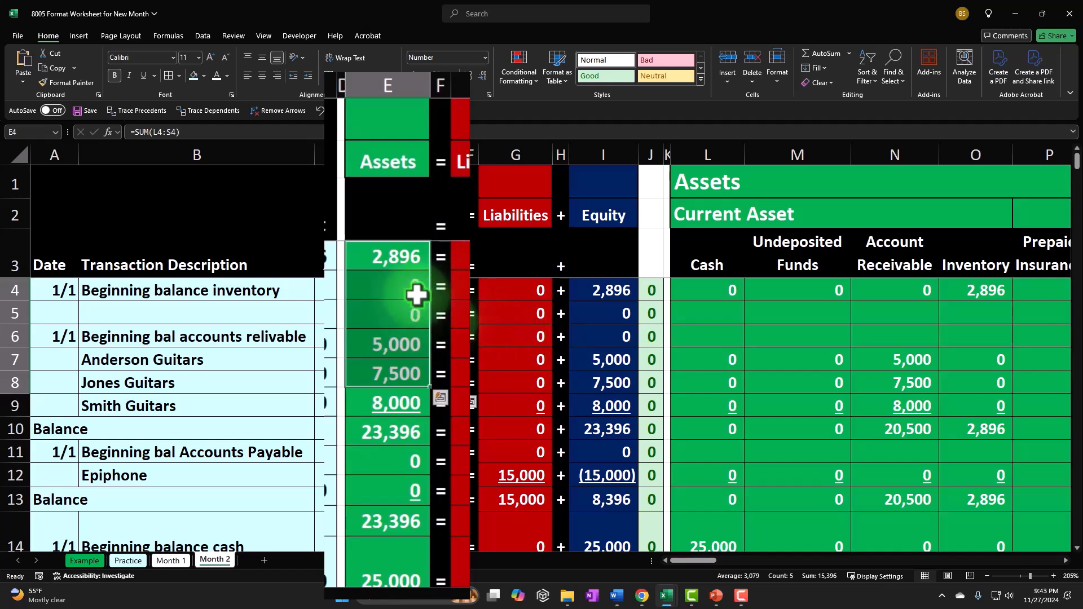
left_click(389, 295)
mouse_move(389, 295)
left_mouse_down()
mouse_move(395, 563)
mouse_move(417, 604)
mouse_move(433, 515)
left_mouse_up()
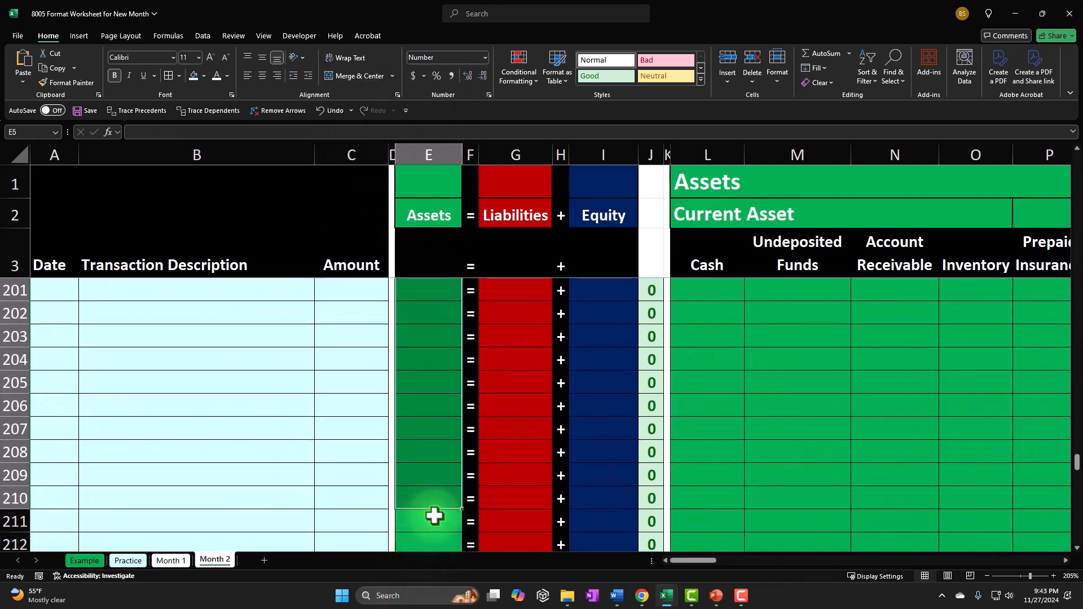
left_click(142, 76)
left_click(142, 76)
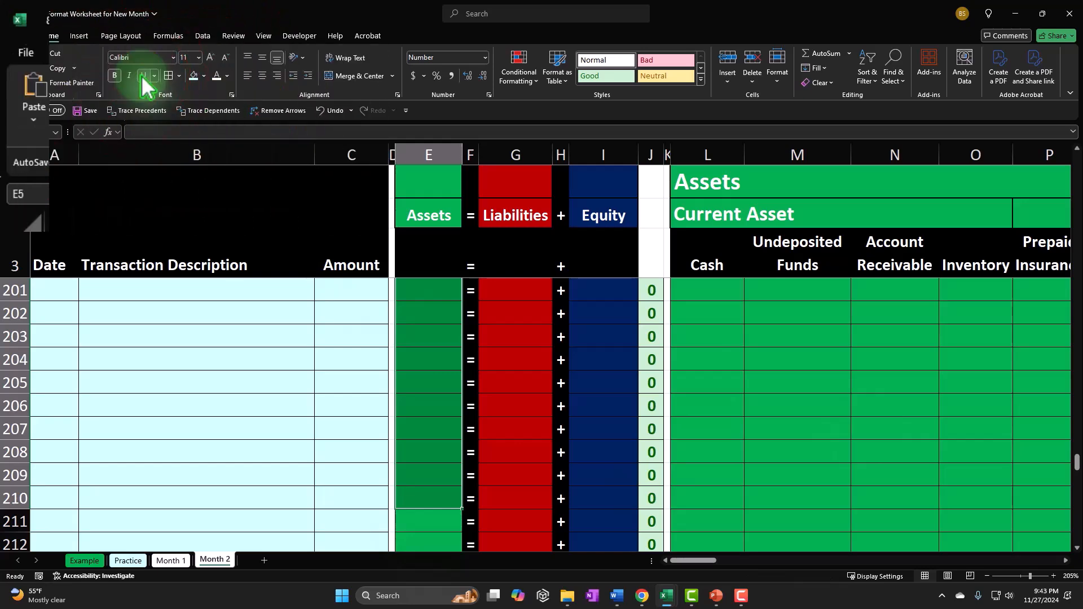
left_click_drag(1076, 462, 1065, 352)
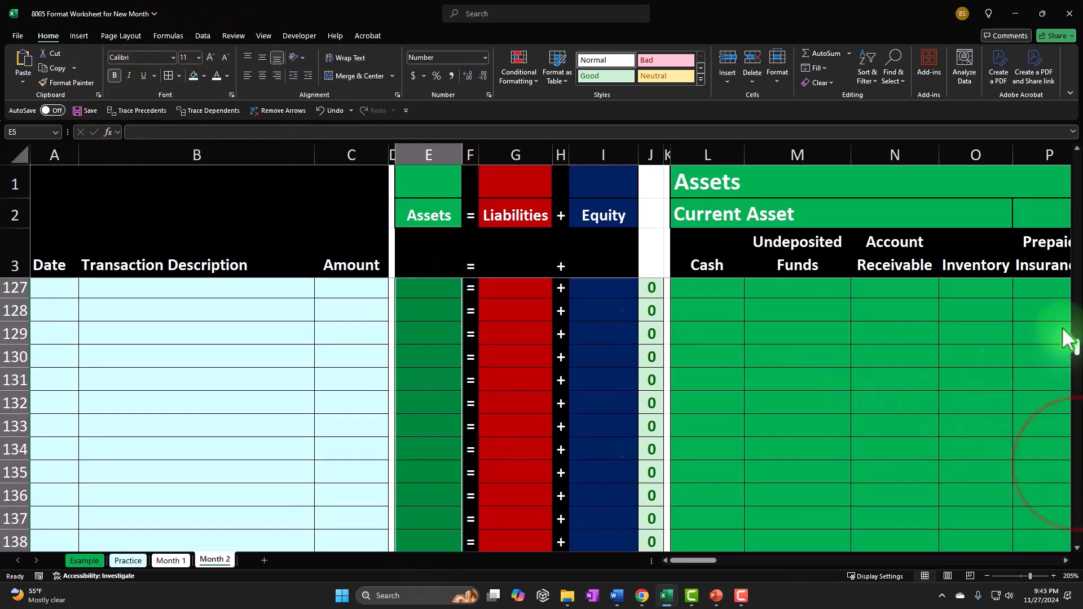
scroll(472, 369, "up", 20)
scroll(471, 369, "up", 15)
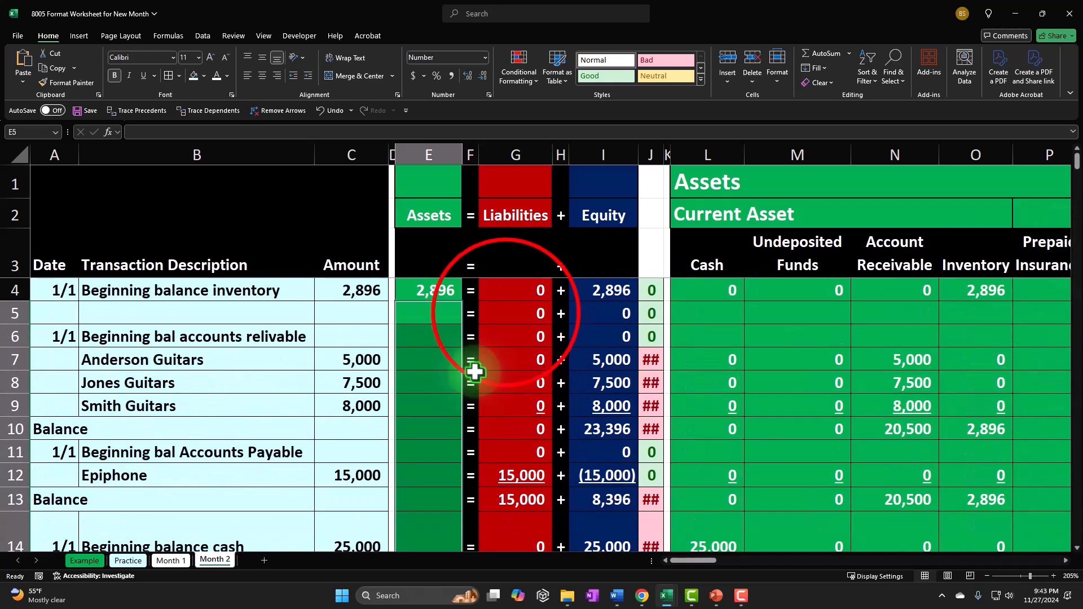
Step: Clear the Liabilities totals in G5:G163, including underlining, and the Equity totals in I5:I143, keeping the row 4 formulas
left_click_drag(505, 316, 518, 404)
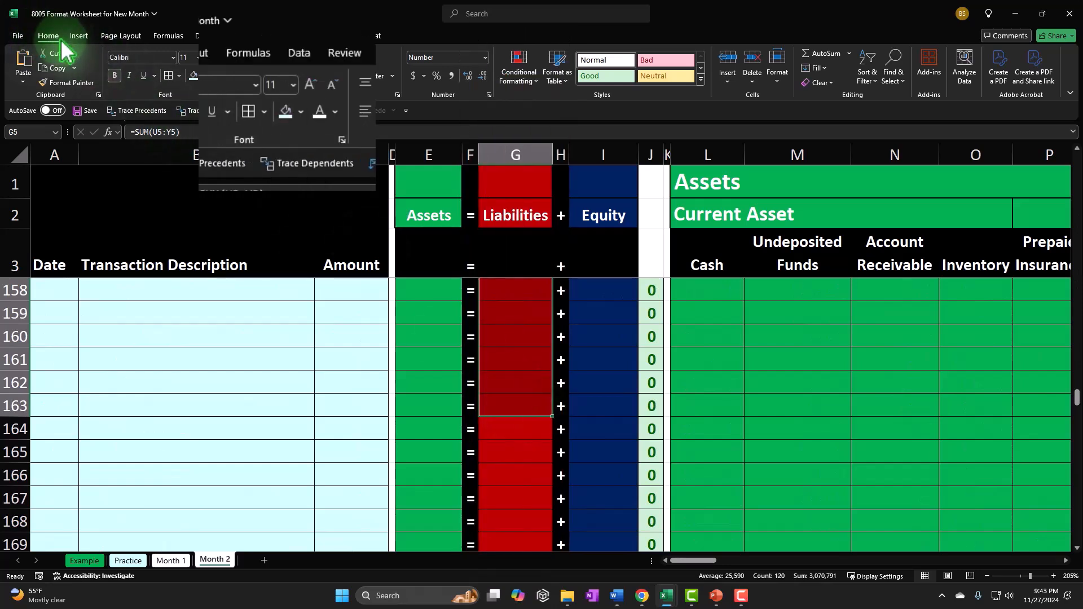
left_click(213, 112)
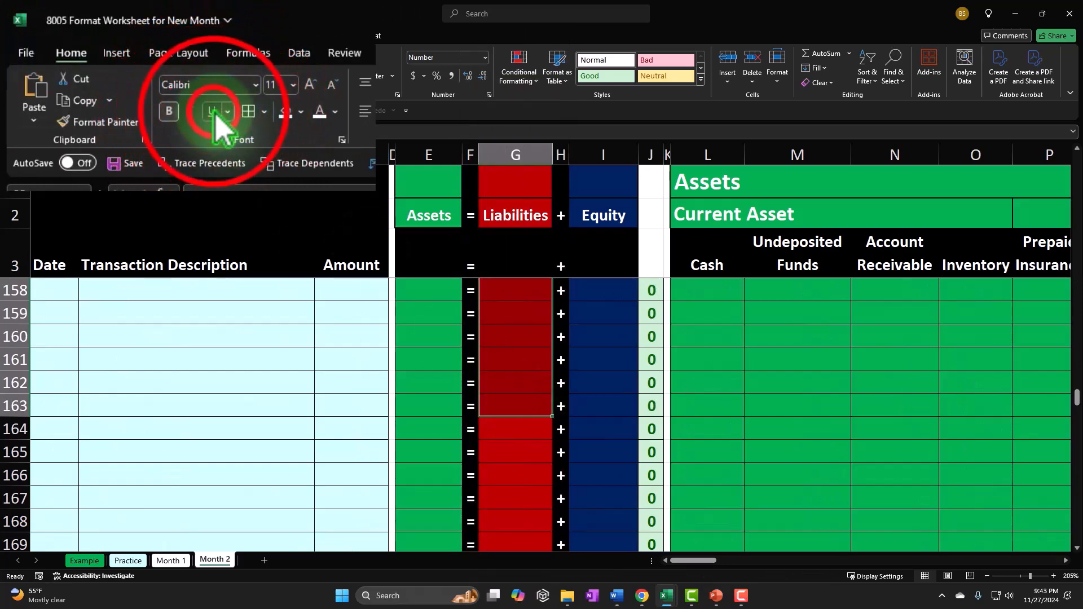
left_click_drag(1076, 398, 1075, 291)
scroll(692, 348, "up", 20)
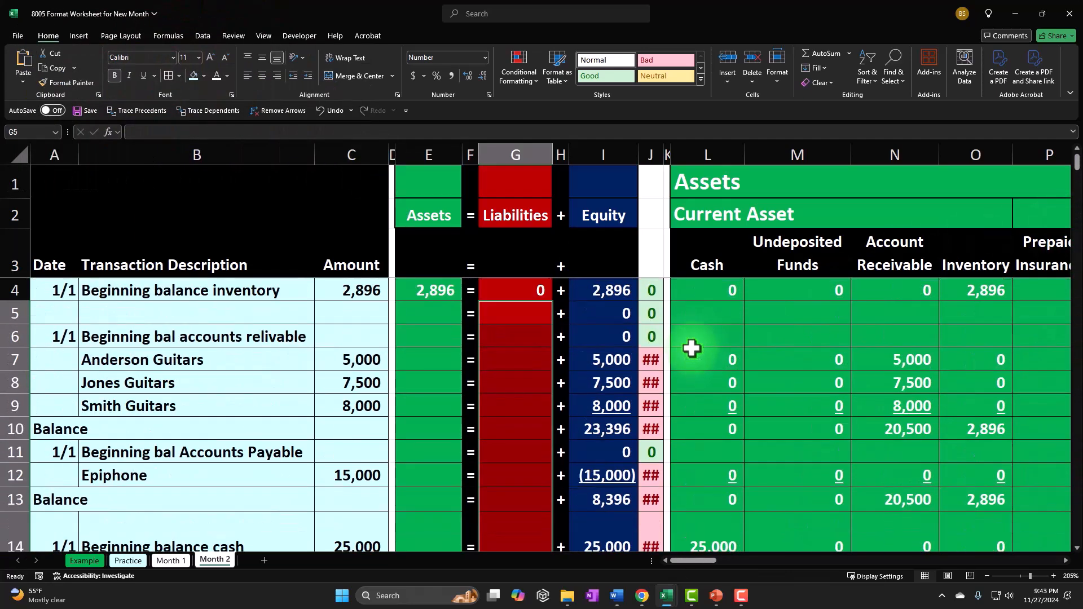
left_click_drag(620, 242, 613, 426)
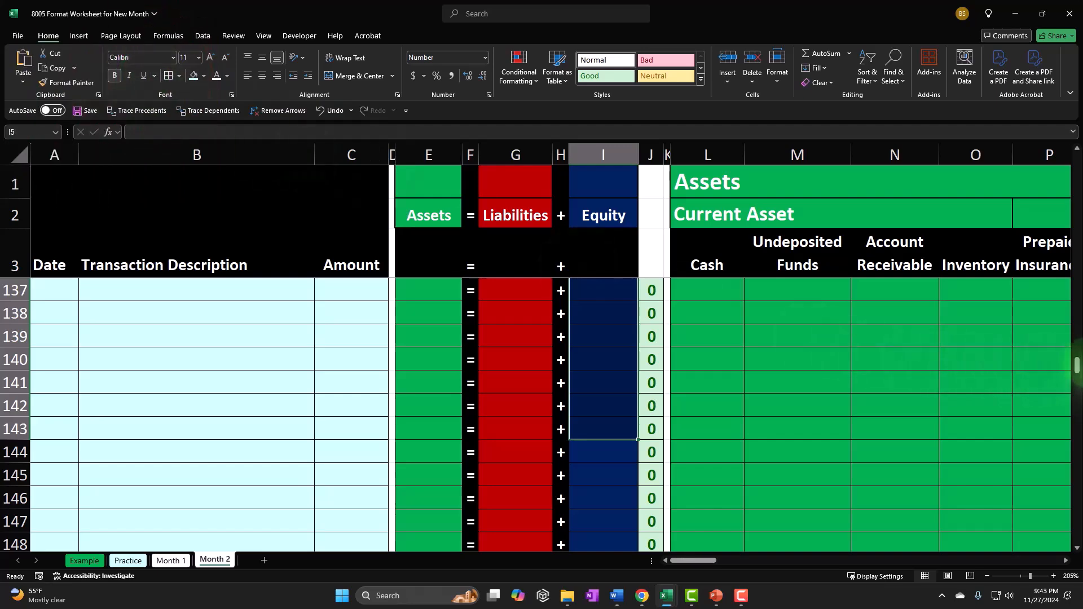
left_click_drag(1076, 366, 1054, 145)
Step: Check the Assets formula in E4 and examine the row 3 account headings across the asset, liability, equity and income statement columns
double_click(444, 294)
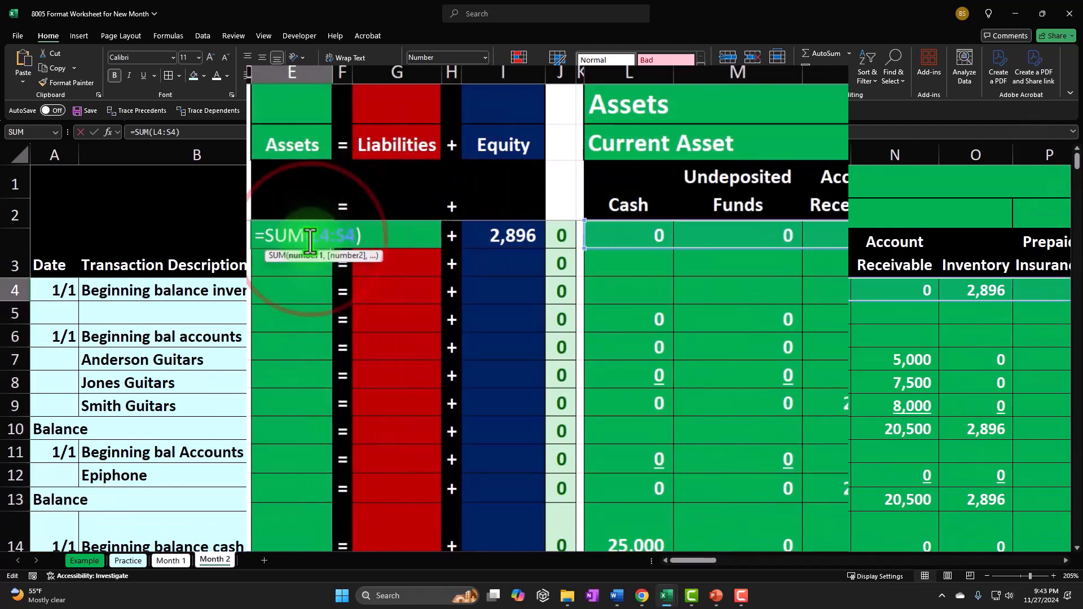
key("Return")
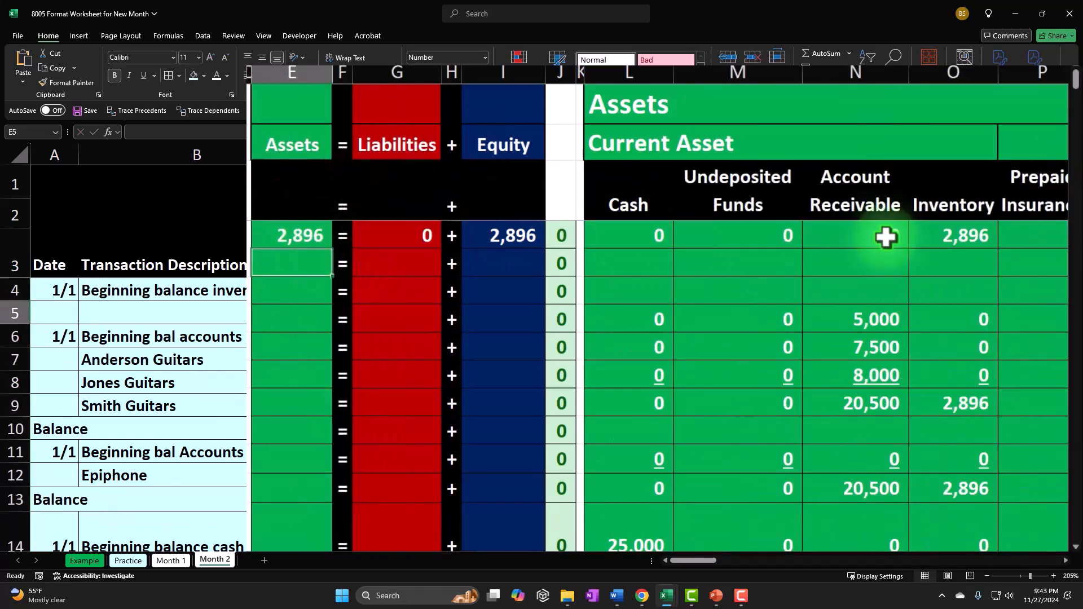
left_click_drag(708, 560, 735, 561)
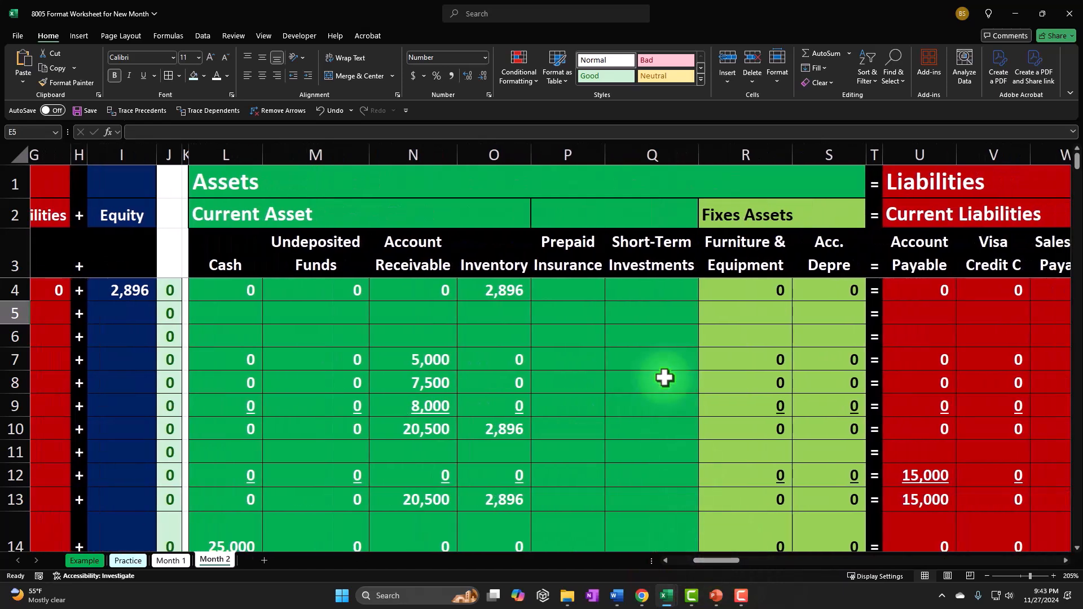
left_click_drag(234, 252, 748, 246)
left_click_drag(852, 188, 924, 189)
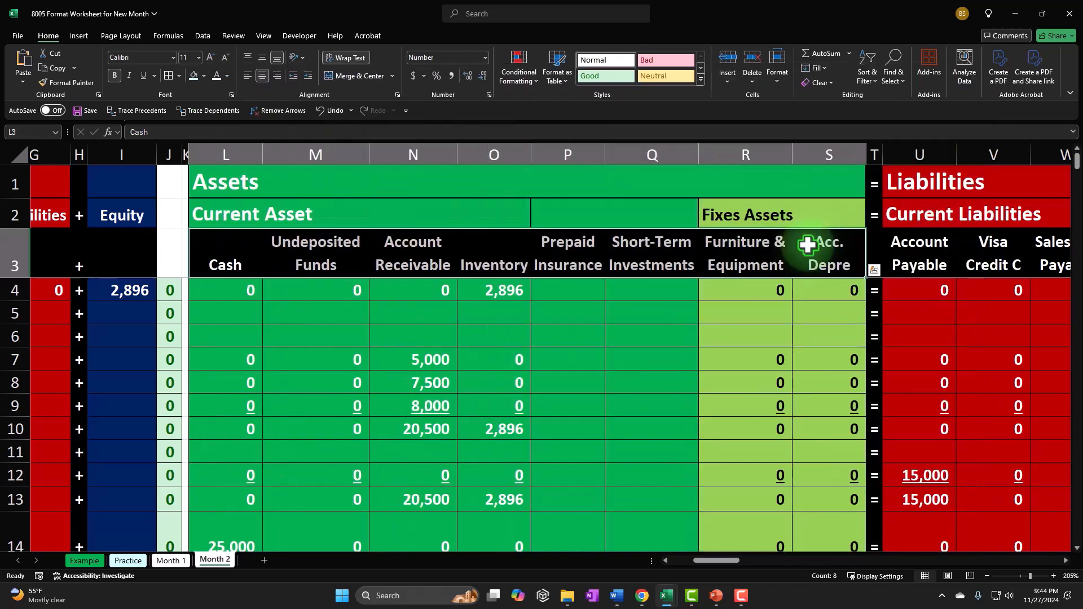
key("Right")
key("Right")
key("Right")
key("Right")
key("Right")
key("Right")
key("Right")
key("Right")
key("Right")
key("Right")
key("Right")
key("Right")
key("Right")
key("Right")
key("Right")
key("Right")
key("Right")
key("Right")
key("Right")
key("Right")
key("Right")
key("Right")
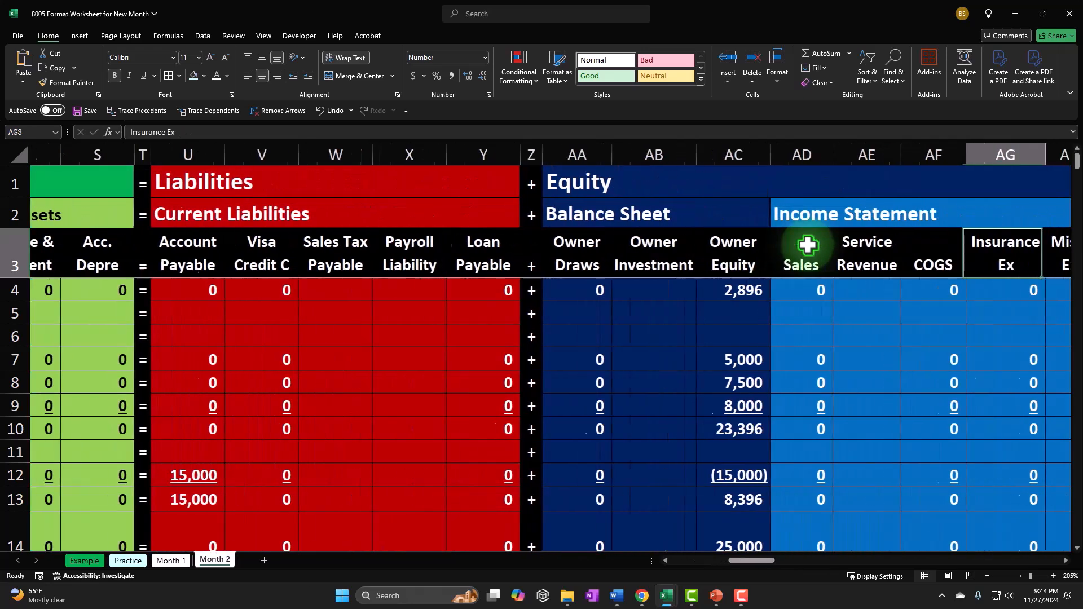
key("Right")
key("Right")
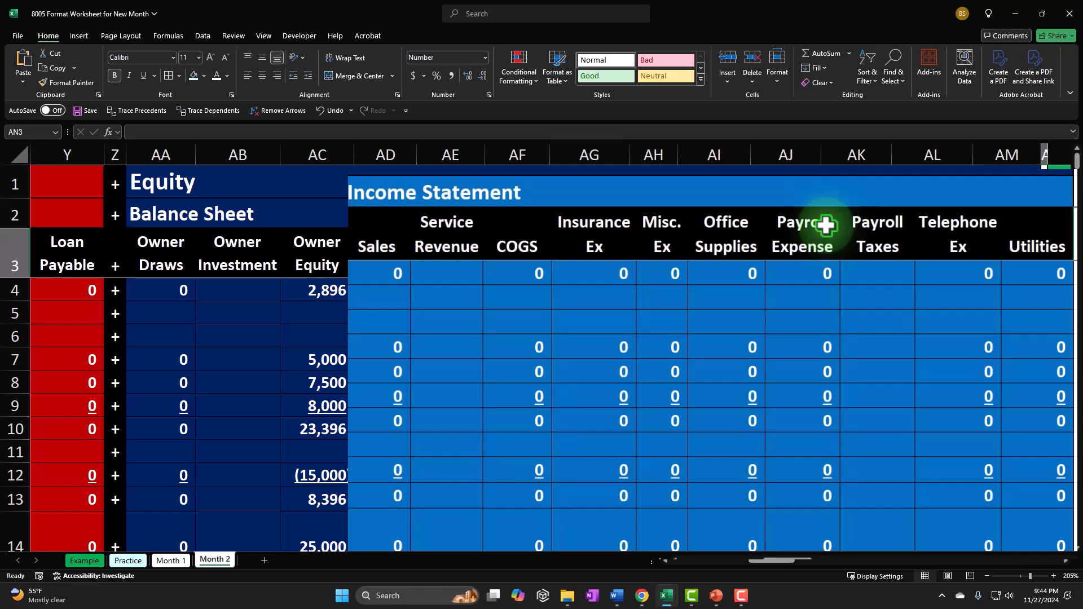
key("Left")
key("Left")
key("Left")
key("Left")
key("Left")
key("Left")
key("Left")
key("Left")
key("Left")
key("Left")
key("Left")
key("Left")
key("Left")
key("Left")
key("Left")
key("Left")
key("Left")
key("Left")
key("Left")
key("Left")
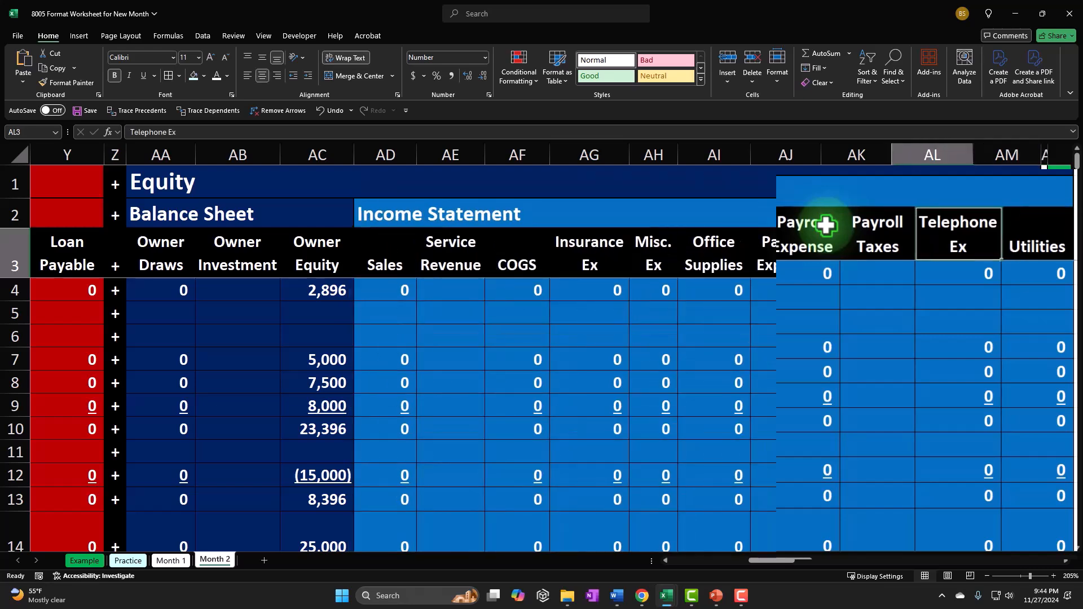
key("Left")
key("Left")
key("Left")
key("Left")
key("Left")
key("Left")
key("Left")
key("Left")
key("Left")
key("Left")
key("Left")
key("Left")
key("Left")
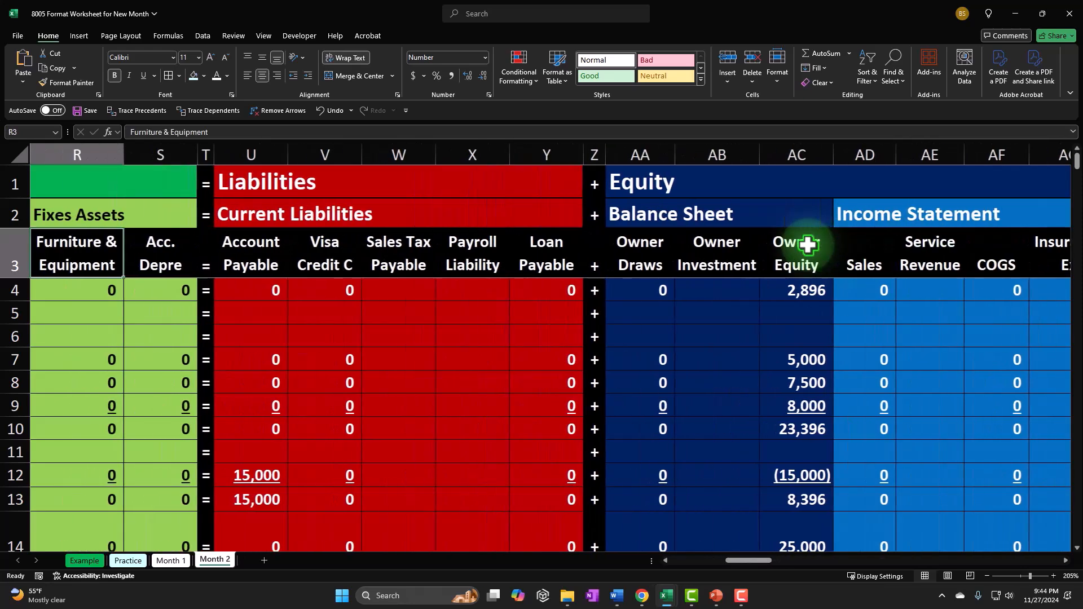
Step: Clear the amounts and underlining from the asset account columns in L4:S140
left_click_drag(259, 287, 887, 395)
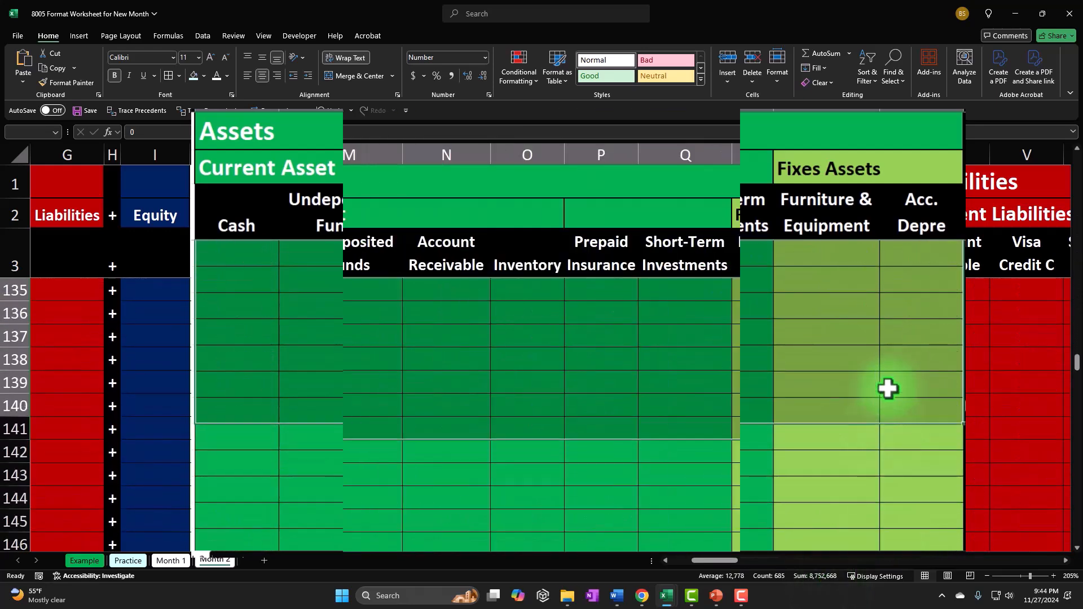
left_click(143, 76)
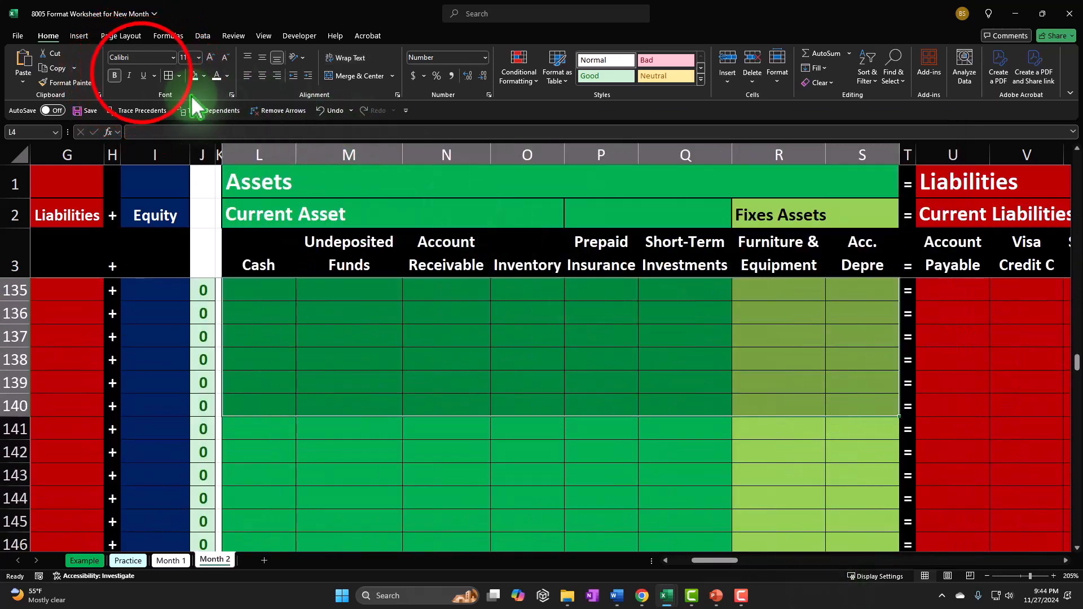
left_click(1078, 369)
left_click_drag(1077, 370, 1076, 215)
Step: Clear the amounts and underlining from the liability account columns in U4:Y143
left_click_drag(701, 560, 719, 560)
scroll(495, 393, "up", 12)
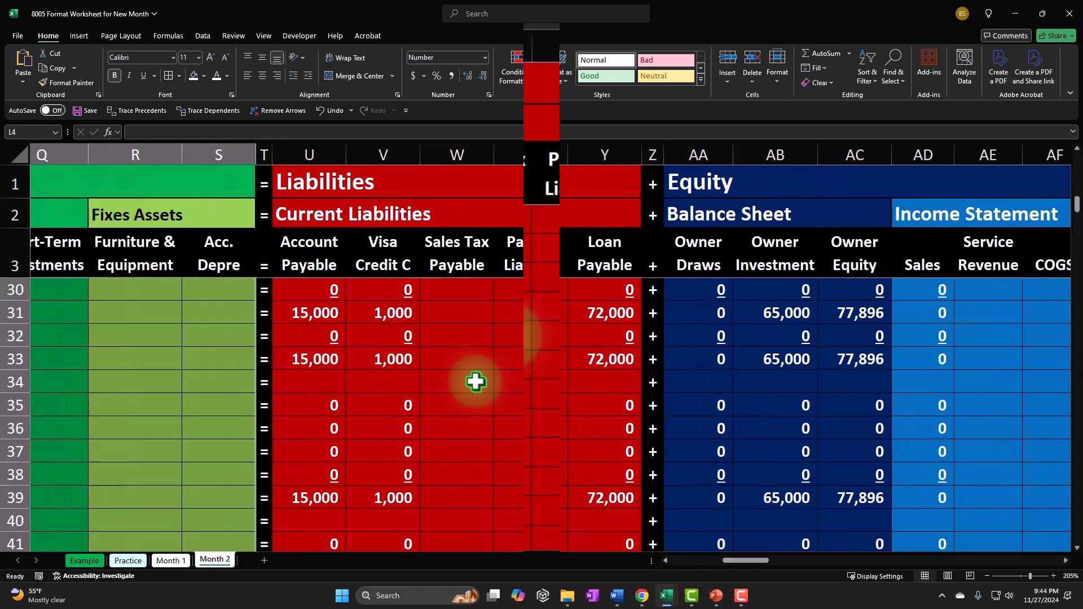
left_click_drag(327, 239, 554, 383)
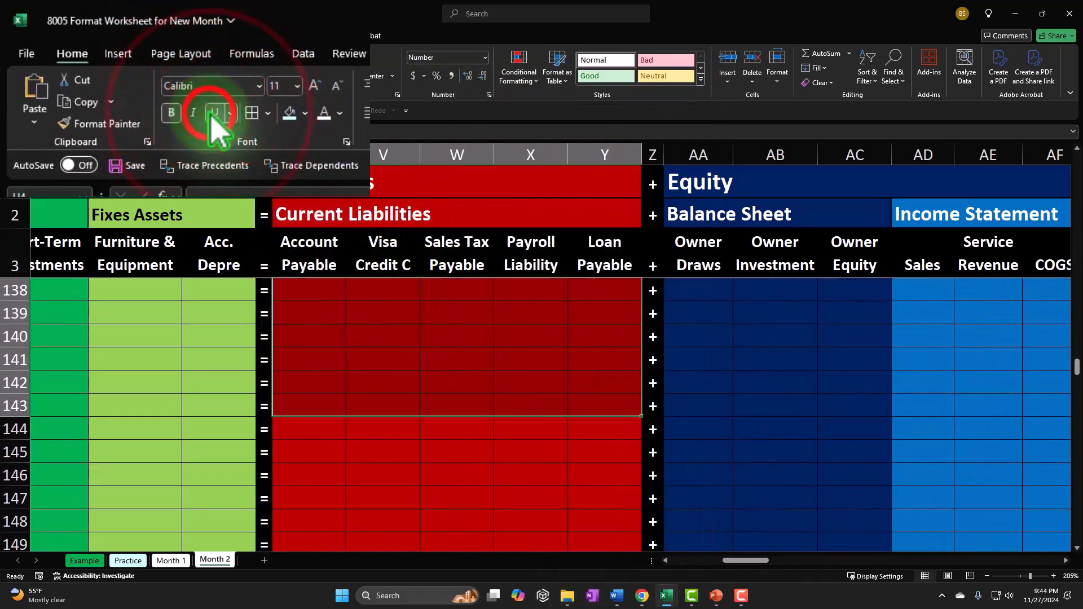
scroll(1003, 388, "up", 3)
left_click_drag(1076, 356, 1077, 139)
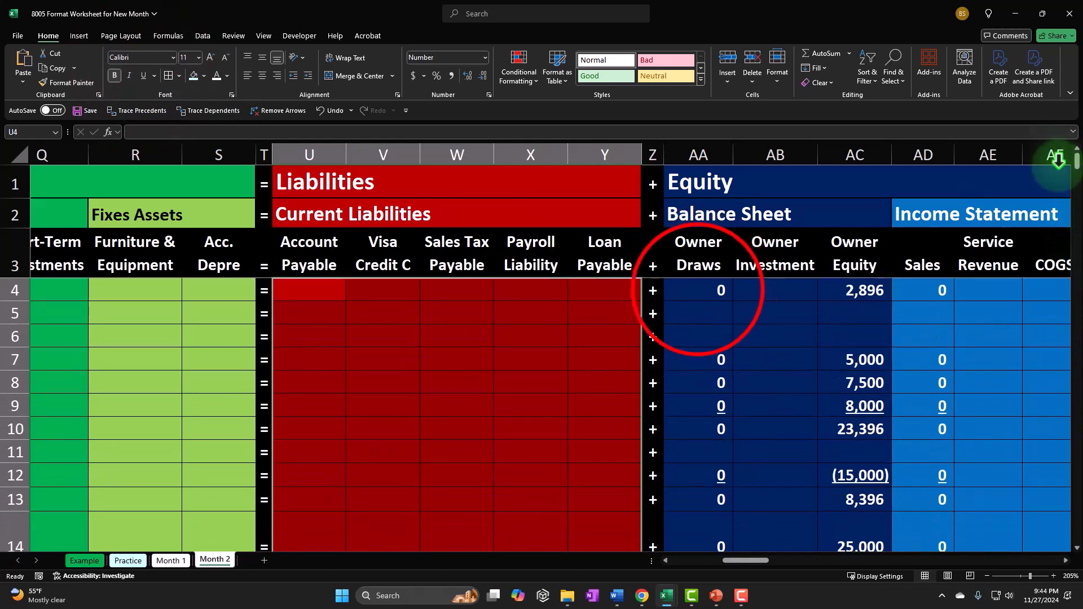
Step: Clear the amounts and underlining from the Equity and Income Statement columns AA:AM, from row 4 down past the old transactions
left_click_drag(697, 283, 990, 285)
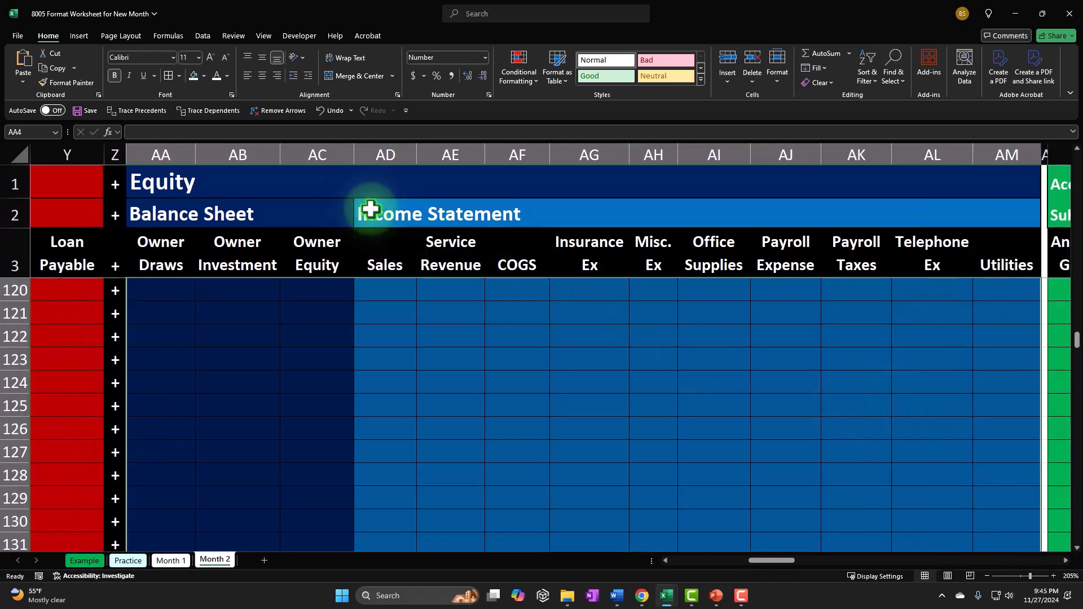
left_click(145, 75)
scroll(719, 379, "up", 6)
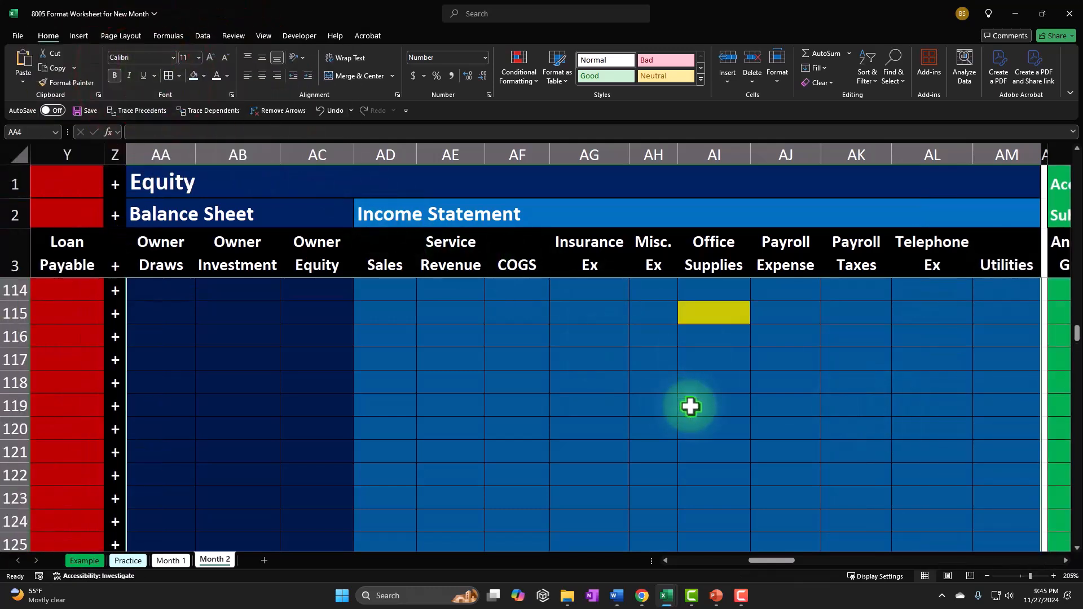
Step: Replace the yellow highlight in AI115 under Office Supplies with the formatting copied from AI114
left_click(721, 361)
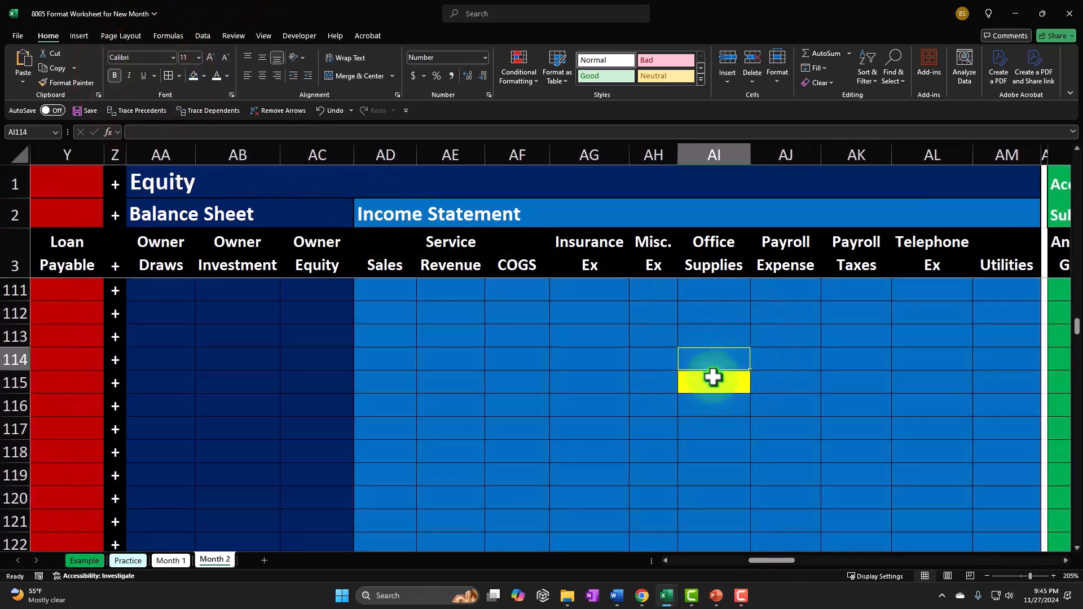
left_click(64, 82)
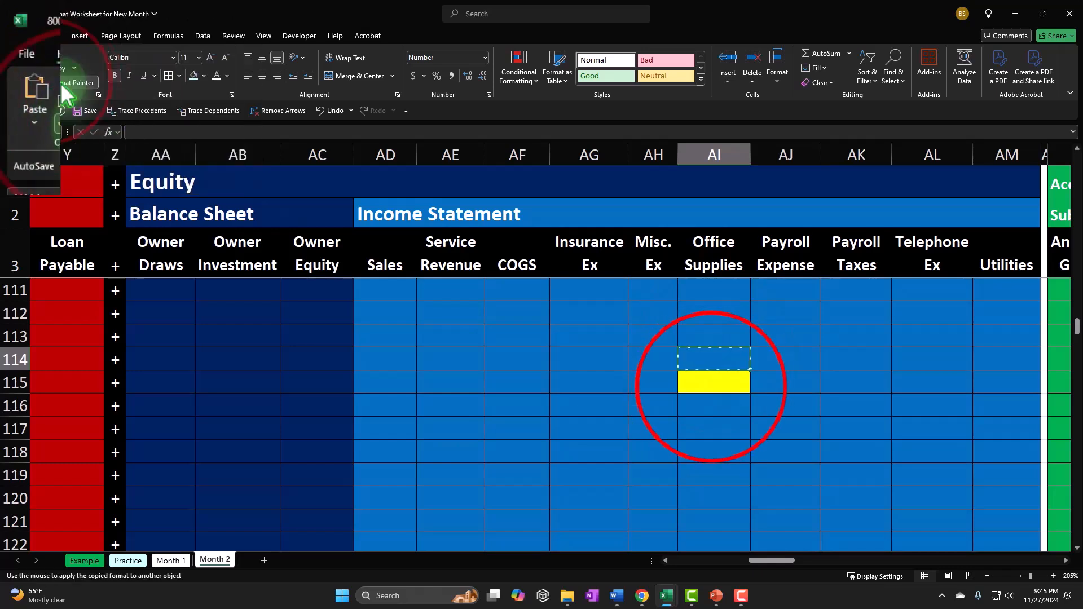
left_click(712, 387)
Step: Examine the Account Receivable subsidiary ledger's customer headings in AO3:AS3 and the balances beneath them
scroll(720, 450, "up", 12)
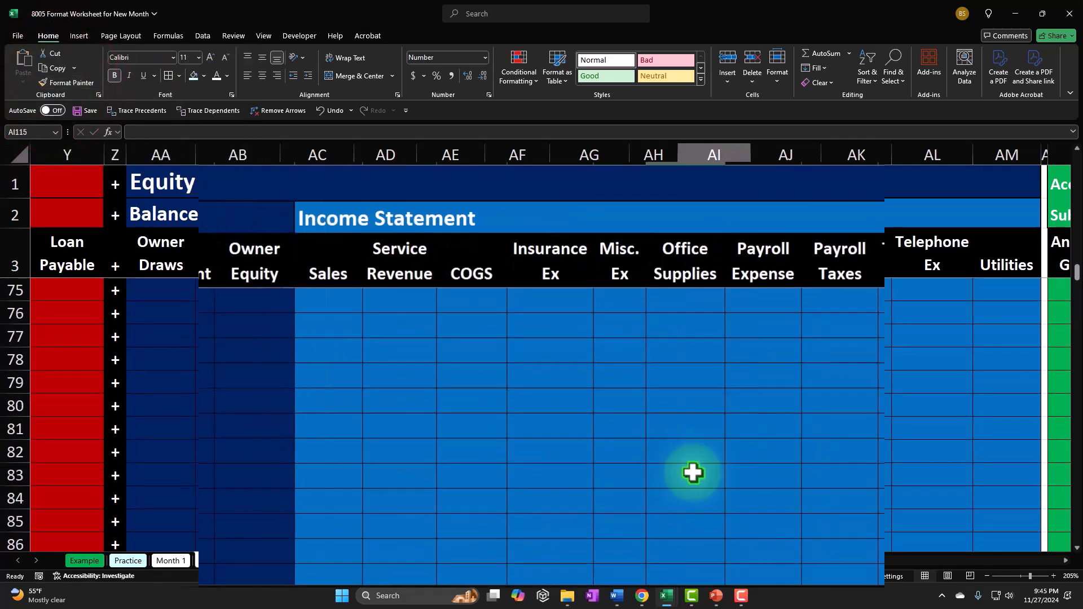
scroll(692, 473, "up", 13)
left_click(664, 293)
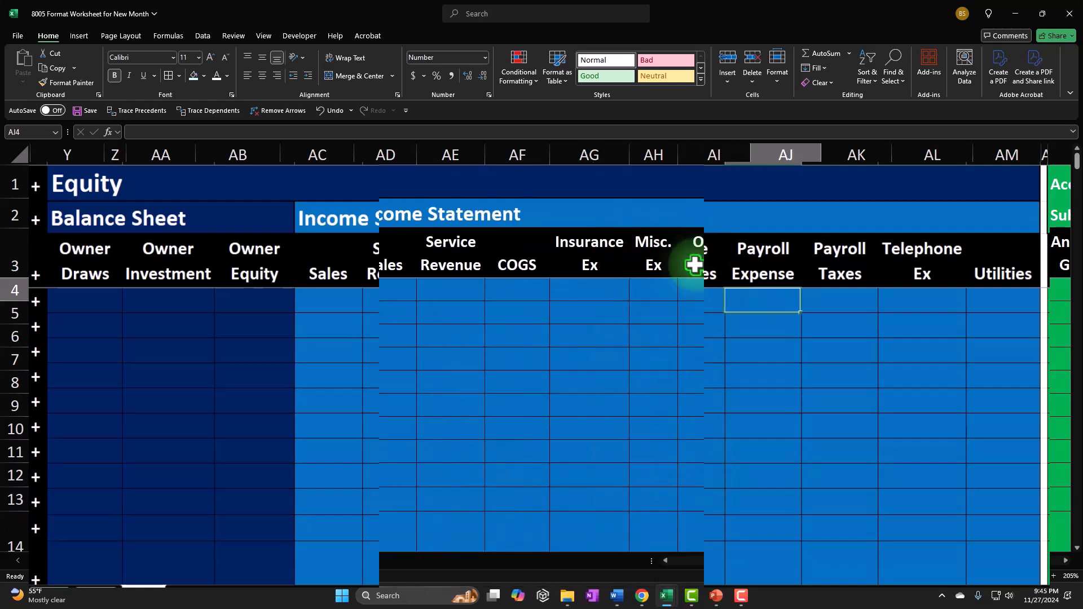
key("Right")
key("Right")
key("Right")
key("Right")
key("Right")
key("Right")
key("Right")
key("Right")
key("Right")
key("Right")
key("Right")
key("Right")
key("Right")
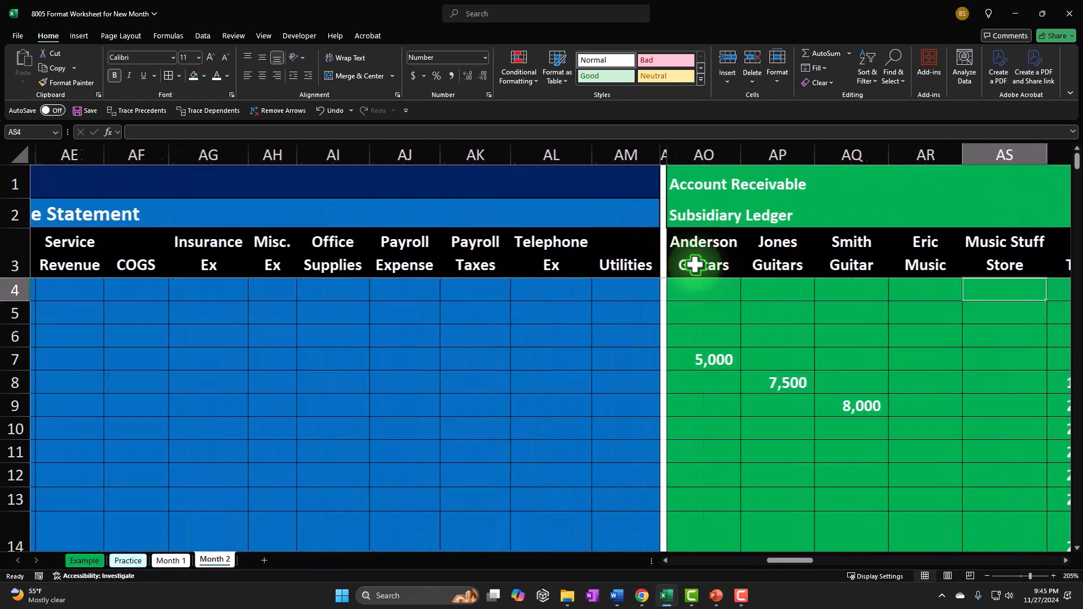
key("Right")
key("Right")
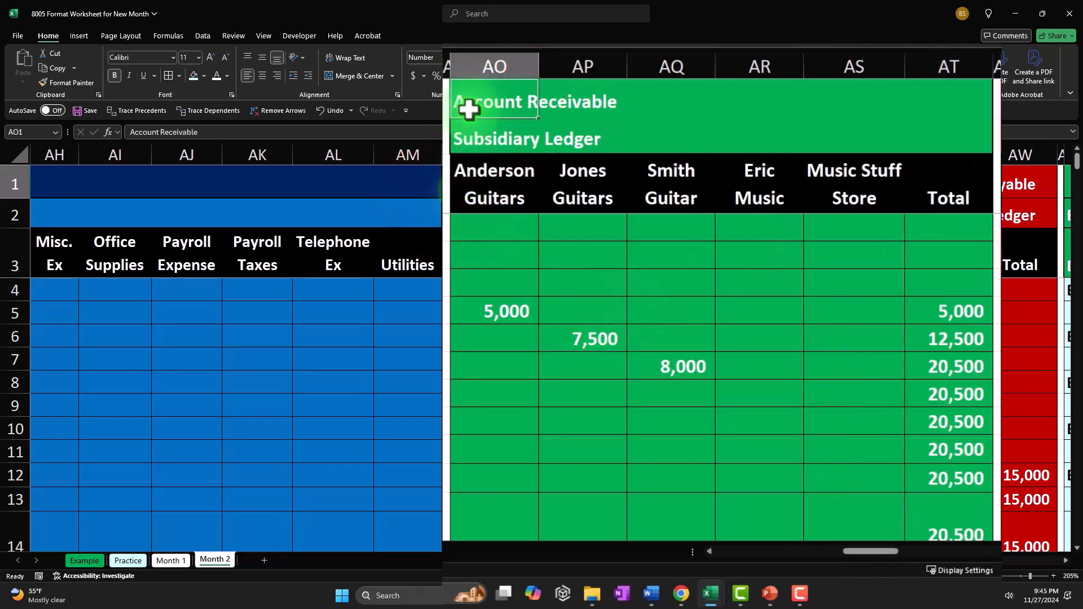
left_click_drag(468, 196, 877, 175)
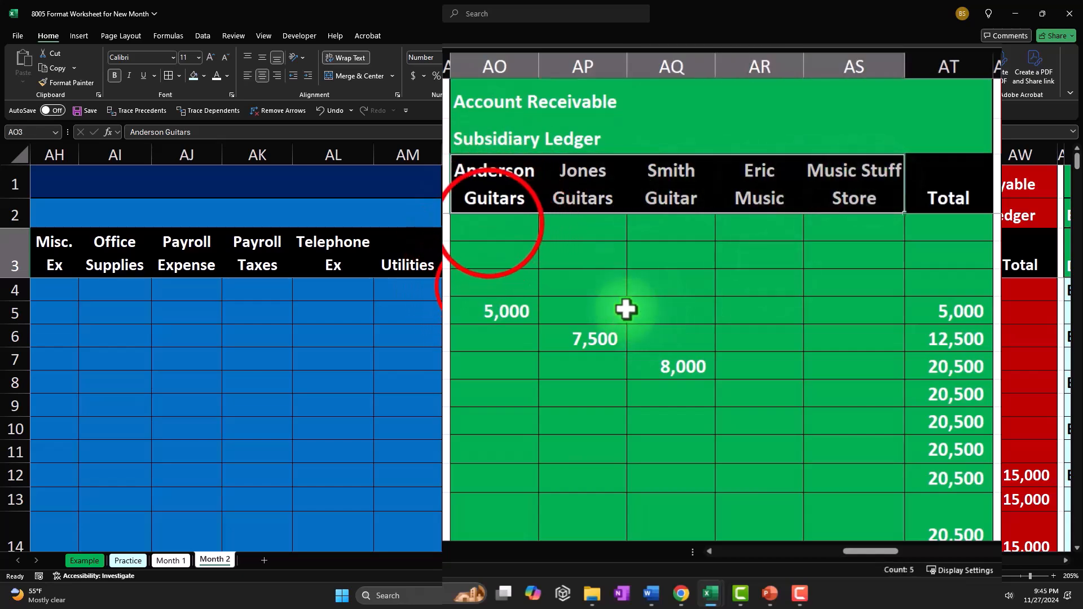
Step: Clear the amounts from the Account Receivable ledger in AO4:AT135 and the Accounts Payable ledger in AV4:AW156
left_click_drag(488, 222, 911, 478)
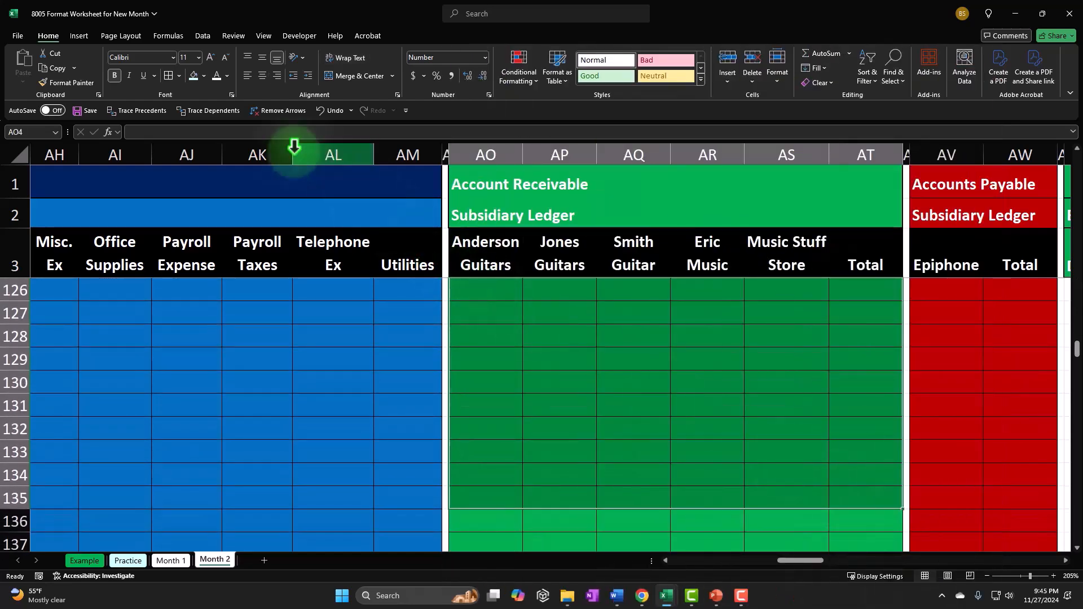
left_click_drag(1074, 349, 1075, 163)
left_click_drag(806, 561, 827, 561)
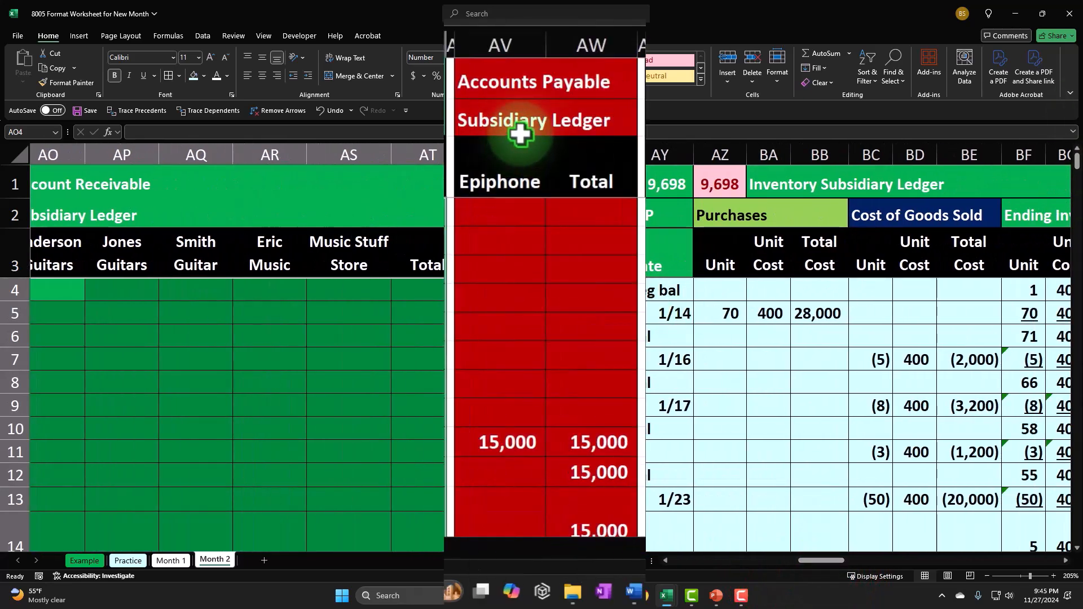
left_click_drag(513, 212, 595, 462)
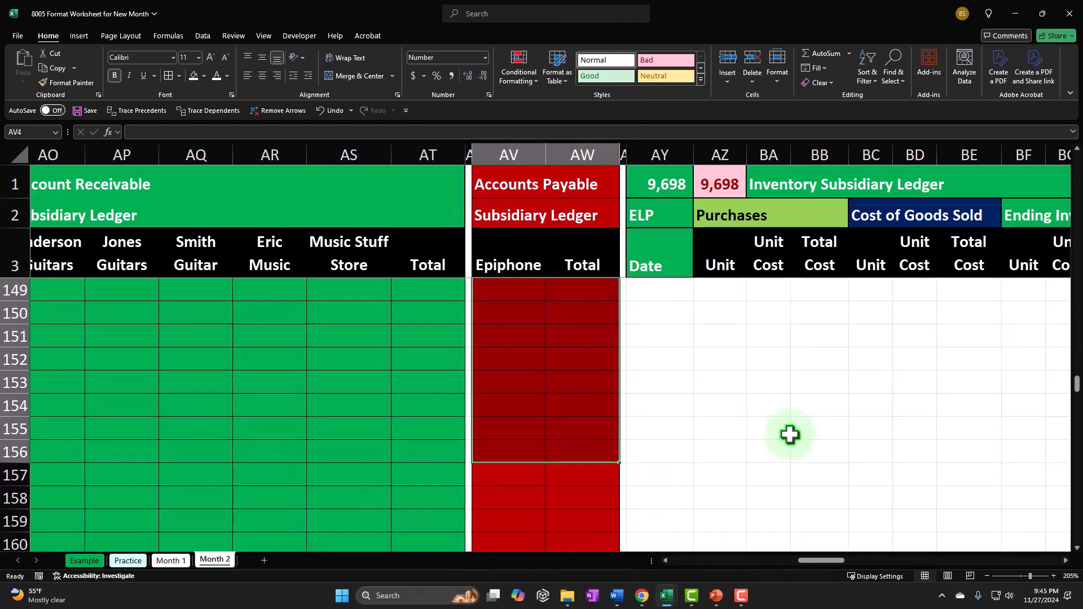
left_click_drag(1074, 392, 1074, 82)
left_click_drag(833, 558, 853, 564)
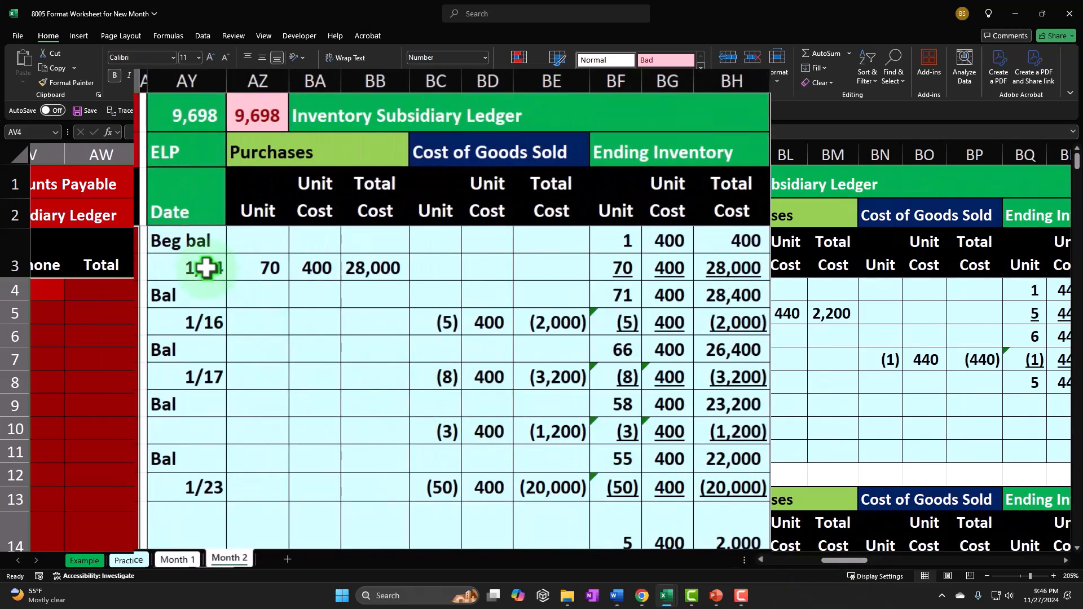
Step: Clear the entries and underlining from the ELP inventory subsidiary ledger in AY4:BH22
left_click(183, 149)
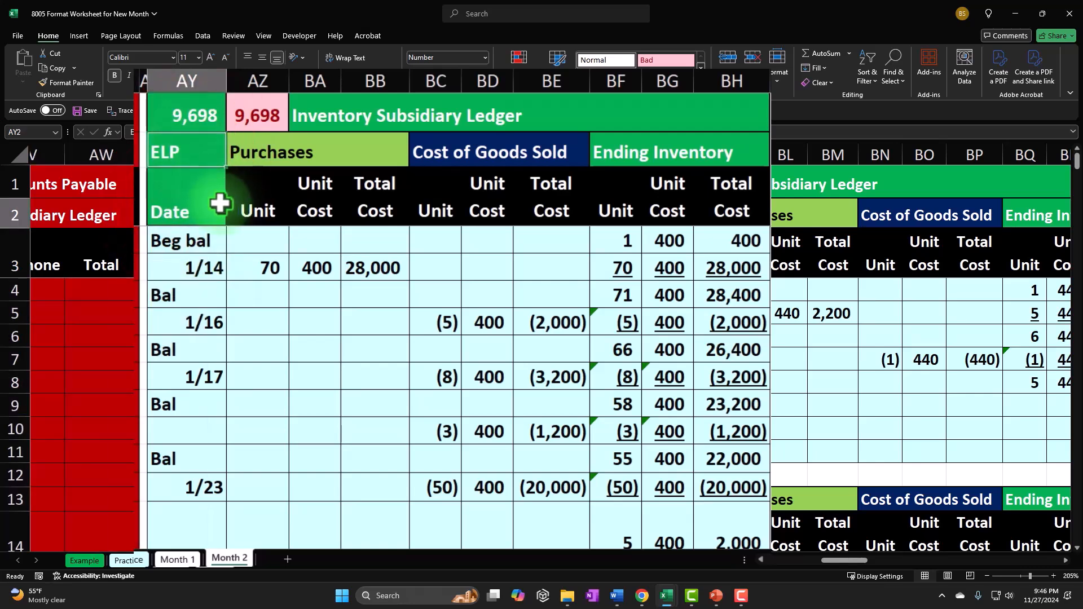
scroll(223, 207, "down", 1)
scroll(224, 217, "up", 1)
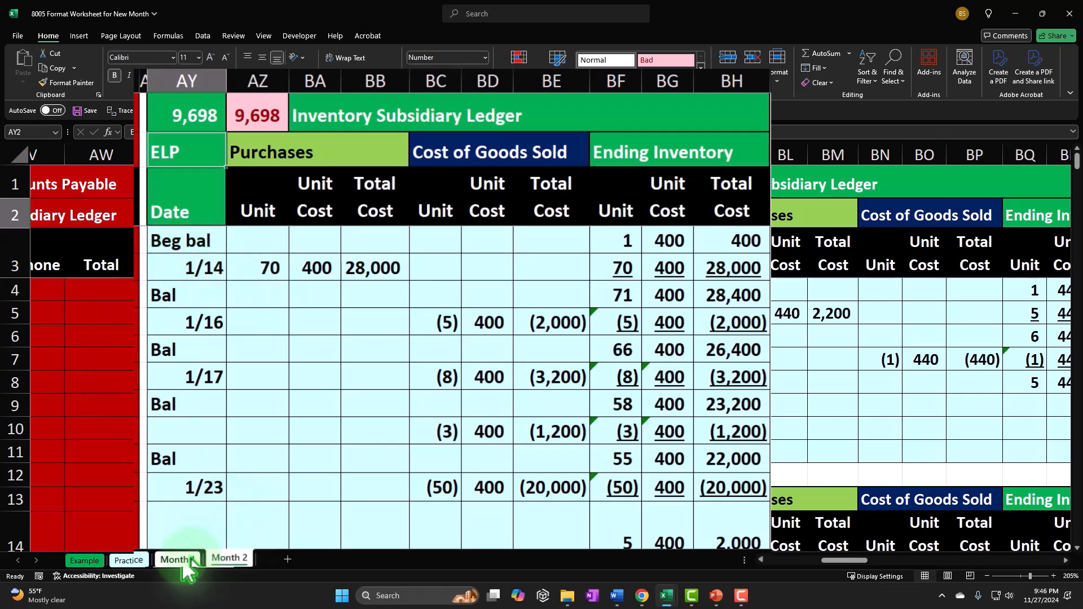
left_click_drag(194, 241, 631, 512)
key("Delete")
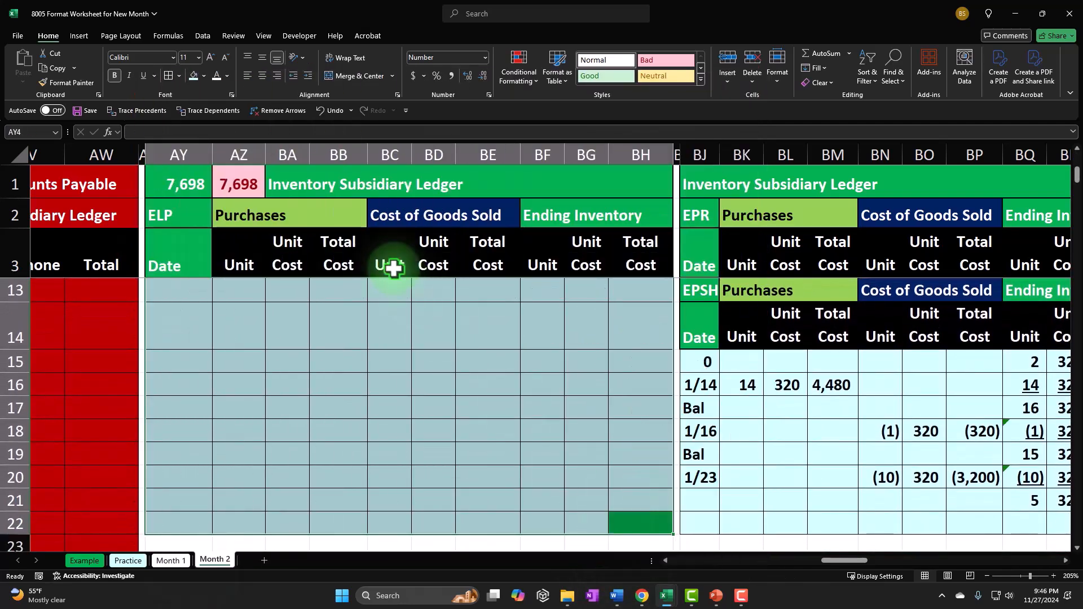
left_click(144, 76)
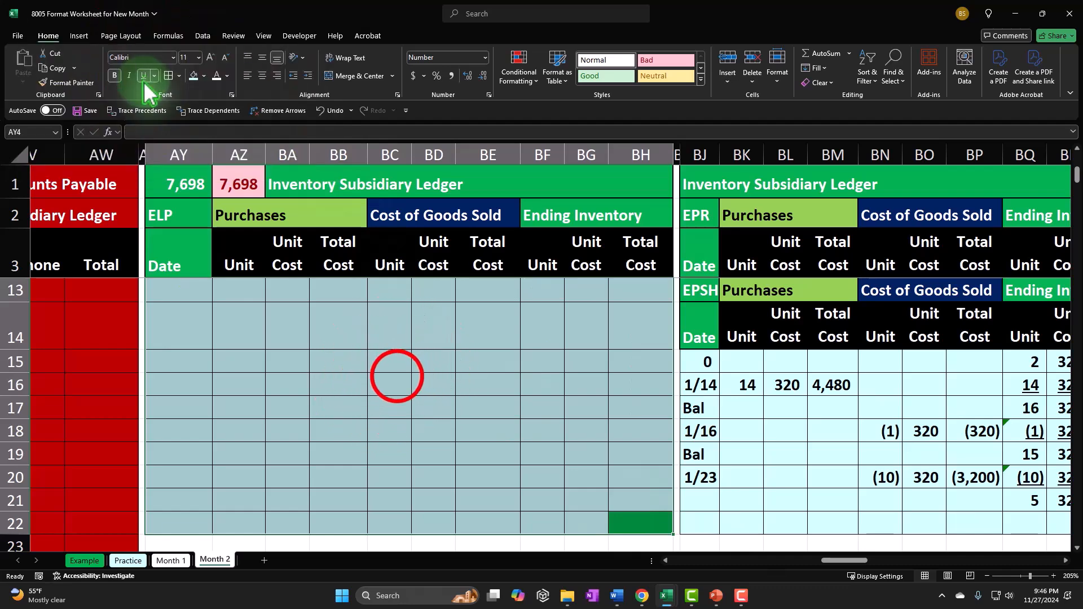
left_click(397, 376)
Step: Clear the entries and underlining from the EPR inventory ledger in BJ4:BS11 and the EPSH ledger in BJ15:BS22
scroll(411, 381, "up", 3)
left_click_drag(706, 290, 1009, 451)
key("Delete")
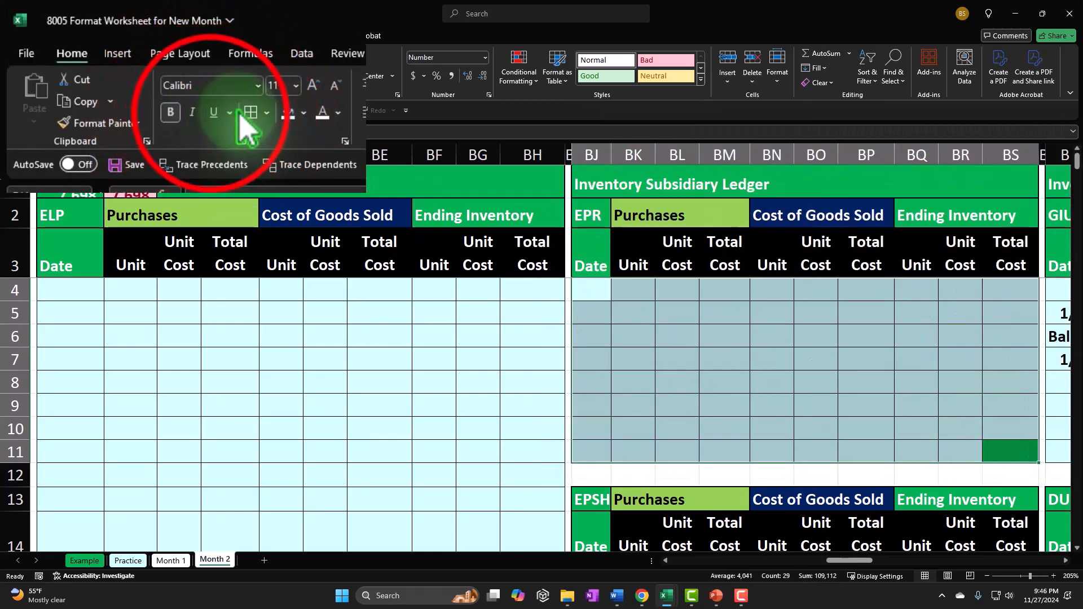
left_click(252, 319)
scroll(256, 333, "down", 4)
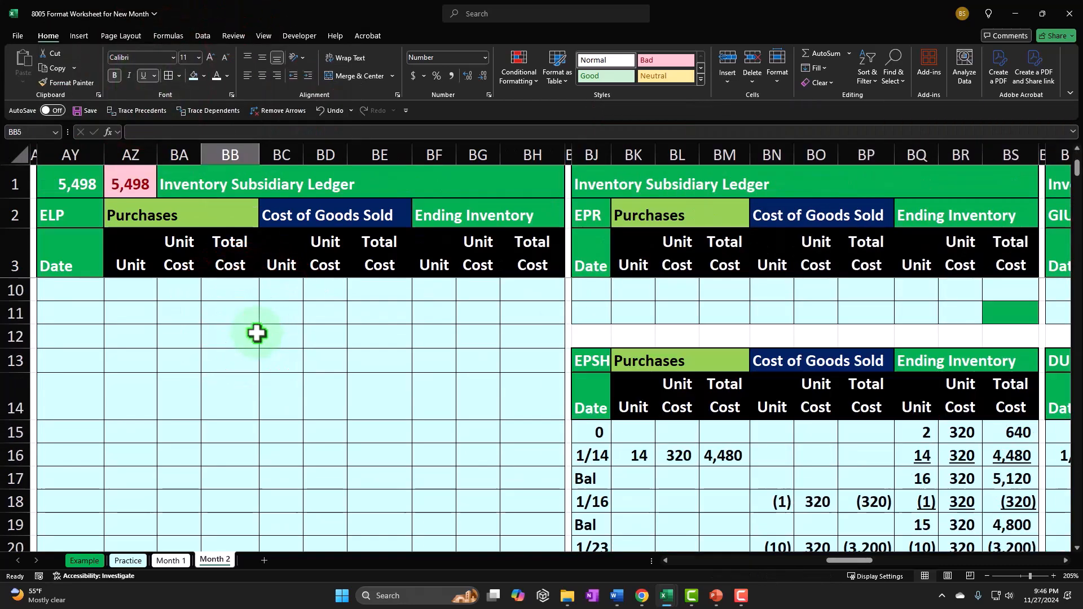
scroll(570, 338, "up", 1)
left_click_drag(606, 348, 1009, 524)
key("Delete")
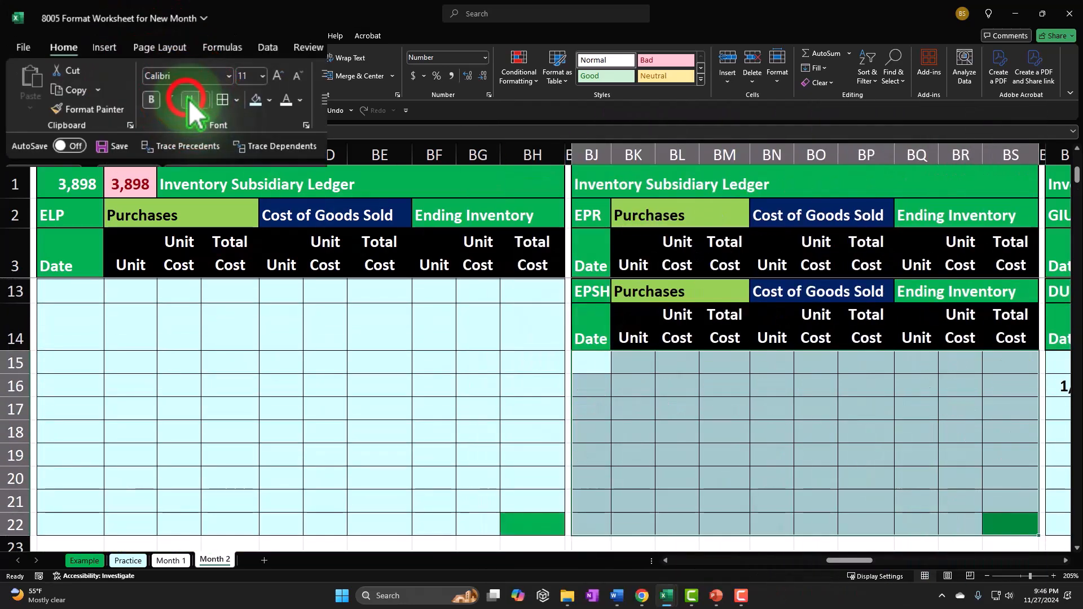
Step: Clear the entries and underlining from the EPSP inventory ledger in AY26:BH33
scroll(185, 252, "down", 4)
left_click_drag(87, 367, 532, 528)
key("Delete")
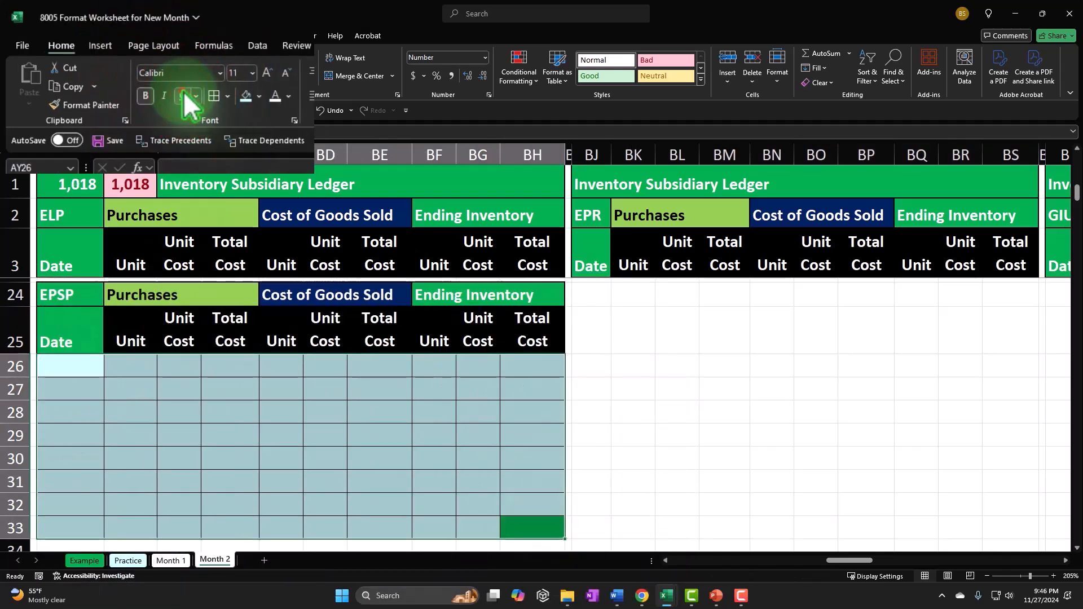
scroll(715, 378, "up", 7)
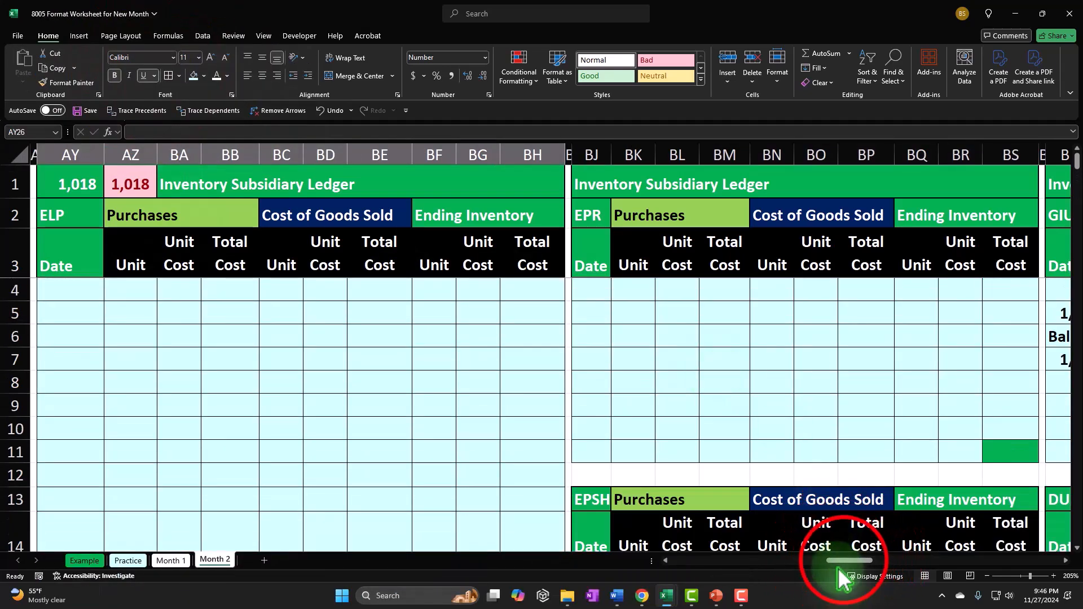
Step: Clear the entries and underlining from the GIUSA inventory ledger in BU4:CD11 and the GSB ledger in CF4:CO11
left_click_drag(843, 559, 902, 559)
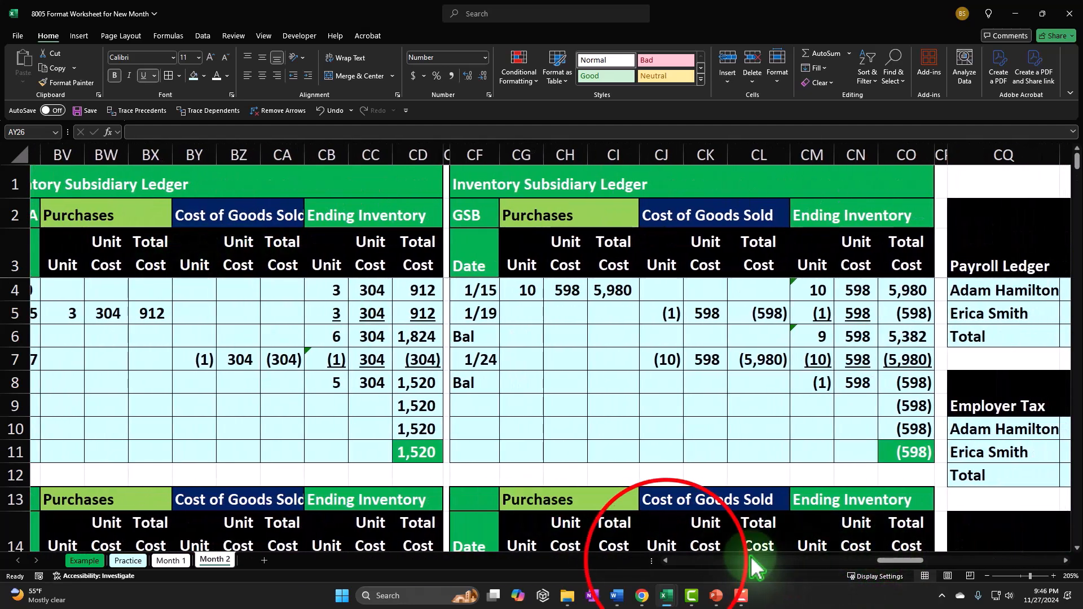
left_click(665, 560)
left_click_drag(82, 337, 570, 536)
key("Delete")
left_click(143, 76)
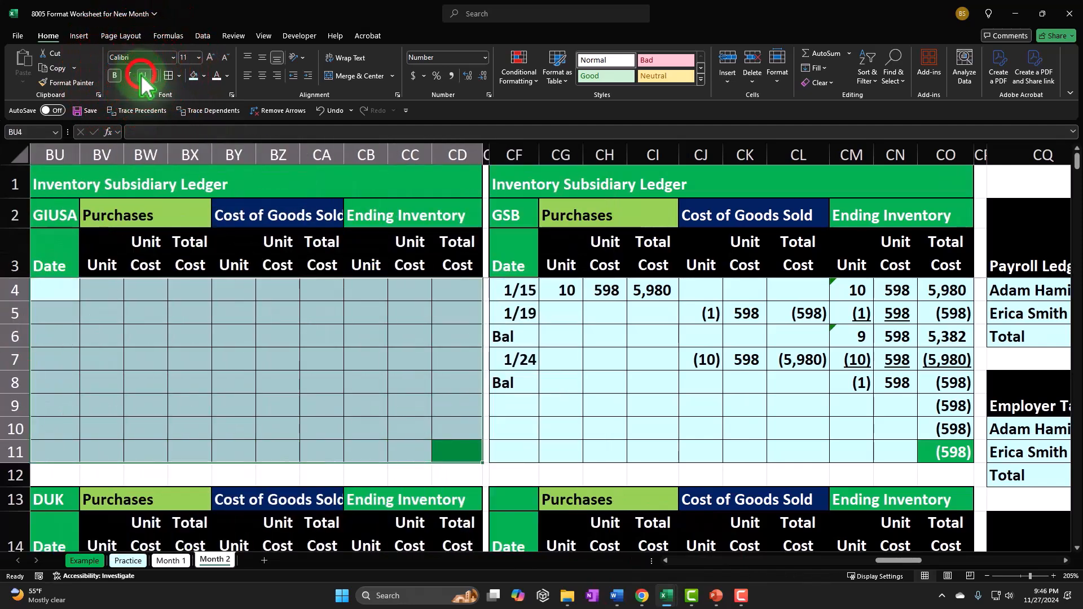
left_click_drag(518, 289, 948, 448)
key("Delete")
Step: Clear the entries and underlining from the DUK inventory ledger in BU15:CD22
scroll(223, 255, "down", 3)
left_click_drag(55, 360, 454, 539)
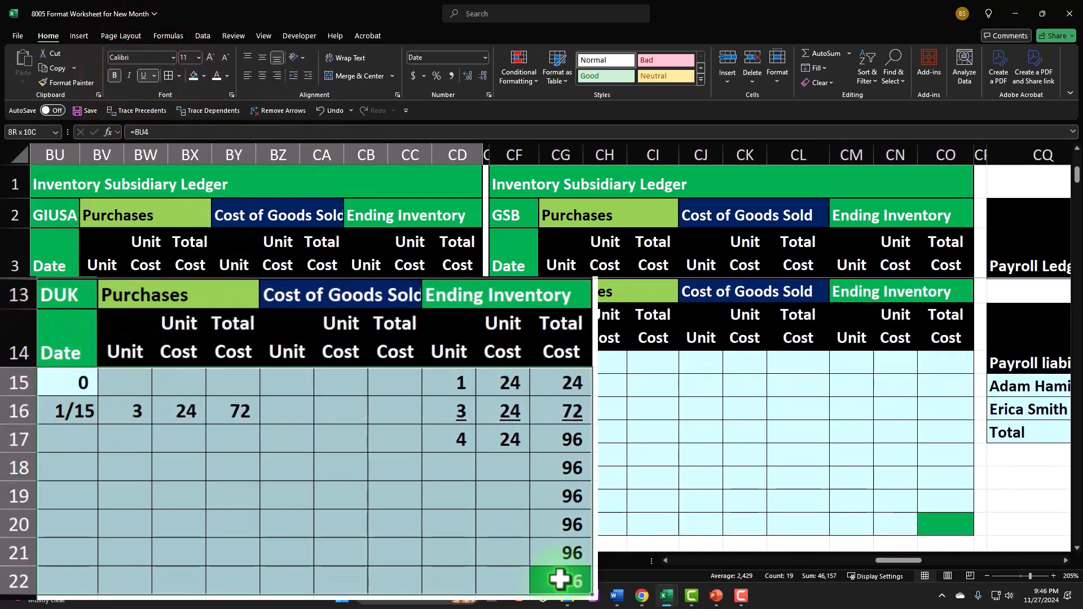
left_click(139, 70)
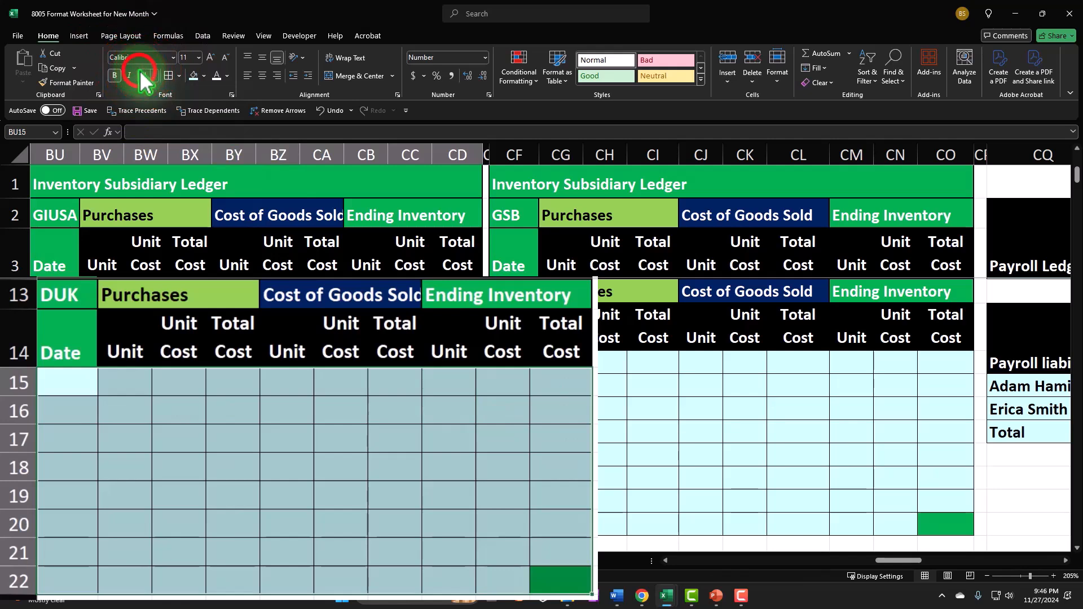
scroll(730, 400, "up", 3)
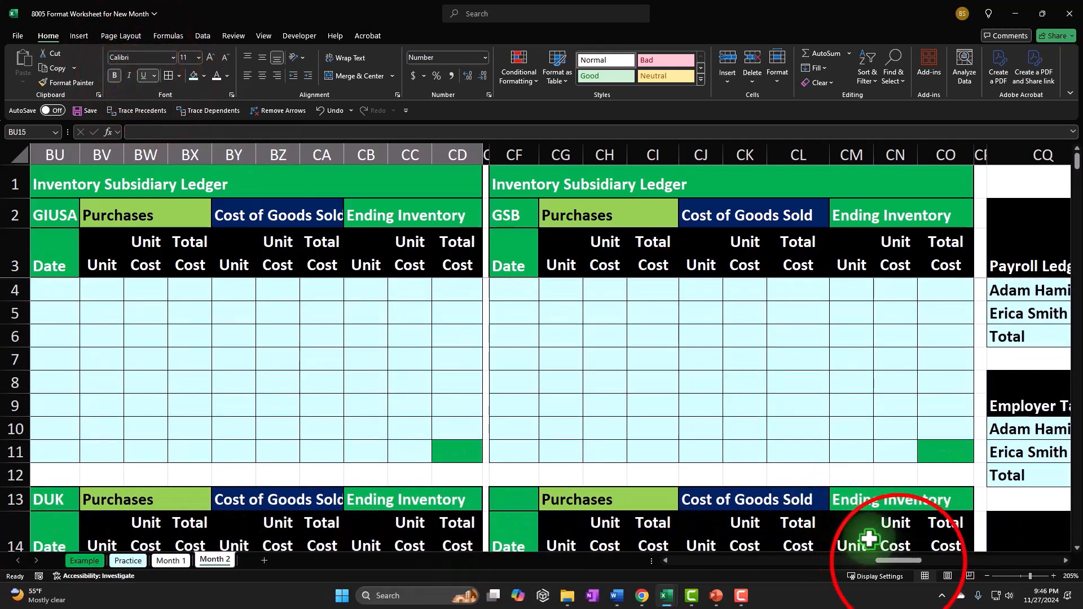
Step: Examine the payroll ledger, payroll entries, time sheet and financial statement sections to the right of the inventory ledgers
left_click_drag(898, 562, 937, 567)
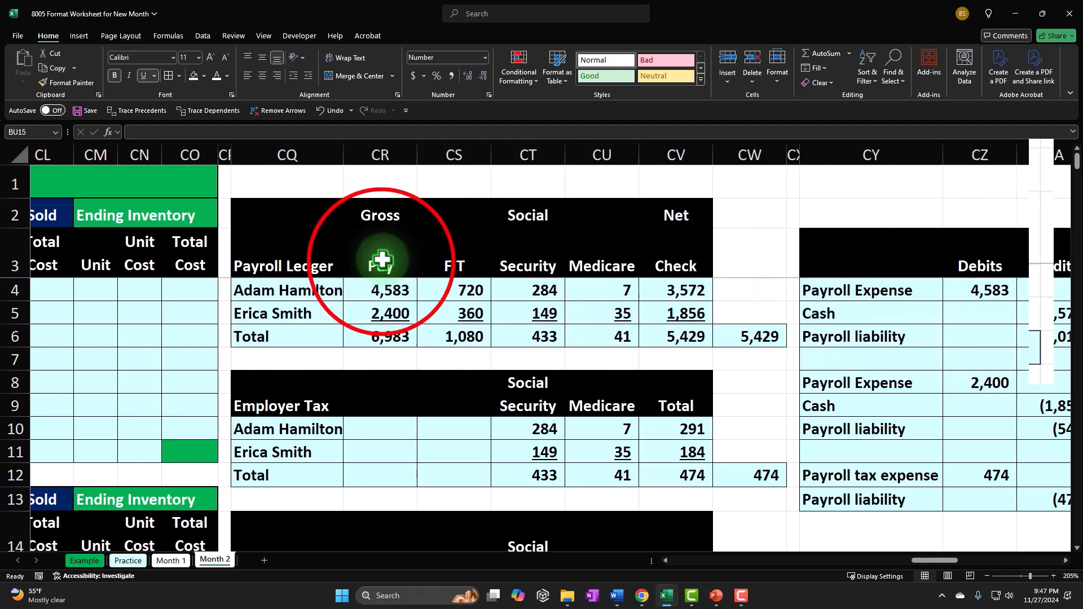
scroll(380, 262, "down", 3)
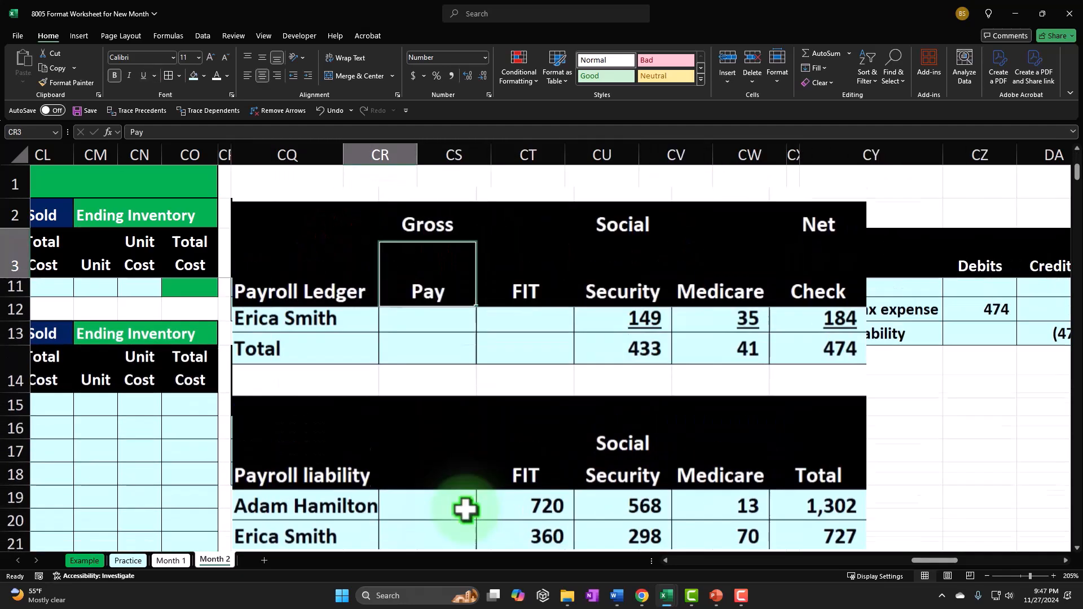
scroll(422, 442, "up", 3)
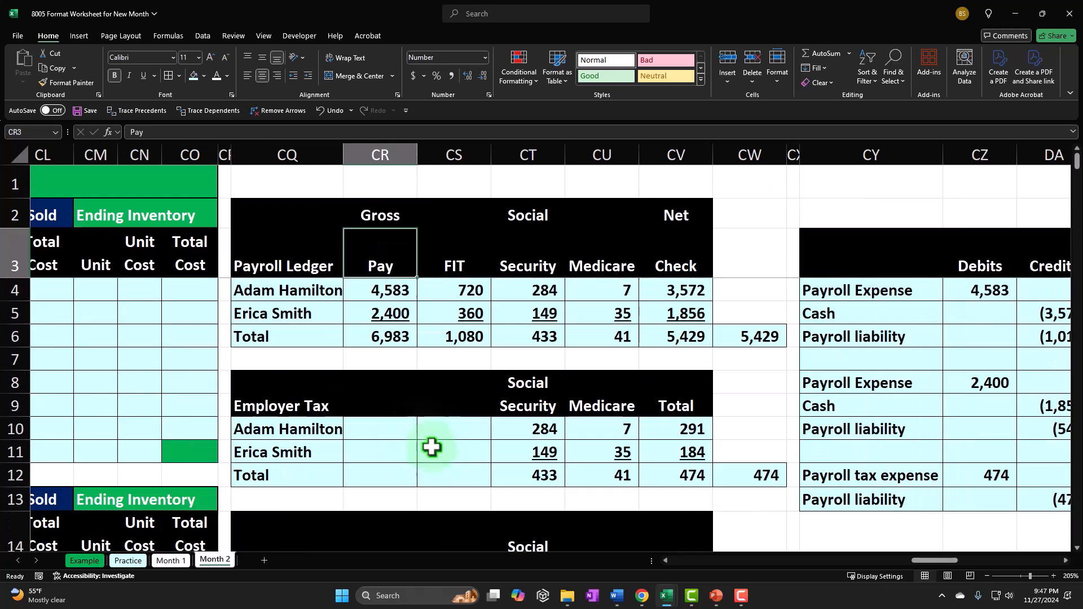
left_click_drag(936, 560, 981, 567)
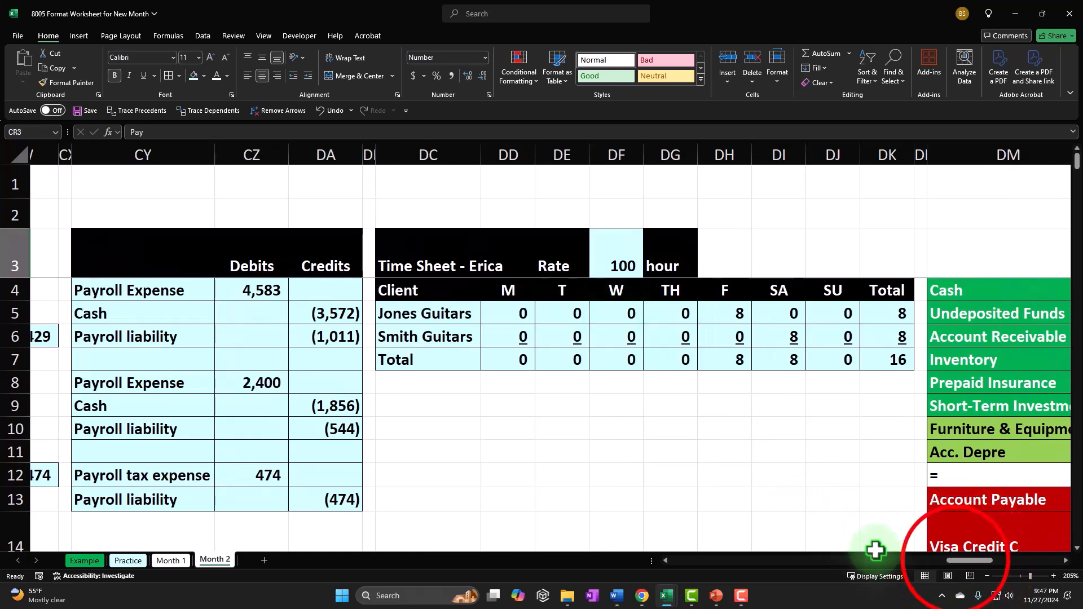
left_click_drag(958, 562, 998, 564)
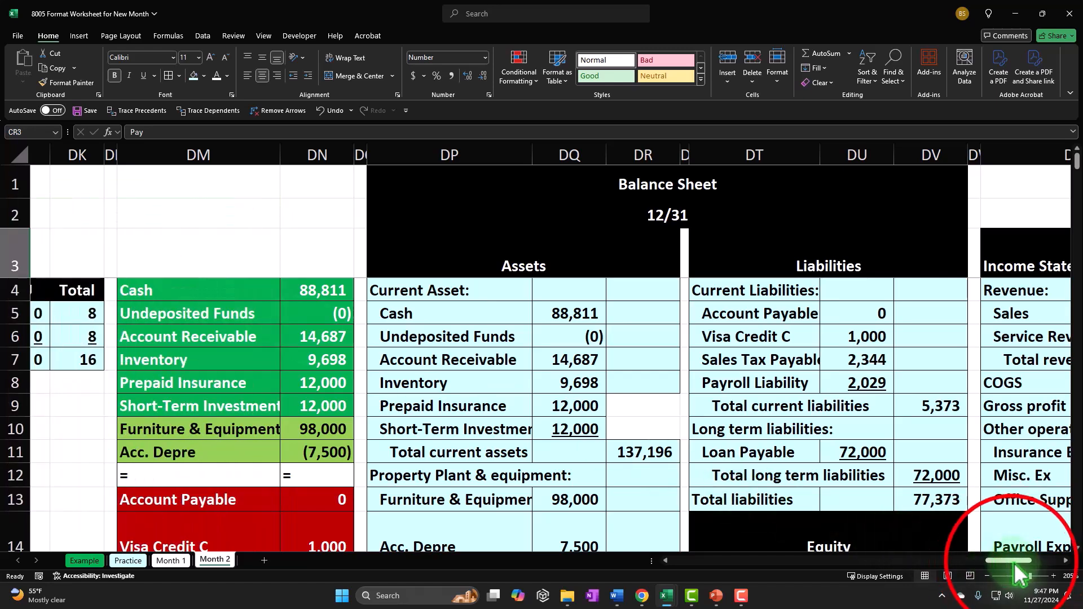
left_click_drag(1013, 564, 637, 589)
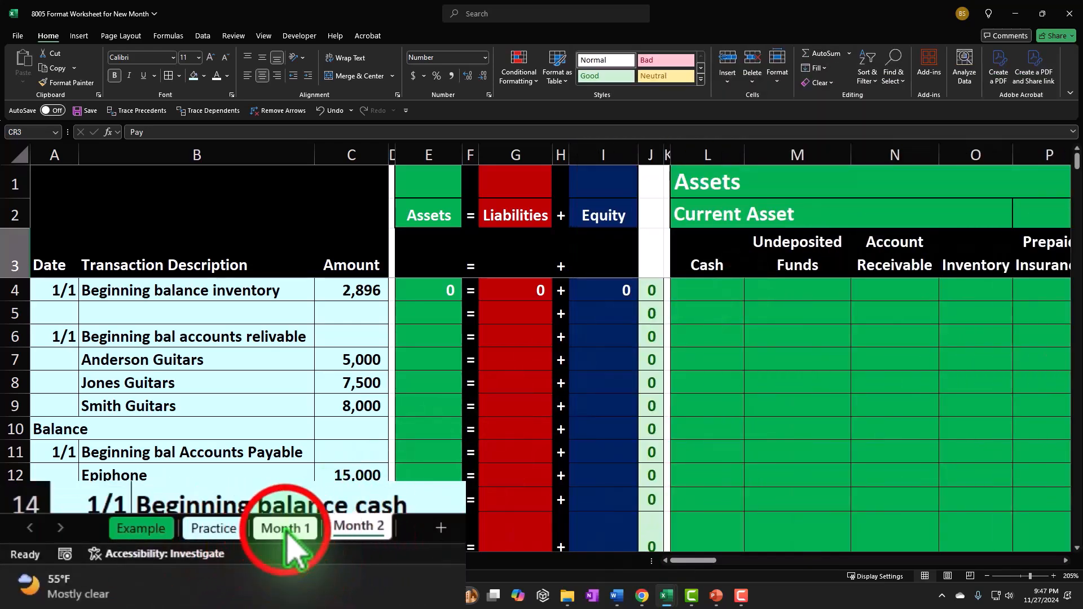
Step: On the Month 1 sheet, copy the account balances before the closing entry in L122:AM122, from Cash through Utilities
left_click(170, 559)
scroll(651, 510, "down", 4)
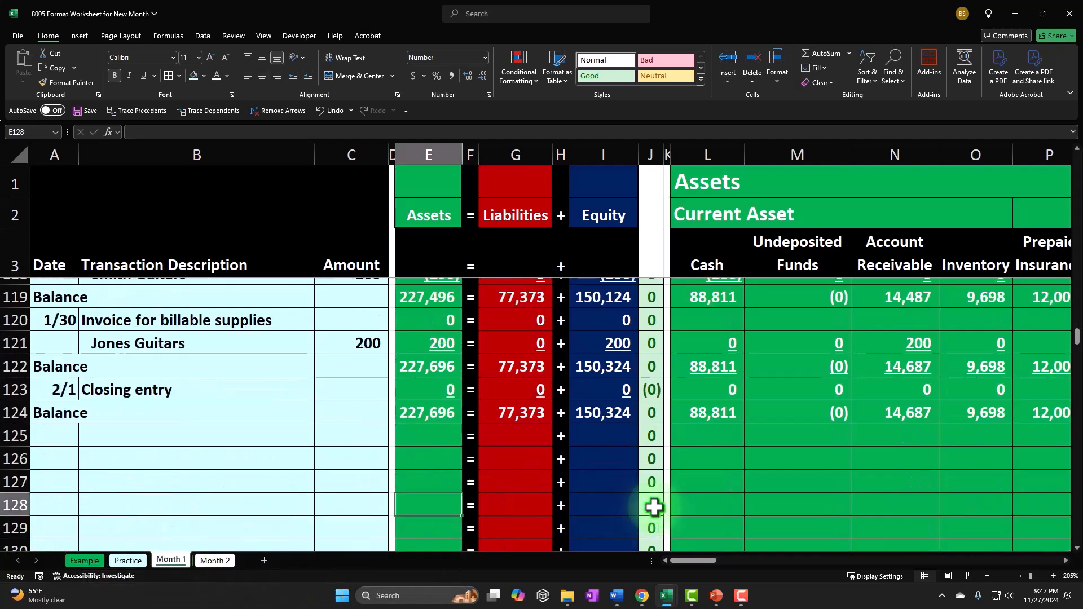
scroll(653, 502, "up", 2)
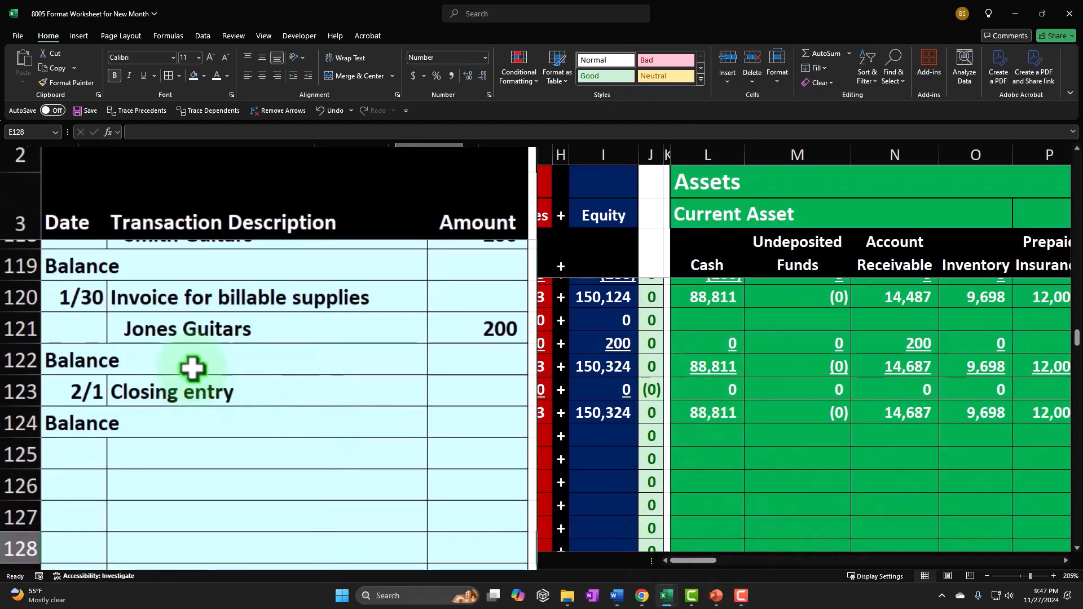
left_click_drag(696, 365, 990, 369)
right_click(990, 369)
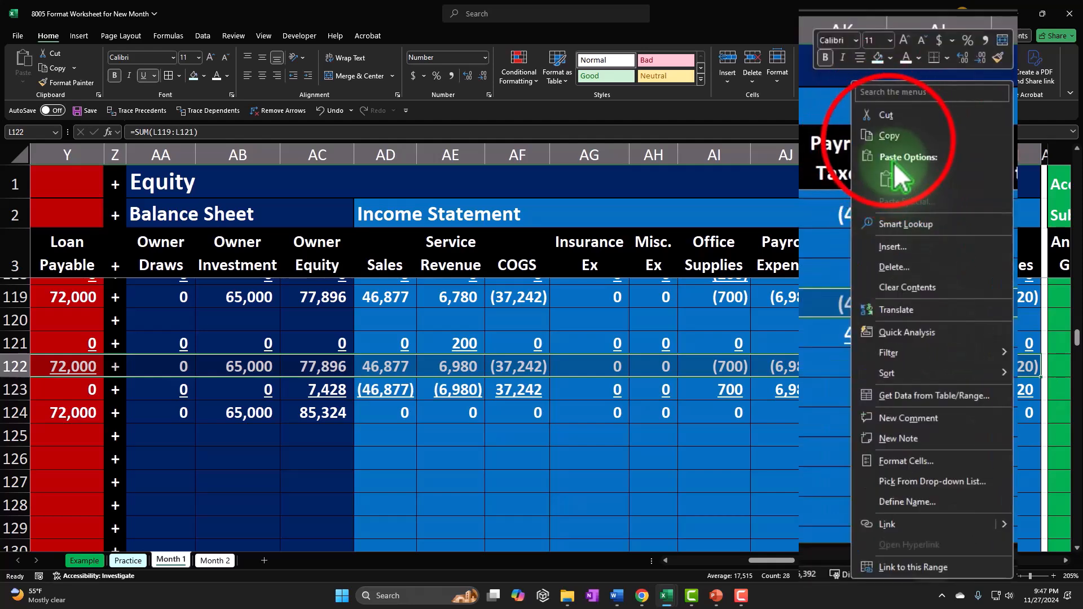
left_click(890, 138)
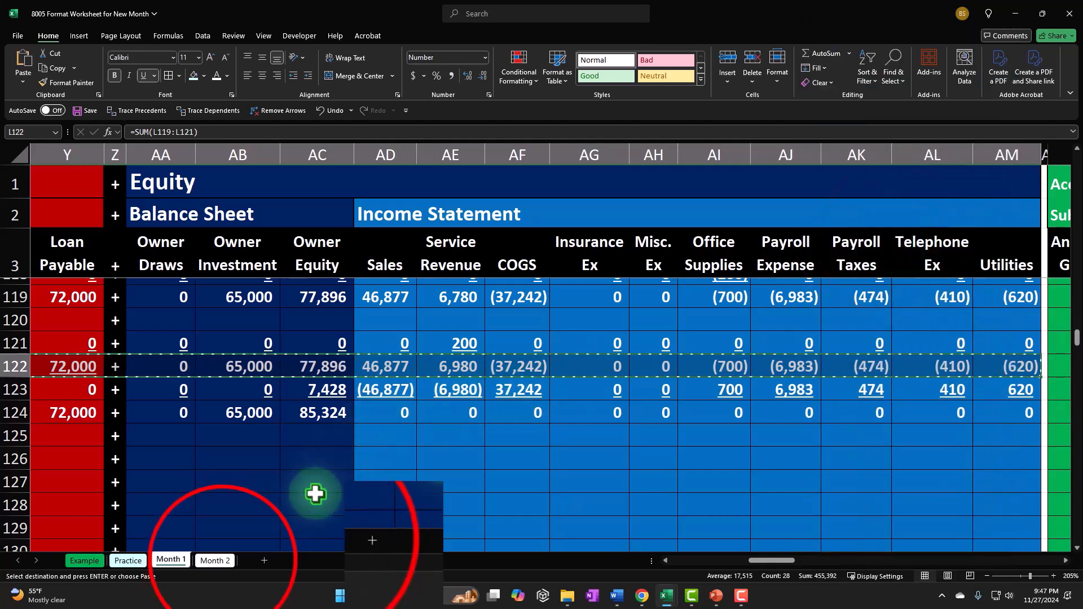
Step: Paste the copied balances as values only into row 4 of the Month 2 sheet, starting at L4 under Cash
left_click(215, 560)
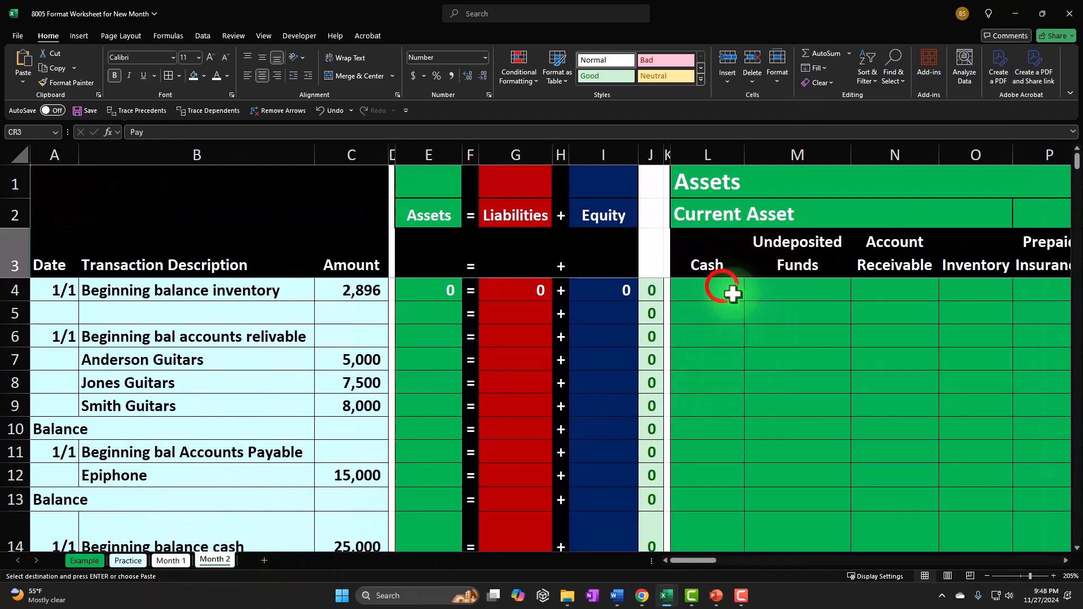
left_click(733, 293)
right_click(730, 290)
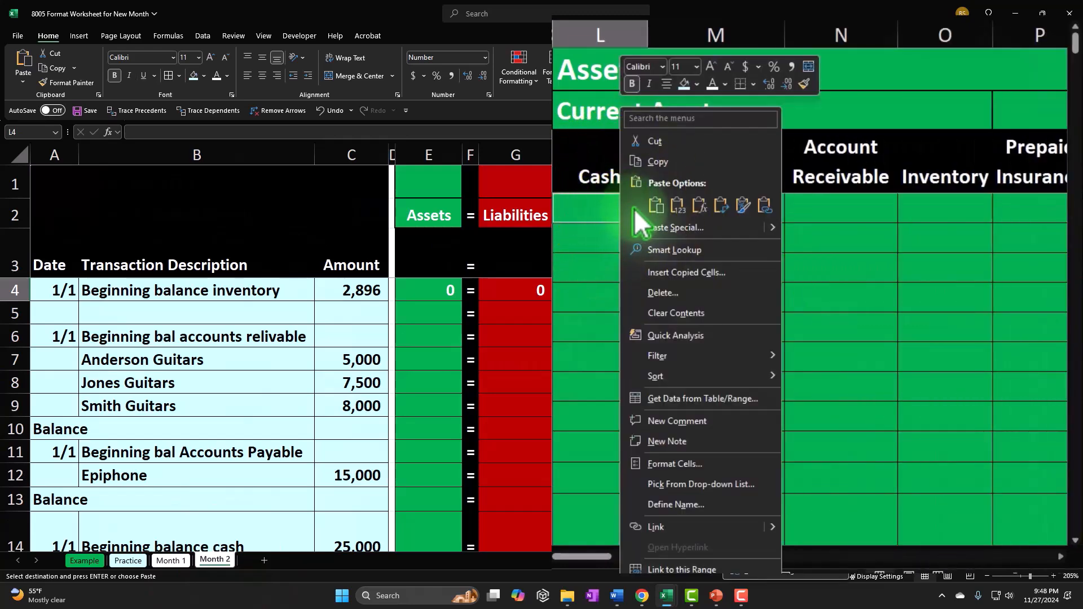
left_click(677, 204)
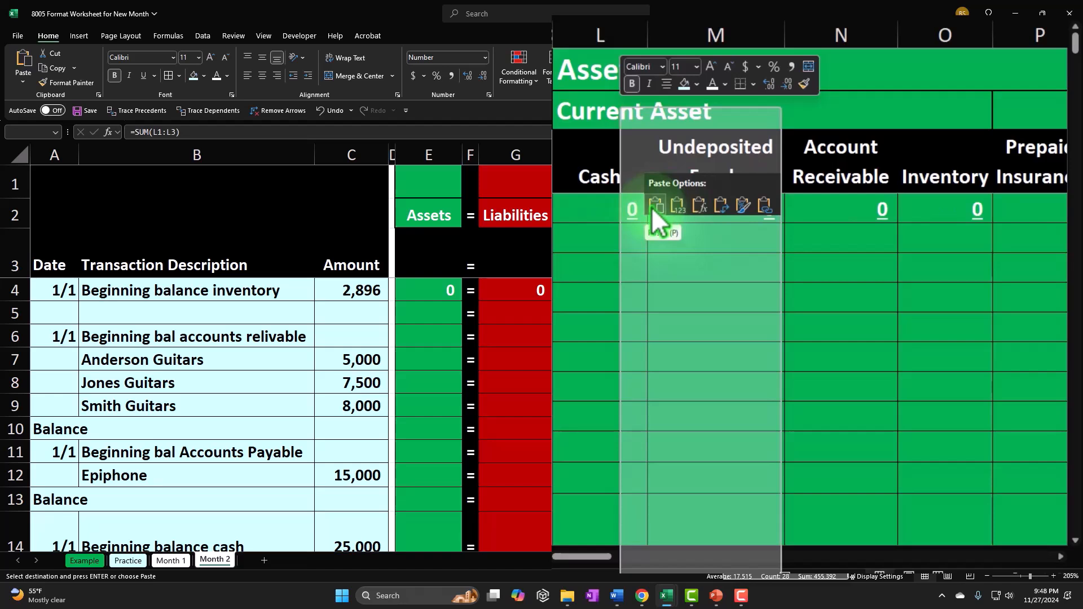
left_click(677, 205)
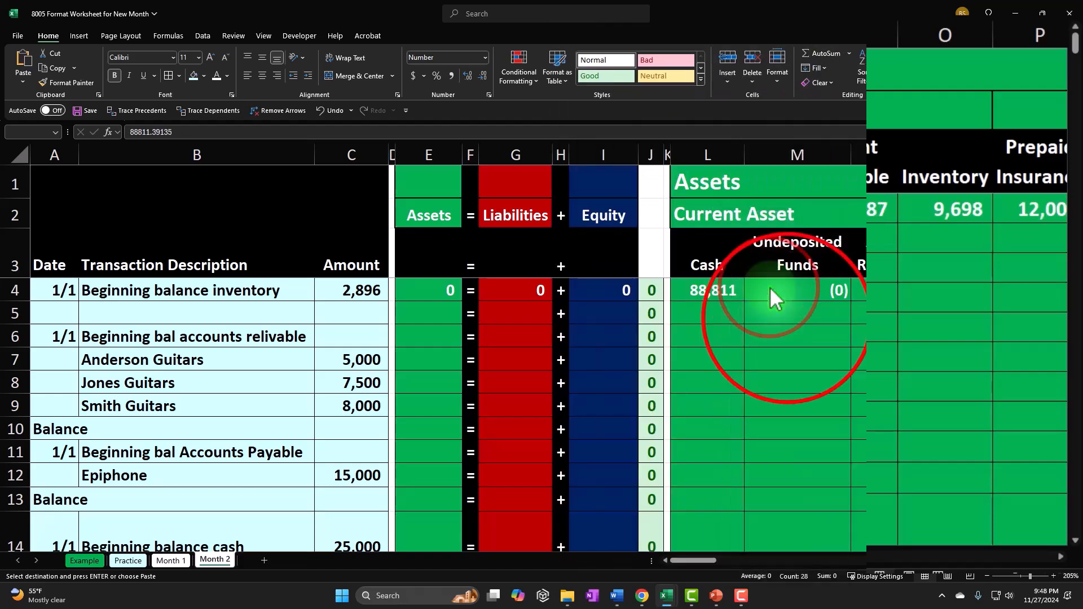
Step: Review the pasted row 4 balances from Cash through Utilities, and the Assets, Liabilities and Equity totals in E4:I4
left_click(784, 317)
key("Right")
key("Right")
key("Right")
key("Right")
key("Right")
key("Right")
key("Right")
key("Right")
key("Right")
key("Right")
key("Right")
key("Right")
key("Right")
key("Right")
key("Right")
key("Right")
key("Right")
key("Right")
key("Right")
key("Right")
key("Right")
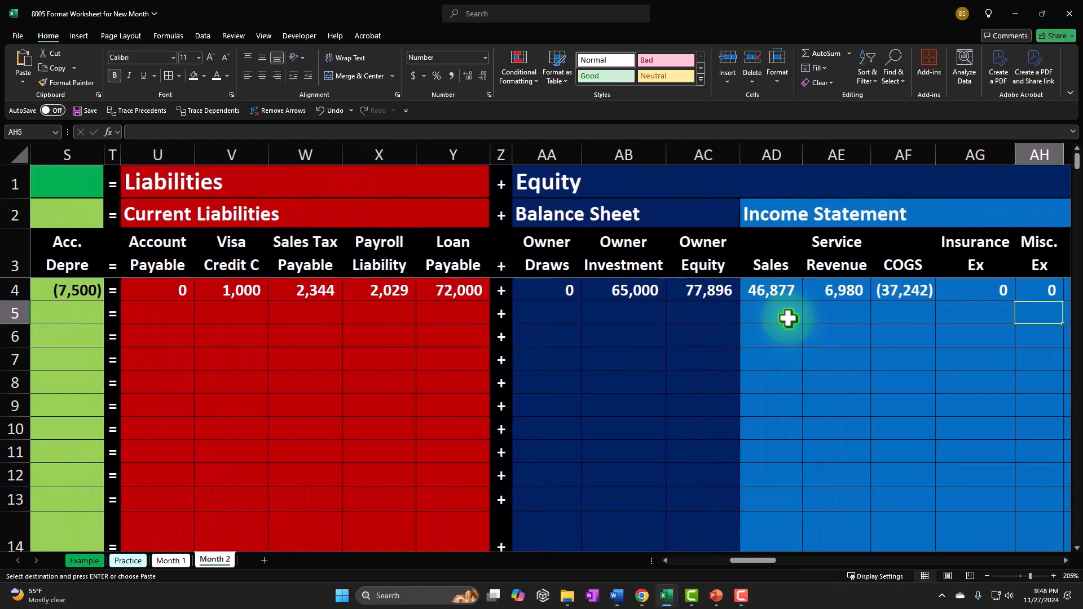
key("Right")
key("Right")
key("Right")
key("Right")
key("Right")
key("Right")
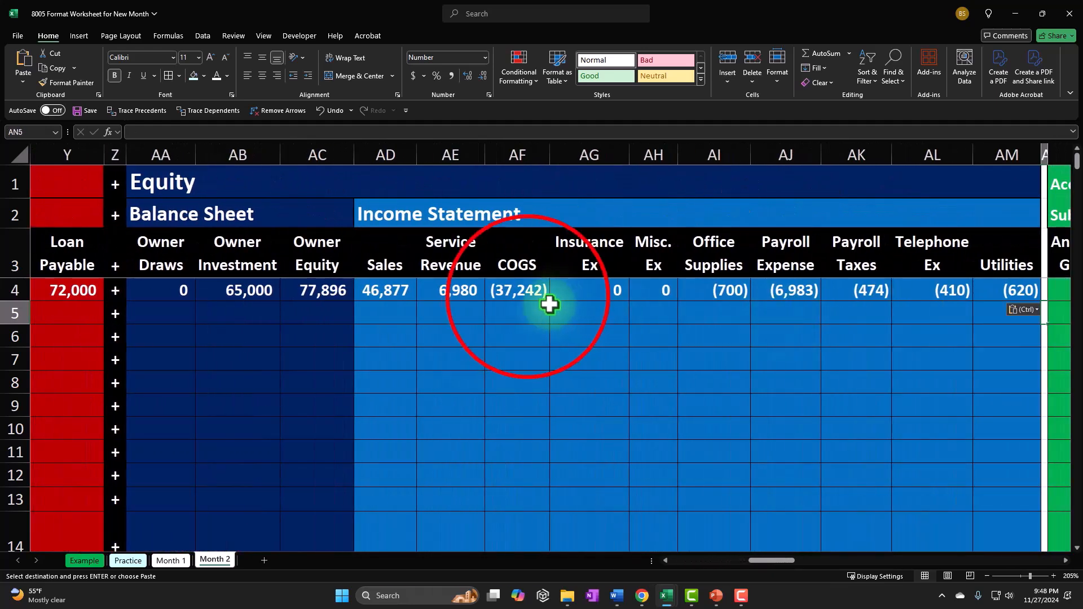
left_click(527, 297)
key("Left")
key("Left")
key("Left")
key("Left")
key("Left")
key("Left")
key("Left")
key("Left")
key("Left")
key("Left")
key("Left")
key("Left")
key("Left")
key("Left")
key("Left")
key("Left")
key("Left")
key("Left")
key("Left")
key("Left")
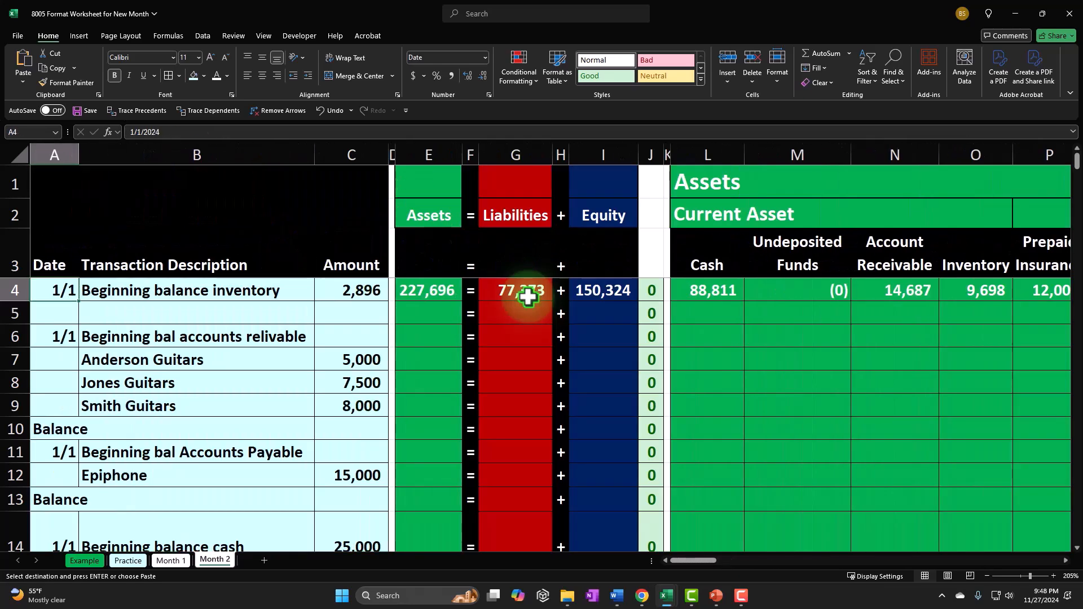
Step: Clear the old transaction dates, descriptions and amounts from A4:C132 on the Month 2 sheet
left_click(62, 290)
left_click_drag(89, 224, 318, 448)
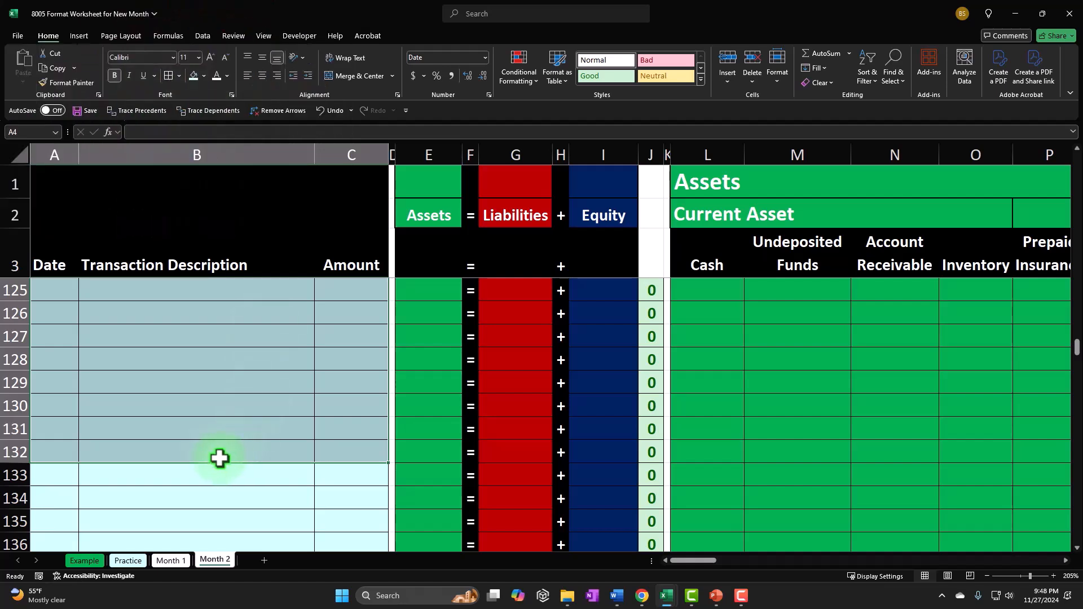
scroll(184, 481, "up", 5)
left_click(1076, 328)
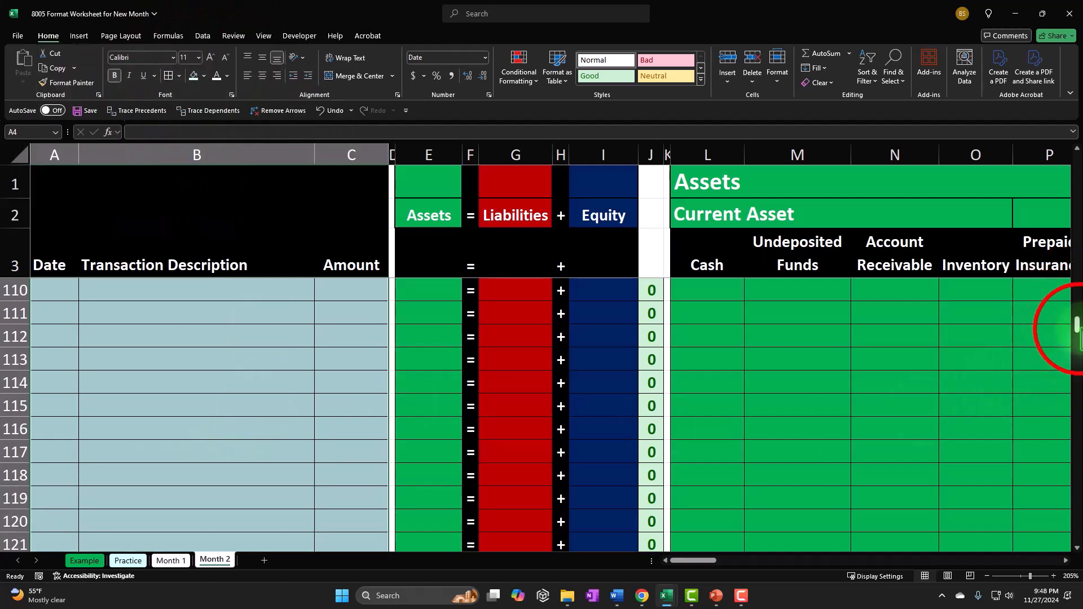
left_click_drag(1078, 330, 1078, 113)
left_click(65, 342)
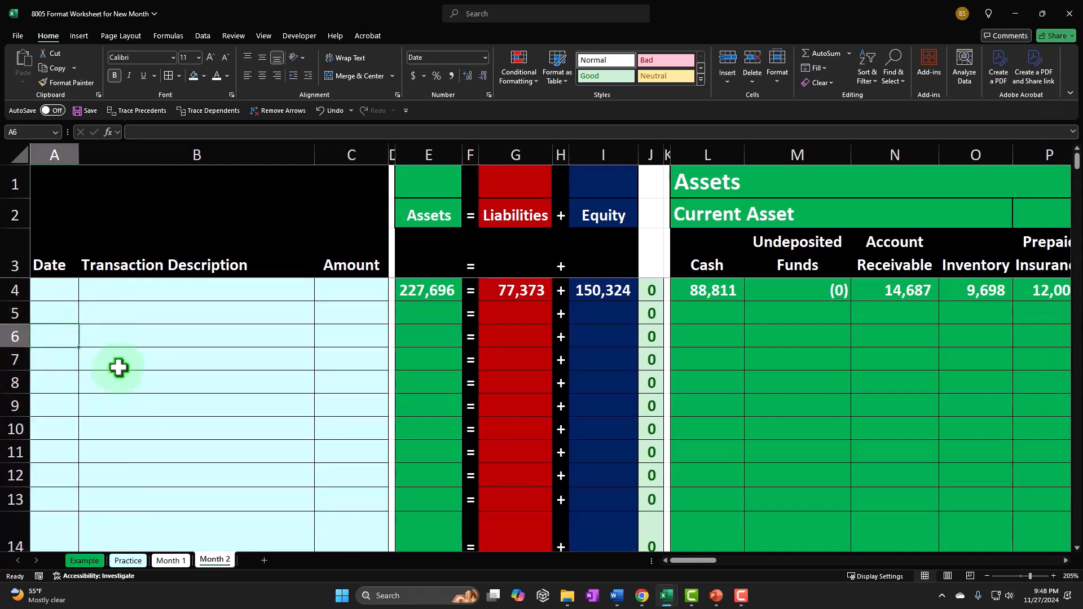
Step: Copy the formatting of A4:C4 onto the date, description and amount cells from row 5 down past row 115
left_click_drag(55, 290, 349, 290)
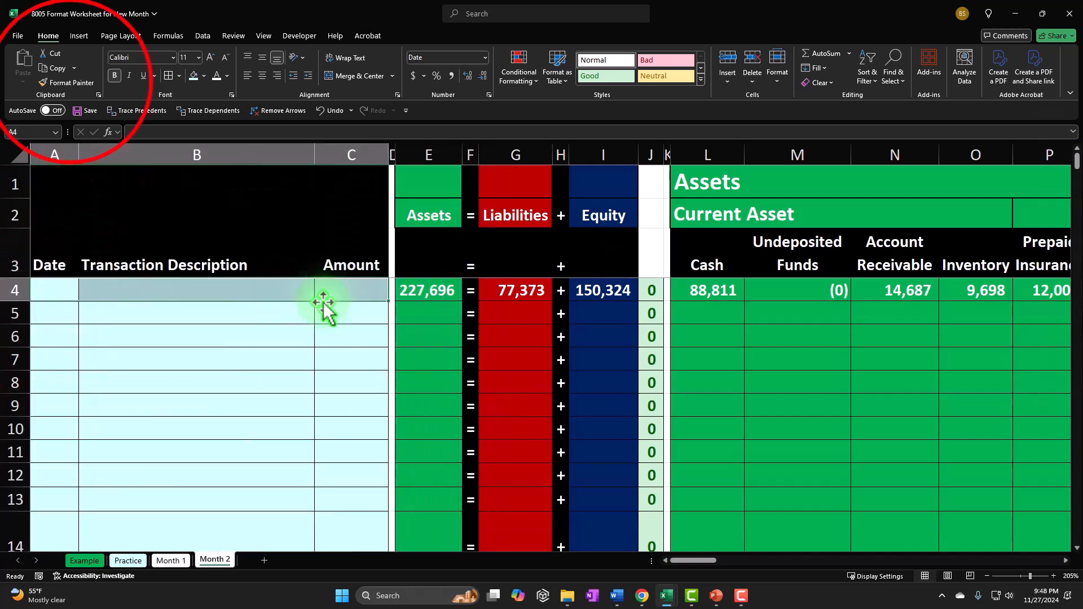
left_click(68, 82)
left_click_drag(51, 312, 337, 493)
mouse_move(406, 470)
left_mouse_down()
mouse_move(411, 593)
mouse_move(403, 561)
mouse_move(334, 536)
mouse_move(295, 466)
left_mouse_up()
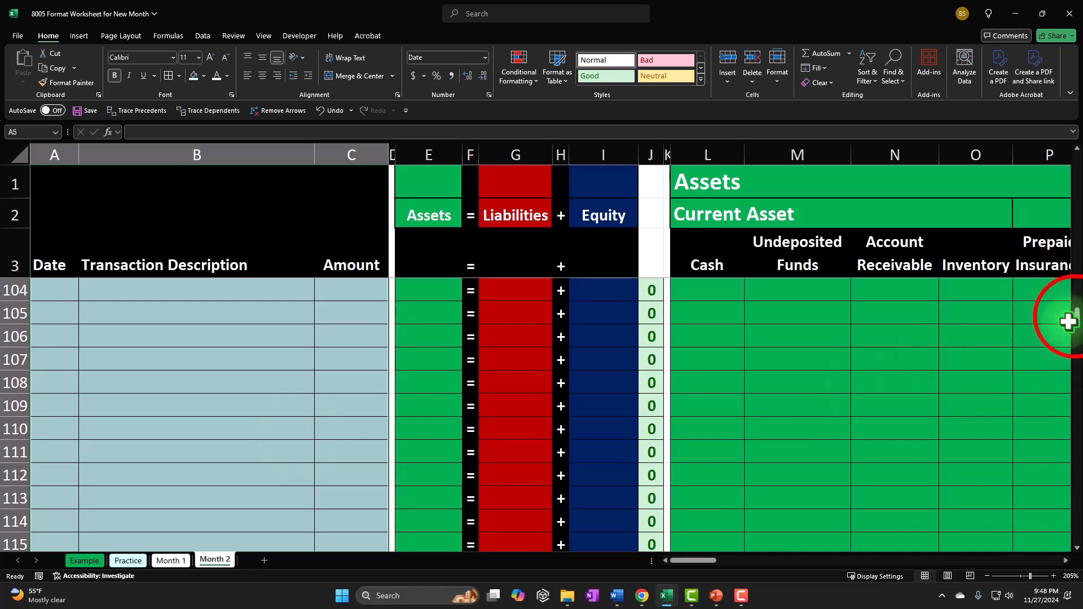
left_click_drag(1075, 317, 1076, 135)
left_click(282, 362)
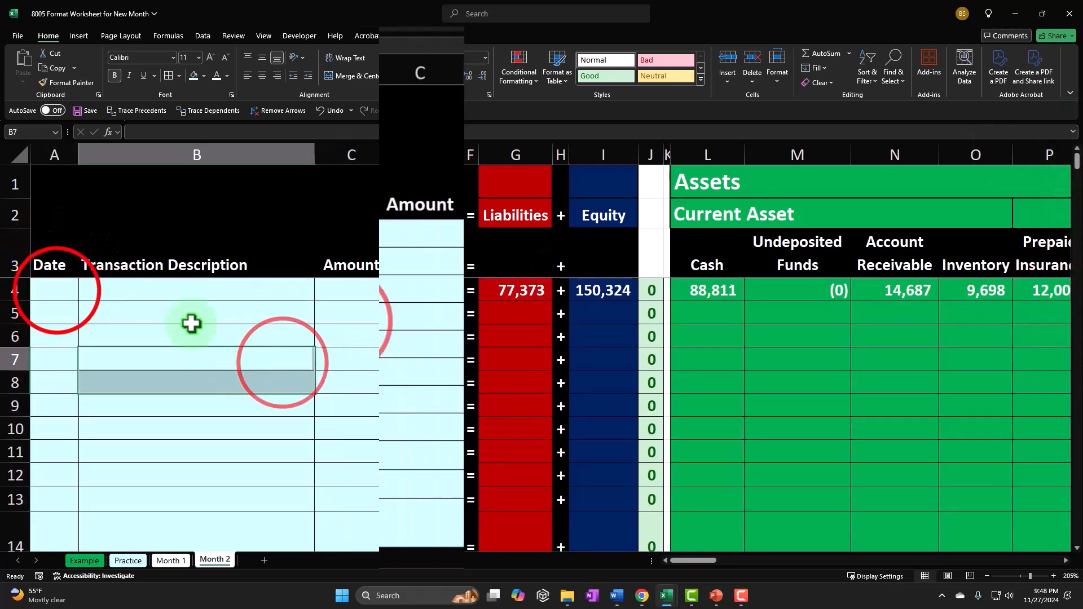
Step: Label the first balance row in A4 as "Prior month including the income statement"
left_click(56, 291)
type("P")
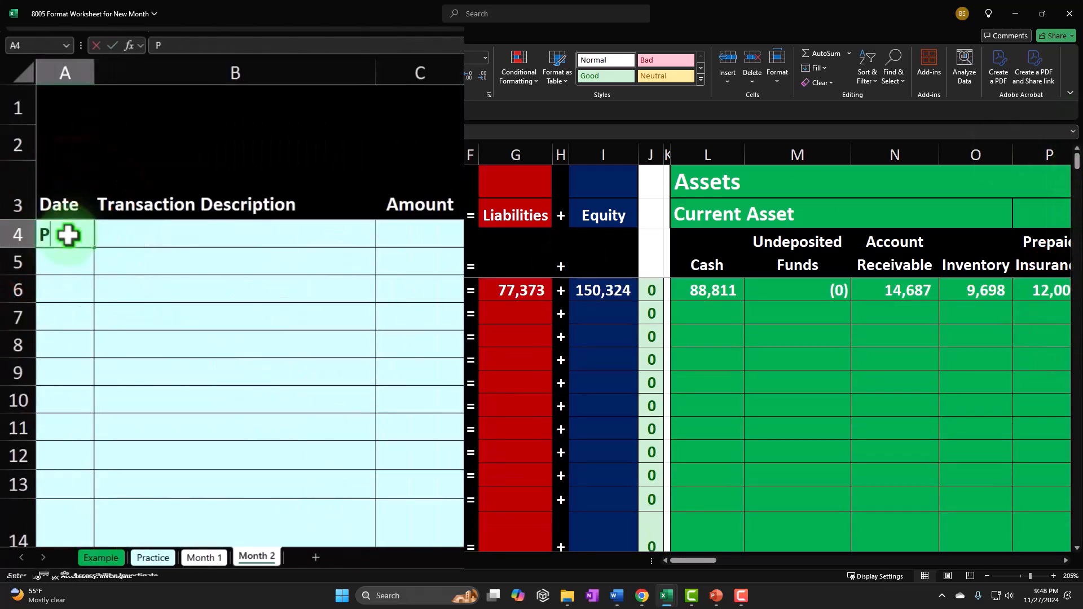
type("i")
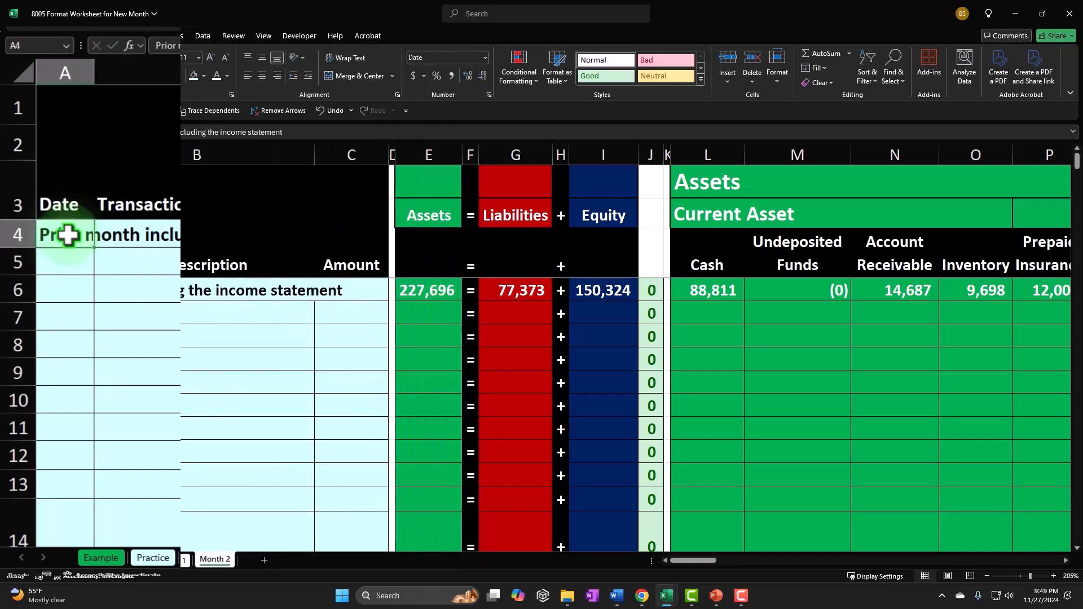
Step: Review the row 4 balances across assets, liabilities and equity into the income statement accounts
key("Right")
key("Right")
key("Right")
key("Right")
key("Right")
key("Right")
key("Right")
key("Right")
key("Right")
key("Right")
key("Right")
key("Right")
key("Right")
key("Right")
key("Right")
key("Right")
key("Right")
key("Right")
key("Right")
key("Right")
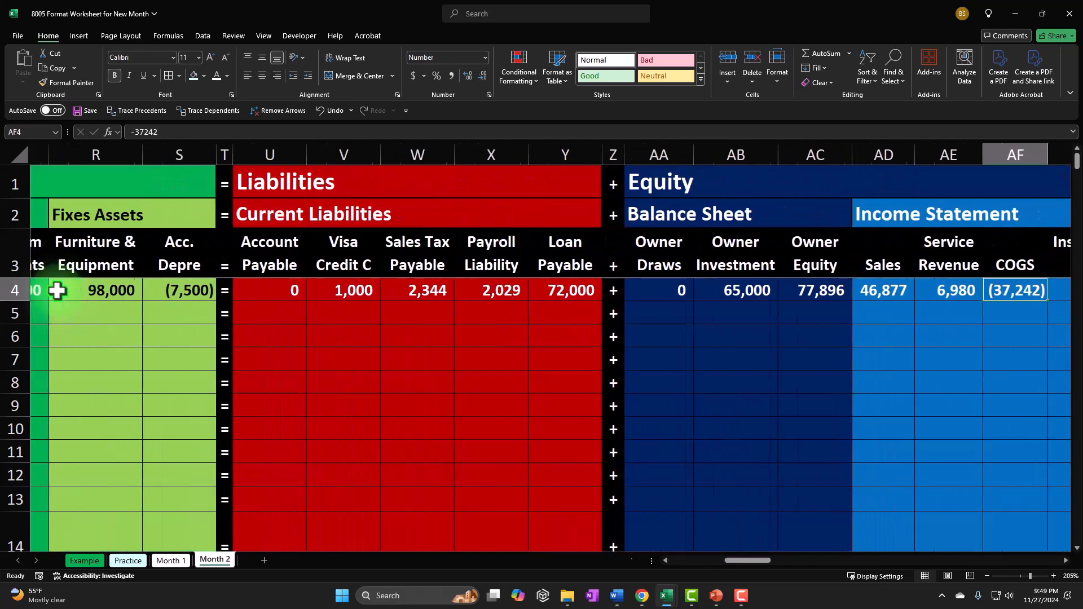
key("Right")
key("Right")
key("Right")
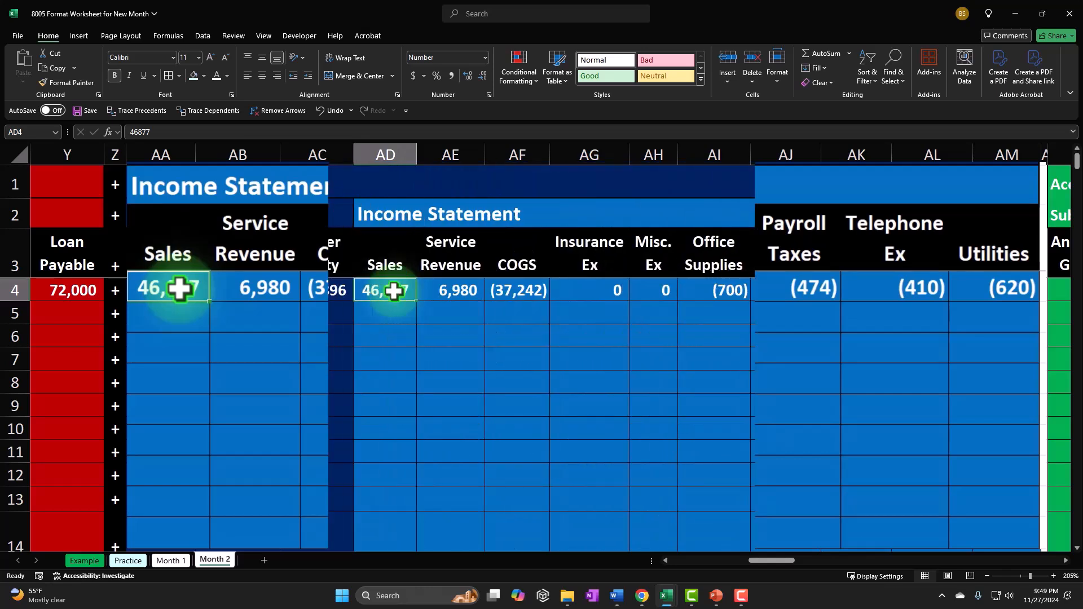
Step: Label the second balance row in A5 as "Prior month closed to balance sheet"
key("Down")
key("Left")
key("Left")
key("Left")
key("Left")
key("Left")
key("Left")
key("Left")
key("Left")
key("Left")
key("Left")
key("Left")
key("Left")
key("Left")
key("Left")
key("Left")
key("Left")
key("Left")
key("Left")
key("Left")
key("Left")
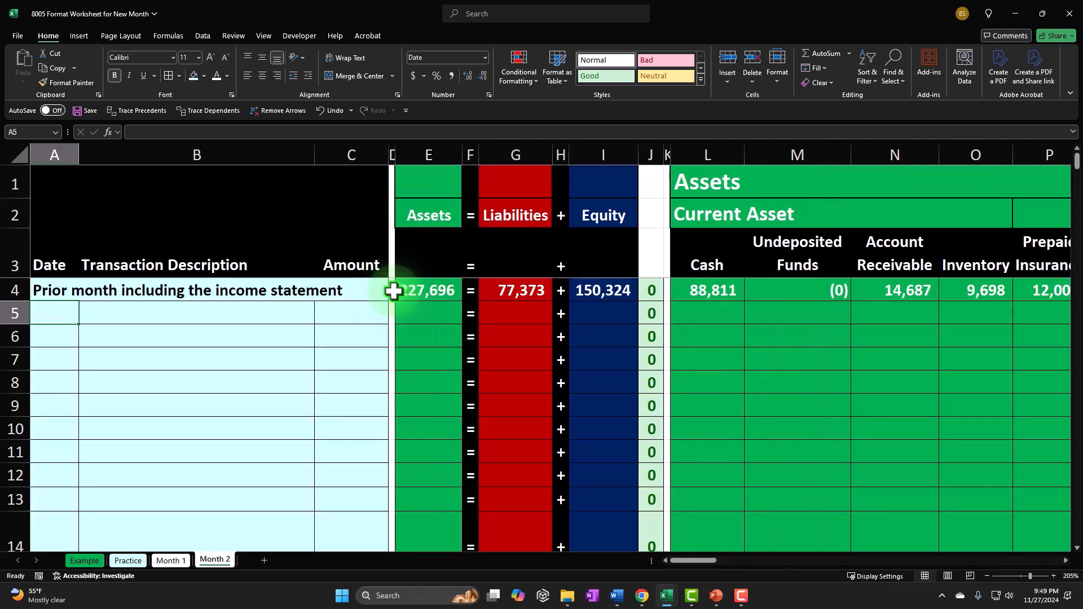
type("Prior")
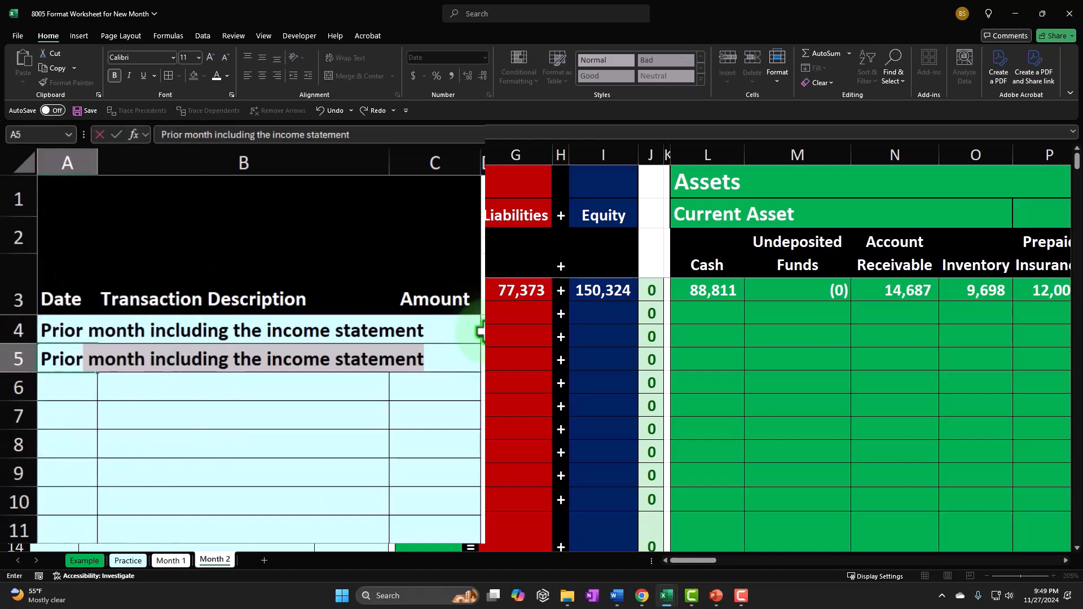
type(" month ")
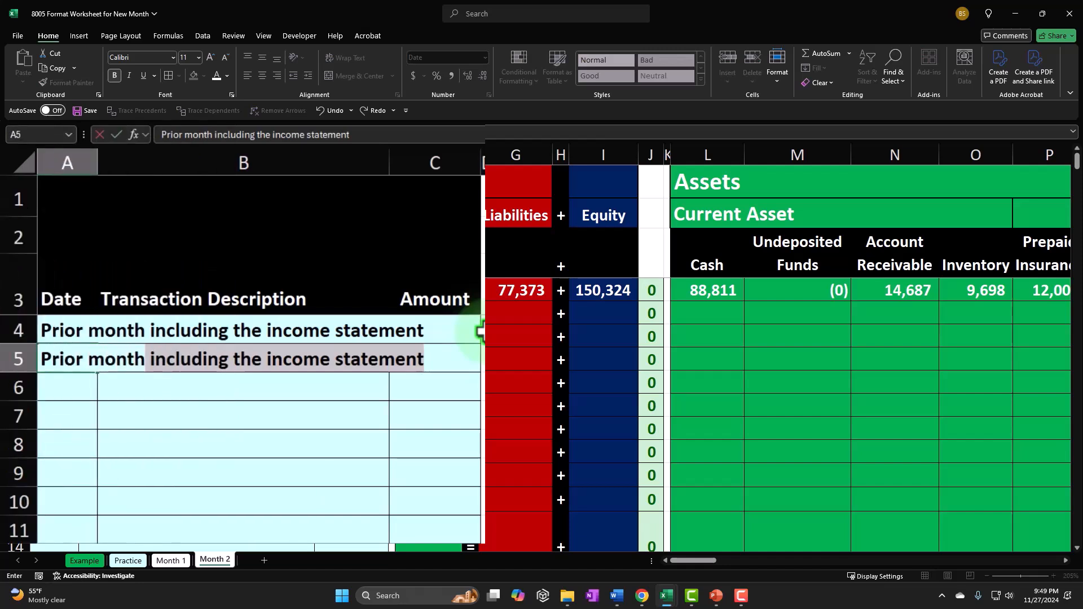
type("closed to")
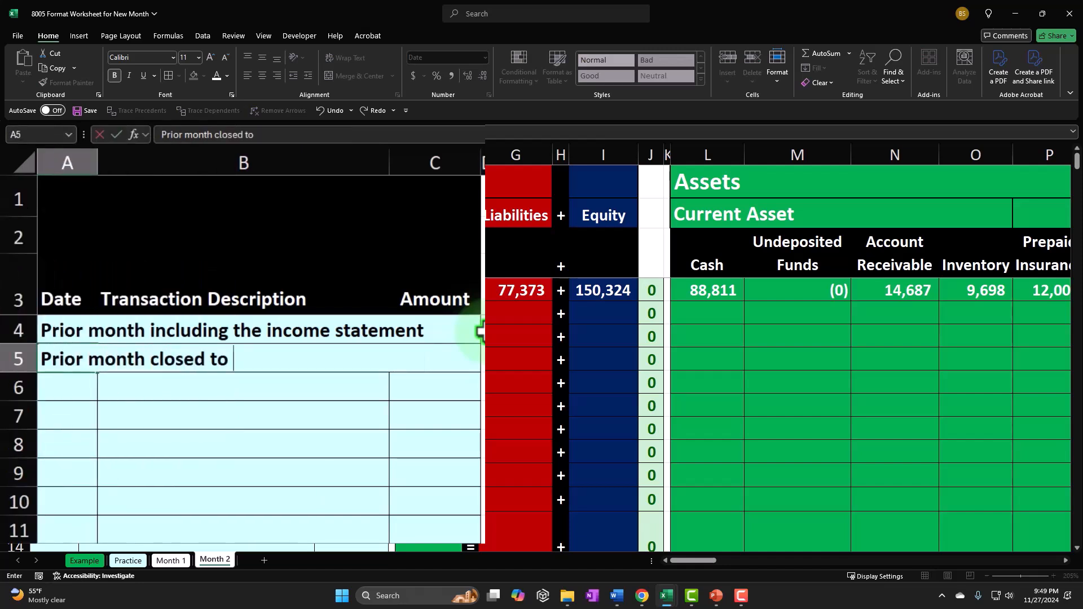
type(" balance sheet")
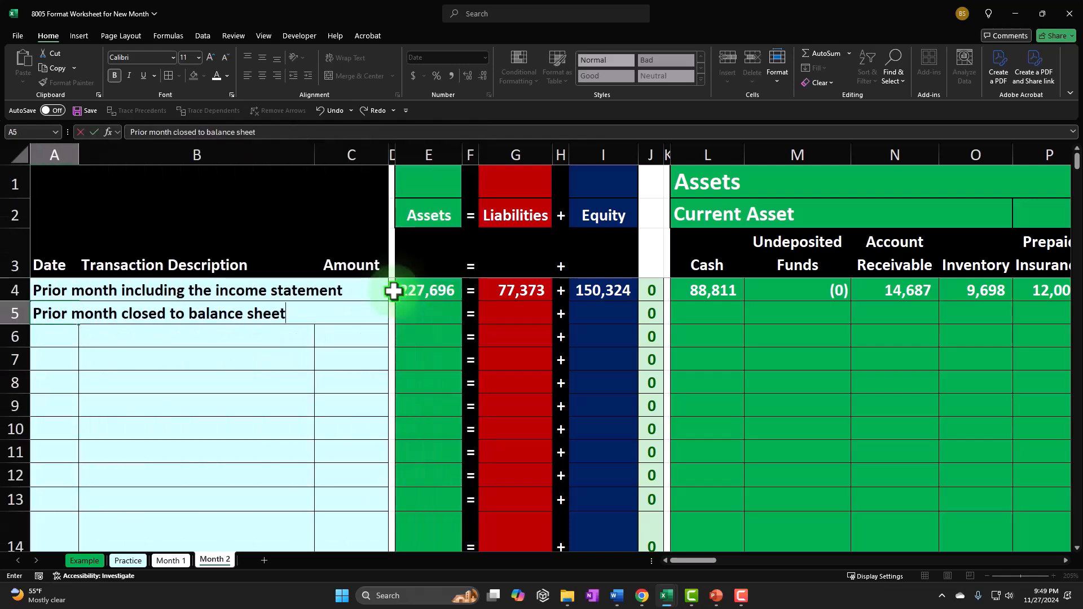
key("Return")
Step: On the Month 1 sheet, copy the account balances after the closing entry in L124:AM124, from Cash through Utilities
left_click(168, 559)
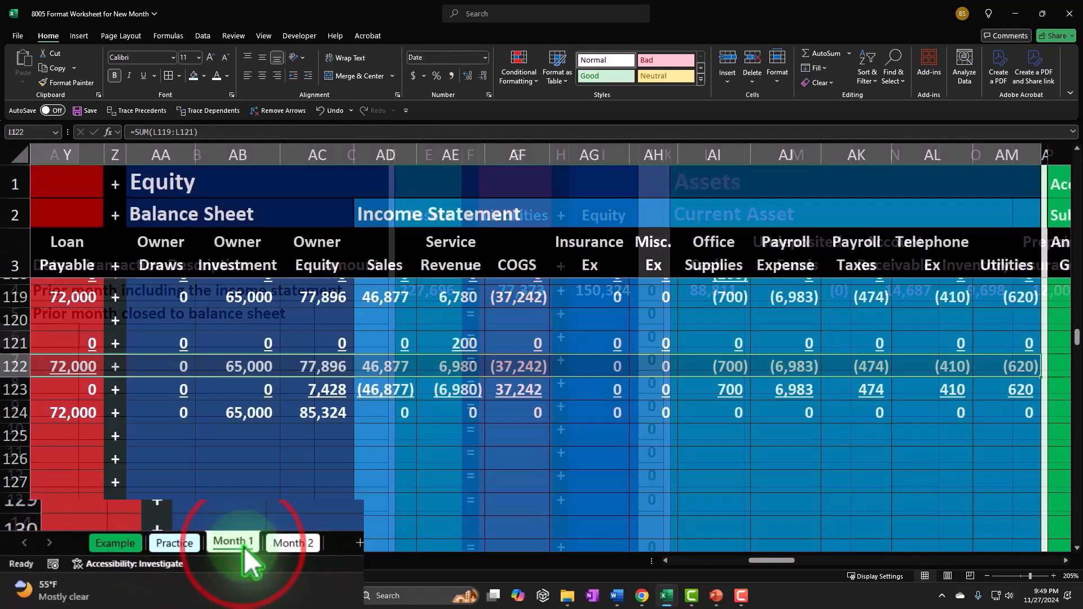
left_click_drag(766, 562, 700, 570)
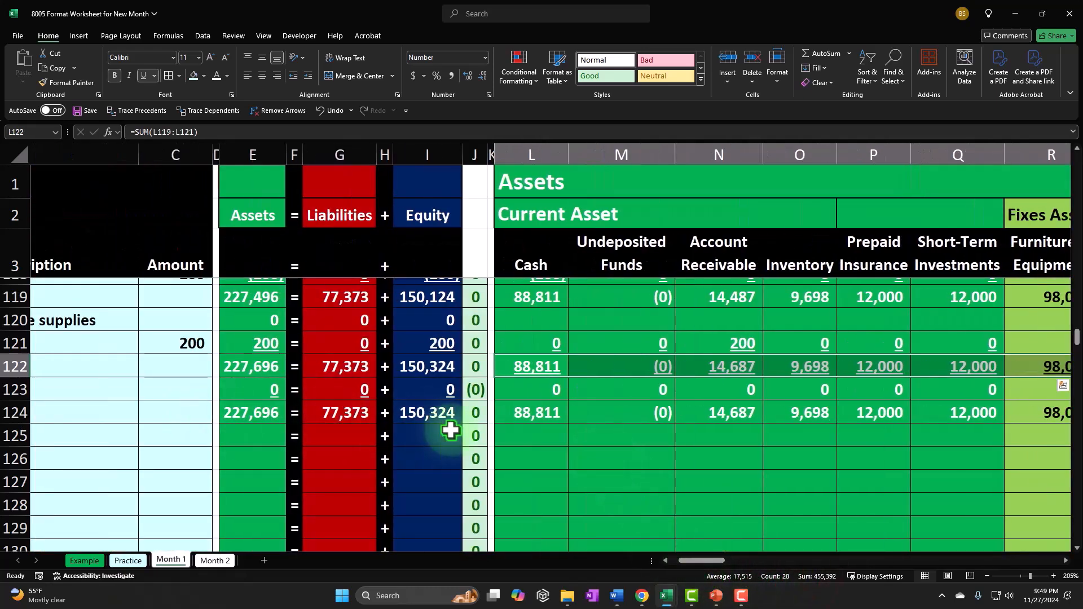
left_click(438, 432)
left_click_drag(436, 427, 1019, 417)
key("ctrl+c")
Step: Paste the copied closed balances as values only into row 5 of the Month 2 sheet, starting at L5 under Cash
left_click(215, 560)
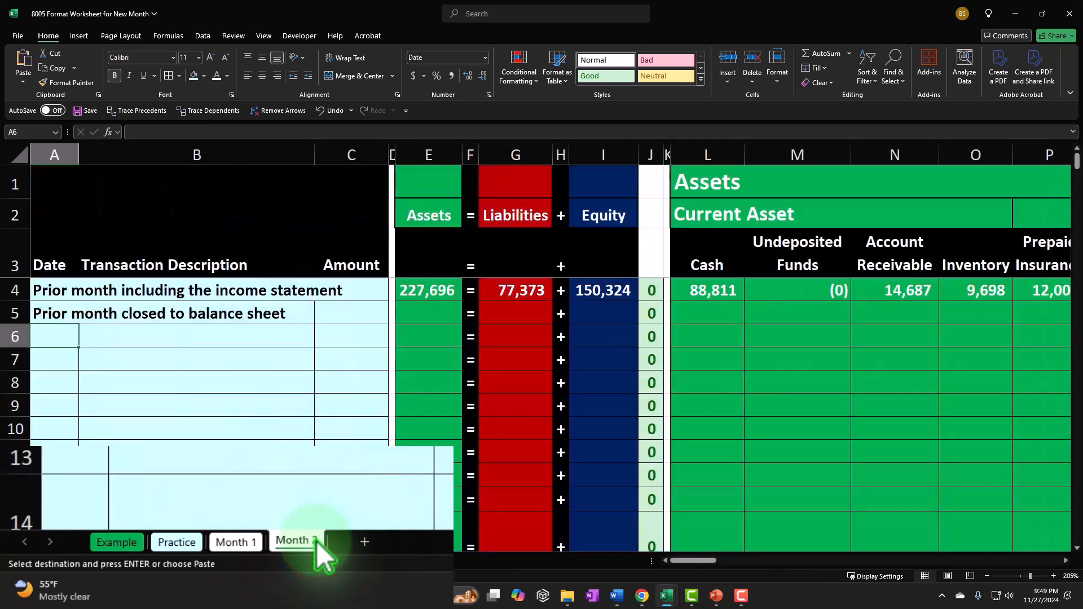
left_click(707, 313)
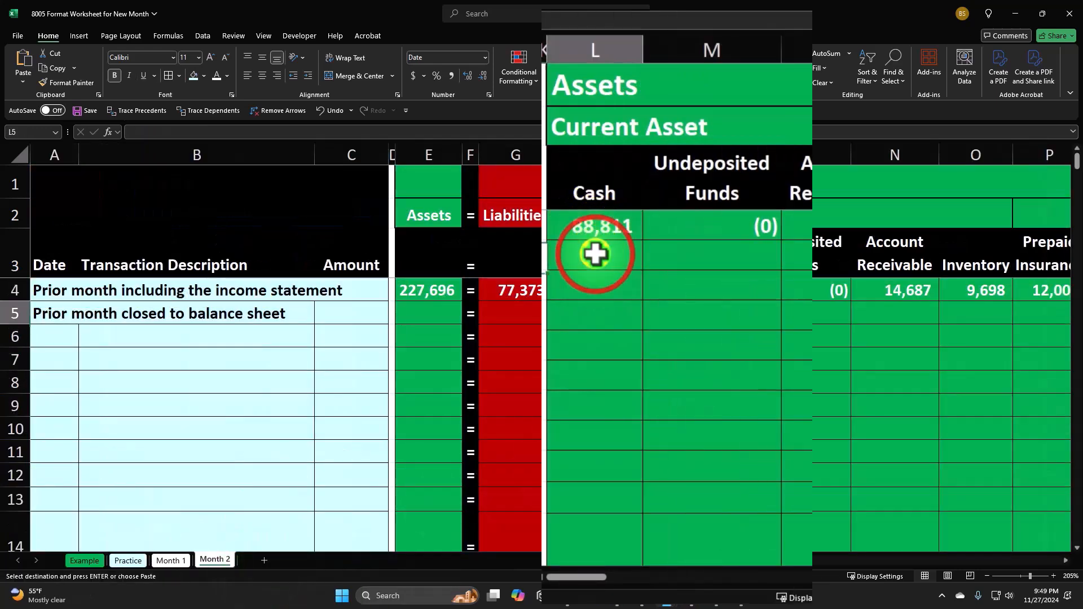
right_click(595, 254)
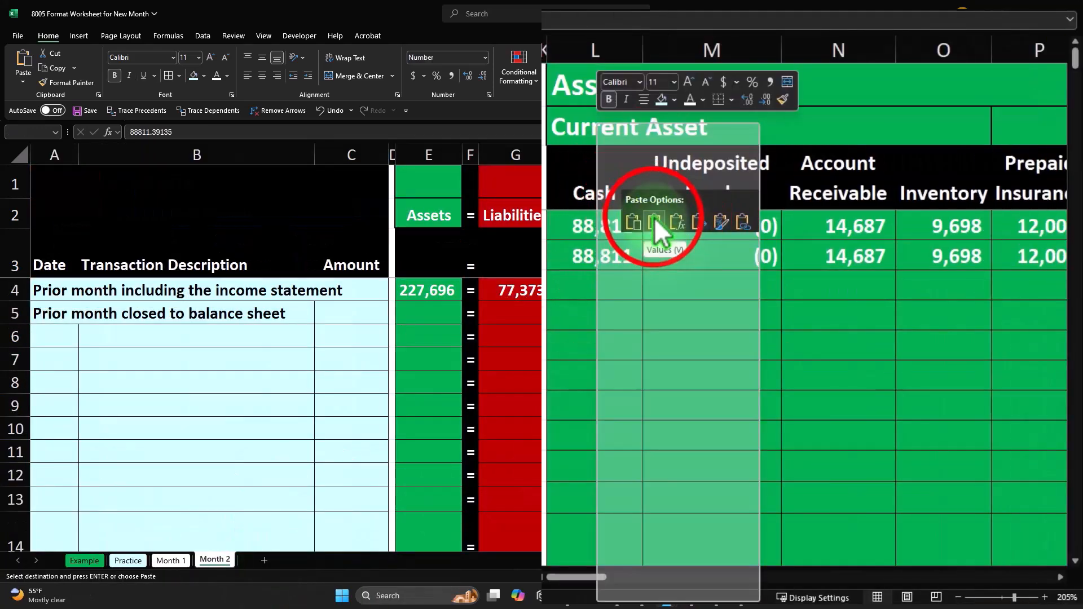
left_click(654, 220)
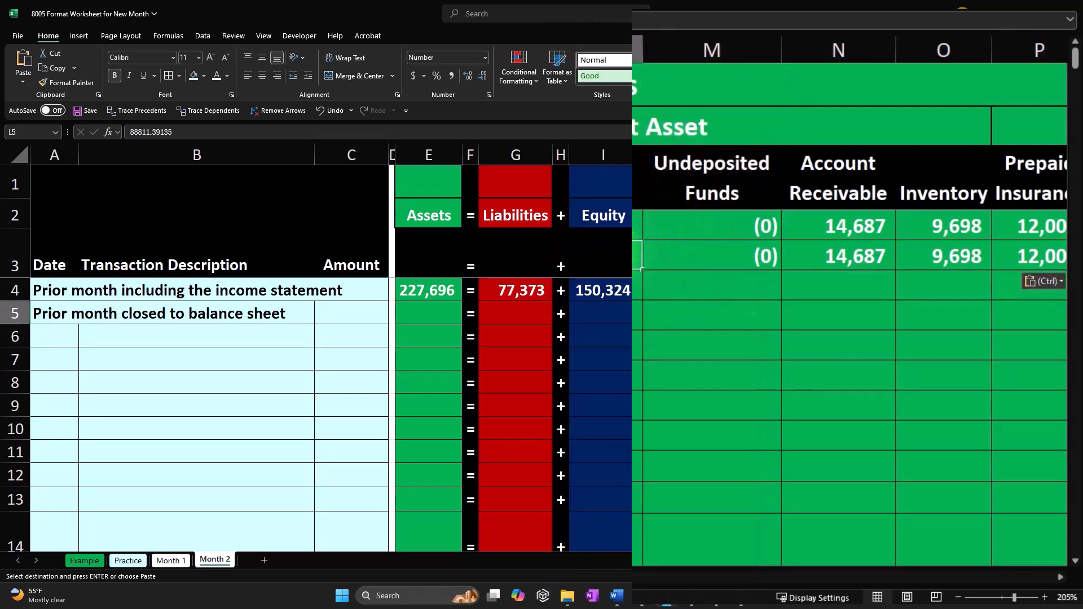
Step: Review the pasted row 5 balances from Cash through Owner Equity against those in row 4
key("Right")
key("Right")
key("Right")
key("Right")
key("Right")
key("Right")
key("Right")
key("Right")
key("Right")
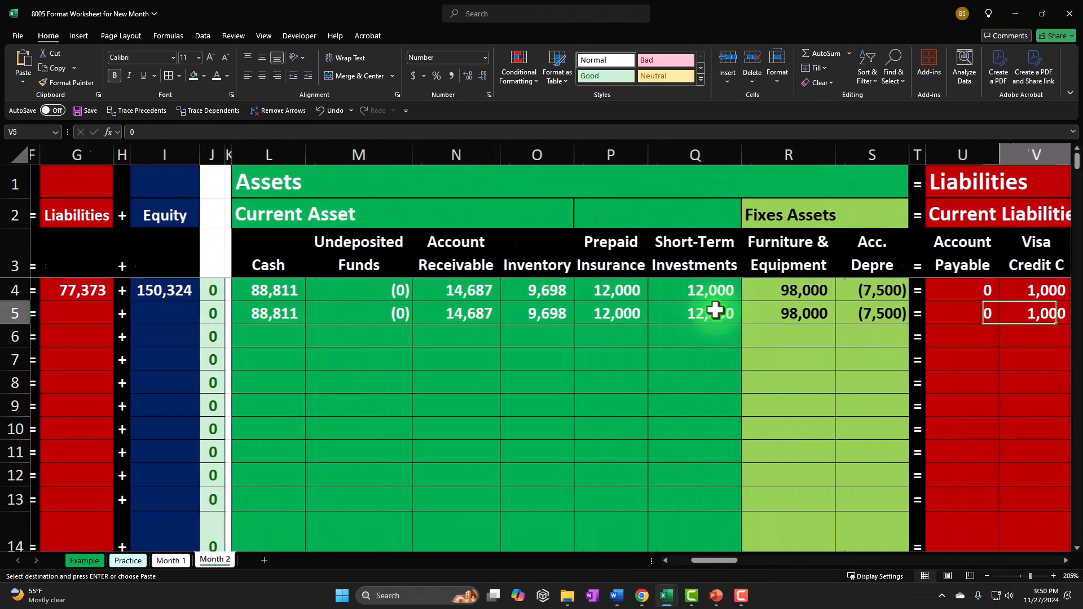
key("Right")
key("Right")
key("Right")
key("Right")
key("Right")
key("Right")
key("Right")
key("Right")
key("Right")
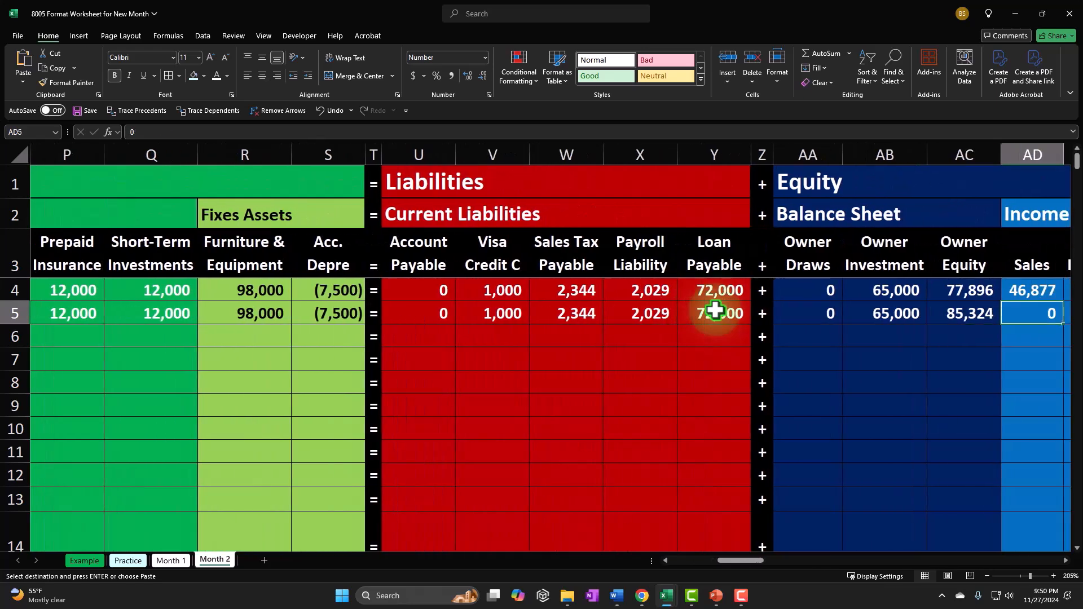
key("Right")
key("Right")
key("Right")
key("Left")
key("Left")
key("Left")
key("Left")
key("Left")
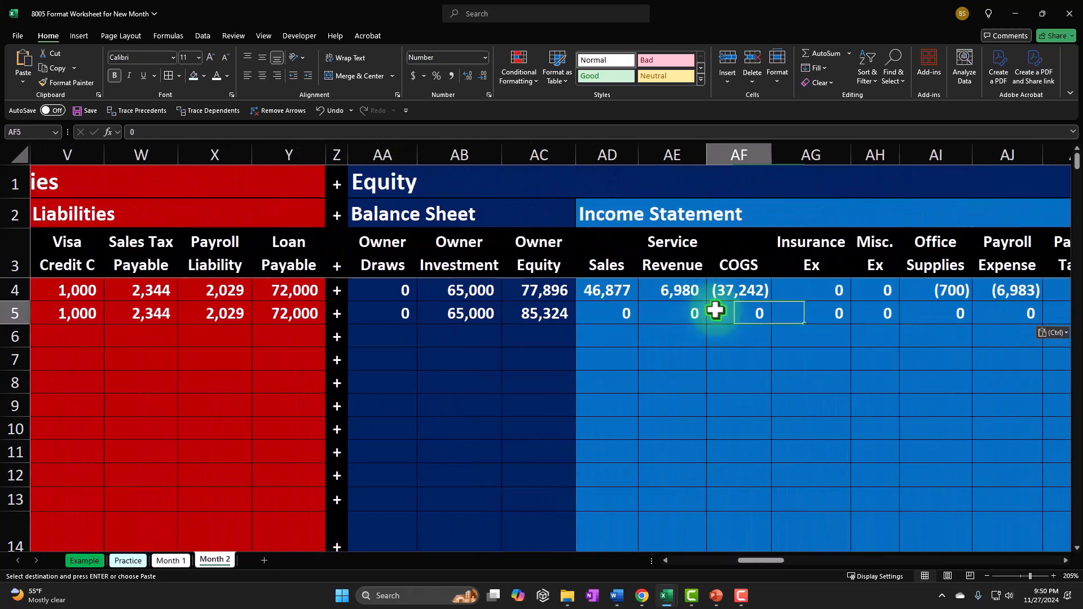
key("Left")
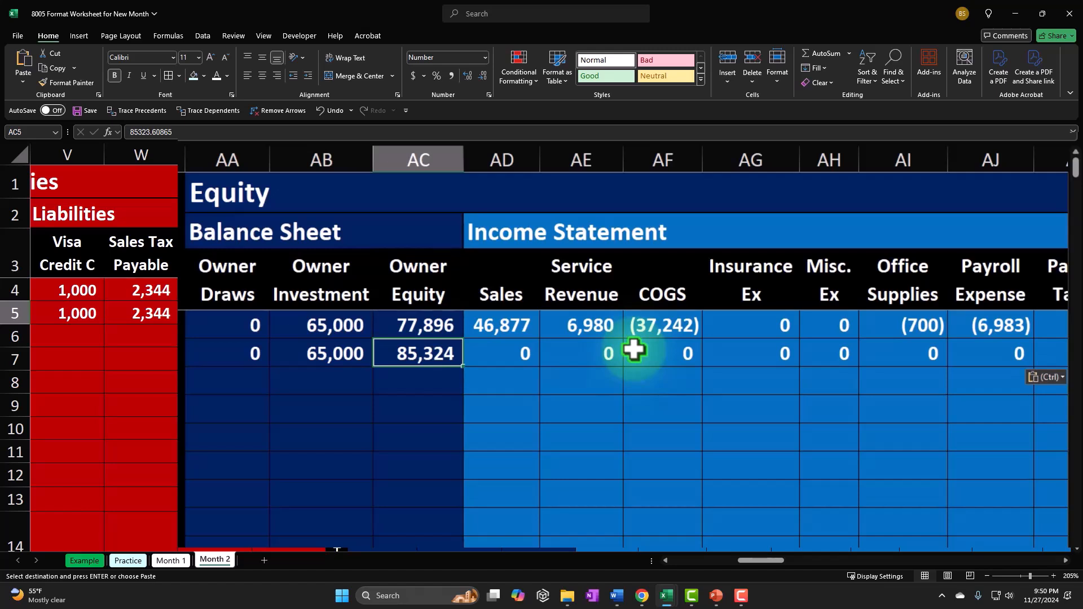
Step: Compare the income statement accounts from Sales through Utilities and Owner Equity between rows 4 and 5
key("Right")
key("Right")
key("Right")
key("Right")
key("Right")
key("Right")
key("Right")
key("Right")
key("Right")
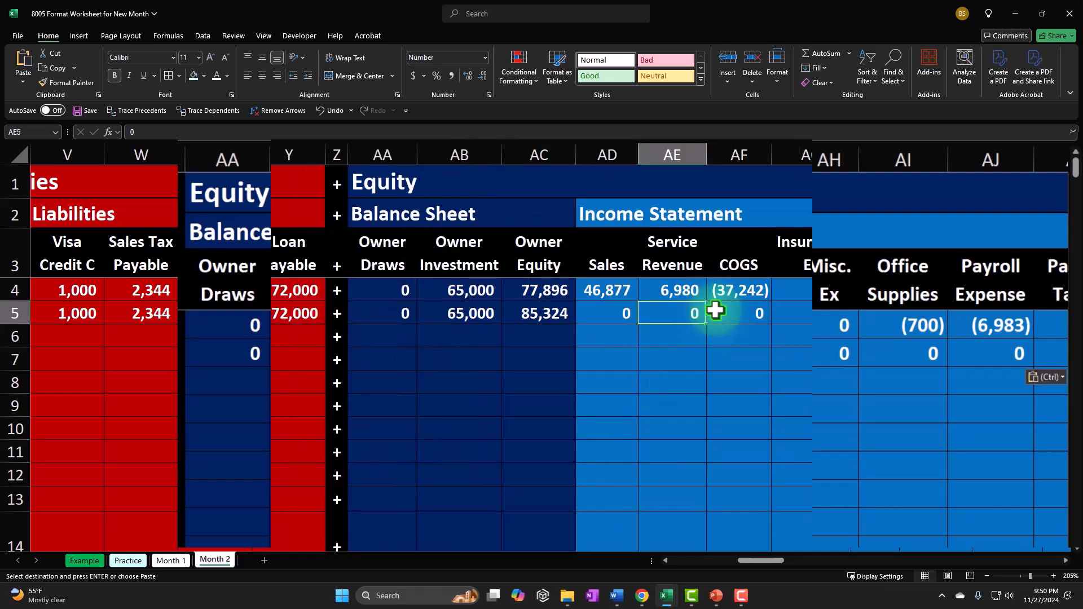
key("Right")
key("Right")
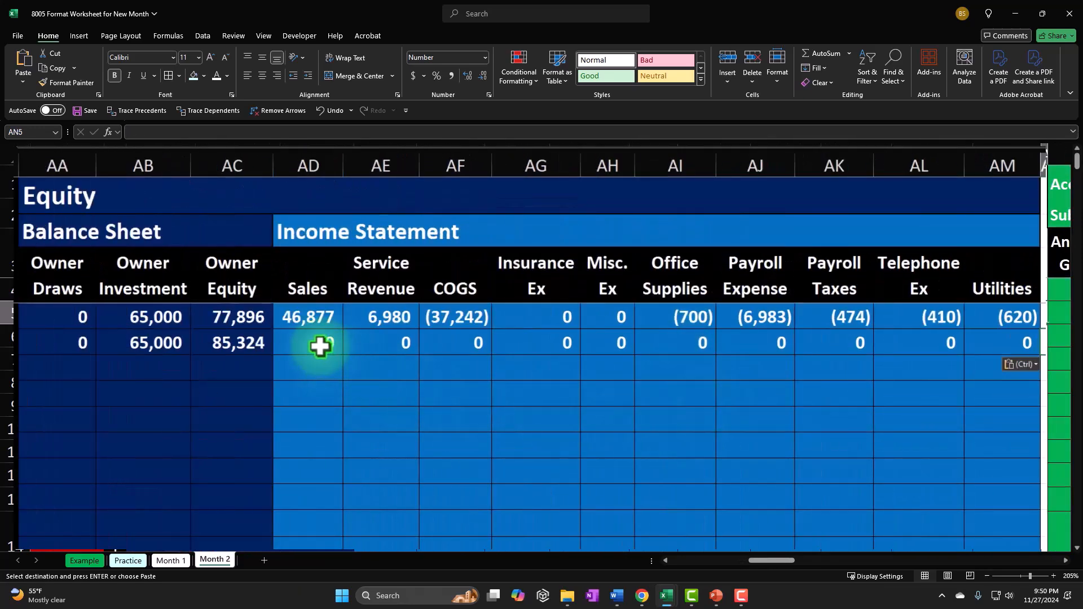
left_click_drag(320, 346, 991, 330)
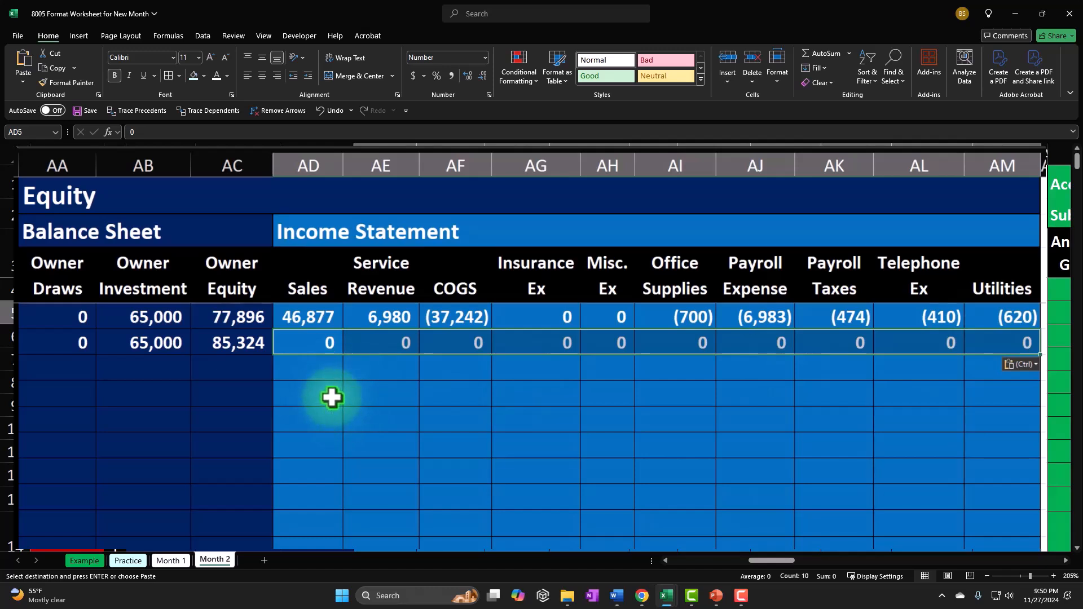
left_click(331, 314)
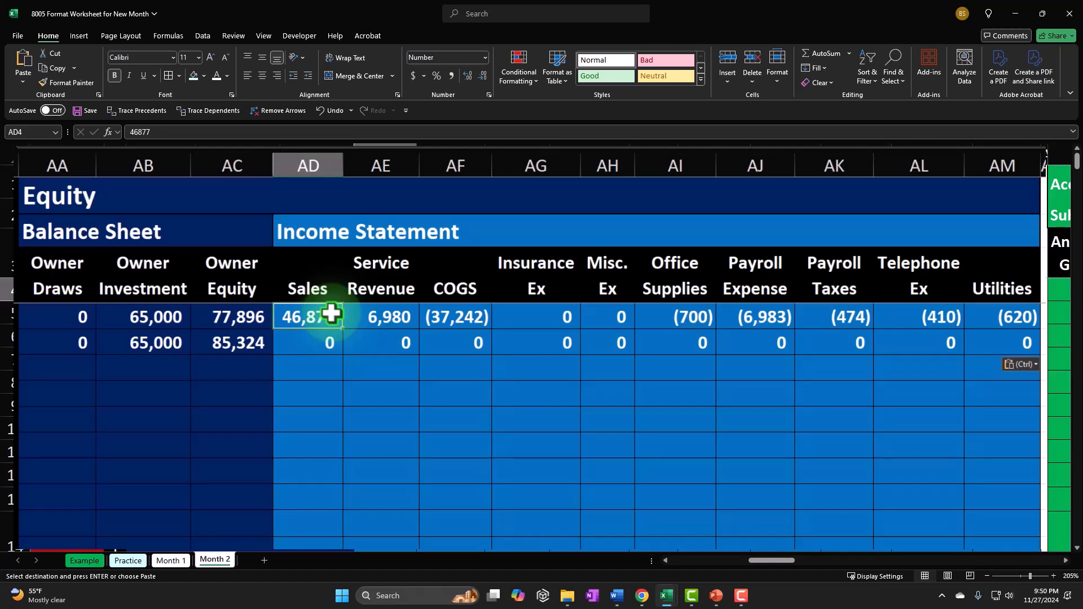
key("Left")
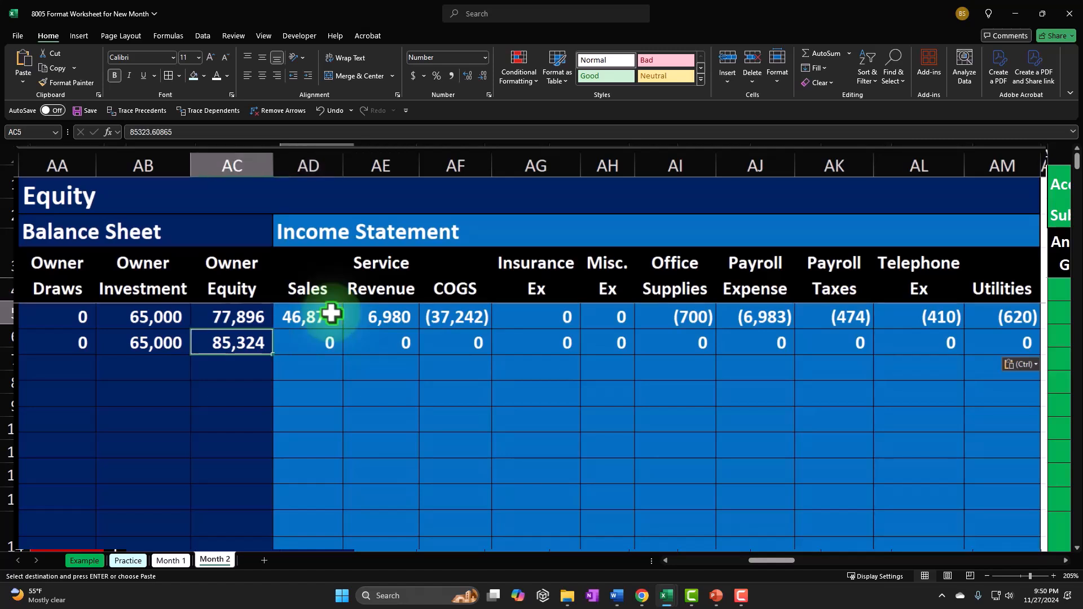
Step: Fill the Assets, Liabilities and Equity total formulas in E4, G4 and I4 down to row 5 and check the difference in J5
key("ctrl+Left")
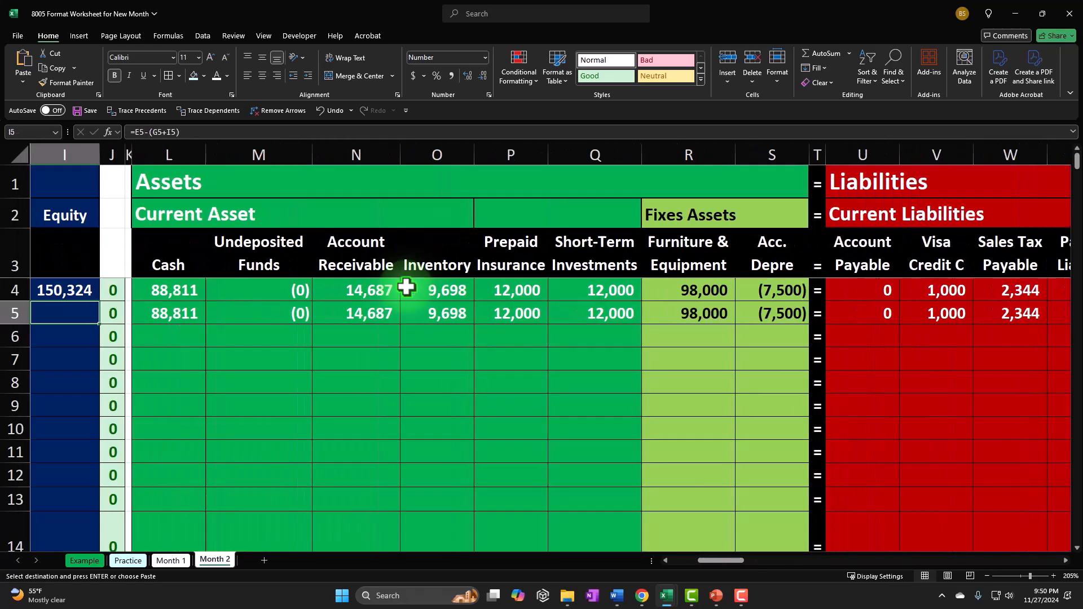
key("Left")
key("Left")
key("Left")
key("Left")
key("Left")
key("Left")
key("Left")
key("Left")
left_click(406, 287)
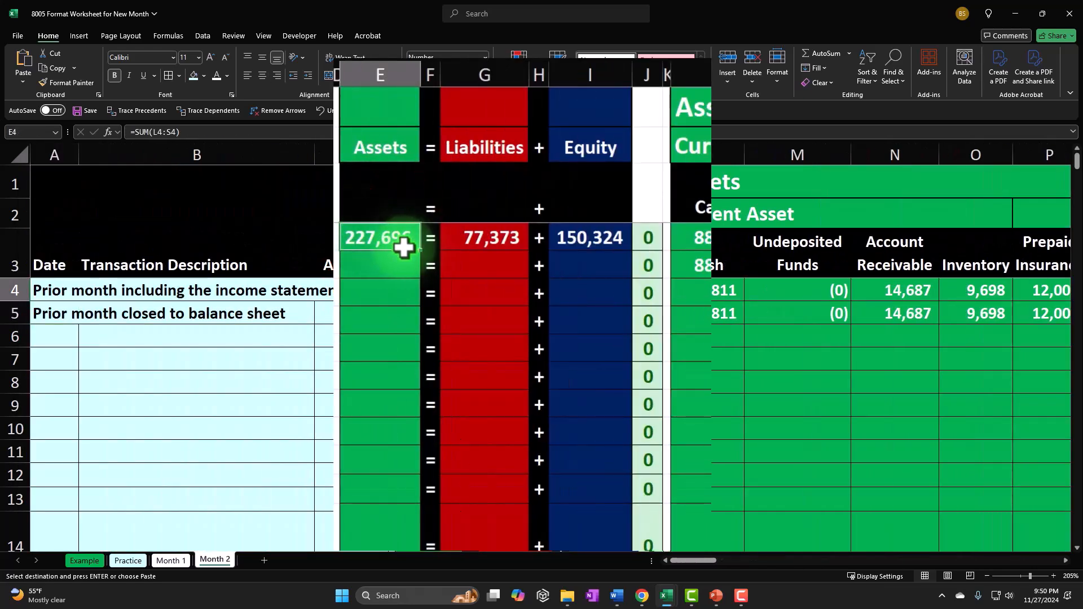
left_click_drag(420, 250, 417, 276)
left_click(490, 248)
left_click_drag(527, 250, 530, 276)
left_click(595, 237)
left_click_drag(631, 250, 632, 276)
left_click(646, 264)
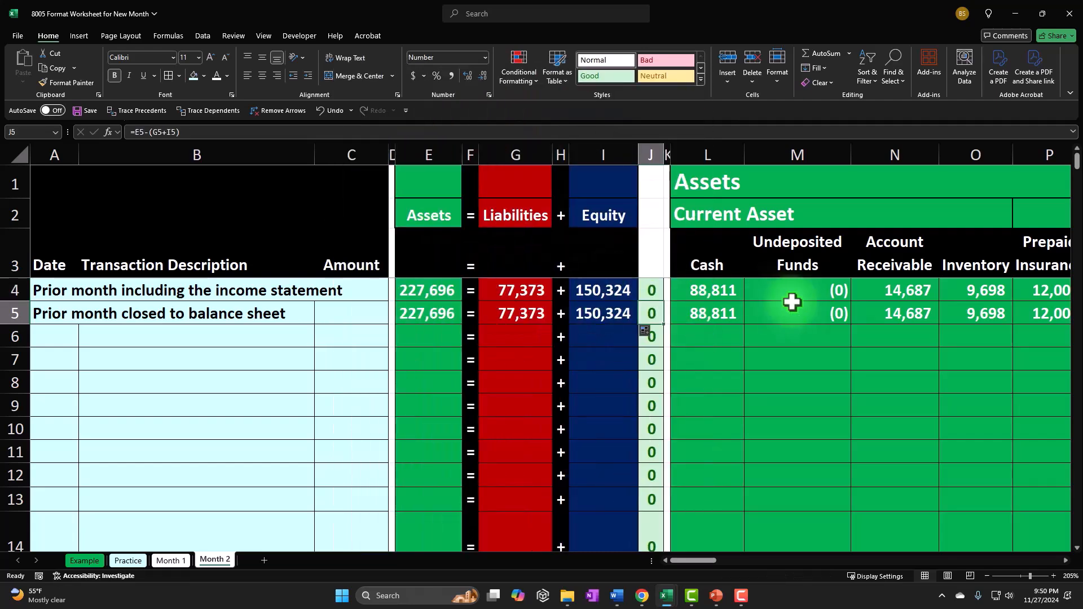
Step: Look across row 5 through the income statement accounts to the Account Receivable and Accounts Payable subsidiary ledgers
key("Right")
key("Right")
key("Right")
key("Right")
key("Right")
key("Right")
key("Right")
key("Right")
key("Right")
key("Right")
key("Right")
key("Right")
key("Right")
key("Right")
key("Right")
key("Right")
key("Right")
key("Right")
key("Right")
key("Right")
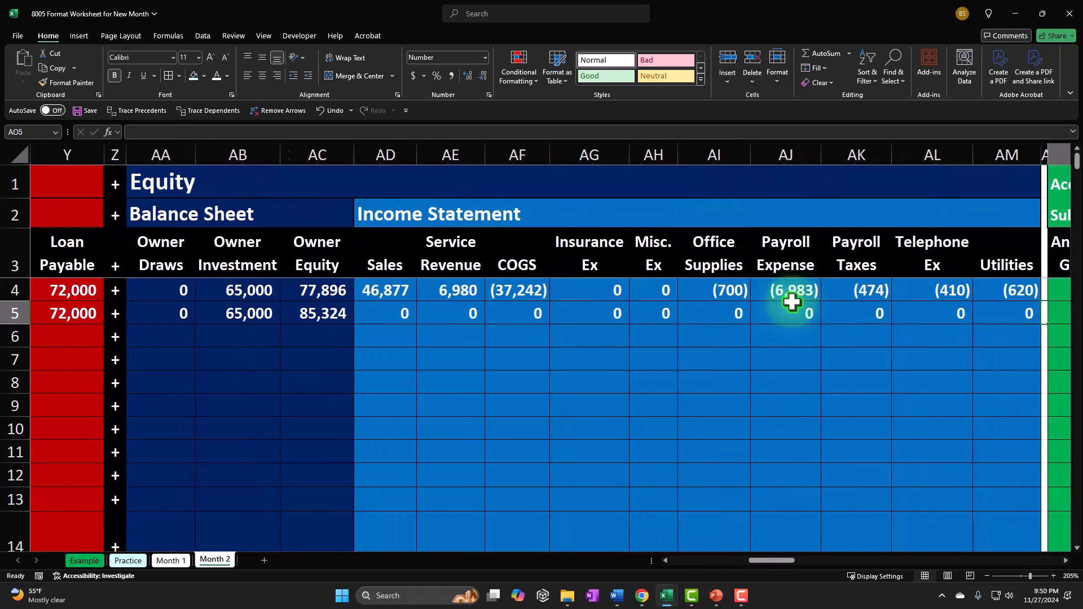
key("Right")
key("Right")
key("Right")
key("Right")
key("Right")
key("Right")
key("Right")
key("Right")
key("Right")
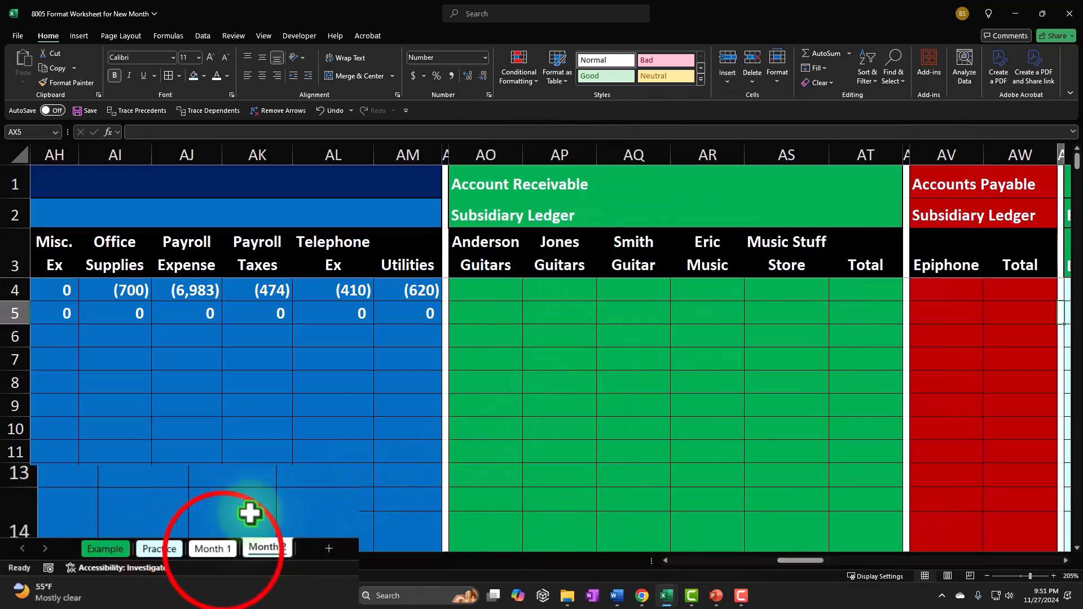
Step: Bring up the first rows of the Account Receivable subsidiary ledger on the Month 1 sheet
left_click(172, 560)
left_click(896, 470)
key("Right")
key("Right")
key("Right")
key("Right")
key("Right")
key("Right")
key("Right")
key("Right")
key("Right")
key("Right")
key("Right")
key("Right")
key("Right")
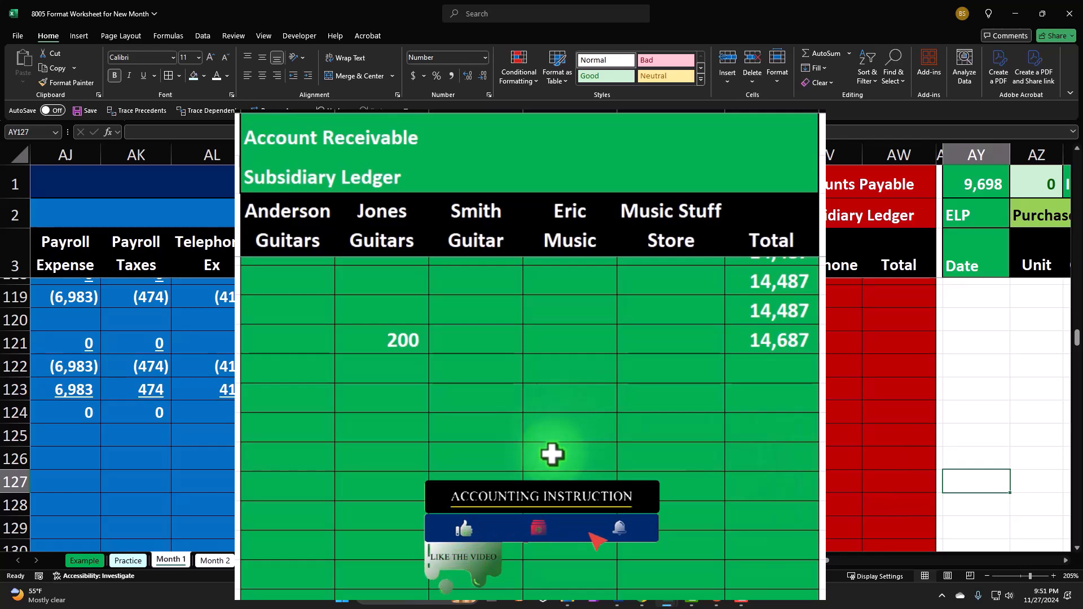
scroll(555, 451, "up", 5)
scroll(542, 460, "up", 20)
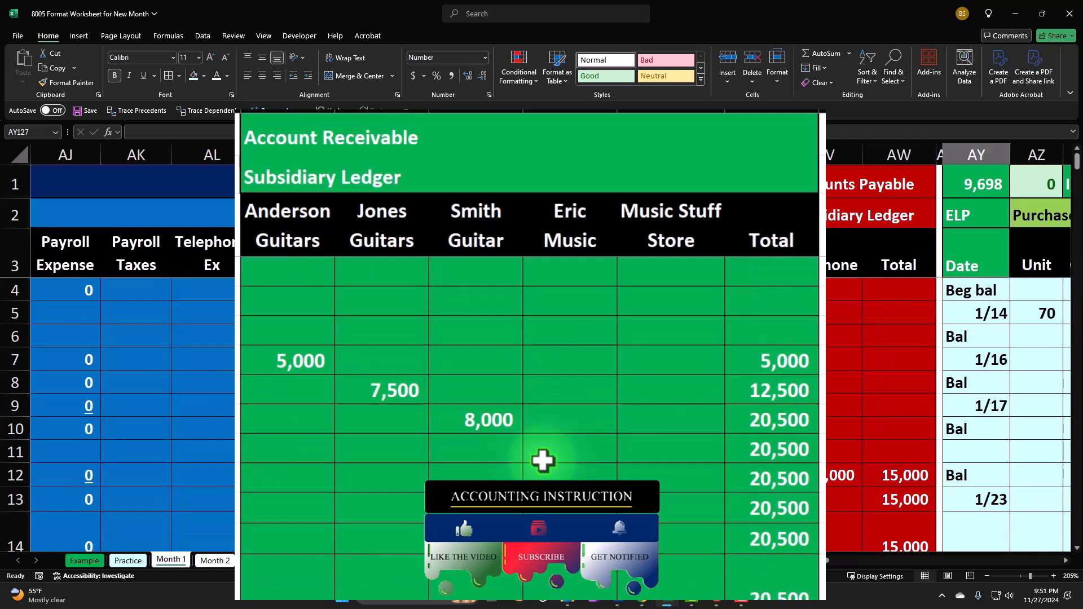
Step: Review the Account Receivable subsidiary ledger entries by customer from row 4 down past the last Month 1 transaction
left_click(292, 275)
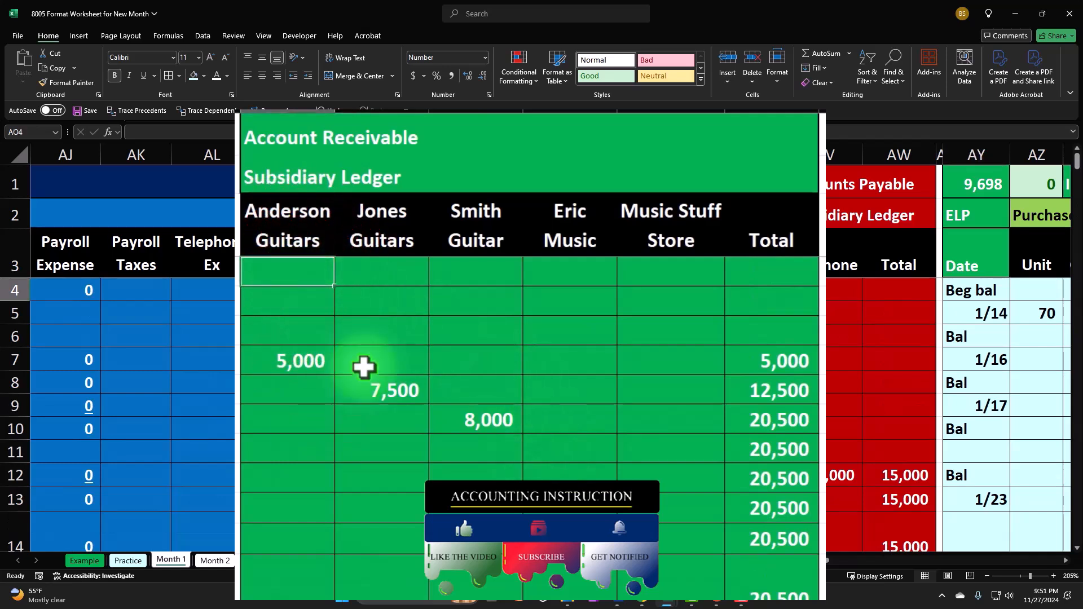
key("Down")
key("Down")
key("Down")
key("Down")
key("Down")
key("Down")
key("Down")
key("Down")
key("Down")
key("Down")
key("Down")
key("Down")
key("Down")
key("Down")
key("Down")
key("Down")
key("Down")
key("Down")
key("Down")
key("Down")
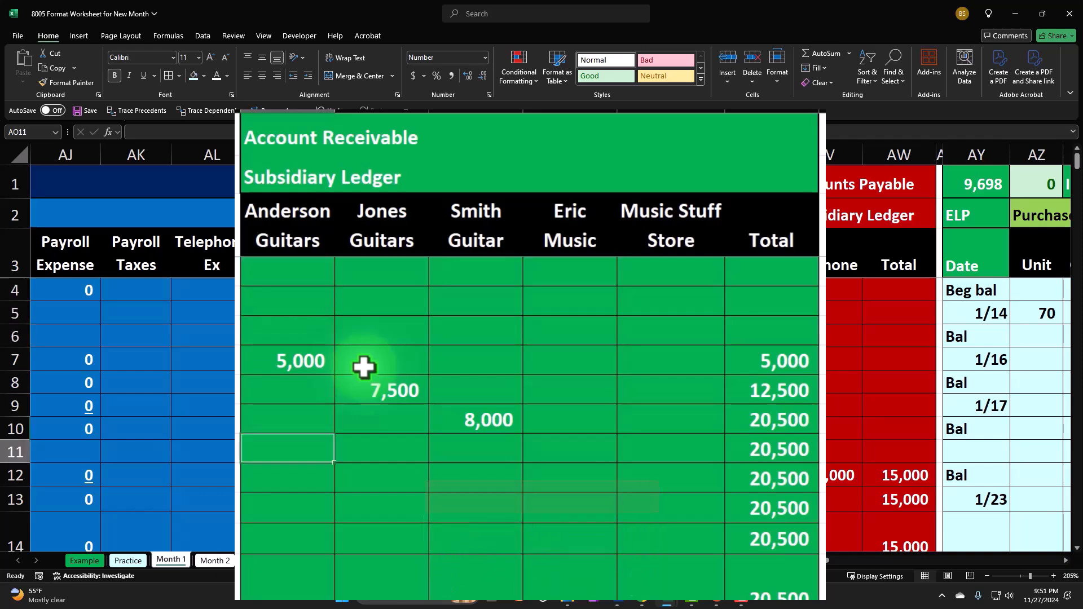
key("Down")
key("Down")
key("Down")
key("Down")
key("Down")
key("Down")
key("Down")
key("Down")
key("Down")
key("Down")
key("Down")
key("Down")
key("Down")
key("Down")
key("Down")
key("Down")
key("Down")
key("Down")
key("Down")
key("Down")
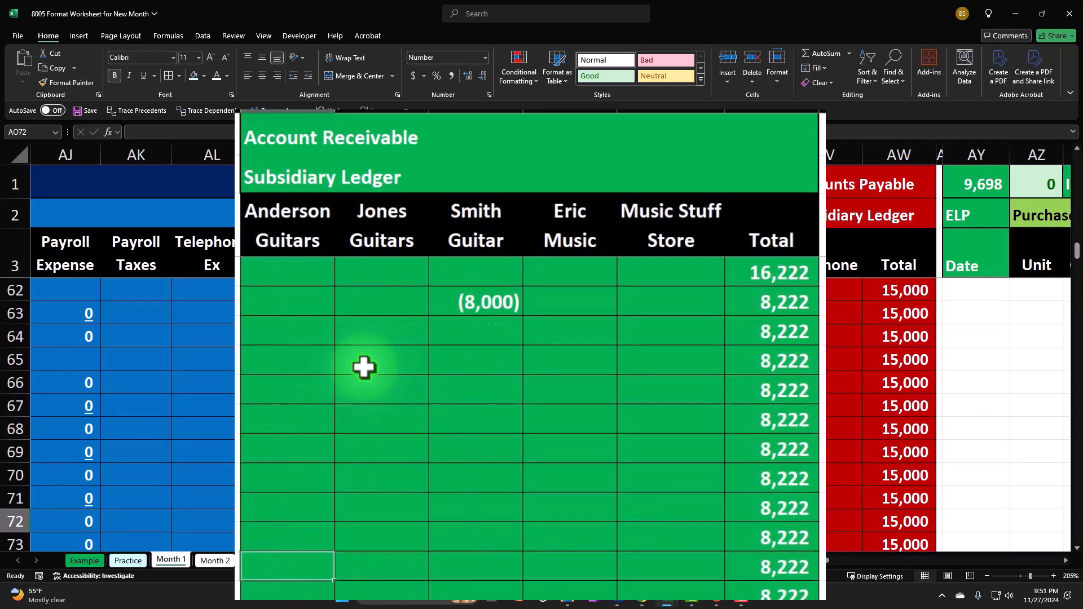
key("Down")
key("Down")
key("Down")
key("Down")
key("Down")
key("Down")
key("Down")
key("Down")
key("Down")
key("Down")
key("Down")
key("Down")
key("Down")
key("Down")
key("Down")
key("Down")
key("Down")
key("Down")
key("Down")
key("Down")
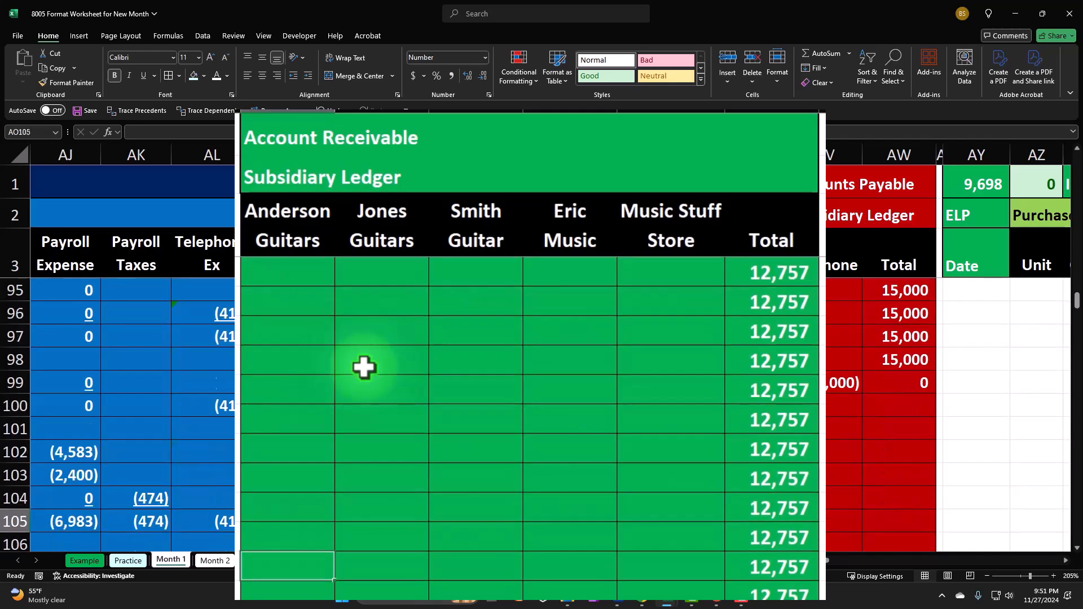
key("Down")
key("Down")
key("Down")
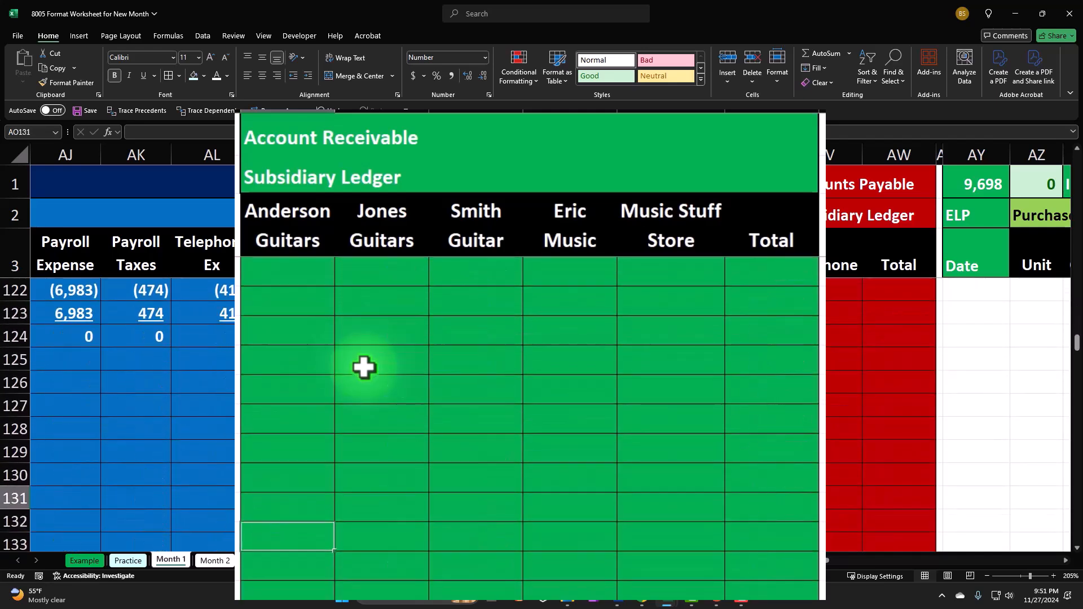
Step: Total the Anderson Guitars column in AO123 with a SUM of AO4:AO122
key("Up")
key("Up")
key("Up")
key("Up")
key("Up")
key("Up")
key("Up")
key("Up")
key("Up")
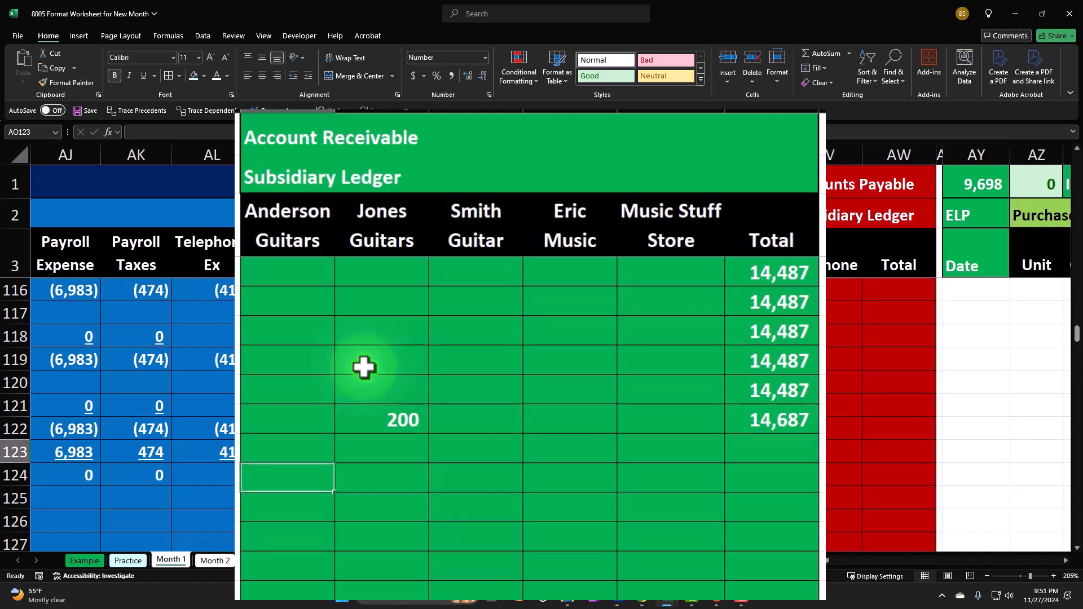
type("=sum(")
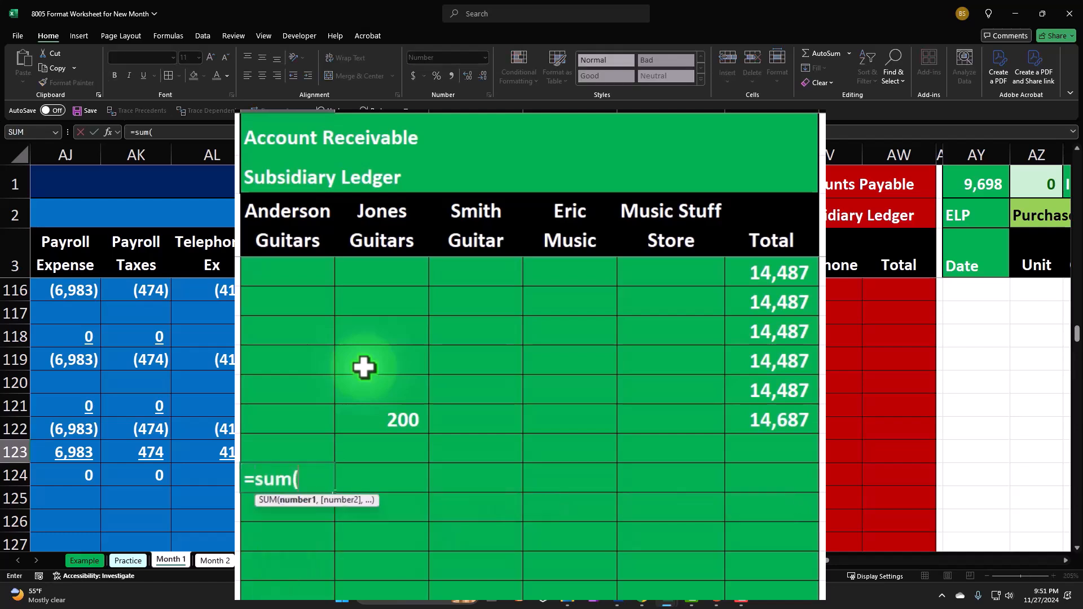
left_click_drag(364, 367, 364, 367)
key("Return")
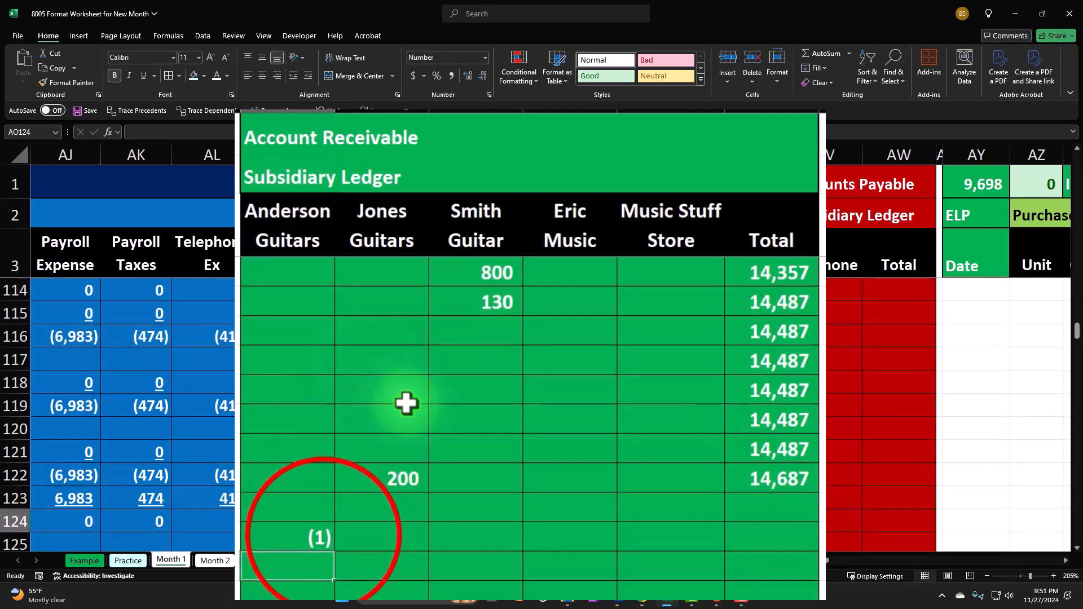
Step: Fill the AO123 total across through AS123, sum the customer balances in AT123, and compare the result with the running total in AT121
left_click_drag(335, 551, 696, 551)
left_click(764, 538)
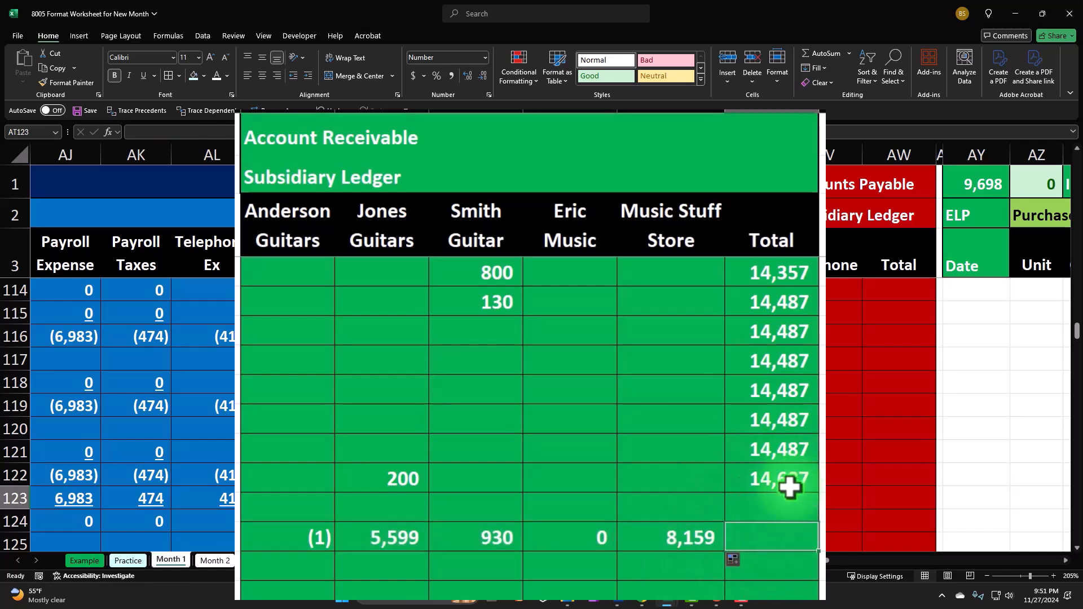
type("=sum(")
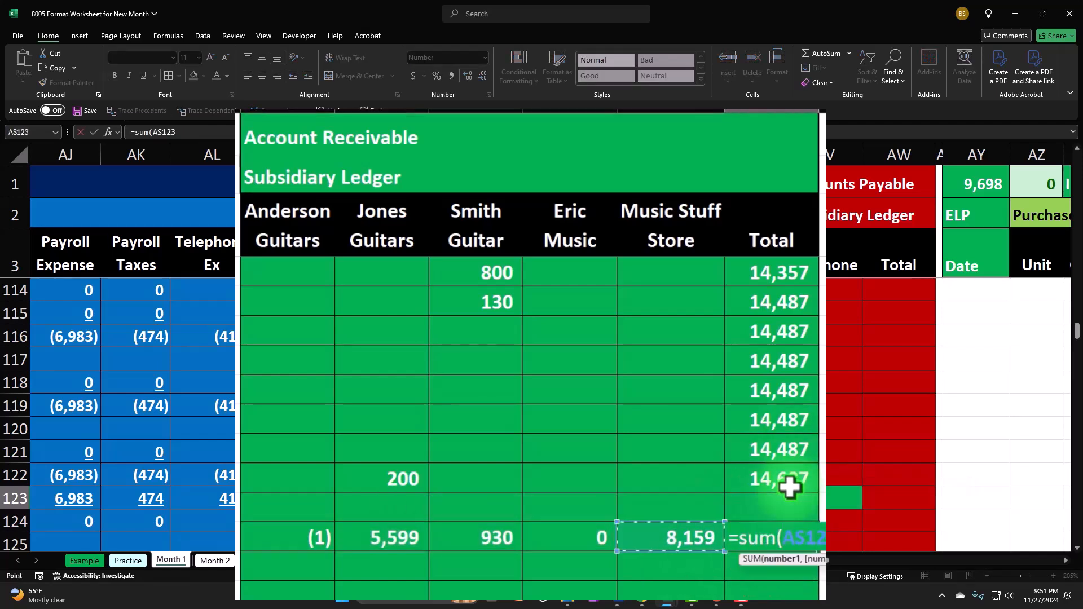
key("Return")
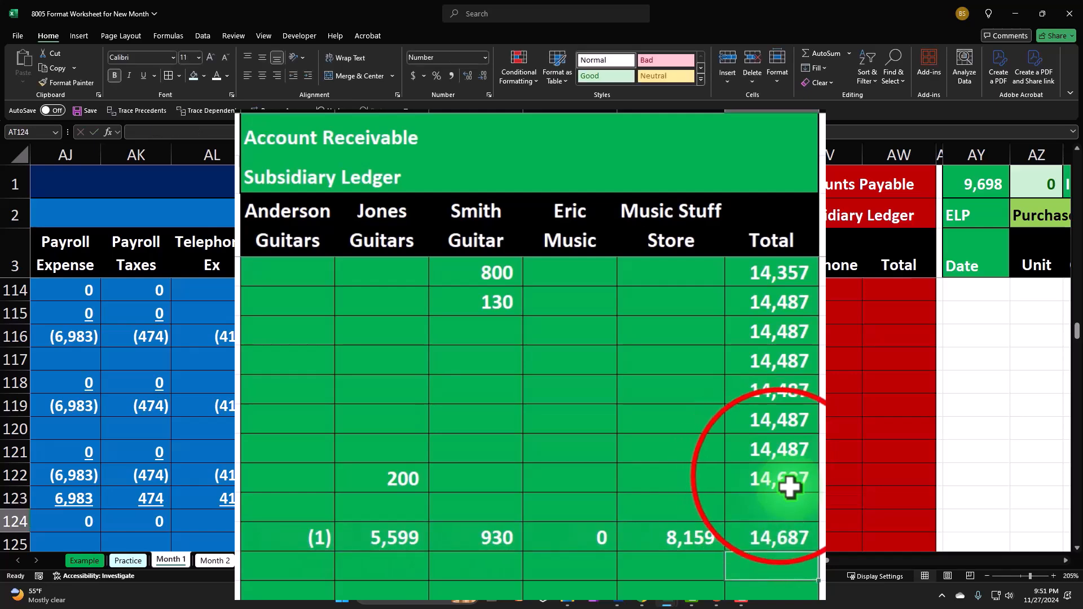
left_click(780, 478)
left_click(800, 537)
left_click(792, 471)
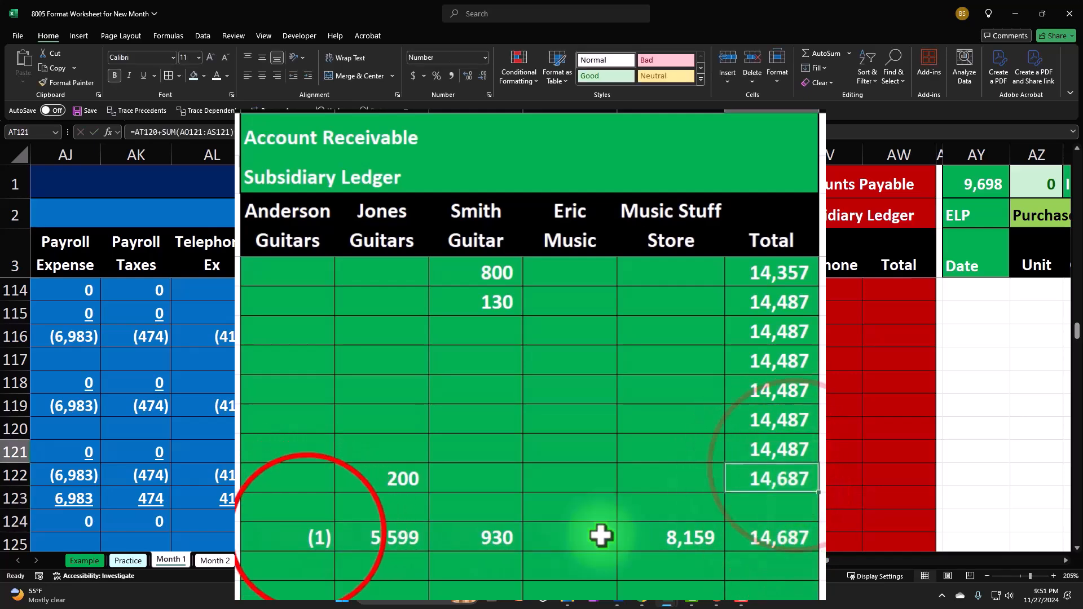
Step: Give the customer totals in AO123:AT123 a black fill
left_click_drag(307, 531, 740, 487)
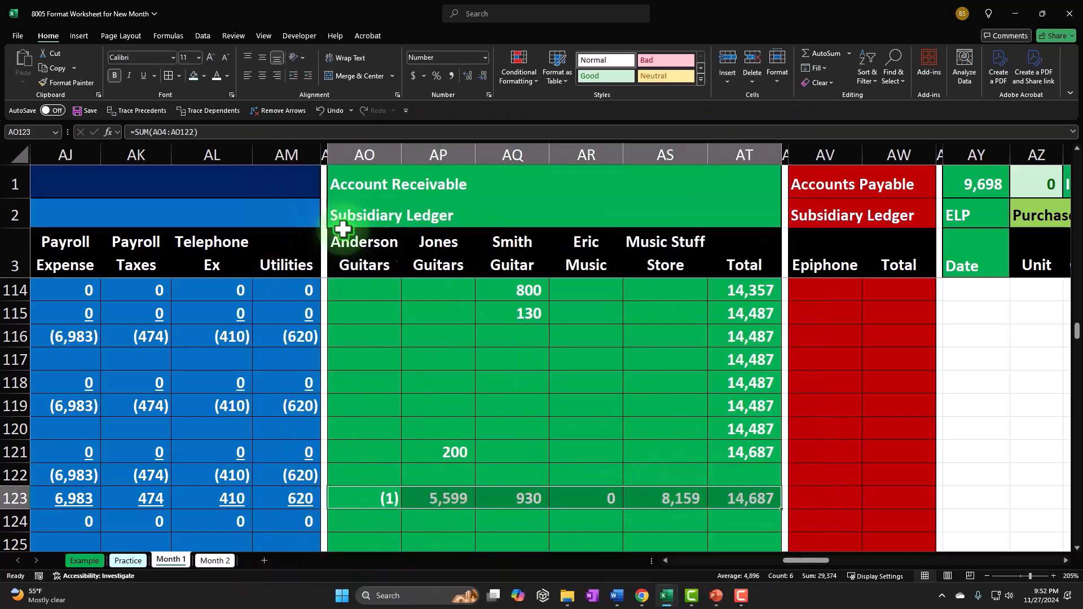
left_click(203, 76)
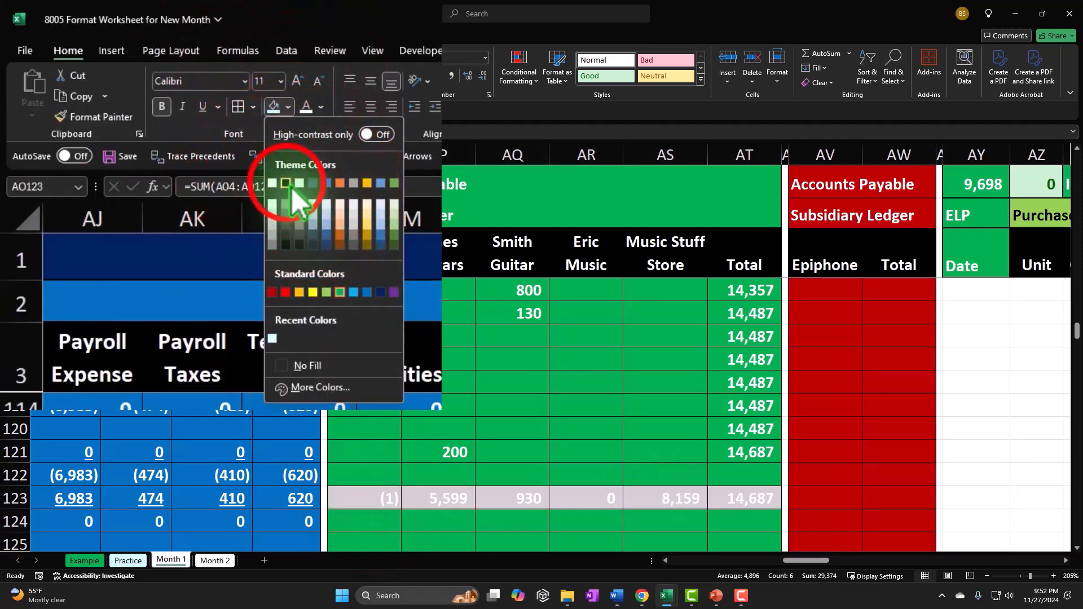
left_click(287, 183)
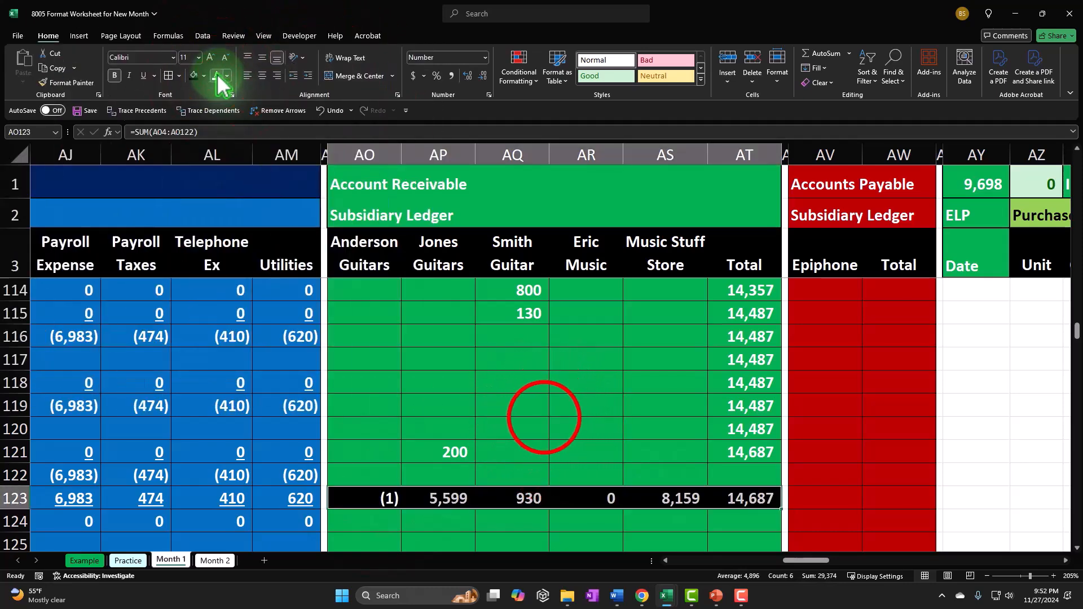
left_click(542, 422)
Step: Copy the customer totals in AO123:AS123 and paste them as values into Month 2 starting at AO4
left_click_drag(395, 488, 684, 496)
key("ctrl+c")
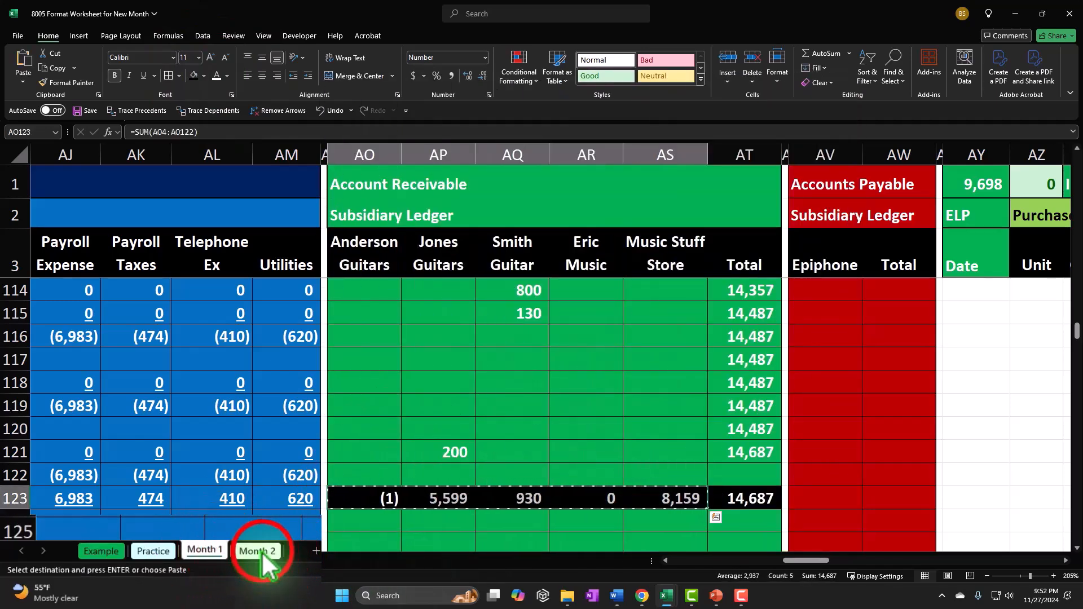
left_click(259, 551)
left_click(491, 290)
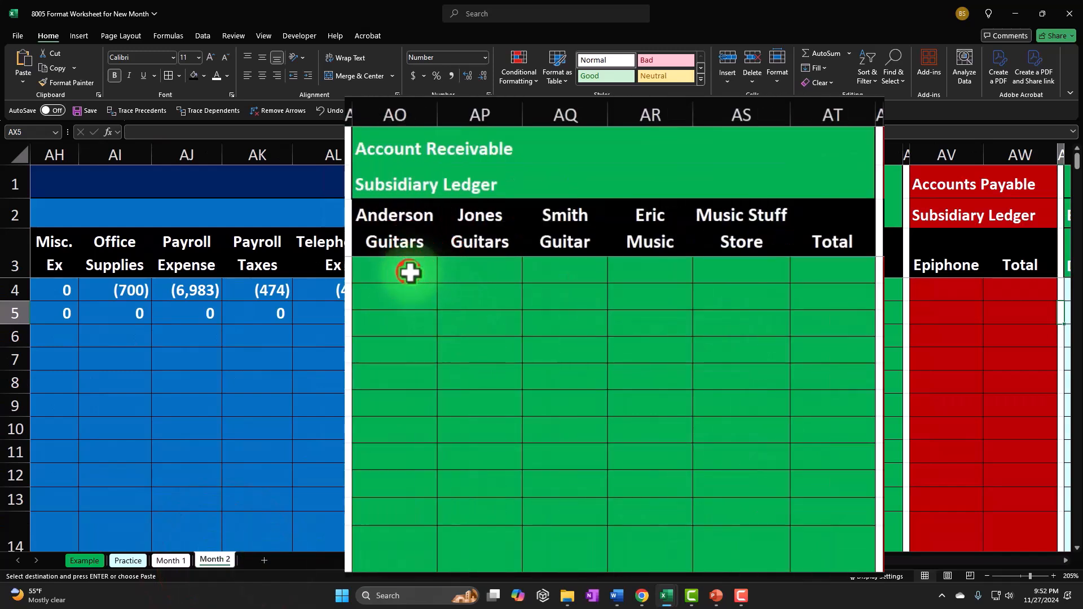
right_click(409, 272)
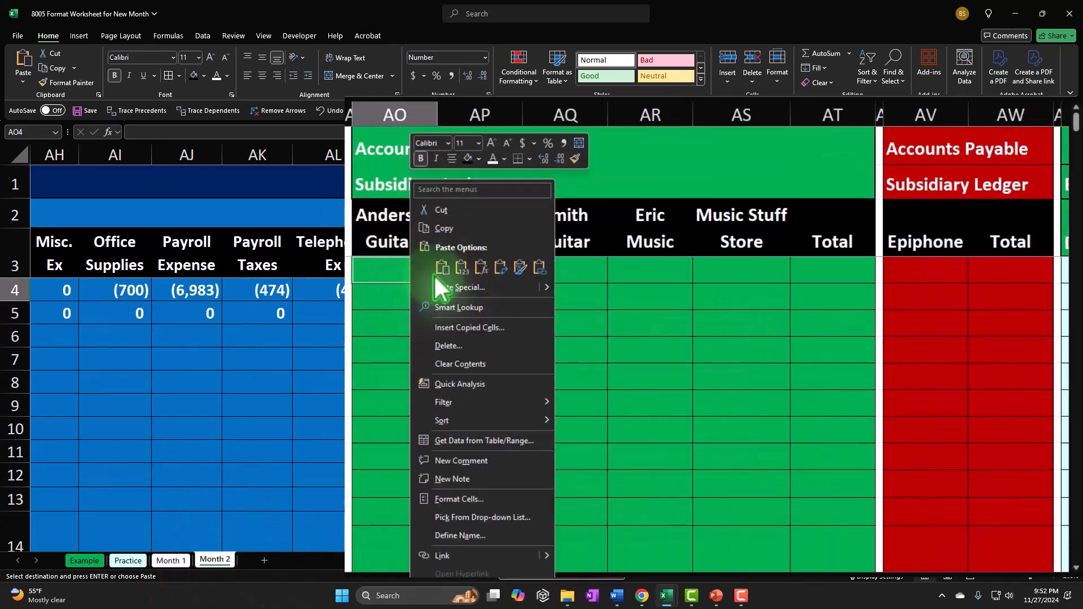
left_click(457, 268)
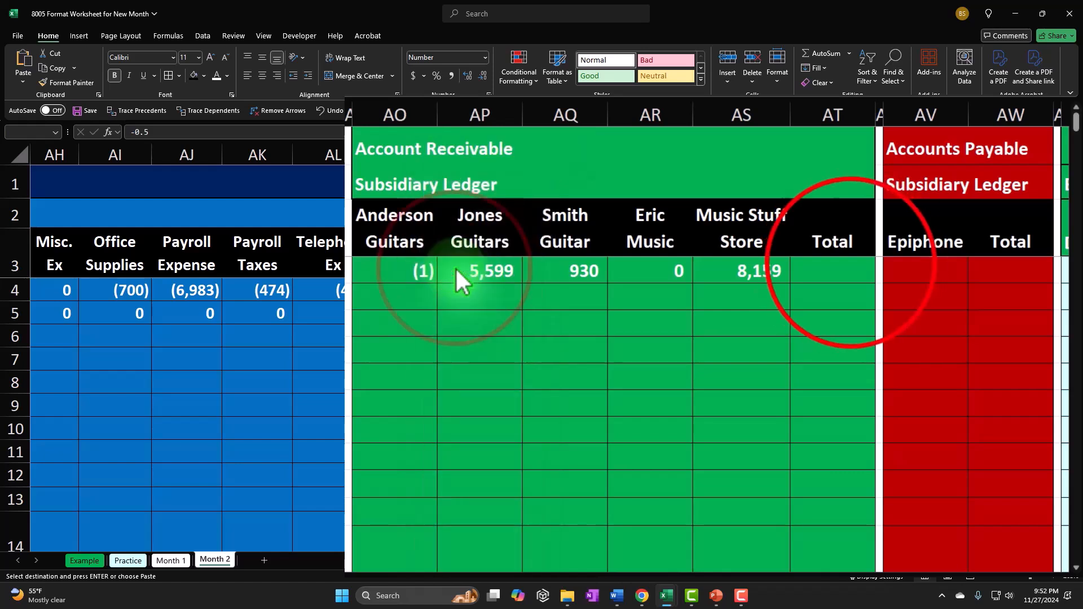
Step: Total the Month 2 opening customer balances in AT4 with a SUM of AO4:AS4
left_click(850, 263)
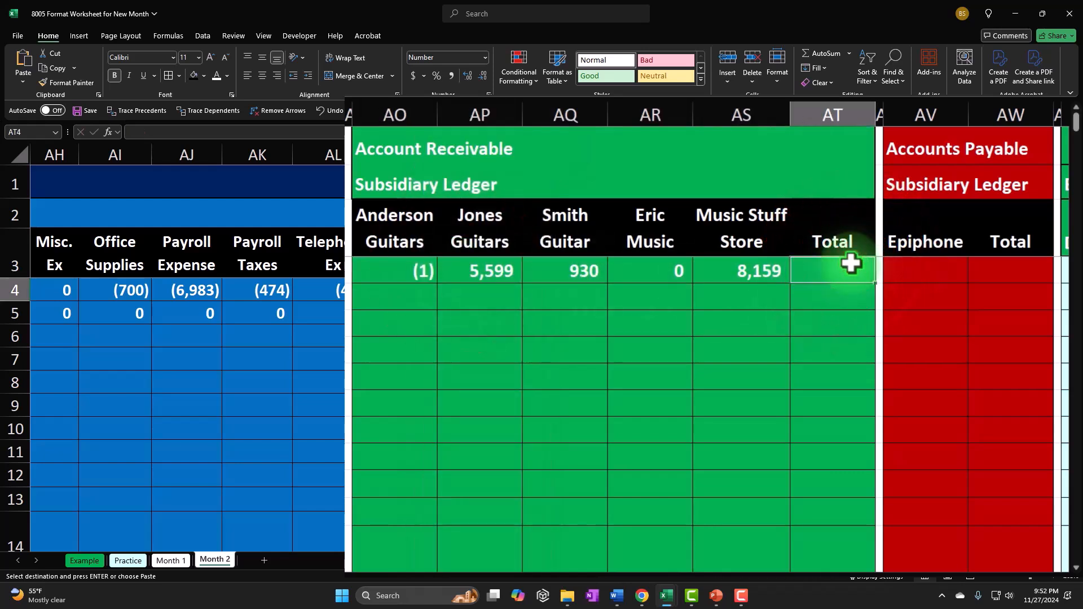
type("=sum(")
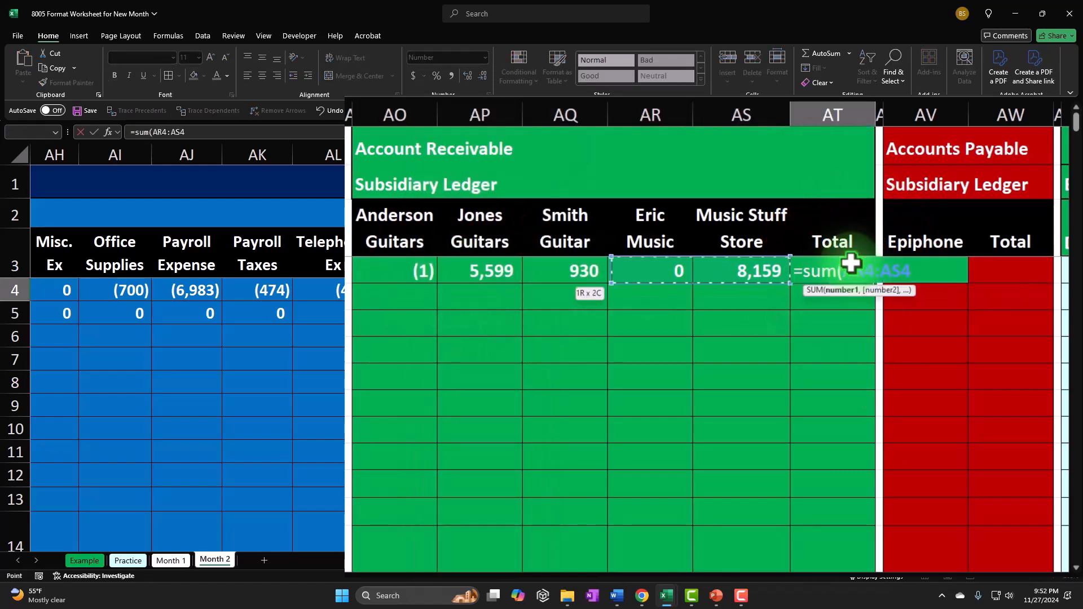
key("ctrl+Return")
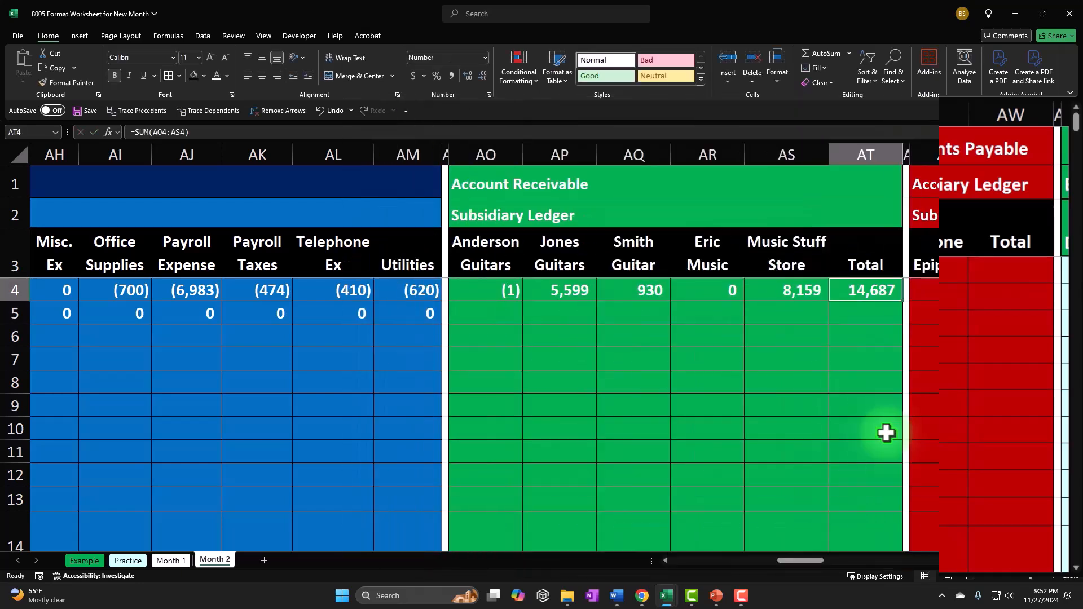
Step: Compare the subsidiary ledger total in AT4 with the Account Receivable balance in N4
key("Left")
key("Left")
key("Left")
key("Left")
key("Left")
key("Left")
key("Left")
key("Left")
key("Left")
key("Left")
key("Left")
key("Left")
key("Left")
key("Left")
key("Left")
key("Left")
key("Left")
key("Left")
key("Left")
key("Left")
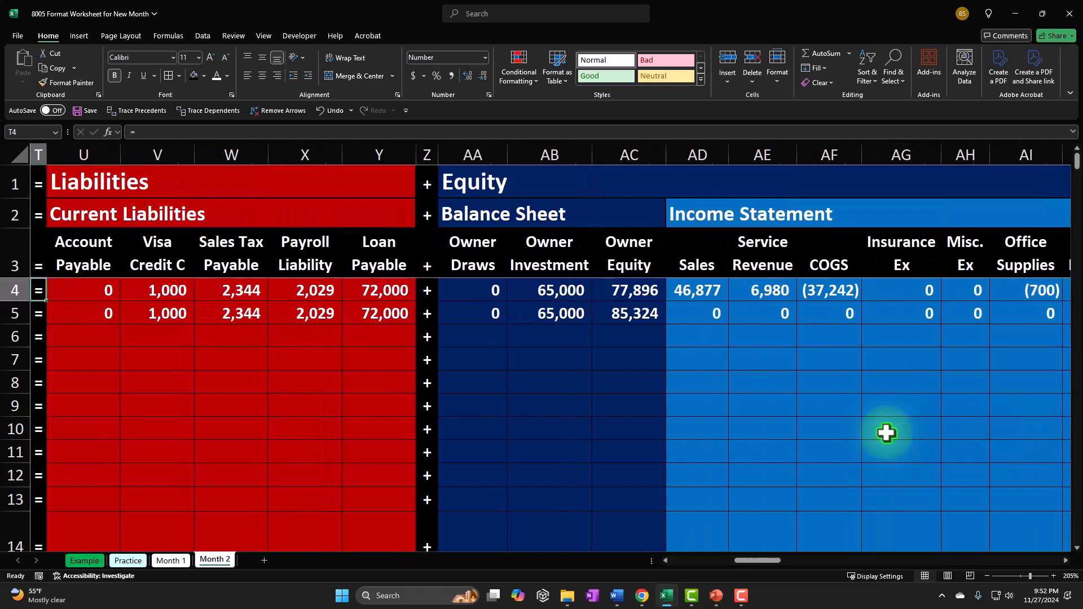
key("Left")
key("Right")
key("Right")
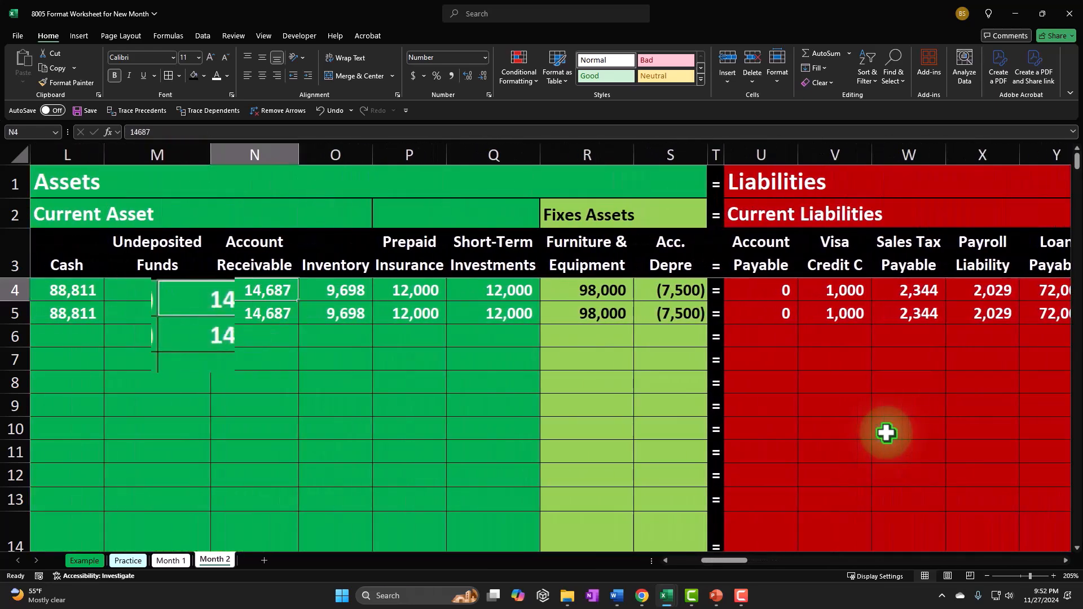
Step: Examine the Month 2 opening balances across row 4, from Account Receivable through to the Accounts Payable and inventory subsidiary ledgers
key("Right")
key("Right")
key("Right")
key("Right")
key("Right")
key("Right")
key("Right")
key("Right")
key("Right")
key("Right")
key("Right")
key("Right")
key("Right")
key("Right")
key("Right")
key("Right")
key("Right")
key("Right")
key("Right")
key("Right")
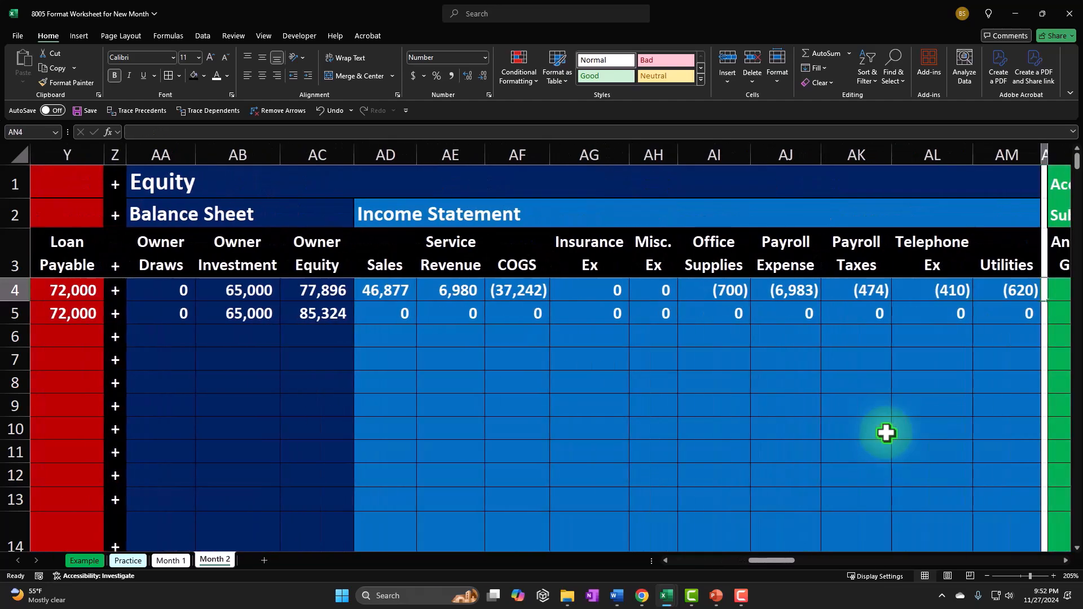
key("Right")
key("Right")
key("Right")
key("Right")
key("Right")
key("Right")
key("Right")
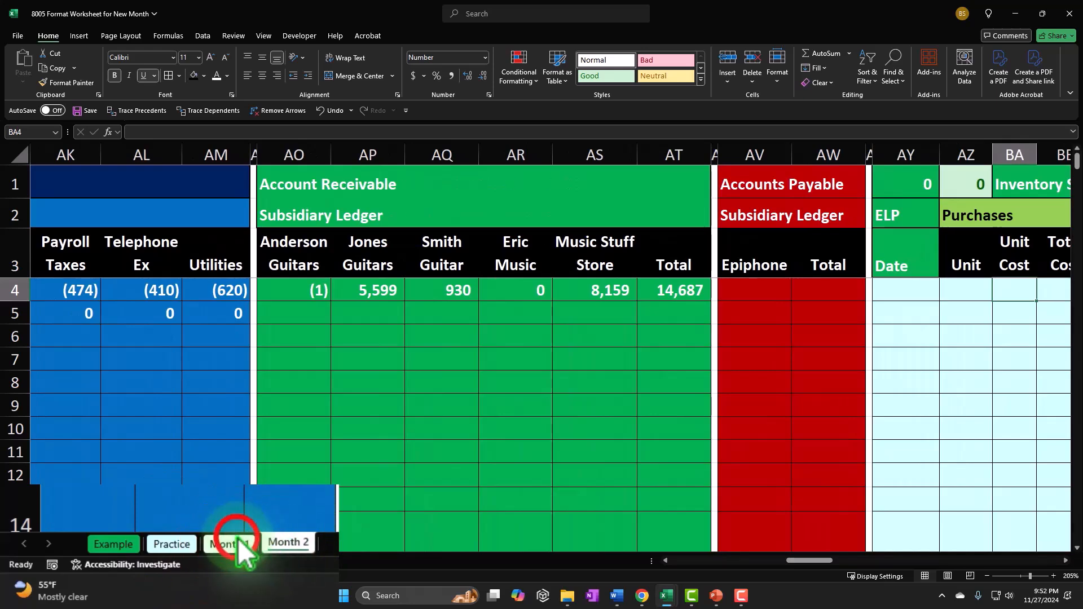
Step: Total the Epiphone column of the Month 1 Accounts Payable Subsidiary Ledger in AV123 with a SUM formula
left_click(171, 560)
left_click(884, 437)
left_click(827, 498)
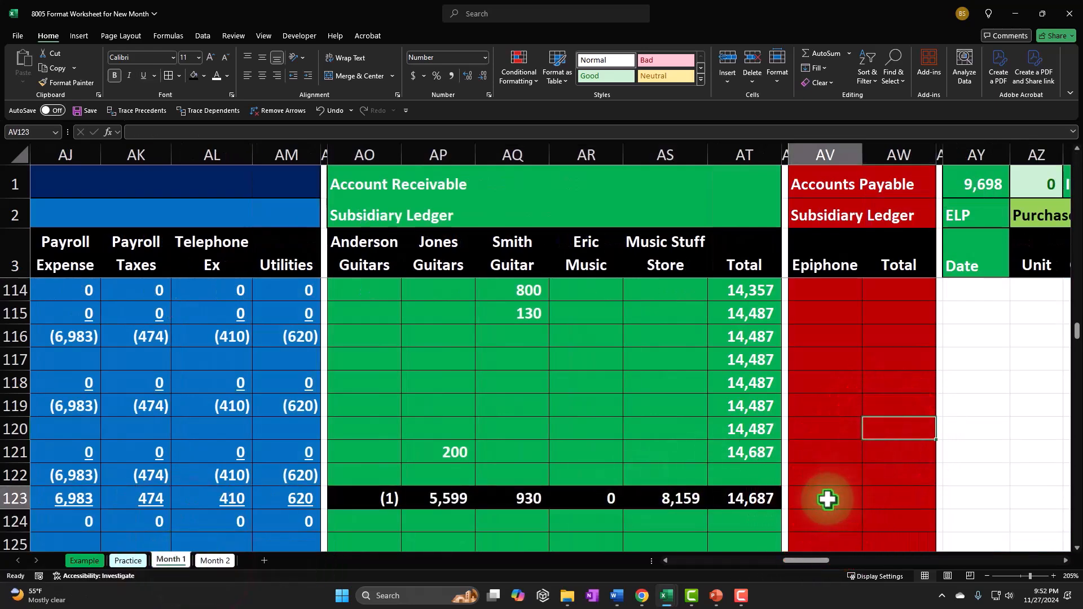
type("=sum(")
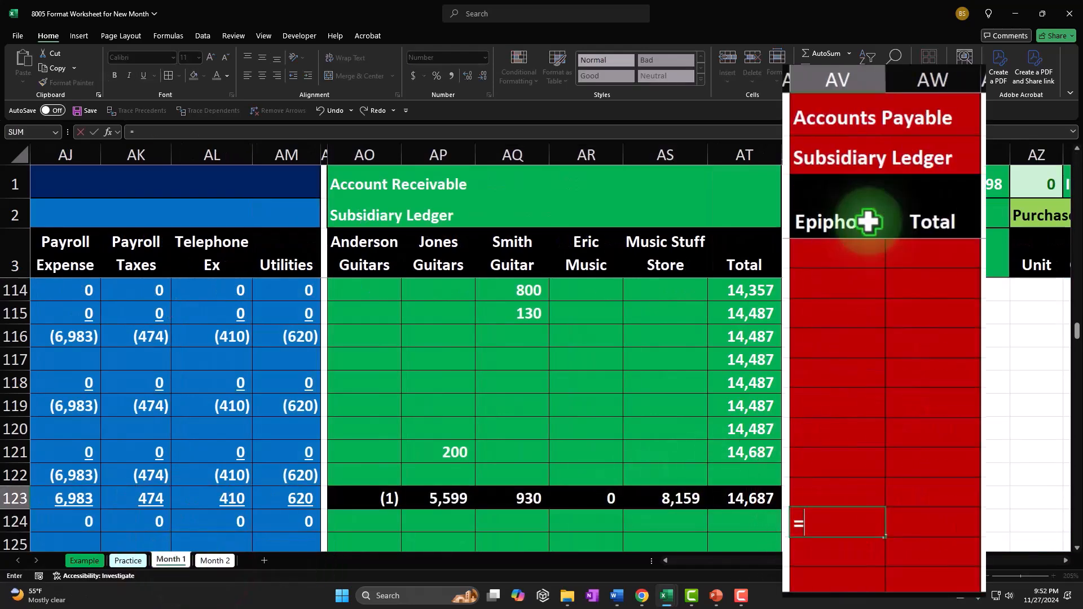
left_click_drag(868, 222, 868, 222)
key("Return")
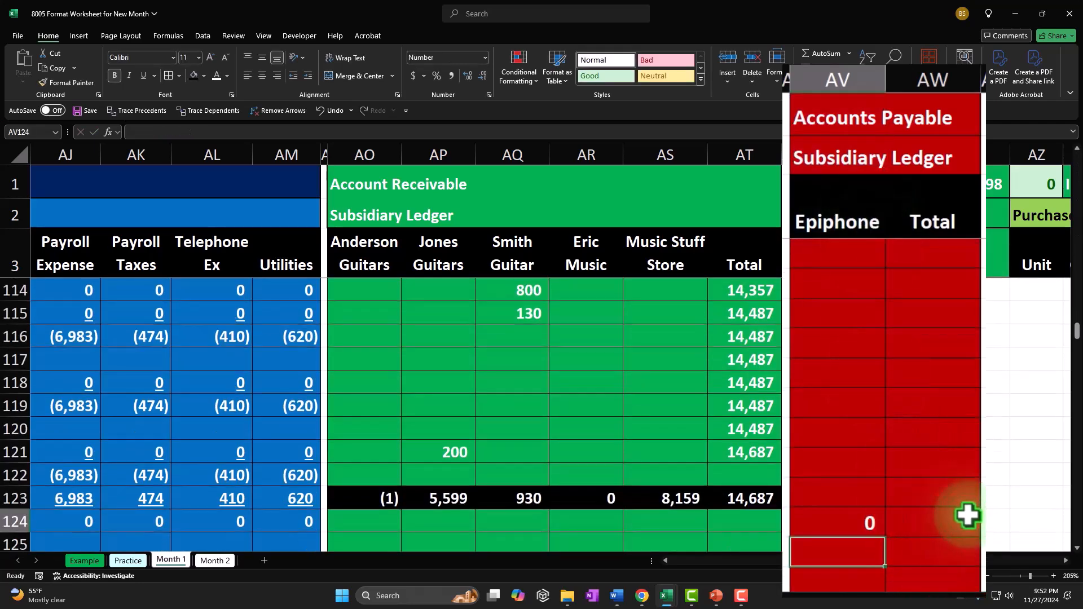
Step: Enter a SUM formula for the Month 1 Accounts Payable Subsidiary Ledger total in AW123
left_click(968, 514)
type("=sumi")
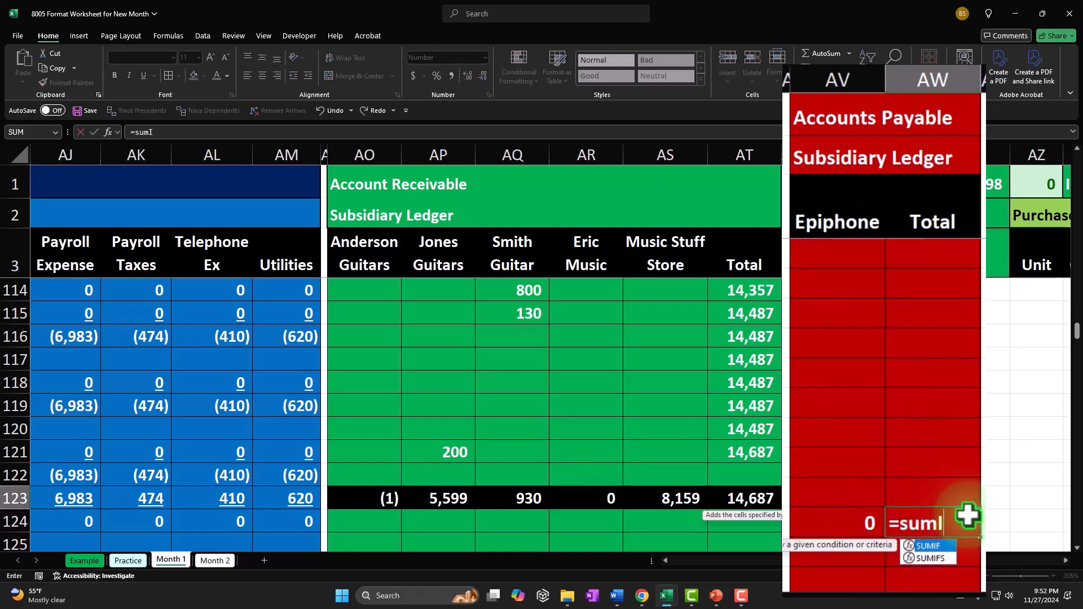
key("BackSpace")
type("(")
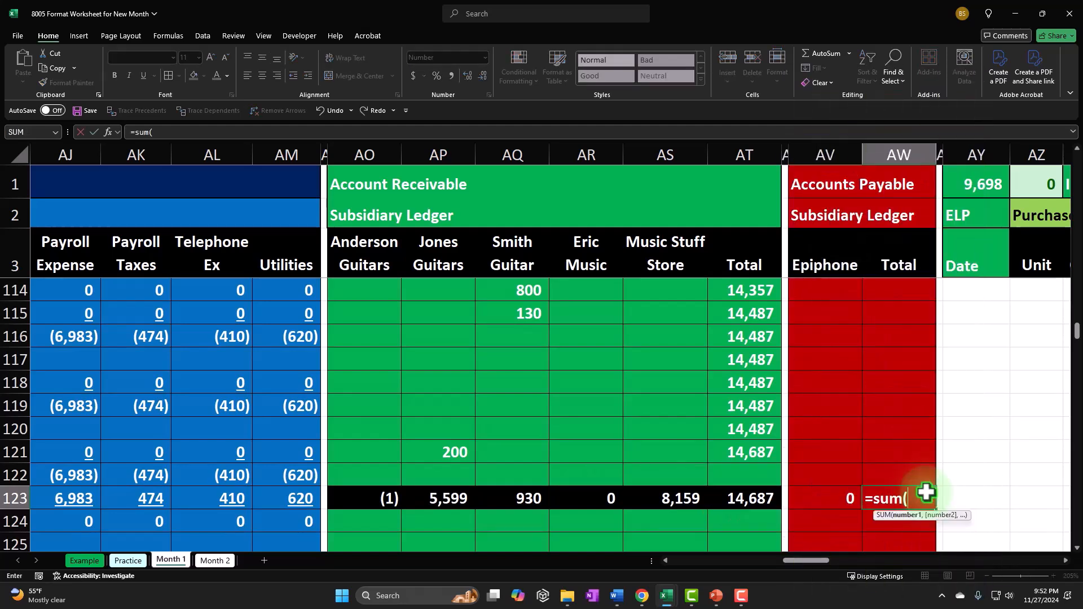
key("Return")
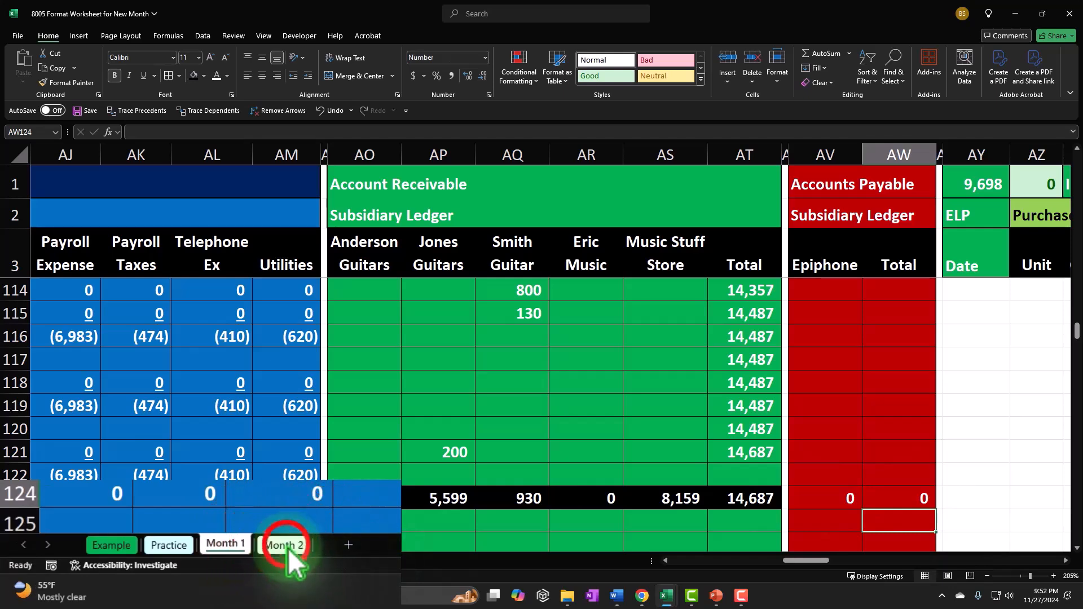
Step: On Month 2, enter 0 as the Epiphone opening balance in AV4 and total it in AW4 with a SUM of AV4
left_click(215, 560)
left_click(733, 285)
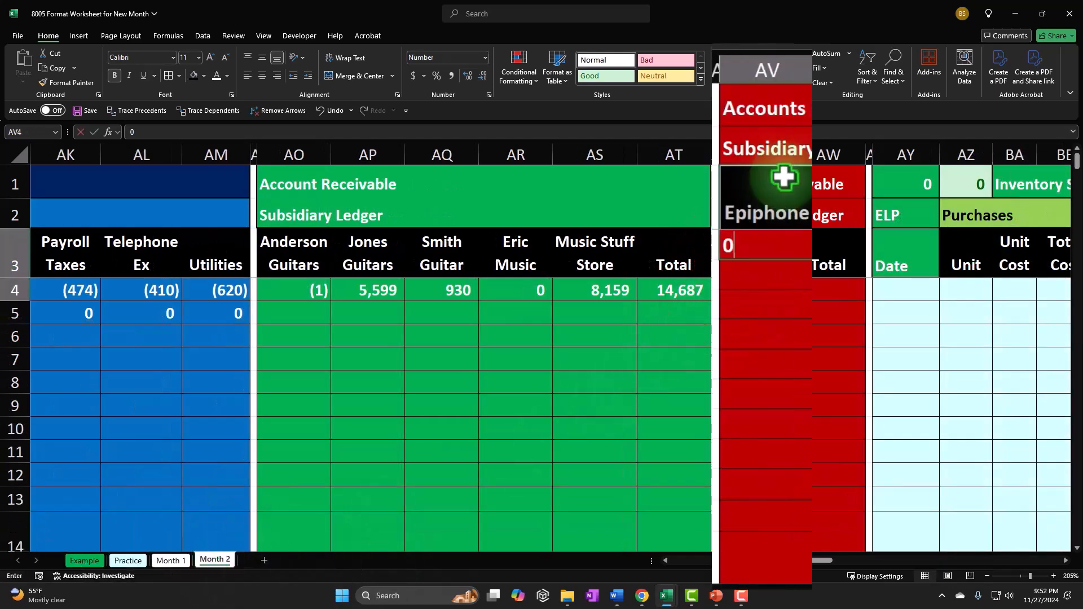
type("0")
key("Return")
key("Right")
type("=sum(")
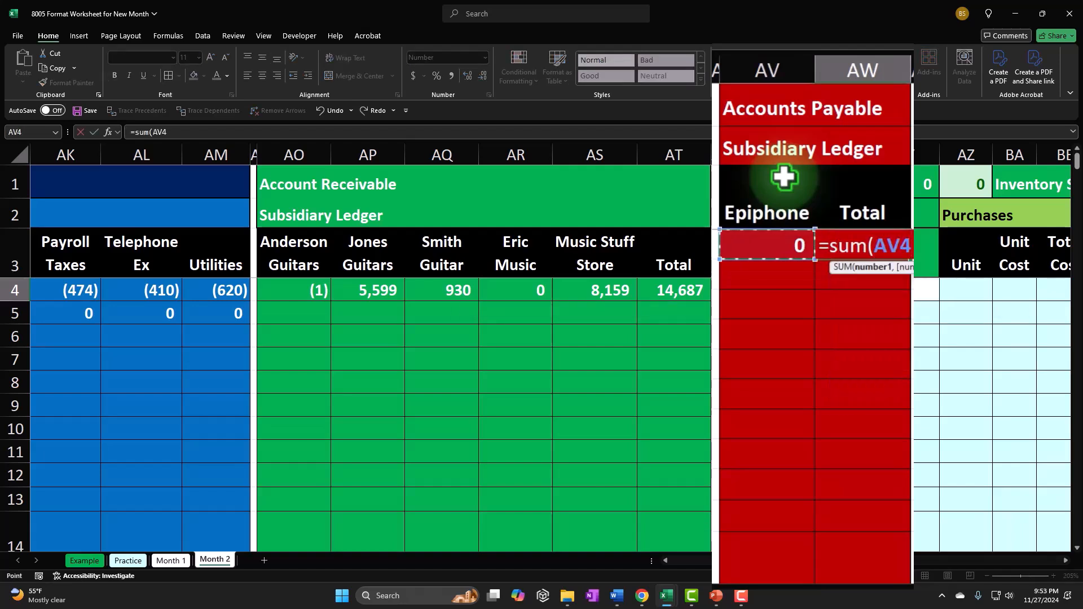
type("AV4)")
key("Return")
Step: Examine the layout of the blank ELP and EPR inventory subsidiary ledgers on Month 2
key("Right")
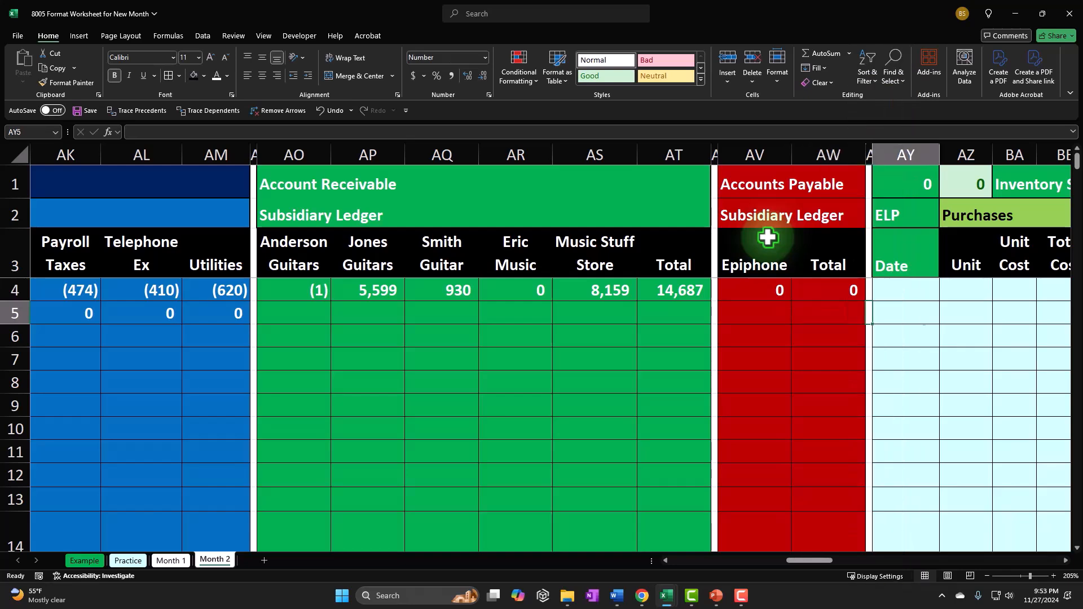
key("Right")
key("Right")
key("Right")
key("Right")
key("Right")
key("Right")
key("Right")
key("Right")
key("Right")
key("Right")
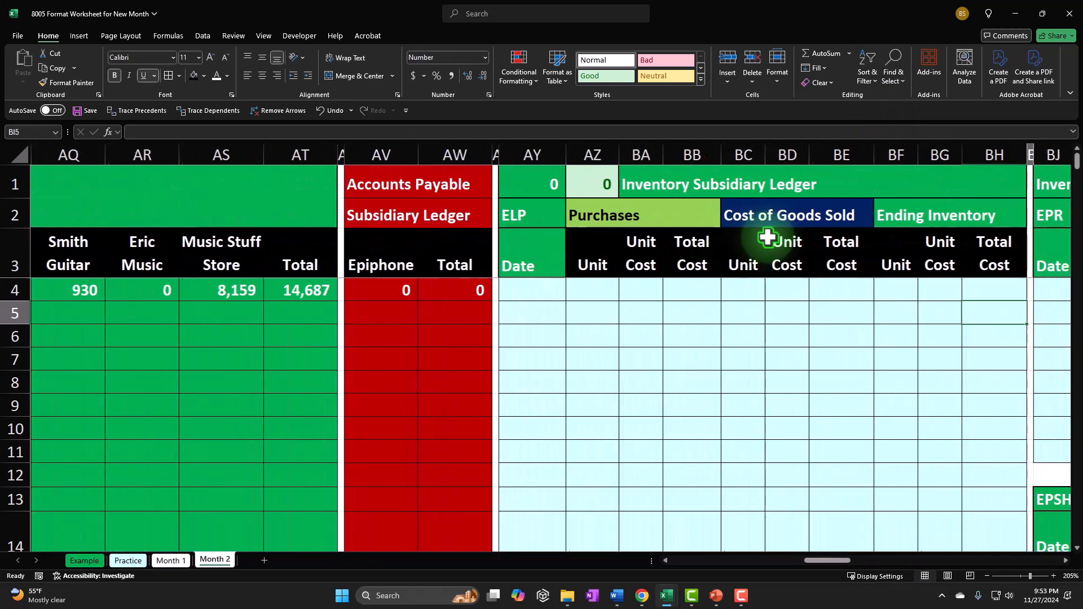
key("Right")
key("Right")
key("Right")
key("Right")
key("Right")
key("Right")
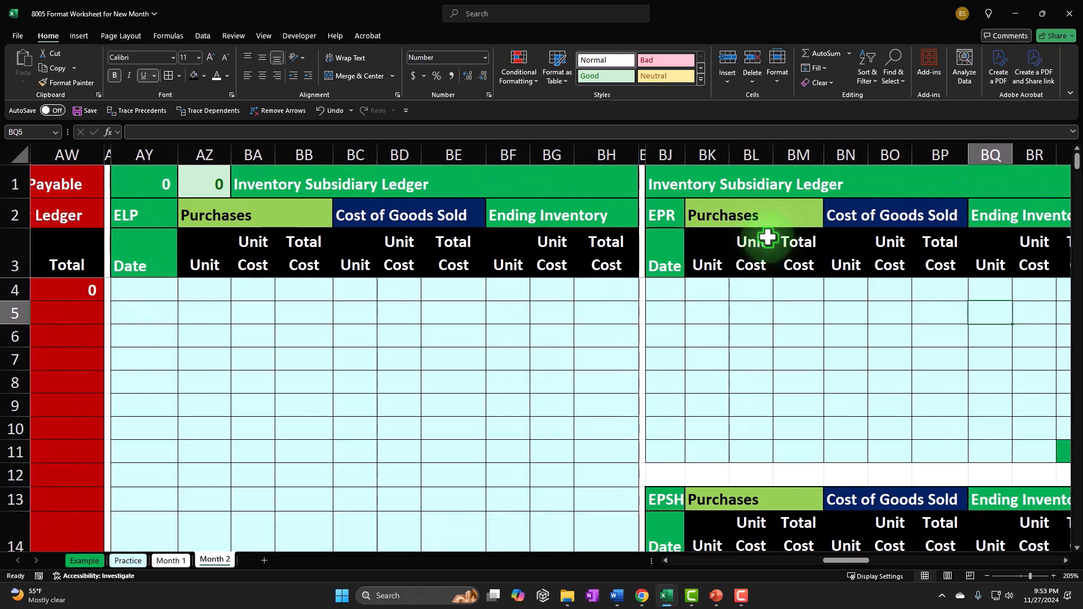
left_click(449, 357)
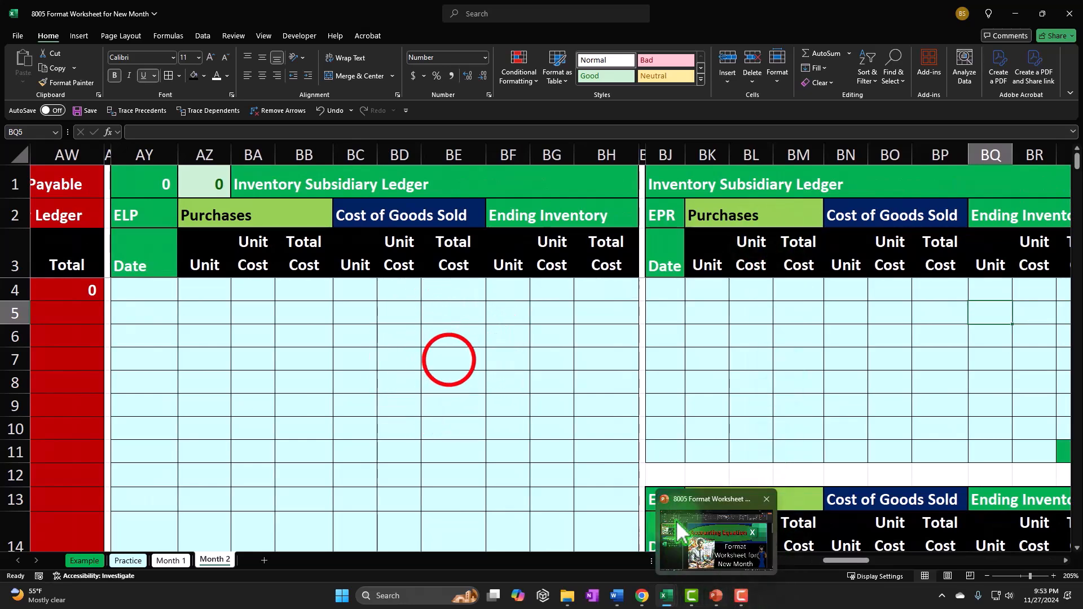
Step: On Month 1, label the final balance row of the ELP inventory ledger by entering =AY12 in AY14
left_click(171, 559)
left_click(756, 381)
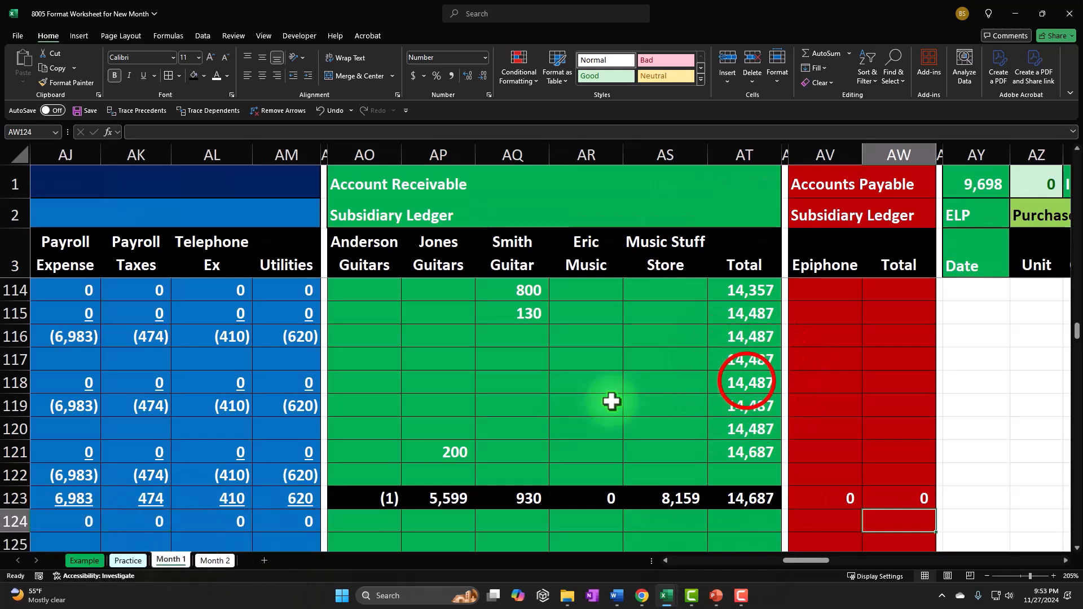
key("Right")
key("Right")
key("Right")
key("Right")
key("Right")
key("Right")
key("Right")
key("Right")
key("Right")
key("Right")
key("Right")
key("Right")
key("Right")
key("Right")
key("Right")
key("Right")
key("Right")
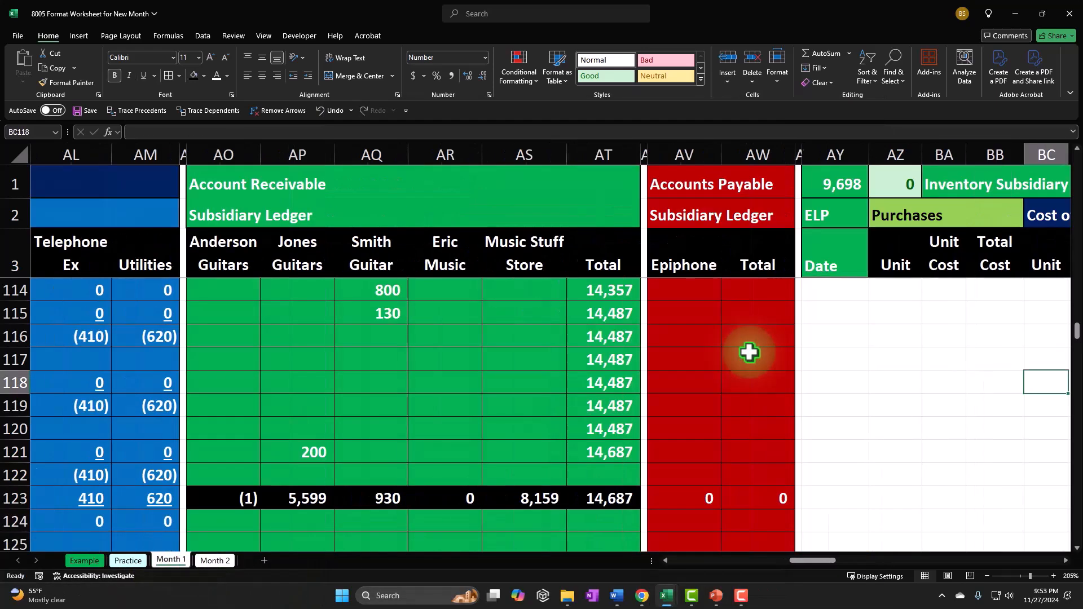
key("Right")
key("Right")
key("Right")
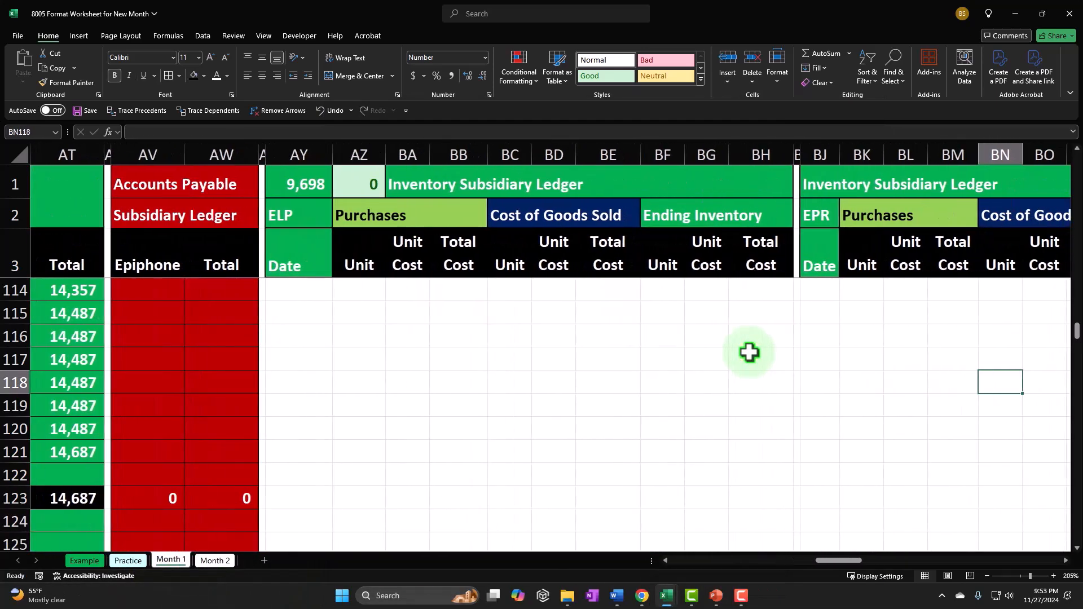
scroll(749, 352, "up", 18)
scroll(640, 316, "up", 19)
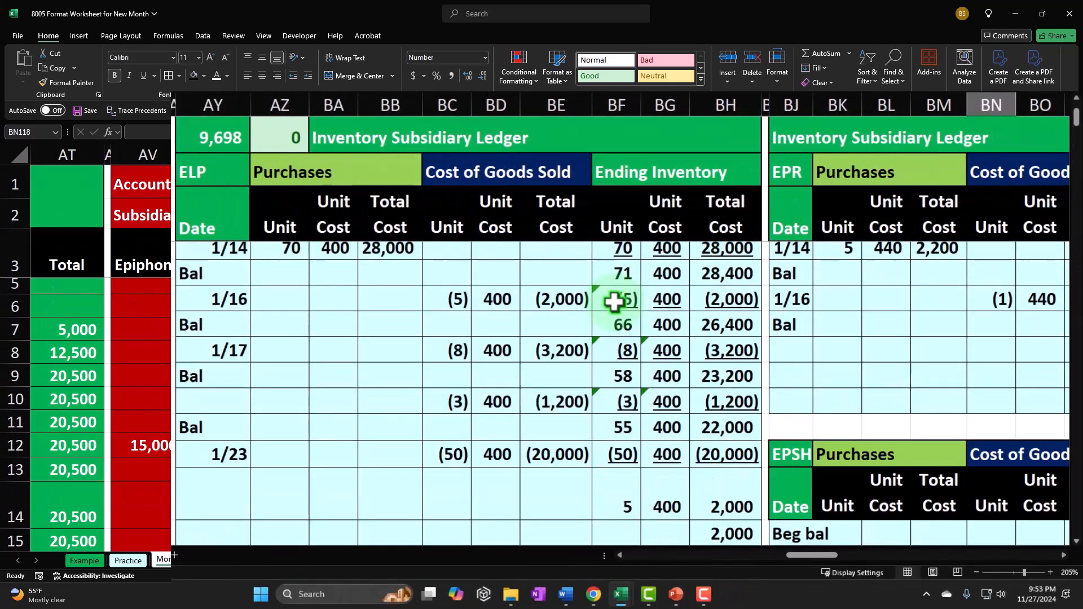
scroll(601, 305, "down", 1)
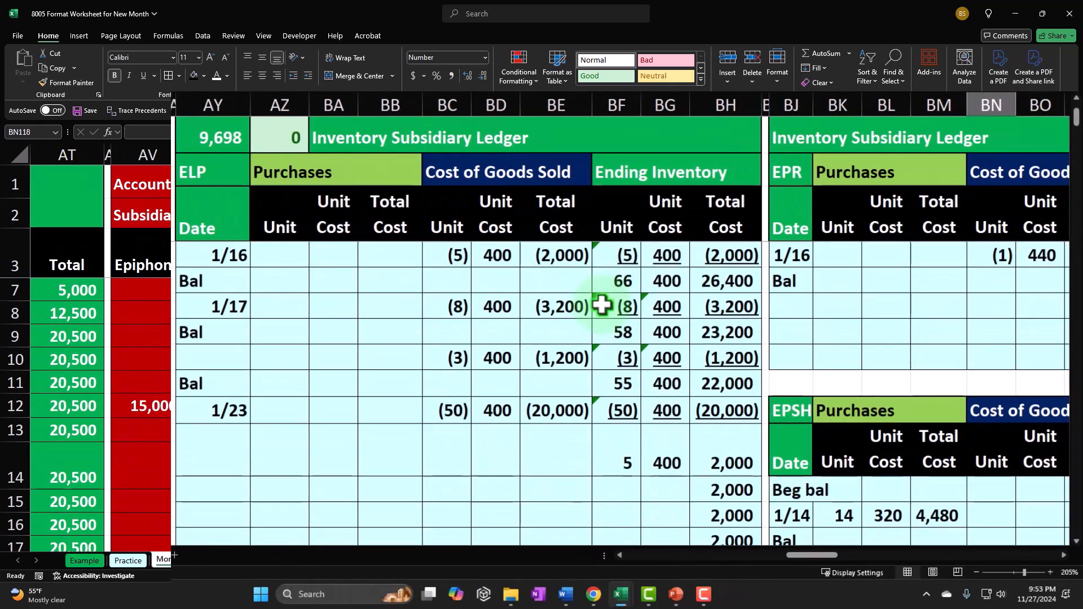
left_click(618, 462)
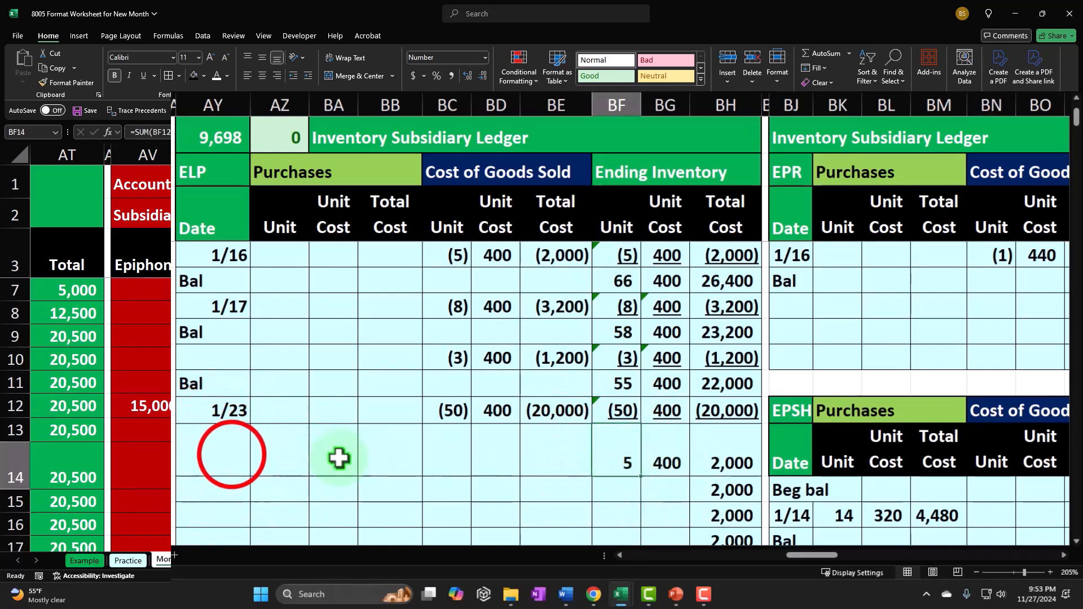
left_click(230, 445)
type("=")
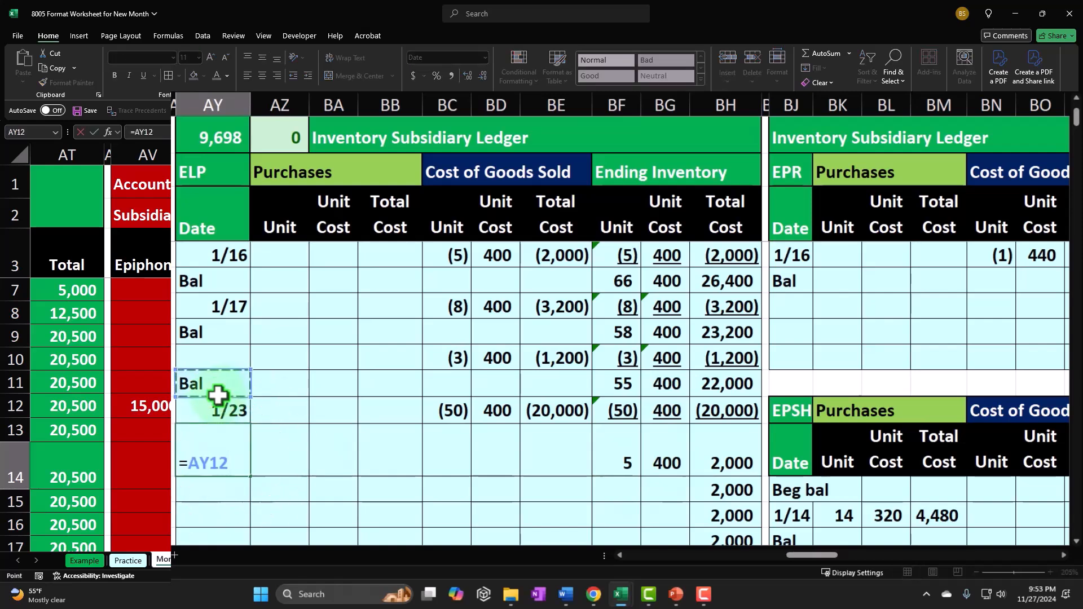
key("Return")
Step: Copy the ELP ending balance row AY14:BG14 from Month 1 and paste it as values into Month 2 starting at AY4
left_click_drag(218, 441, 623, 456)
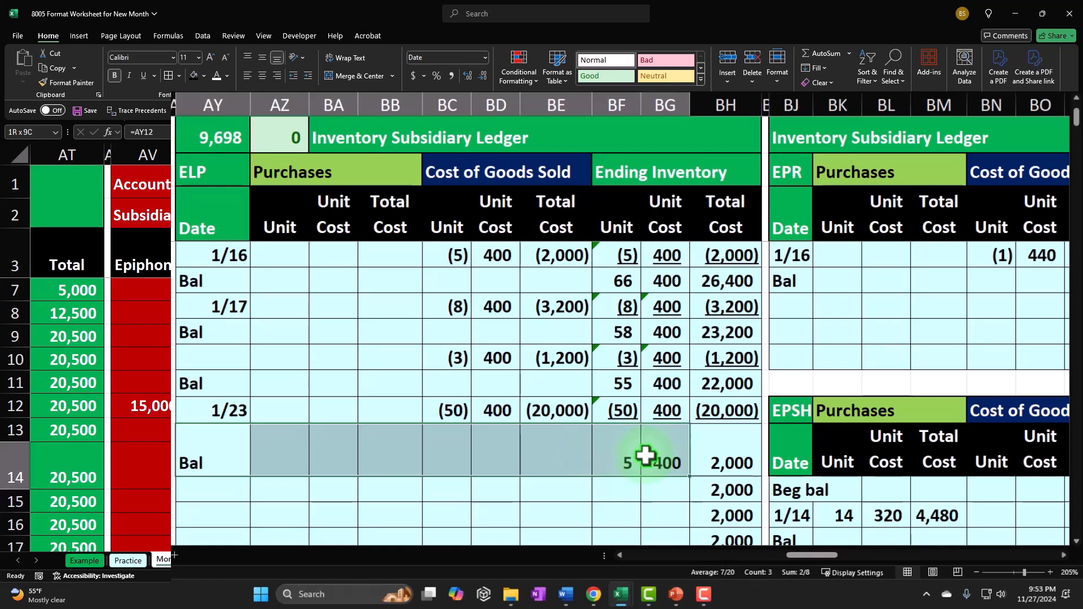
mouse_move(687, 456)
left_mouse_down()
mouse_move(675, 459)
mouse_move(705, 459)
left_mouse_up()
left_click(608, 455)
left_click_drag(213, 454, 632, 449)
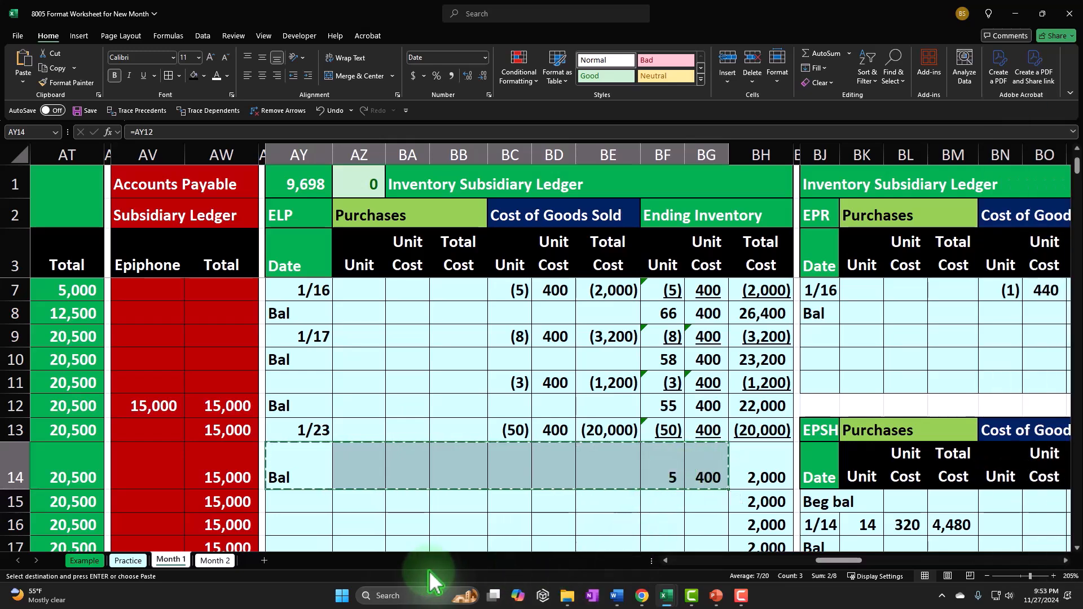
left_click(210, 558)
left_click(148, 290)
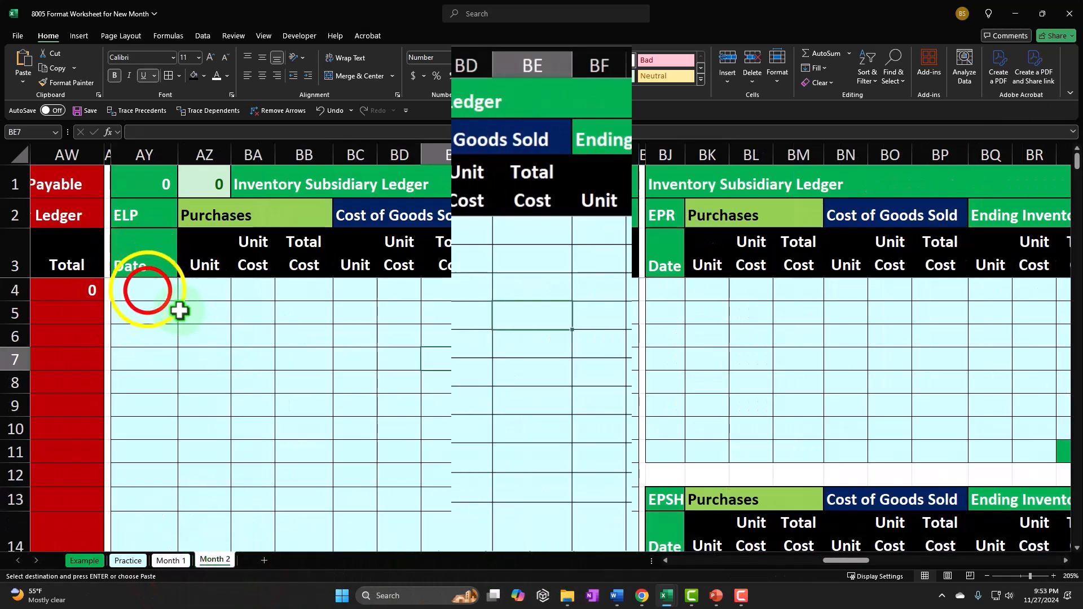
right_click(147, 290)
left_click(213, 228)
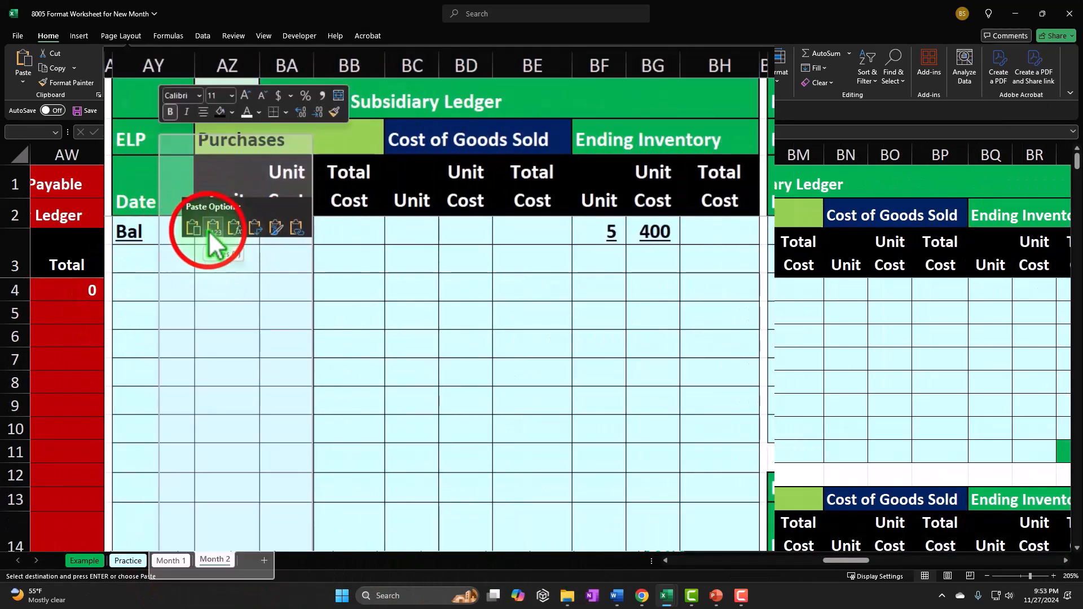
Step: Calculate the ELP opening total cost in BH4 by multiplying the units in BF4 by the unit cost in BG4
left_click(711, 223)
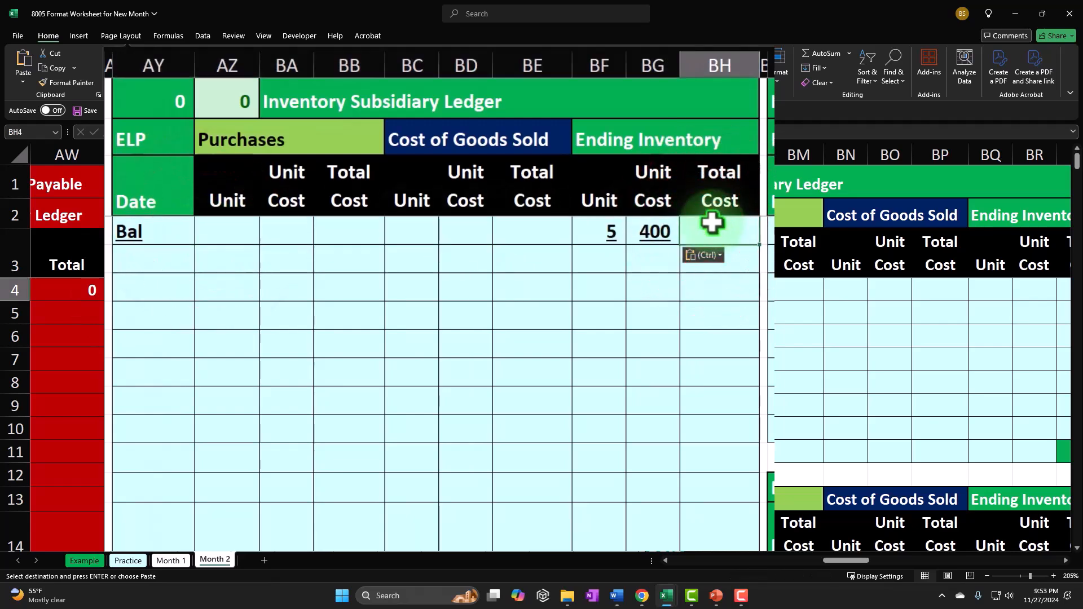
type("=*")
key("Left")
key("Return")
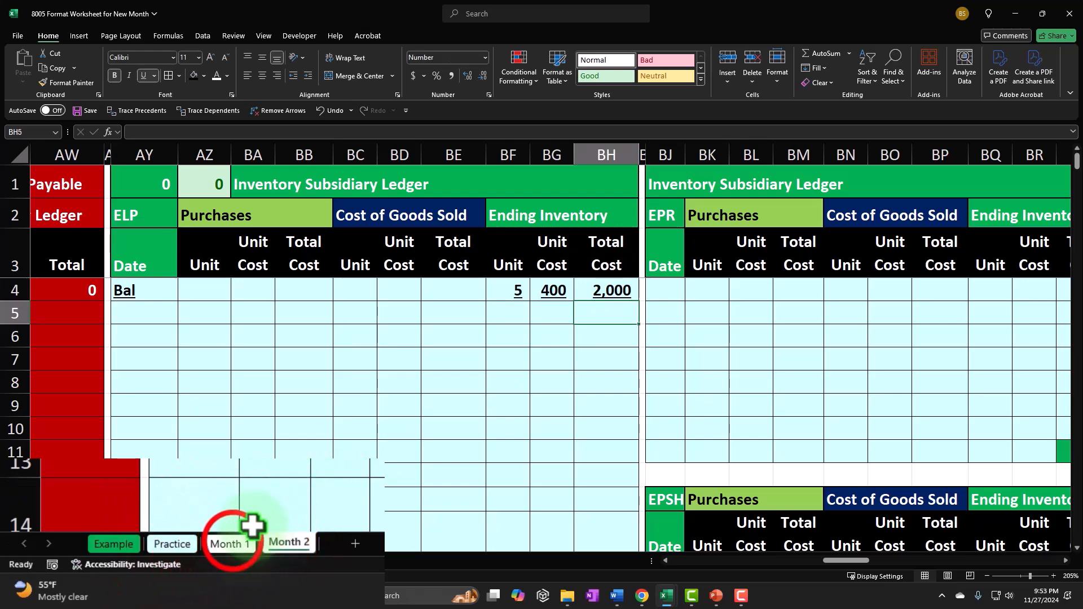
Step: Carry the ELP total cost forward on Month 2 by entering =BH4 in BH5 and filling it down to BH22
left_click(171, 560)
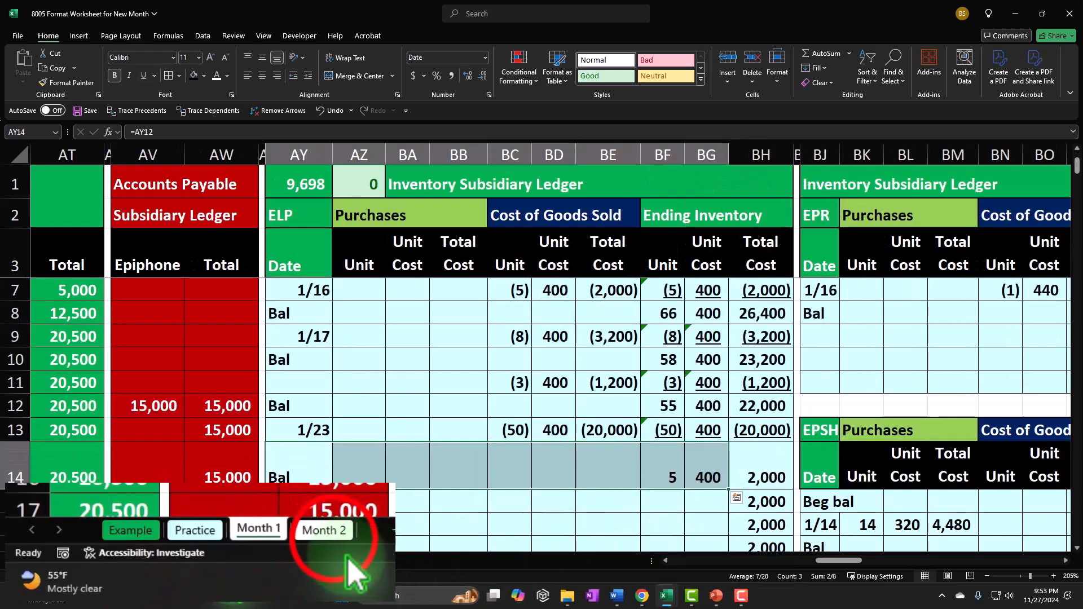
left_click(215, 560)
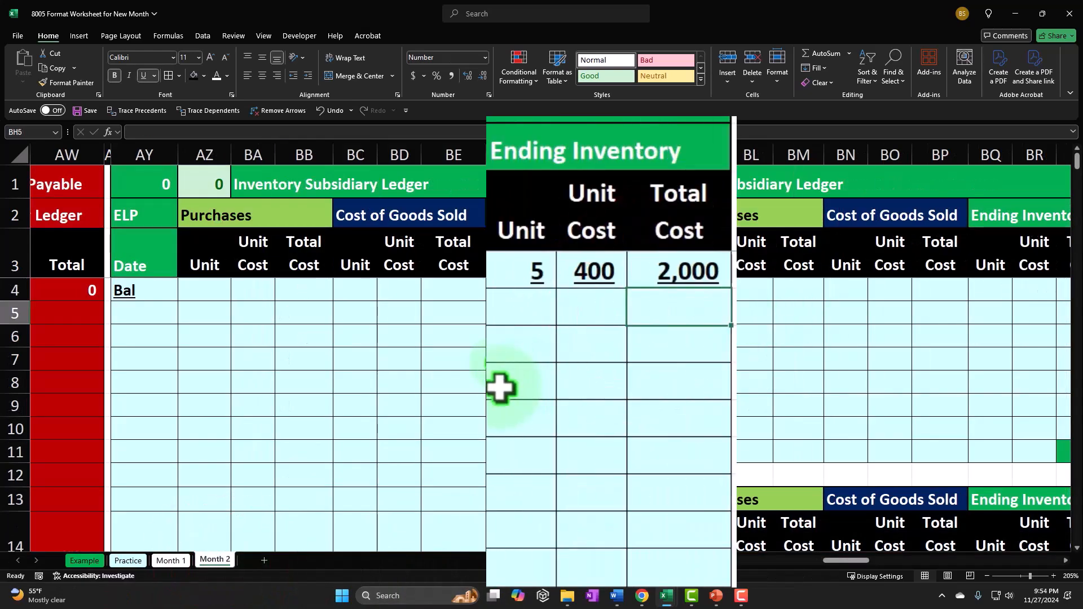
type("=")
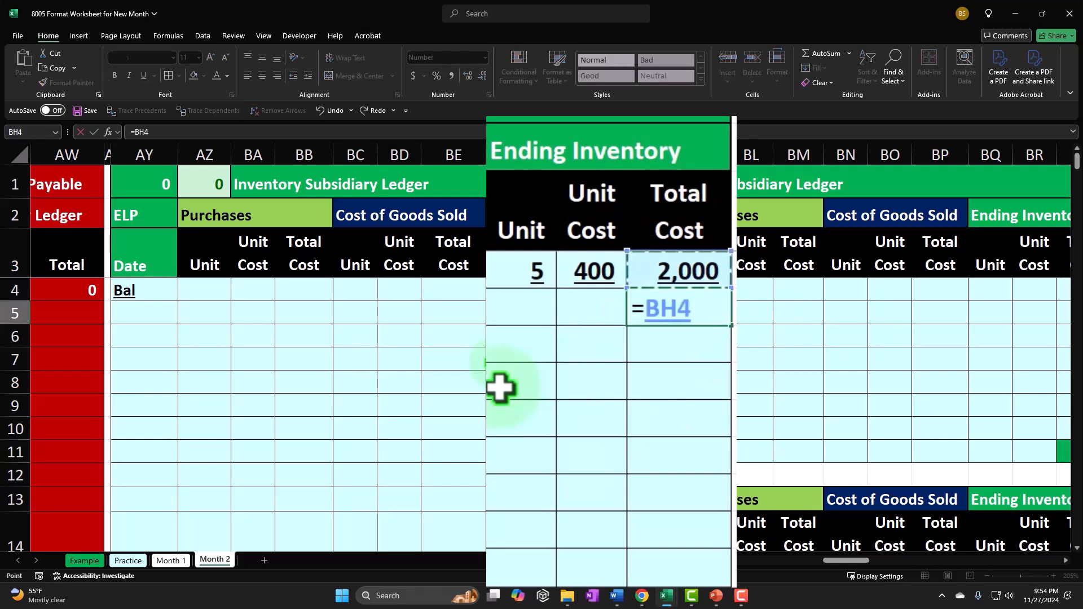
key("Return")
scroll(510, 395, "down", 3)
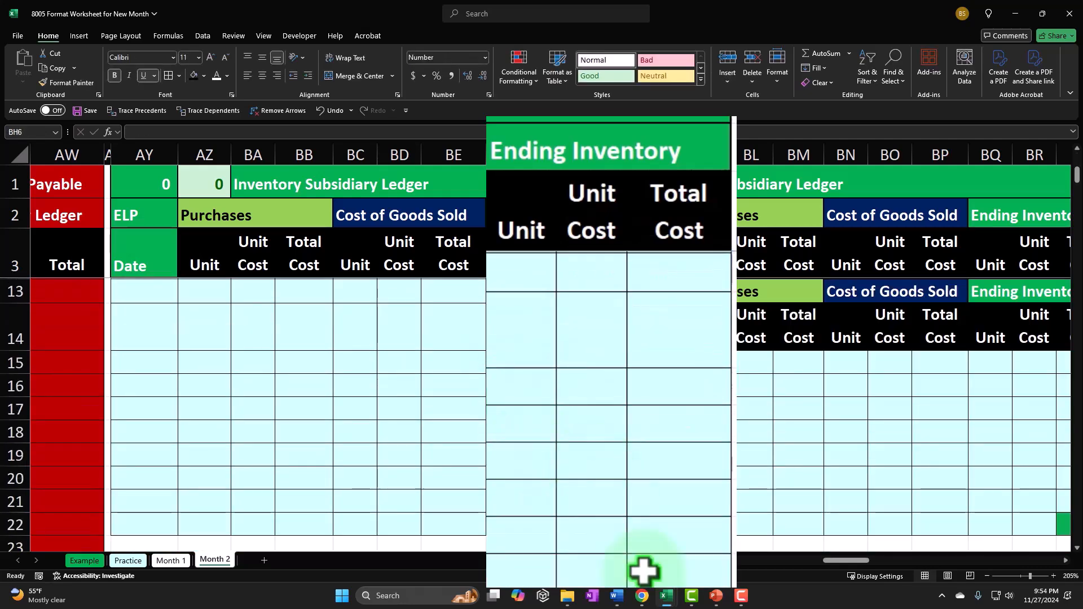
scroll(647, 528, "up", 3)
left_click(612, 314)
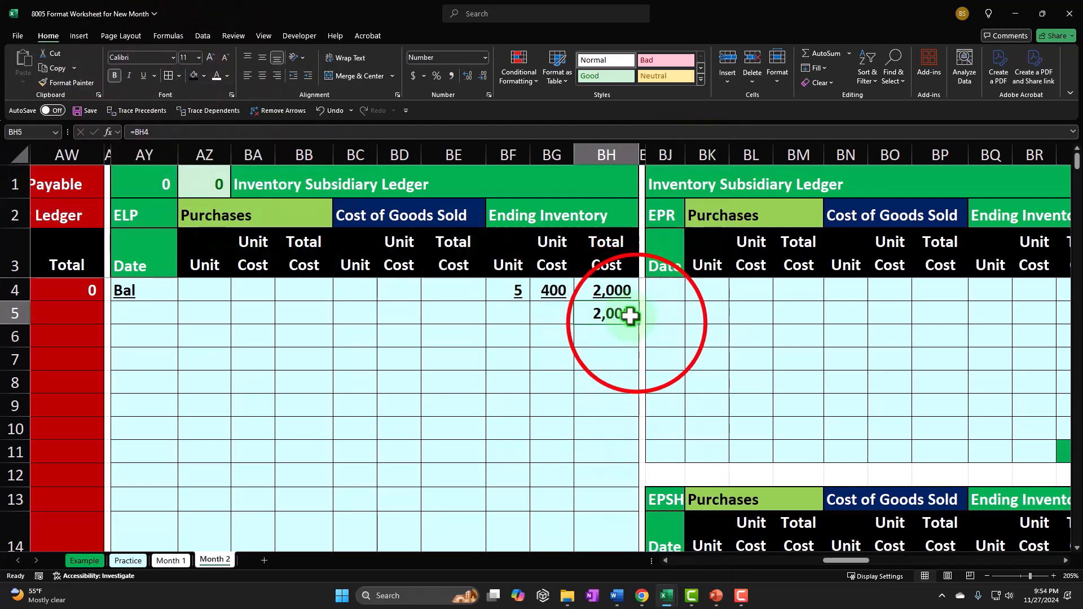
left_click_drag(640, 325, 638, 367)
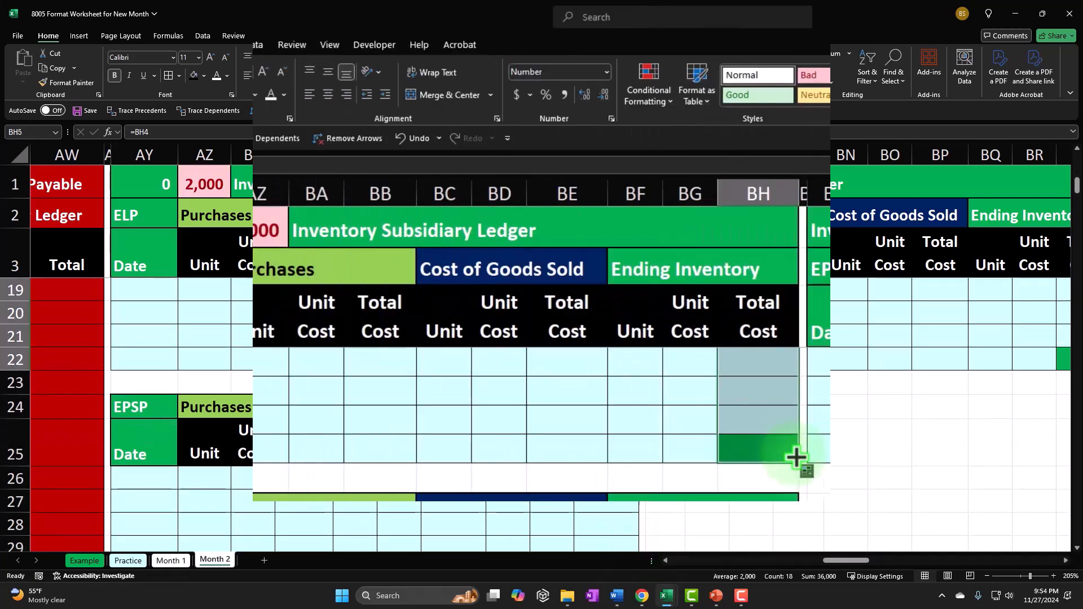
Step: Give the final ELP total cost cell BH22 a green fill
left_click(770, 449)
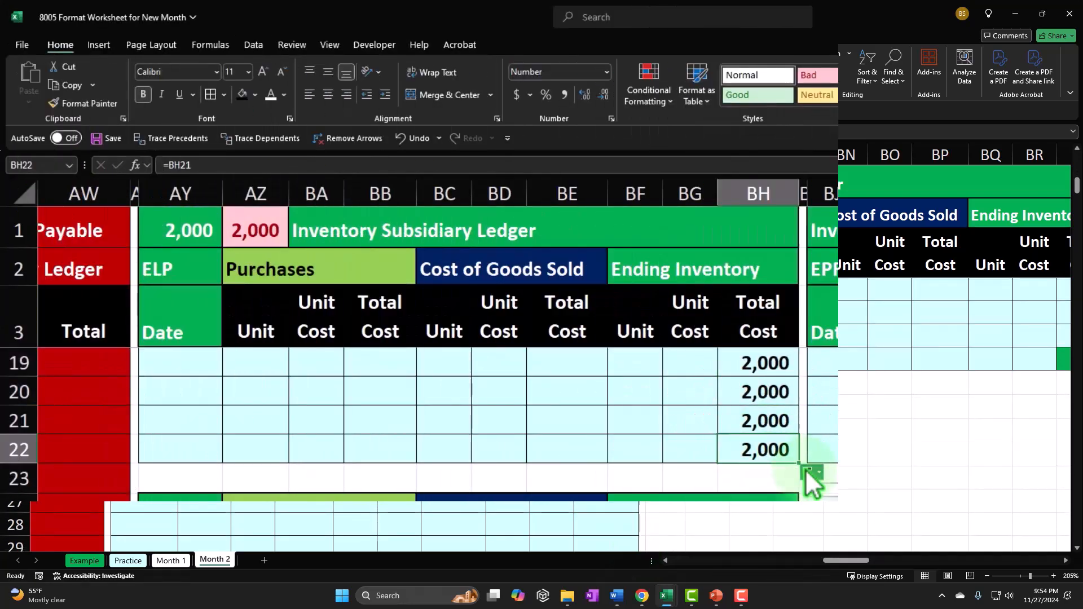
left_click(255, 95)
left_click(300, 257)
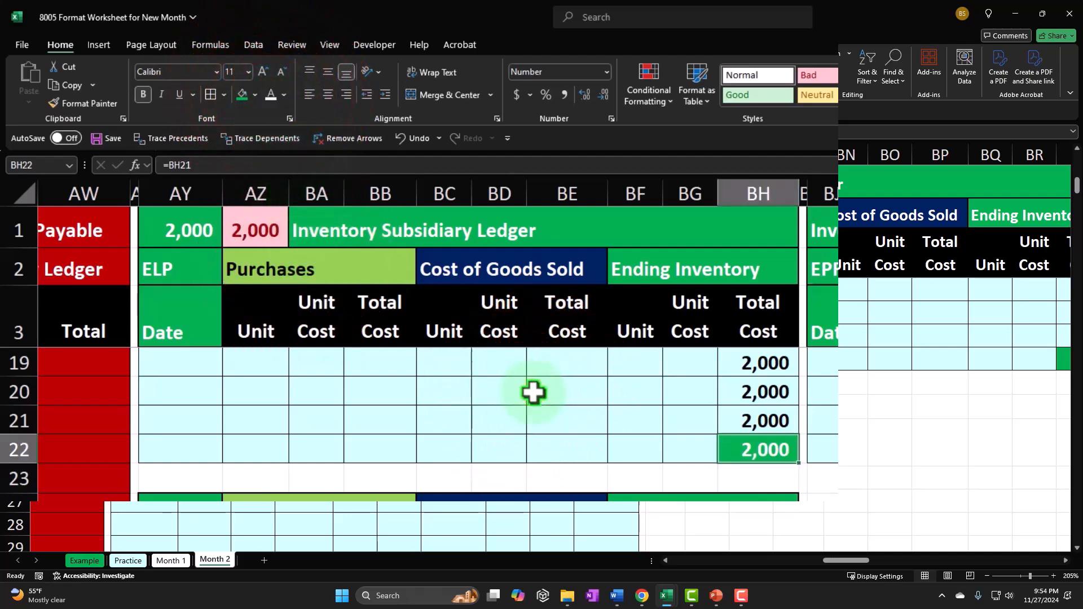
Step: Examine the inventory ledger total formula in AY1 and compare it with the ELP ending balance rows
left_click(533, 392)
scroll(409, 358, "up", 5)
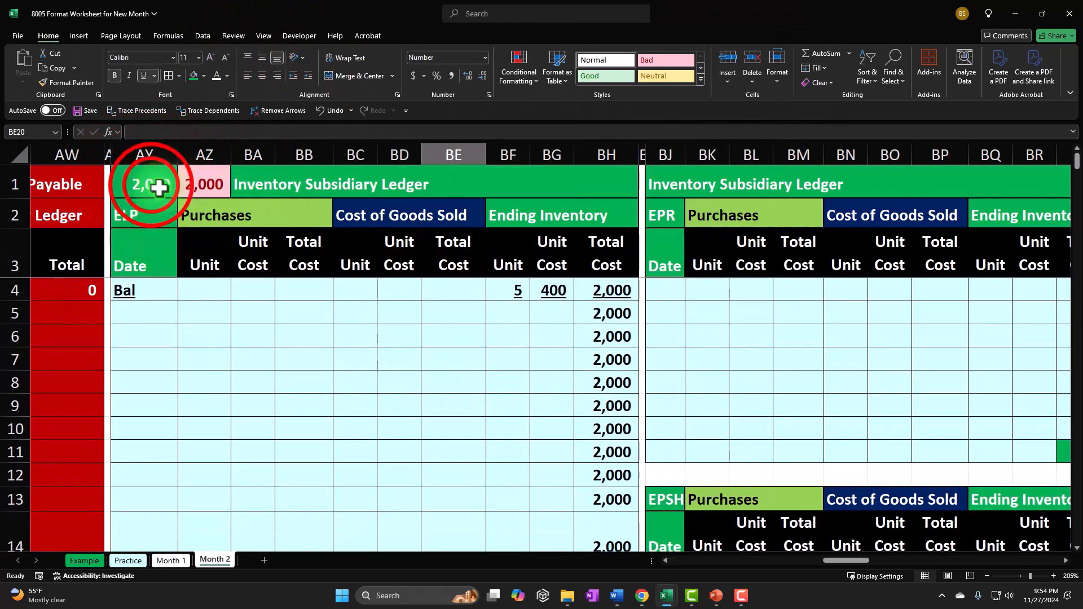
double_click(176, 190)
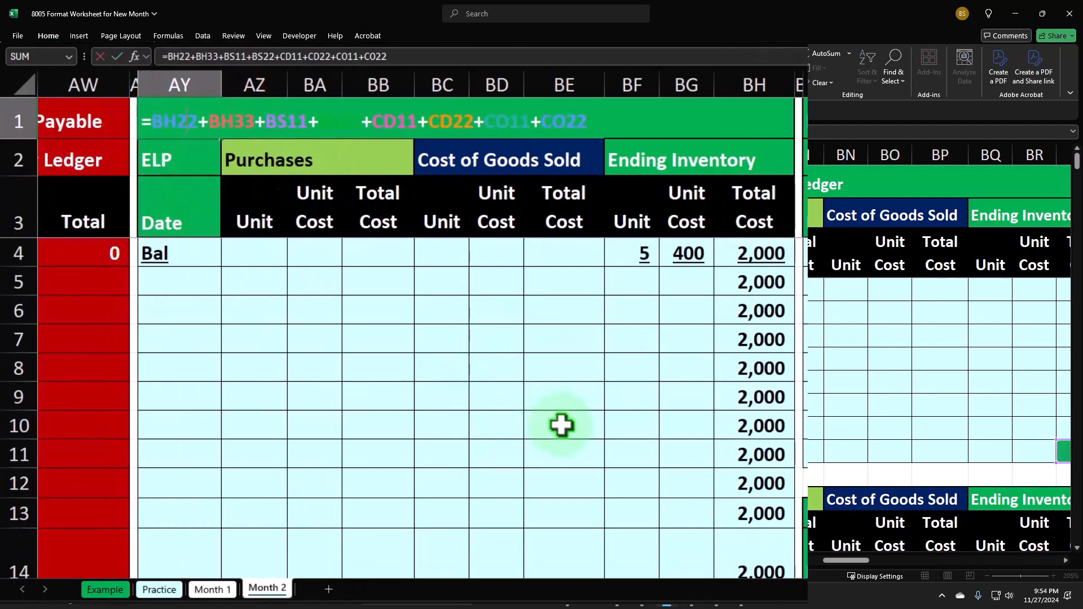
scroll(561, 426, "down", 5)
key("Return")
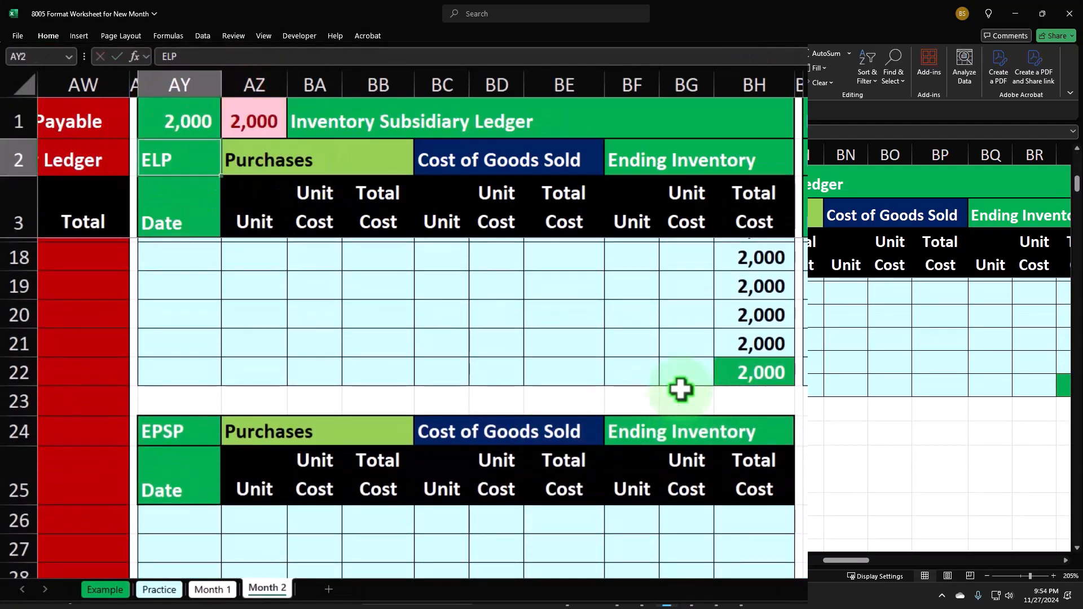
scroll(681, 389, "up", 5)
left_click(644, 297)
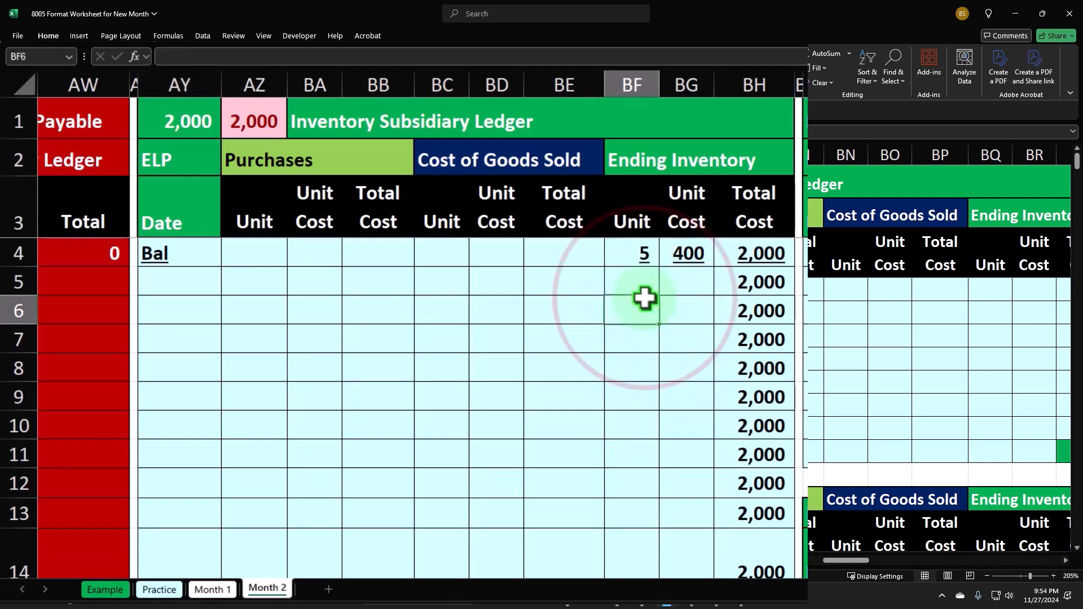
Step: Label the EPSP ending balance row on Month 1 by entering Bal in AY28
scroll(739, 340, "down", 7)
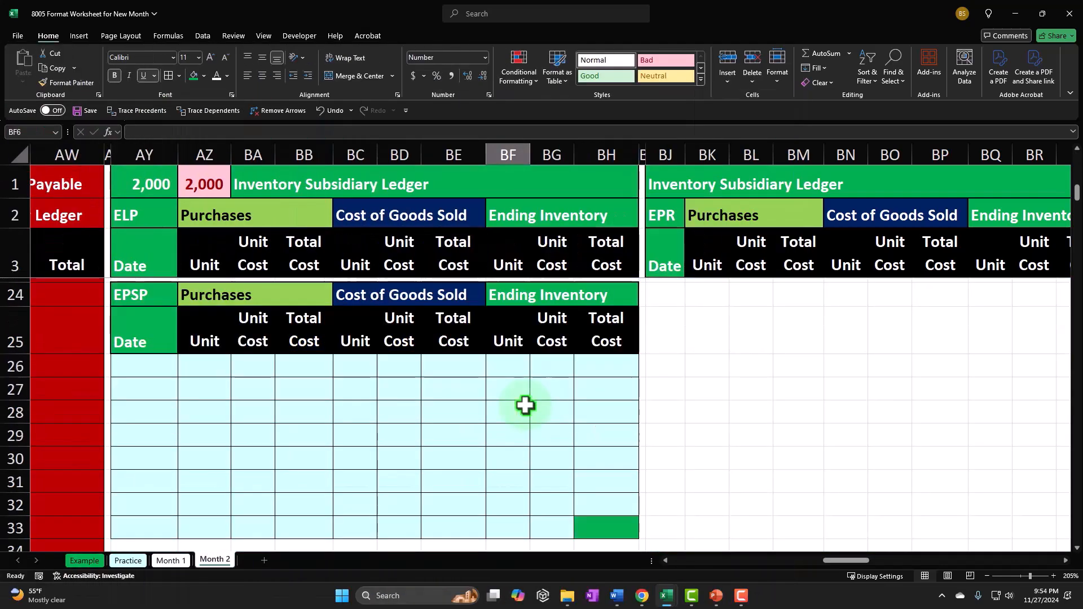
left_click(171, 560)
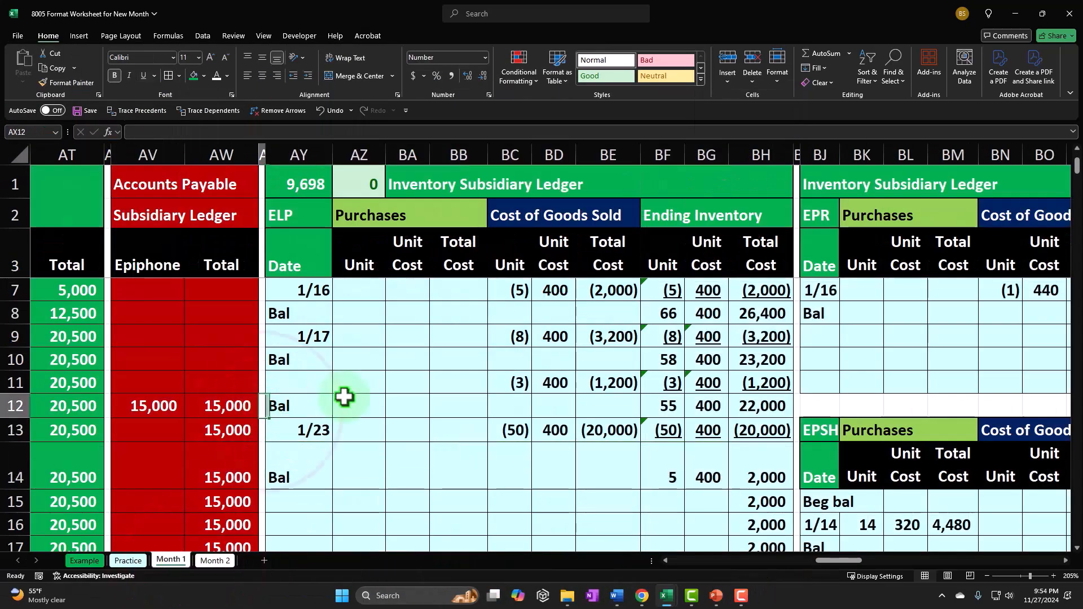
scroll(431, 385, "down", 2)
scroll(431, 385, "down", 5)
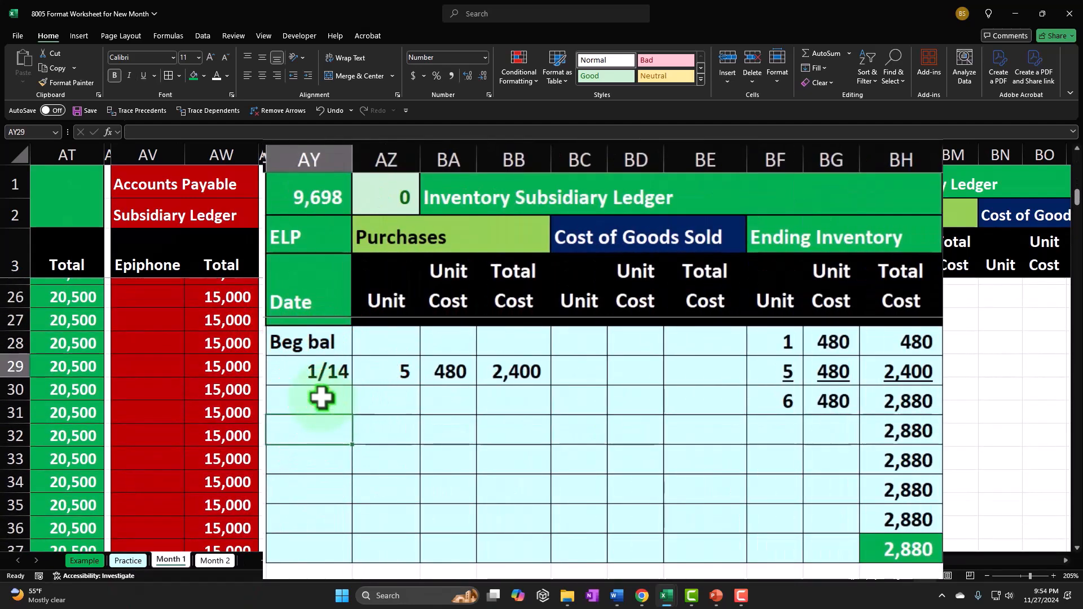
left_click(293, 343)
type("=")
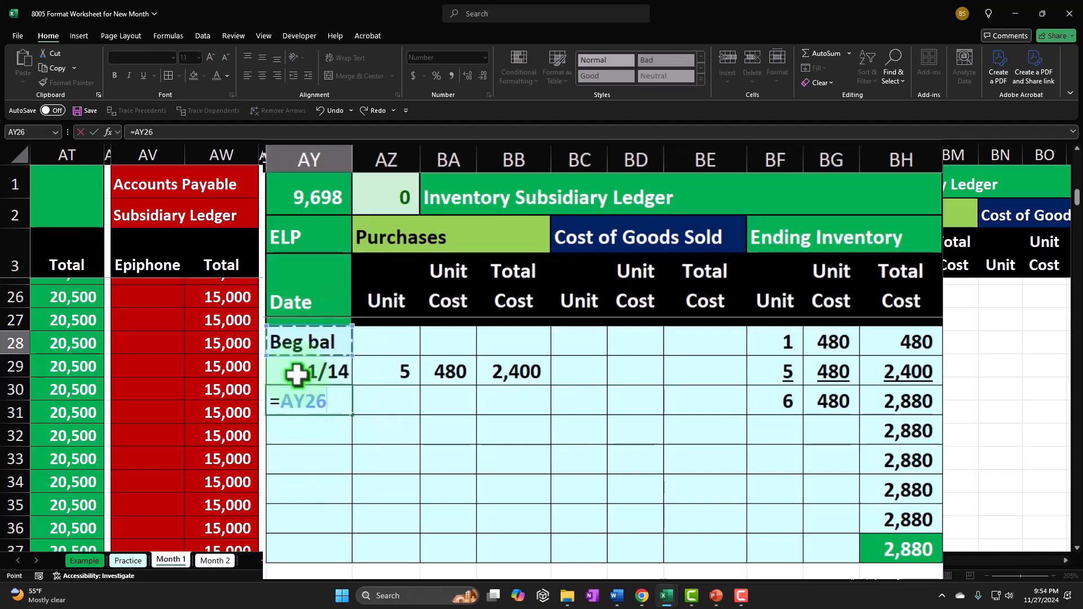
key("Return")
type("Bal")
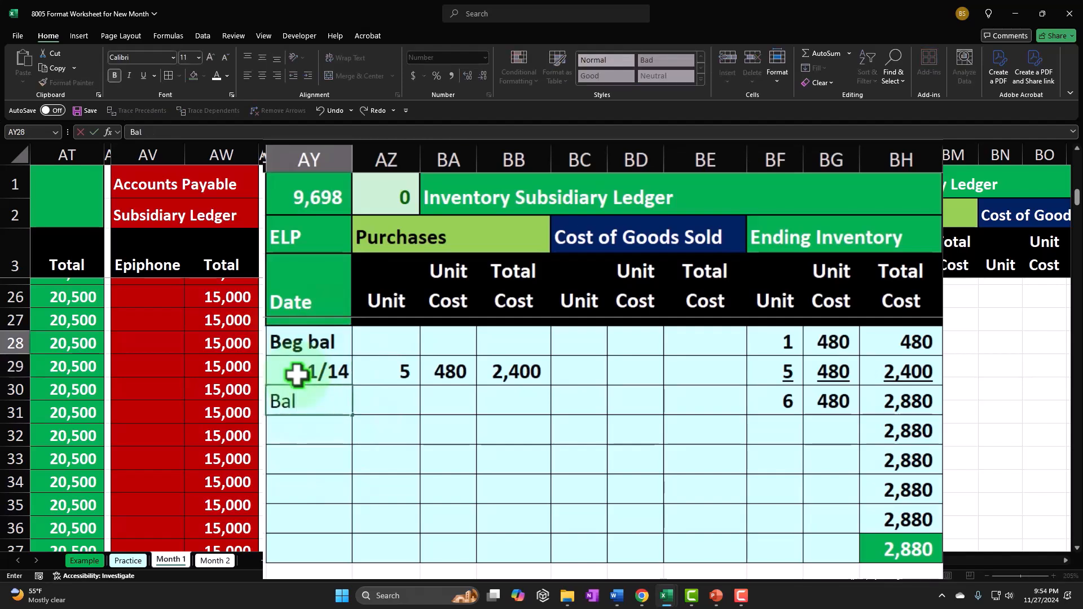
key("Return")
Step: Copy the EPSP ending balance row AY28:BG28 from Month 1 and paste it as values into Month 2 starting at AY26
left_click_drag(307, 396, 804, 404)
key("ctrl+c")
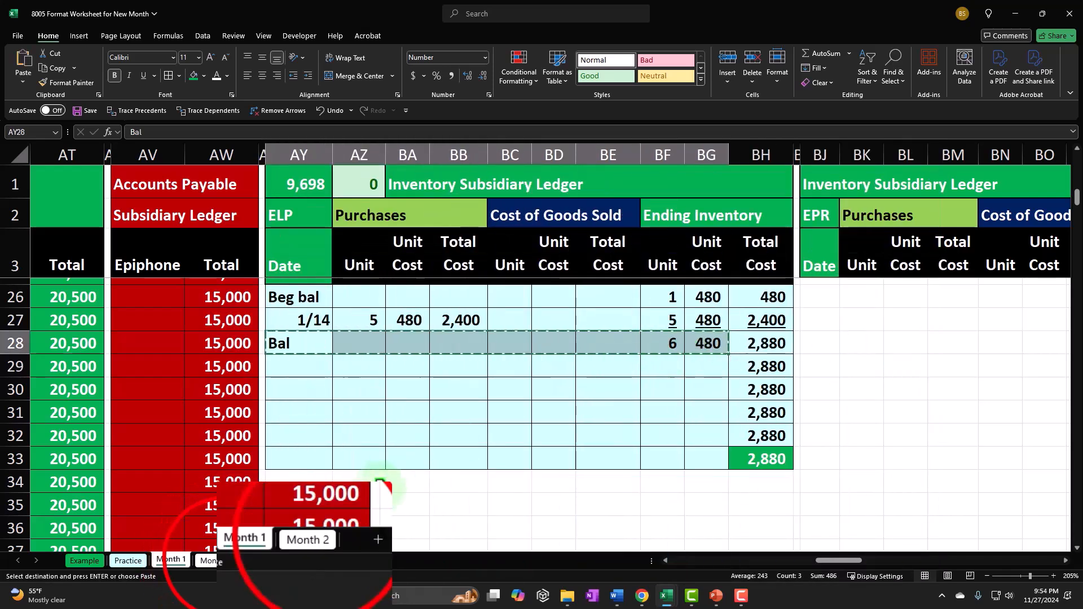
left_click(215, 559)
left_click(170, 373)
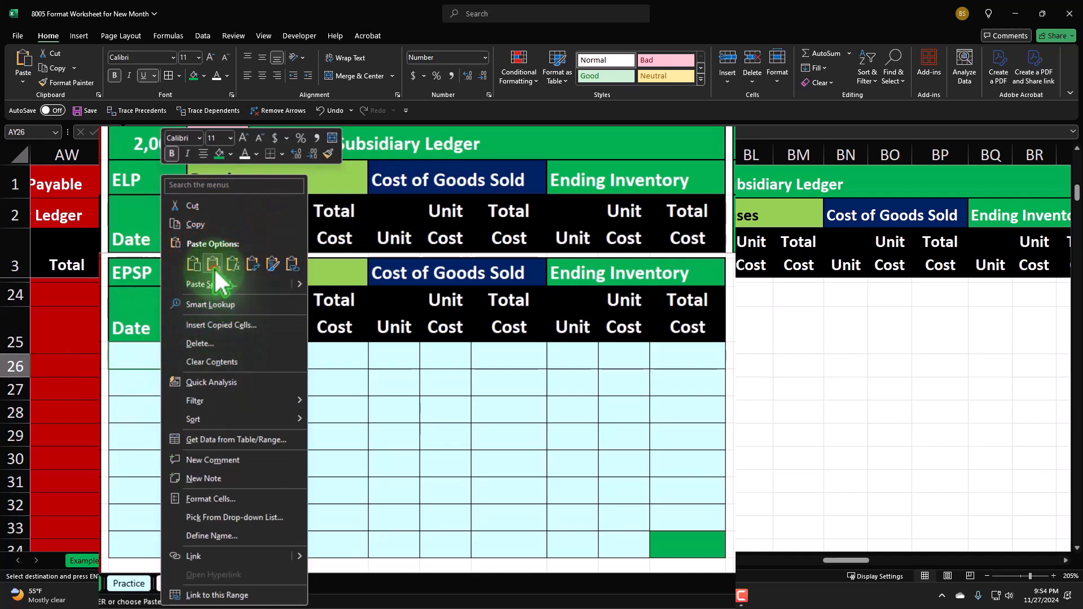
left_click(214, 263)
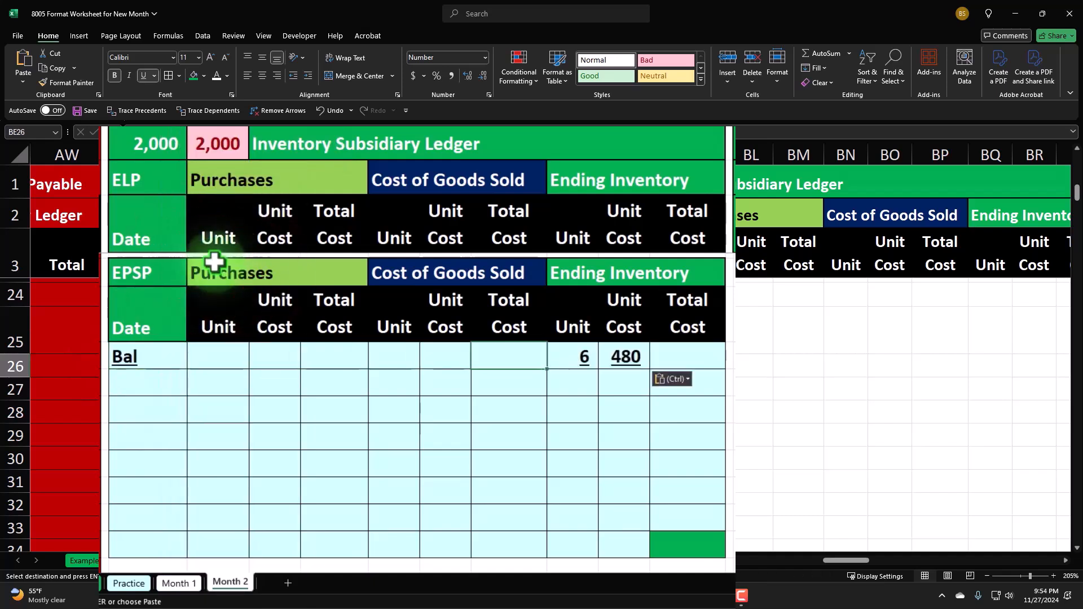
Step: Calculate the EPSP opening total cost in BH26 as units BF26 times unit cost BG26, and carry it into BH27 with =BH26
type("=")
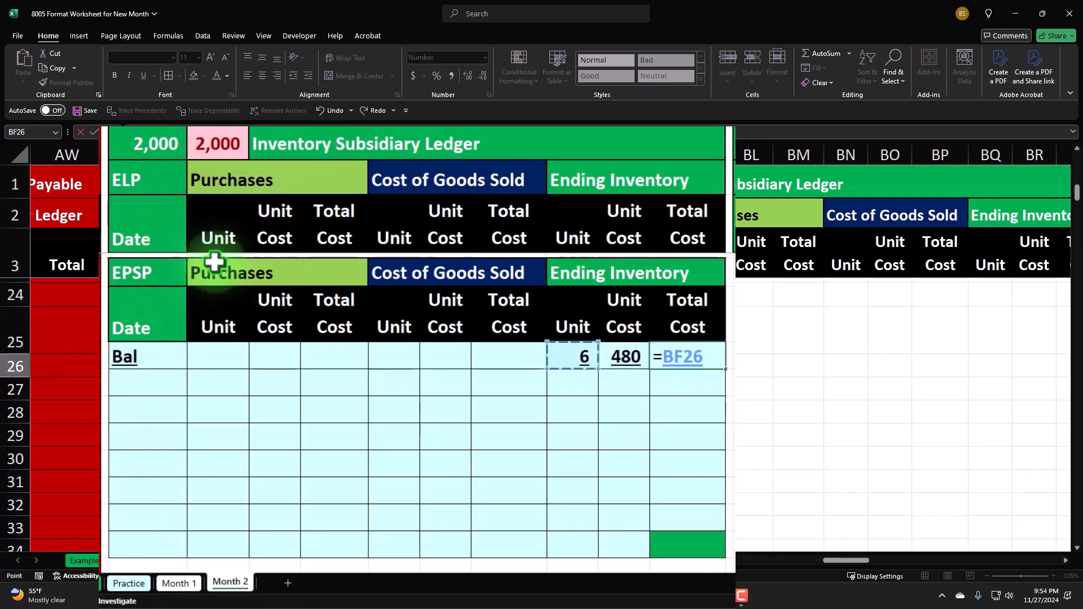
key("Return")
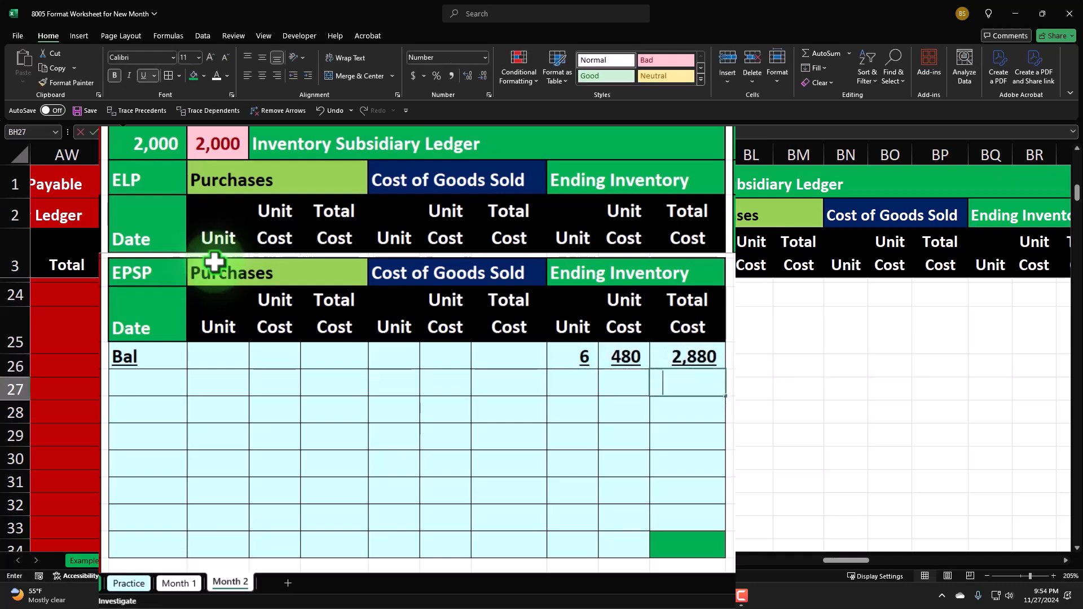
type("=")
key("Return")
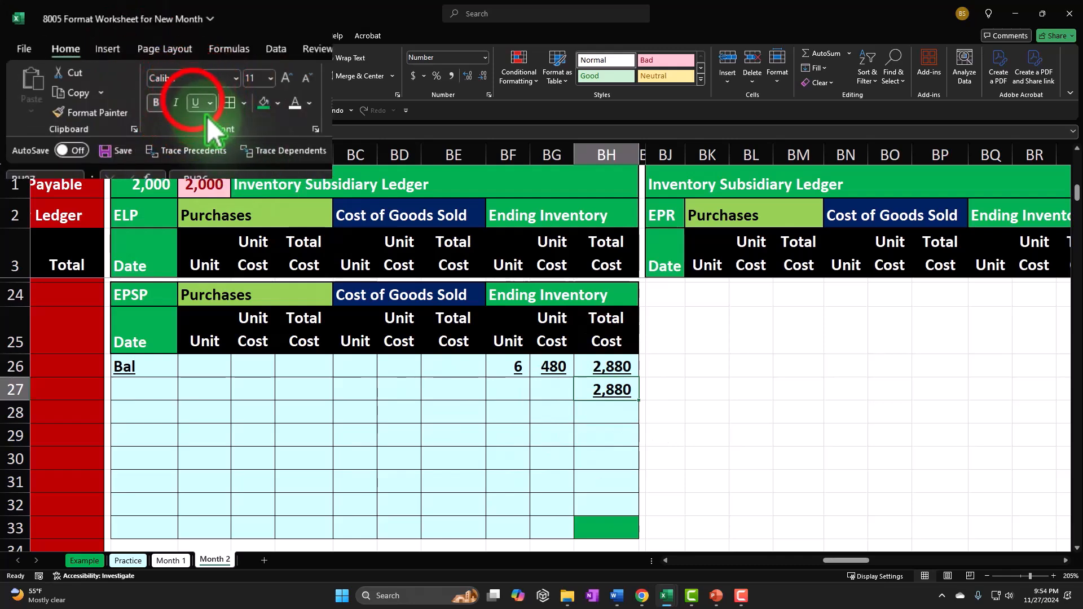
Step: Fill the EPSP carry-forward formula down from BH27 to BH33 without underline, and give BH33 a green fill with white text
left_click_drag(810, 333, 813, 502)
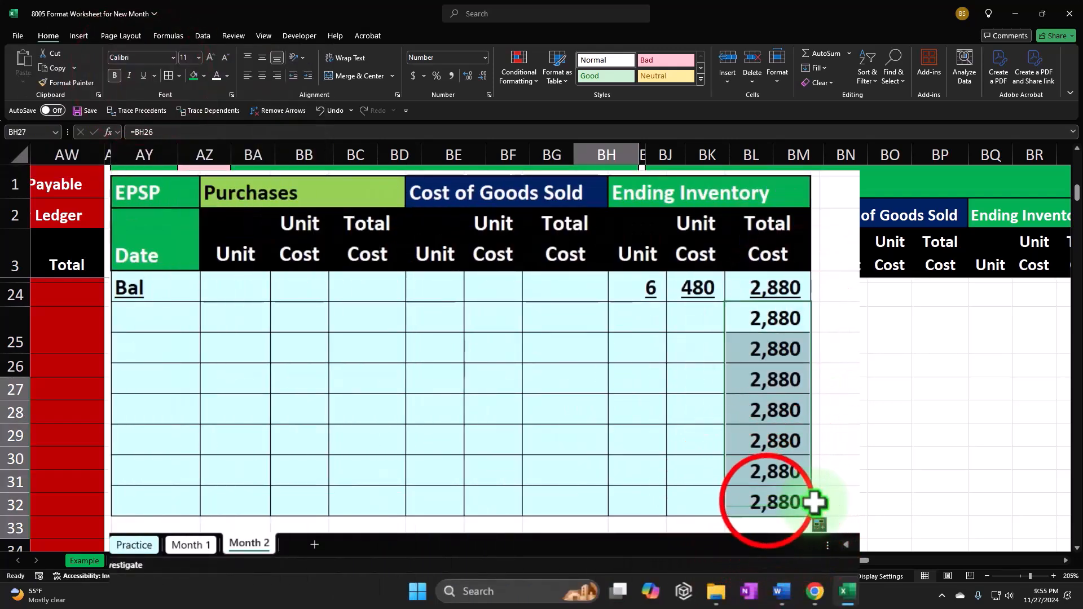
left_click(607, 528)
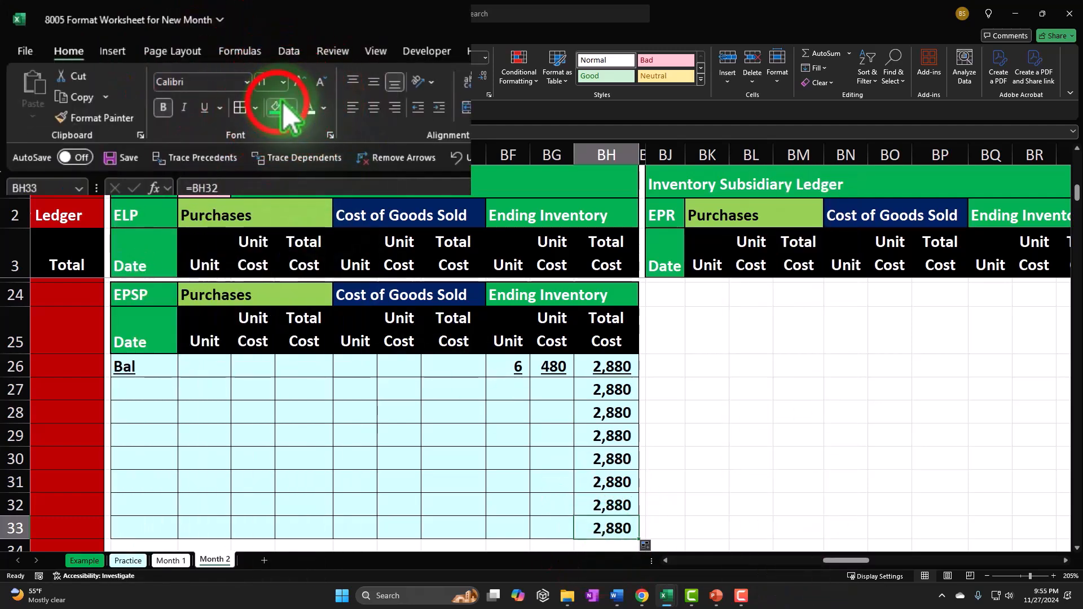
left_click(282, 103)
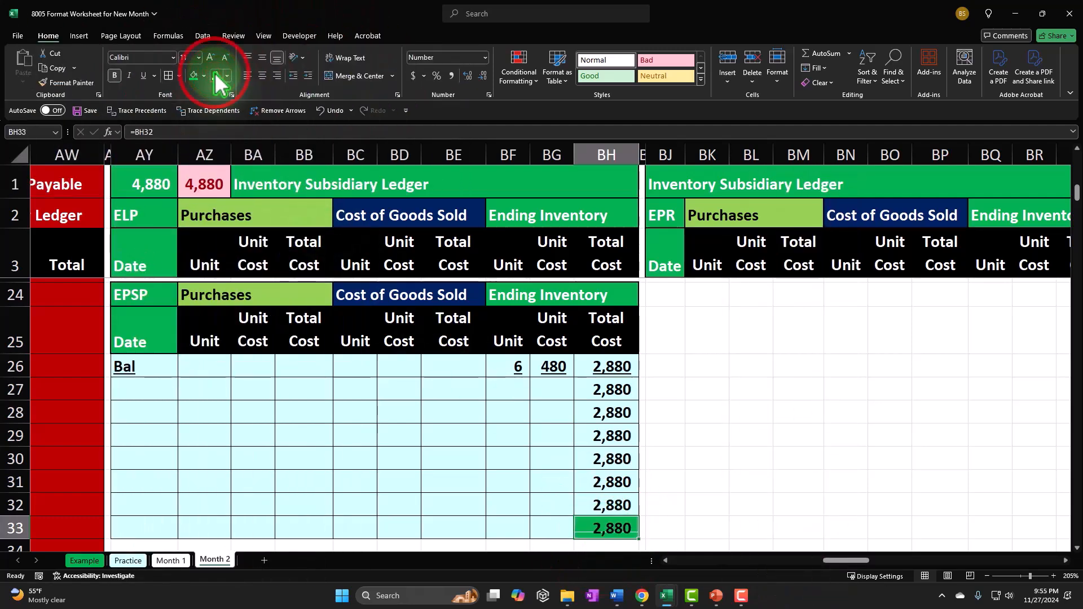
Step: Enter a test value of 0 in the ELP ending inventory unit cell BF7
scroll(851, 420, "up", 7)
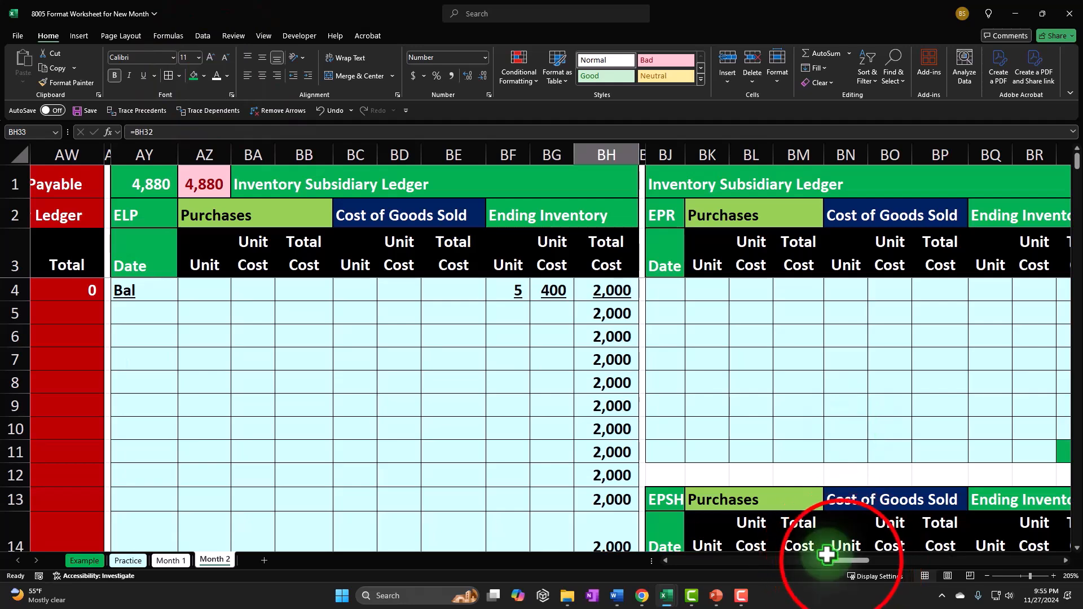
left_click_drag(842, 560, 852, 557)
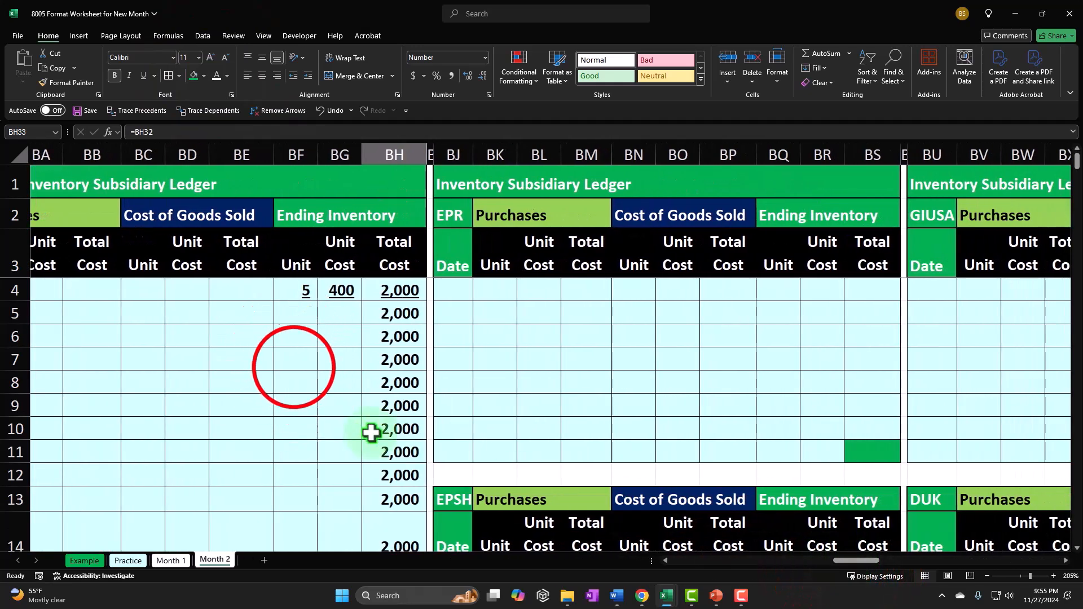
left_click(294, 368)
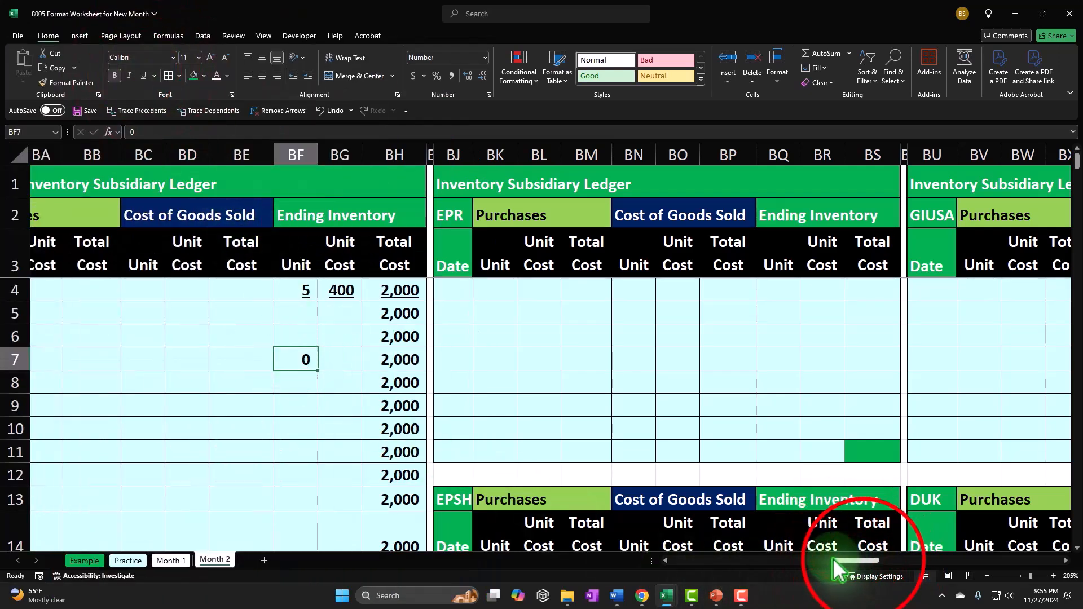
Step: Remove the underline formatting from the ELP ledger cells AY5:BG22 and clear the test value in BF7
left_click_drag(864, 559, 846, 559)
left_click_drag(285, 316, 671, 494)
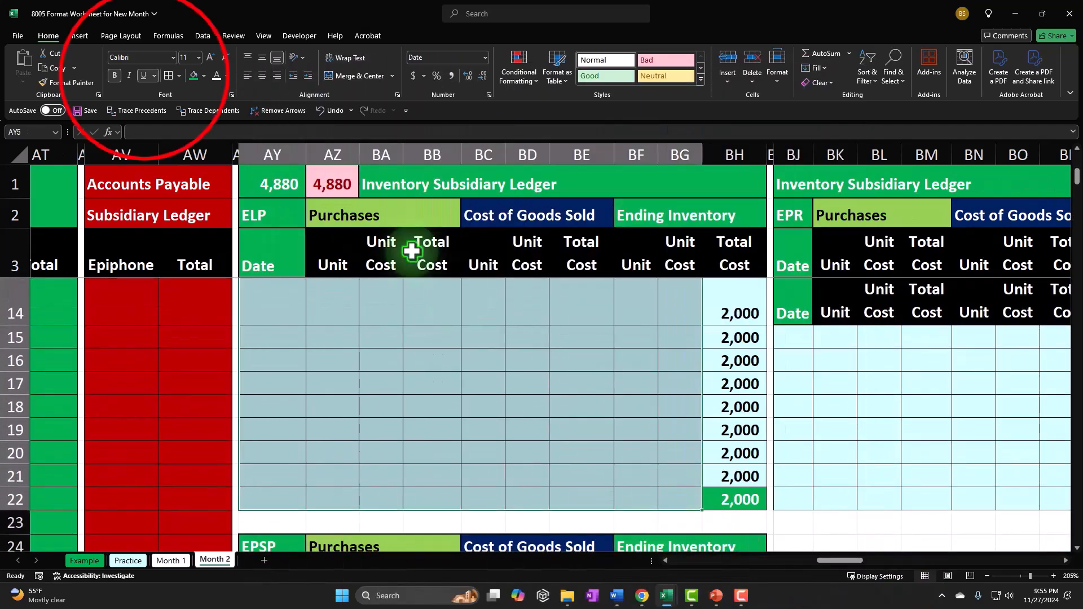
left_click(145, 75)
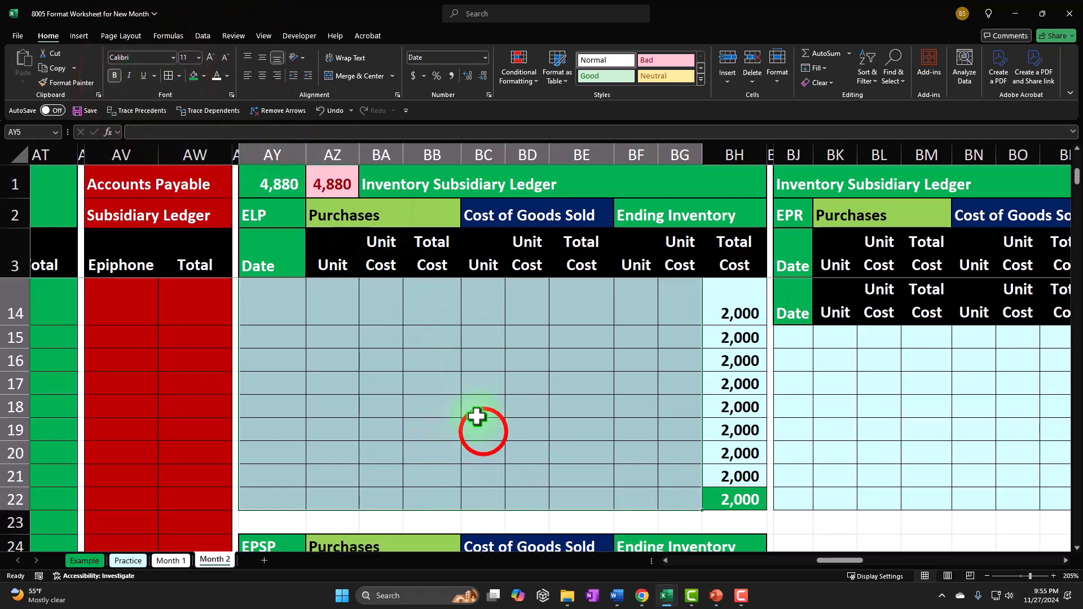
left_click(476, 428)
scroll(476, 429, "up", 3)
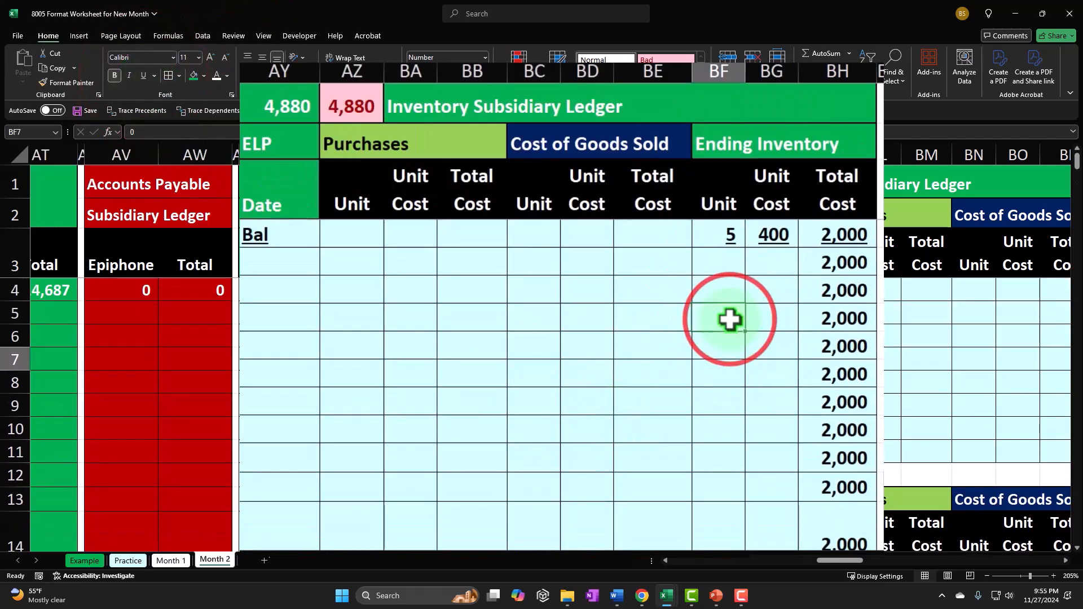
Step: Remove the underline formatting from the EPSP ledger cells AY26:BG33
scroll(601, 395, "down", 7)
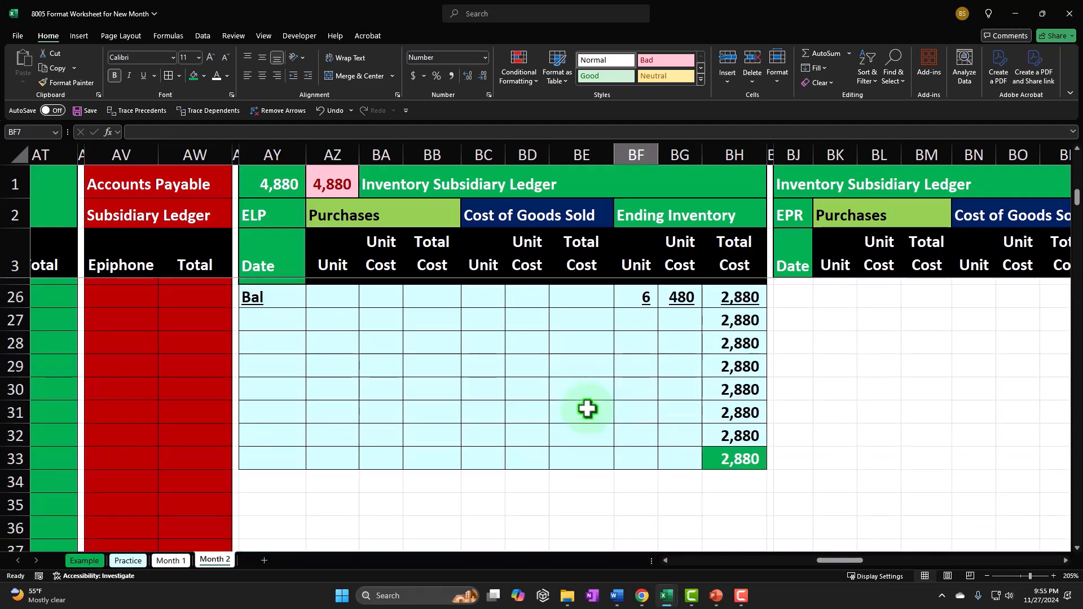
scroll(473, 370, "up", 1)
left_click_drag(271, 389, 643, 521)
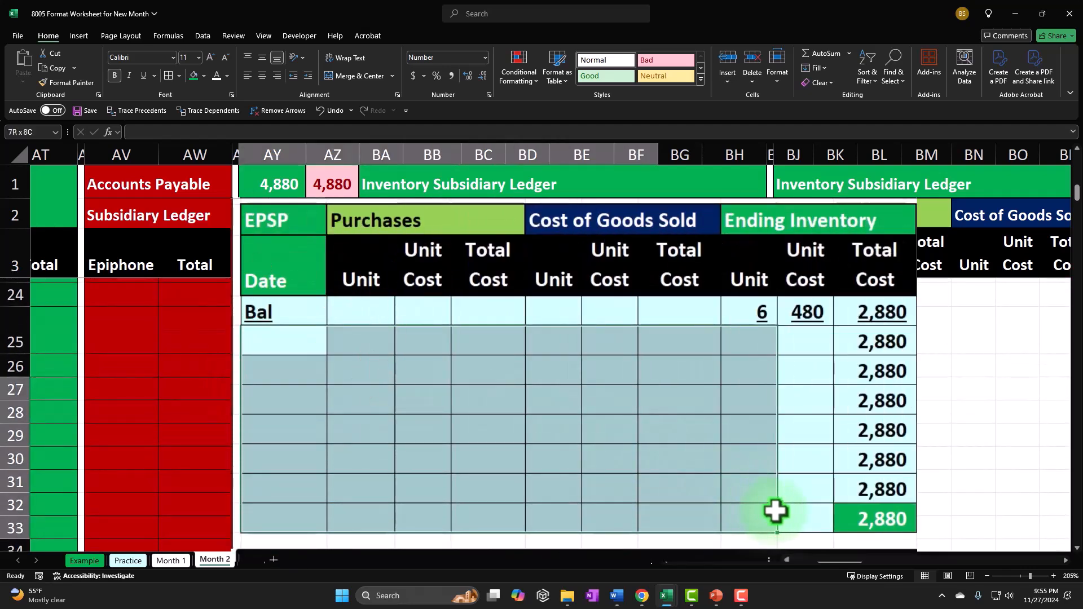
left_click_drag(775, 511, 806, 514)
left_click_drag(265, 366, 662, 523)
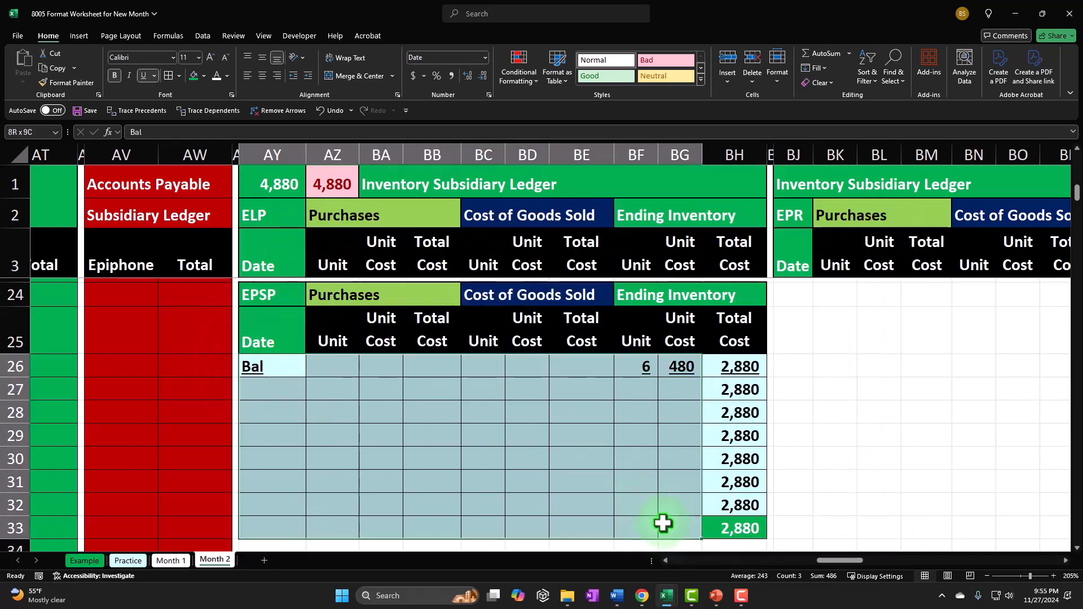
left_click(144, 75)
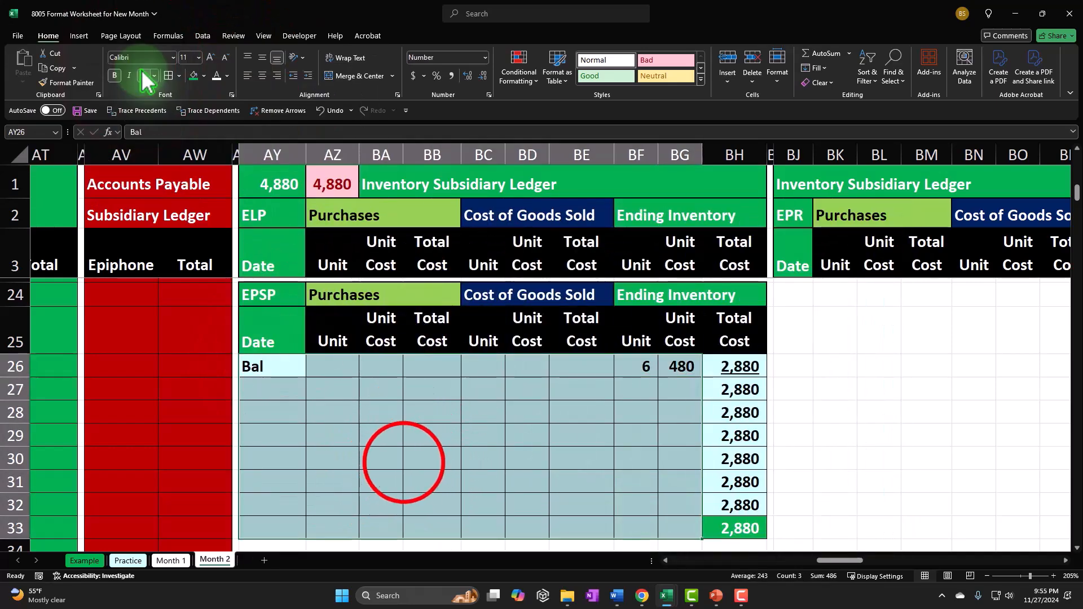
left_click(403, 462)
Step: Remove the underline formatting from the ELP date column cells AY4:AY22
scroll(406, 459, "up", 7)
left_click_drag(276, 292, 278, 503)
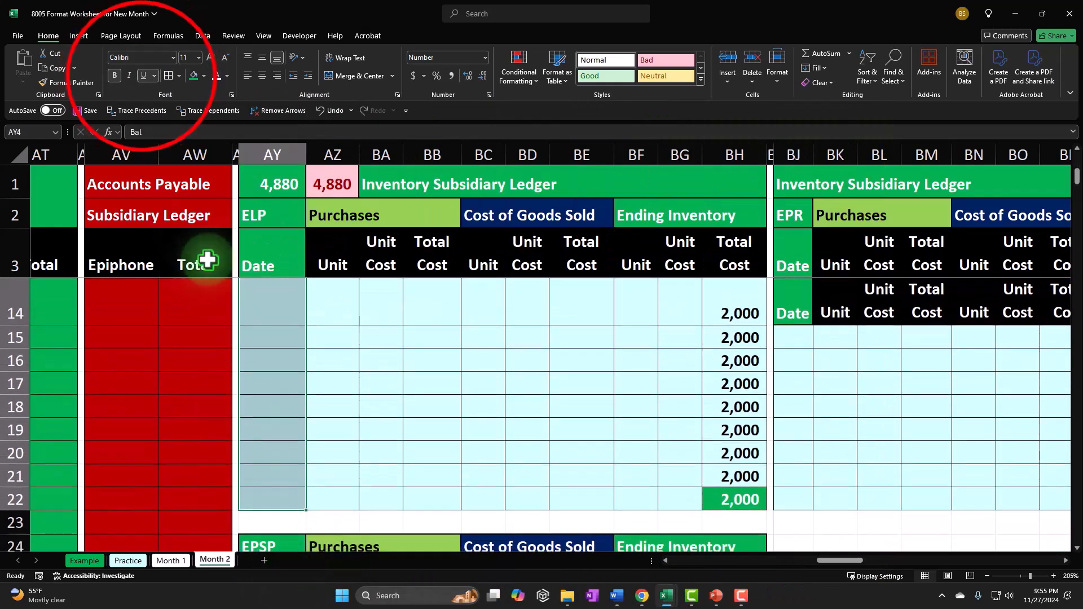
left_click(541, 401)
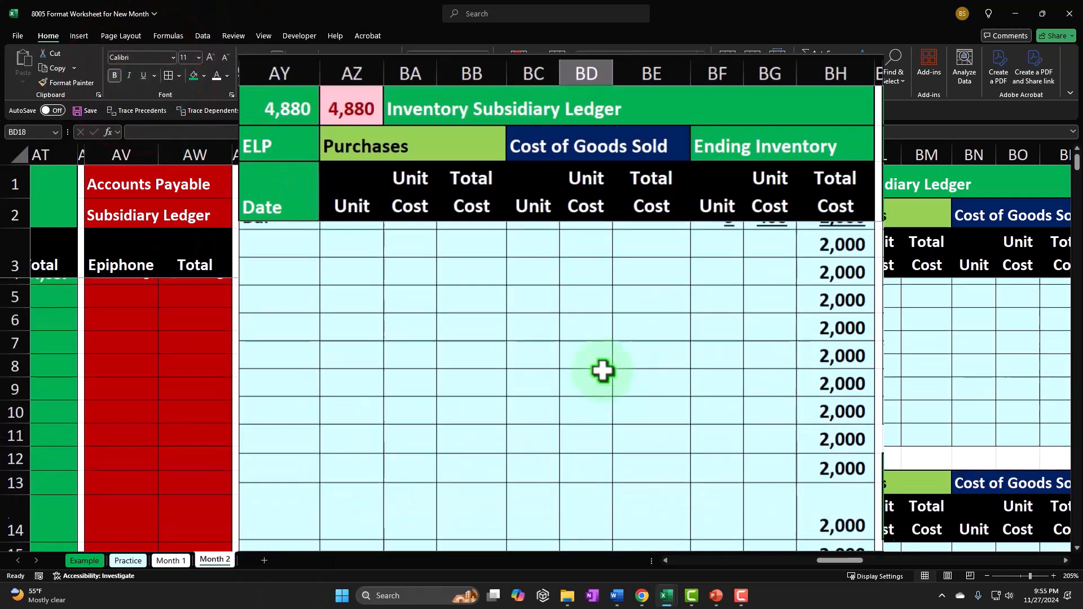
Step: Remove the underline formatting from the EPR ledger cells BJ4:BS11
left_click_drag(827, 562, 855, 563)
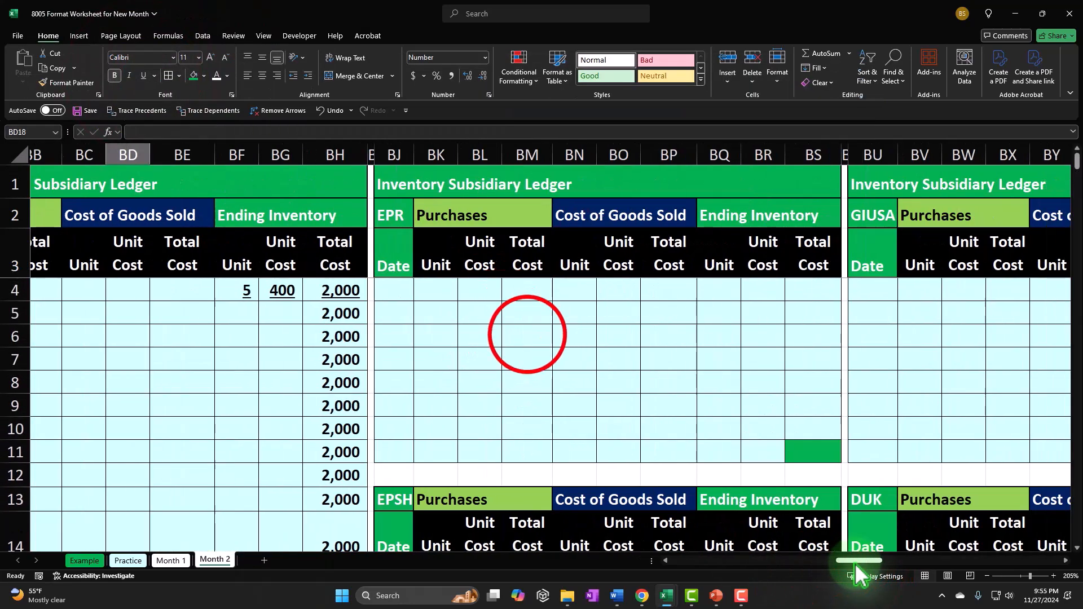
left_click(527, 334)
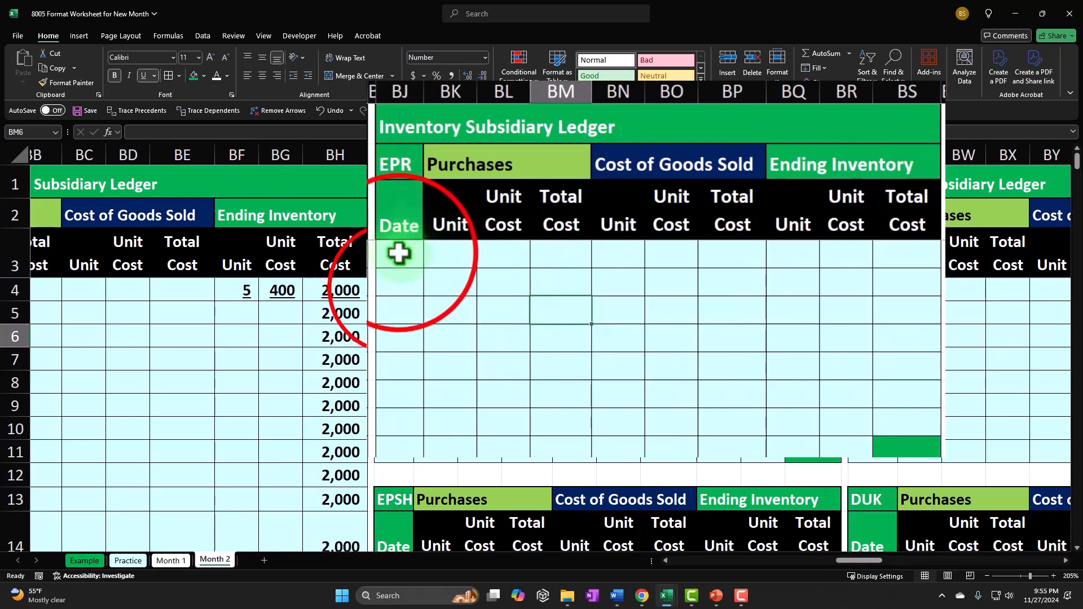
left_click_drag(393, 288, 789, 450)
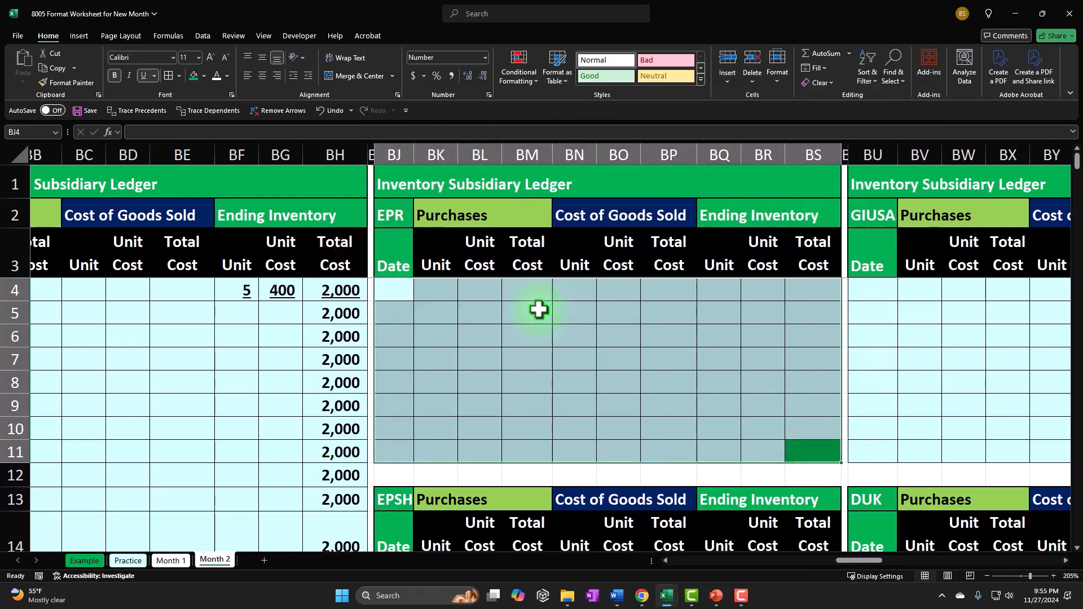
left_click(635, 400)
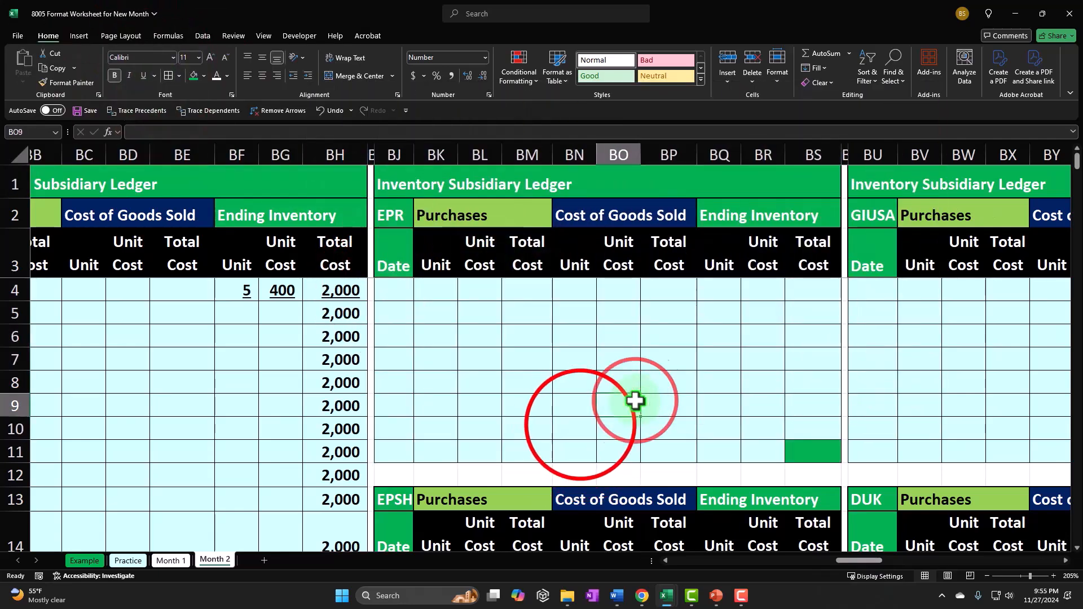
Step: Remove the underline formatting from the EPSH ledger cells BJ15:BS22 and the GIUSA ledger cells BU4:CD11
scroll(632, 406, "down", 3)
mouse_move(394, 362)
left_mouse_down()
mouse_move(781, 493)
mouse_move(812, 524)
left_mouse_up()
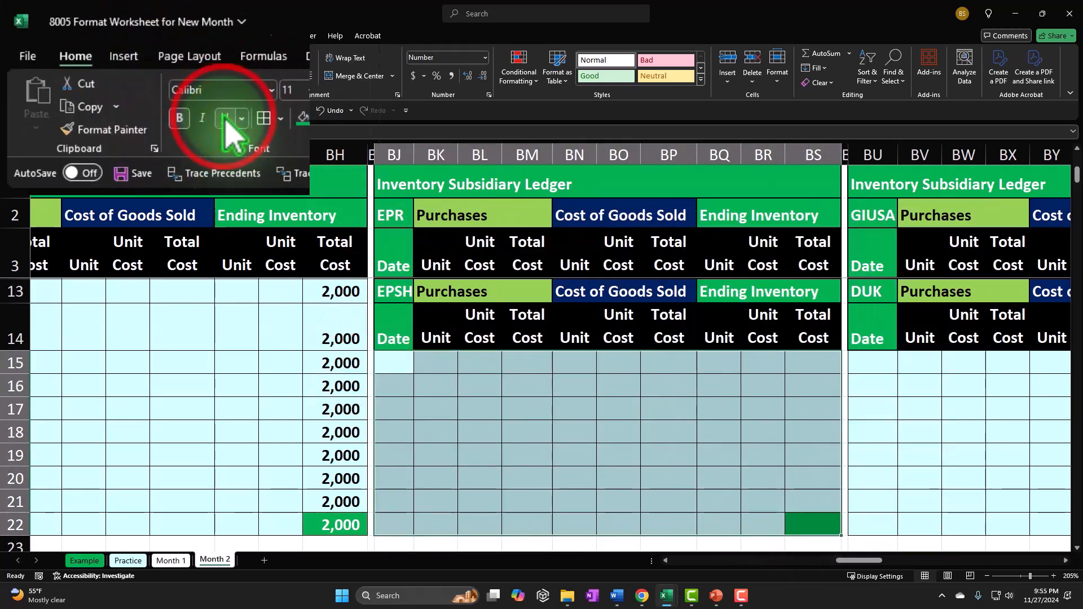
scroll(652, 421, "up", 3)
left_click_drag(870, 564, 899, 561)
left_click_drag(251, 289, 632, 448)
left_click(114, 75)
Step: Remove the underline formatting from the DUK ledger cells BU15:CD22 and the GSB ledger cells CF4:CO11
scroll(452, 360, "down", 3)
left_click_drag(263, 372, 654, 525)
left_click(143, 75)
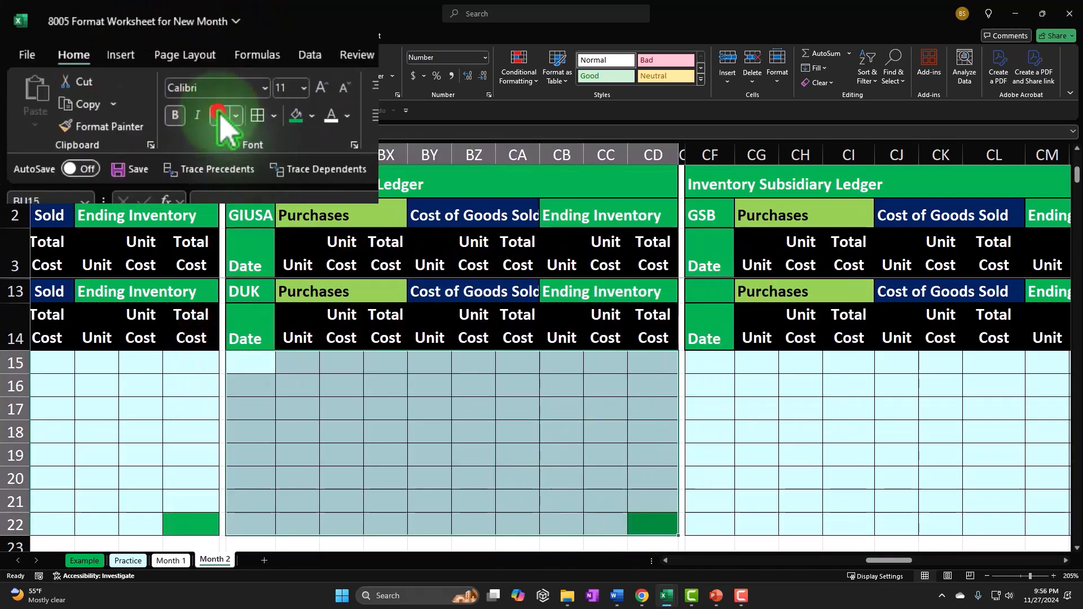
scroll(832, 361, "up", 3)
left_click_drag(710, 292, 991, 445)
left_click(143, 75)
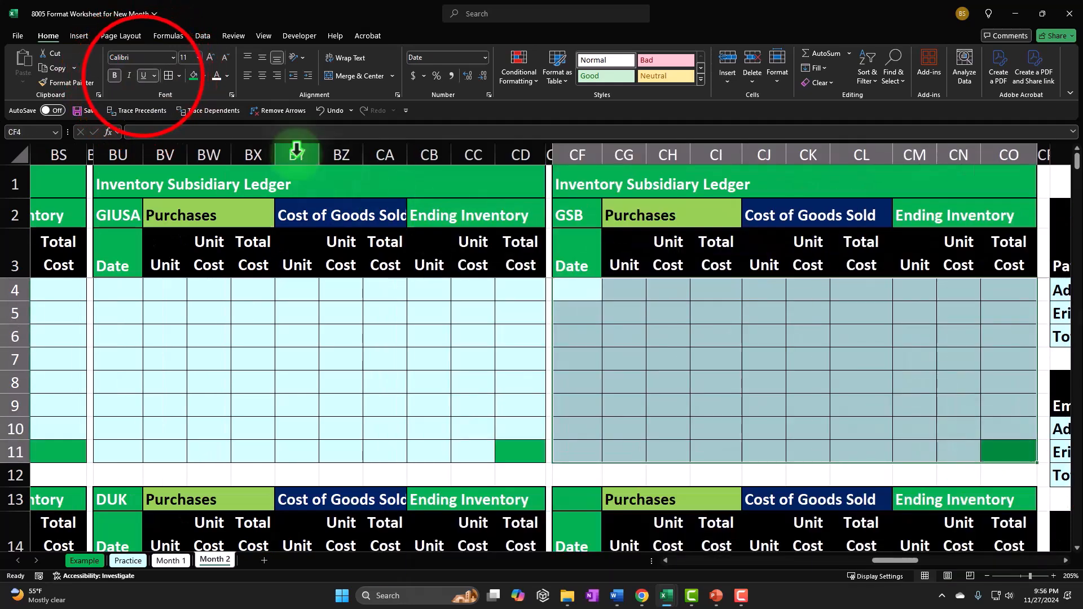
Step: Remove the underline formatting from the blank inventory ledger below GSB, cells CF15:CO22
left_click(725, 372)
scroll(694, 430, "down", 3)
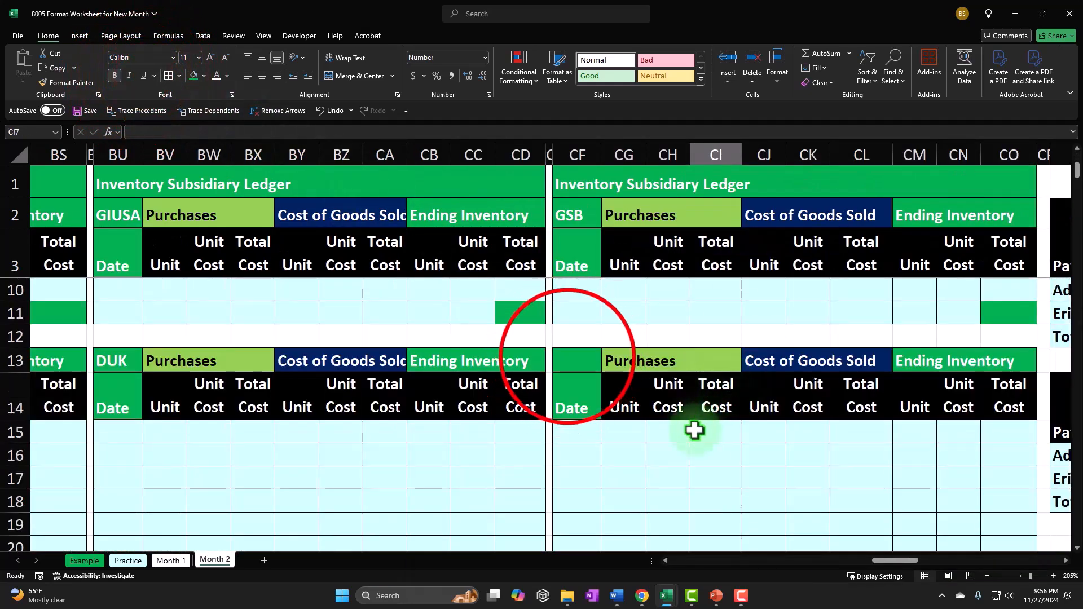
left_click_drag(595, 369, 1009, 525)
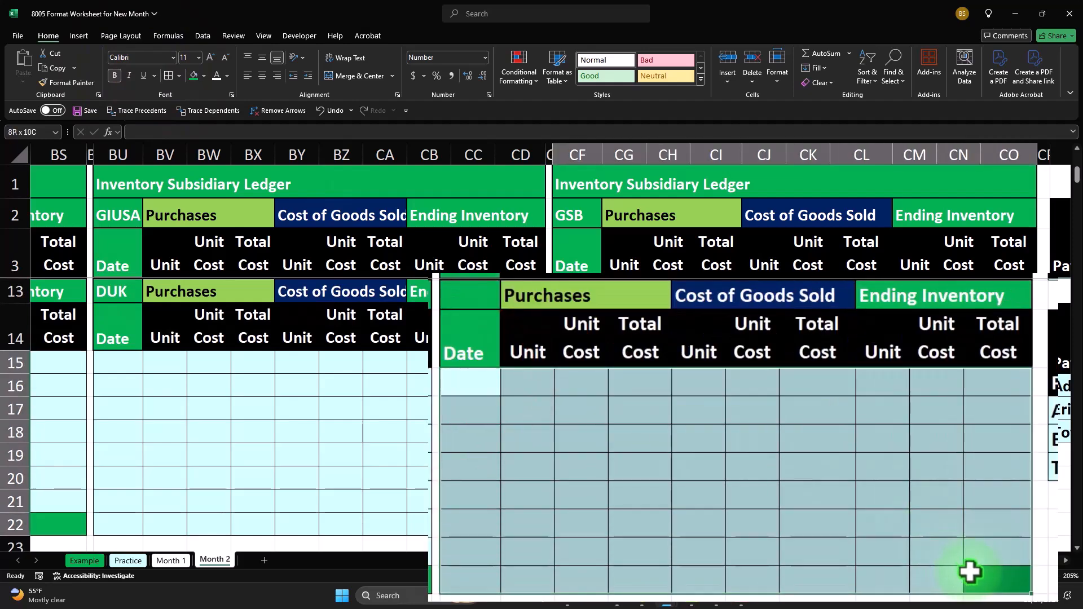
left_click(340, 316)
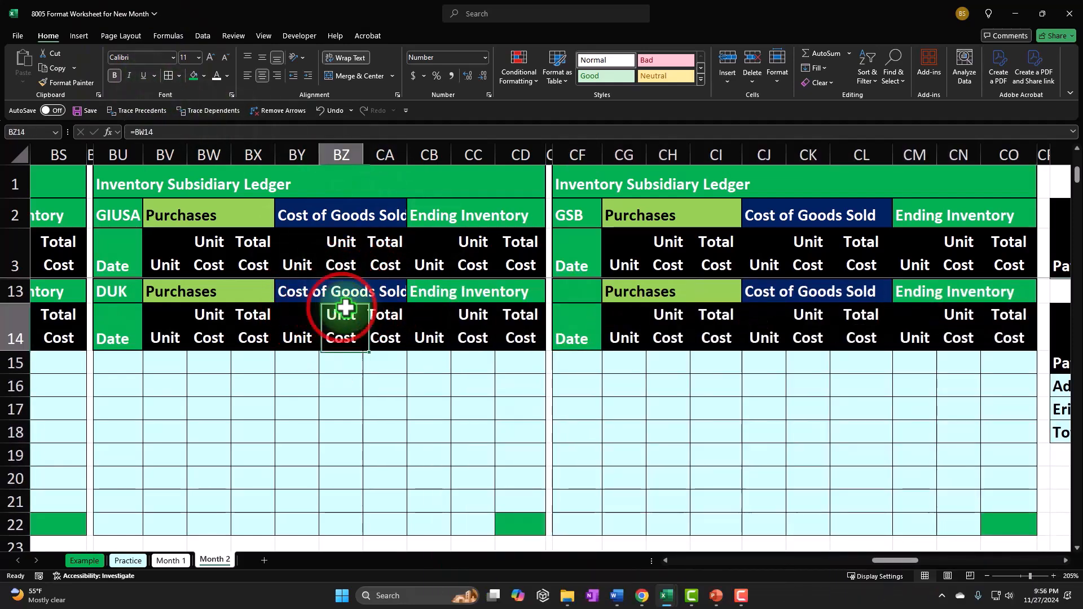
Step: Remove the underline from the ELP ending inventory unit and unit cost cells BF4:BG4
scroll(548, 439, "up", 3)
left_click_drag(909, 561, 874, 567)
left_click(423, 360)
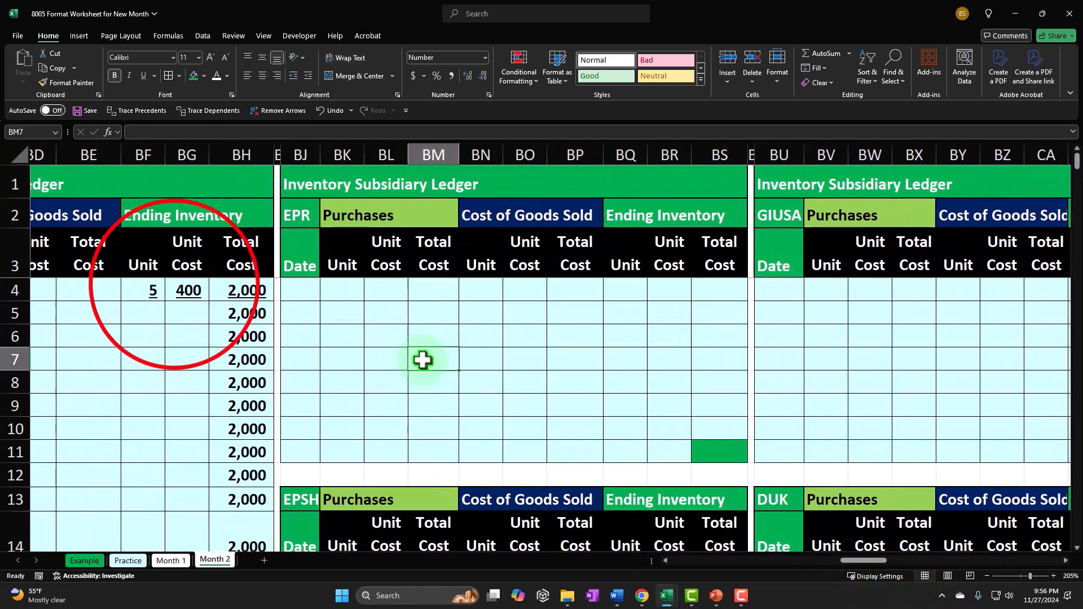
left_click_drag(174, 285, 517, 295)
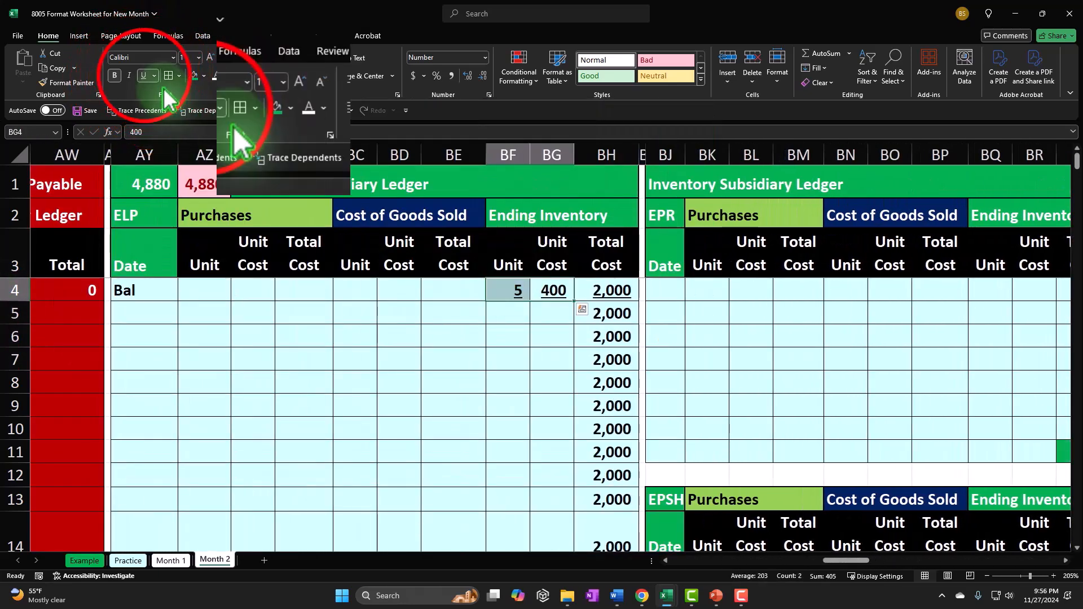
Step: Copy the EPR ledger's last balance row, cells BJ8:BR8, on the Month 1 sheet
key("Right")
key("Right")
key("Right")
key("Right")
key("Right")
key("Right")
key("Right")
key("Right")
key("Right")
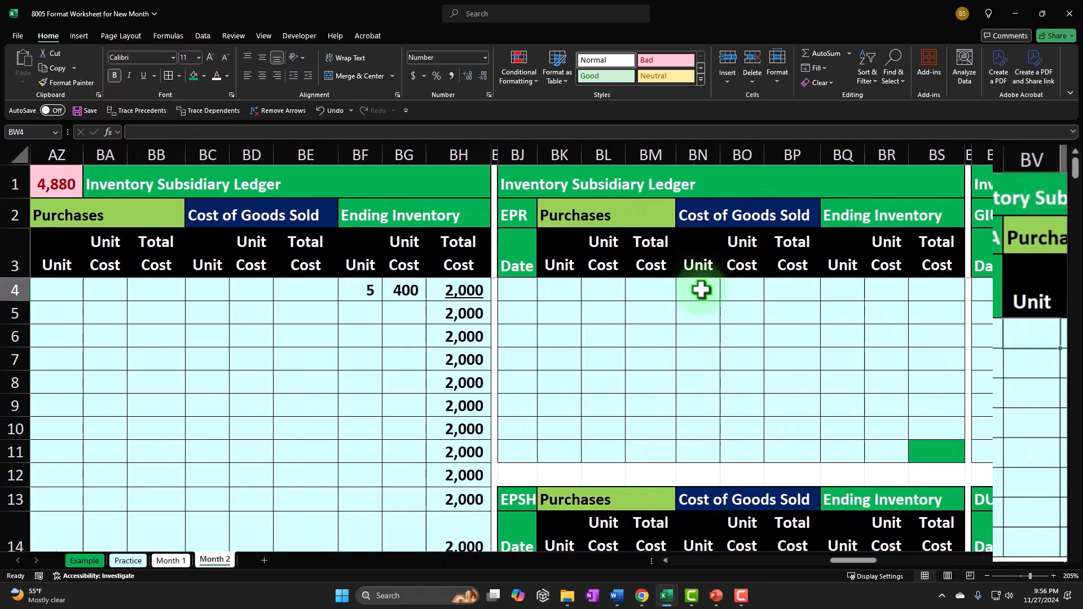
left_click(170, 560)
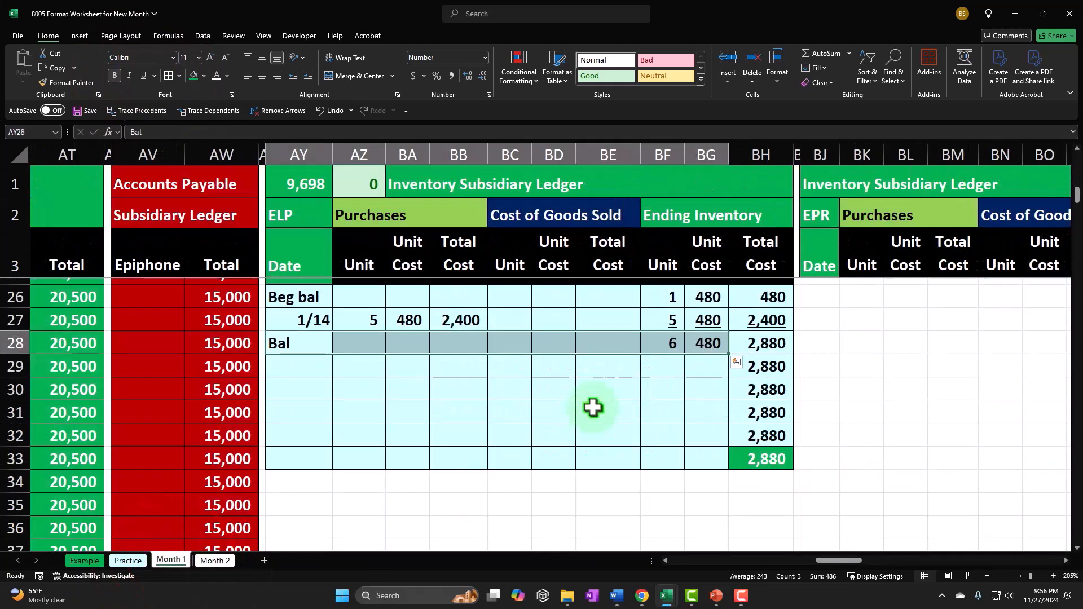
scroll(592, 406, "up", 7)
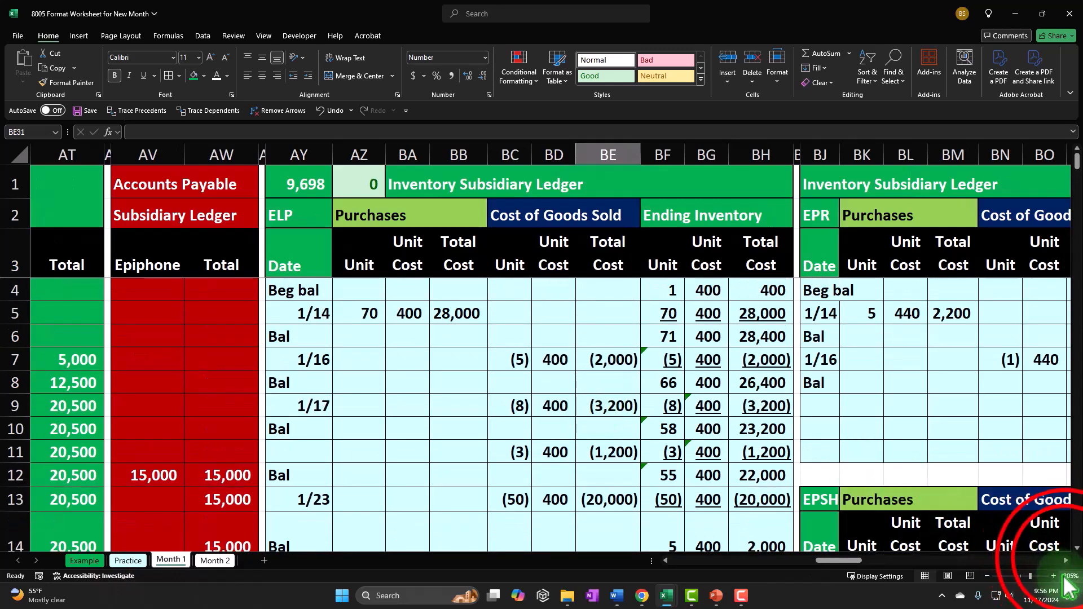
left_click(1065, 560)
left_click(1066, 560)
left_click(1066, 560)
left_click(1065, 561)
left_click(1065, 561)
left_click(1065, 560)
left_click(1065, 561)
left_click(1066, 561)
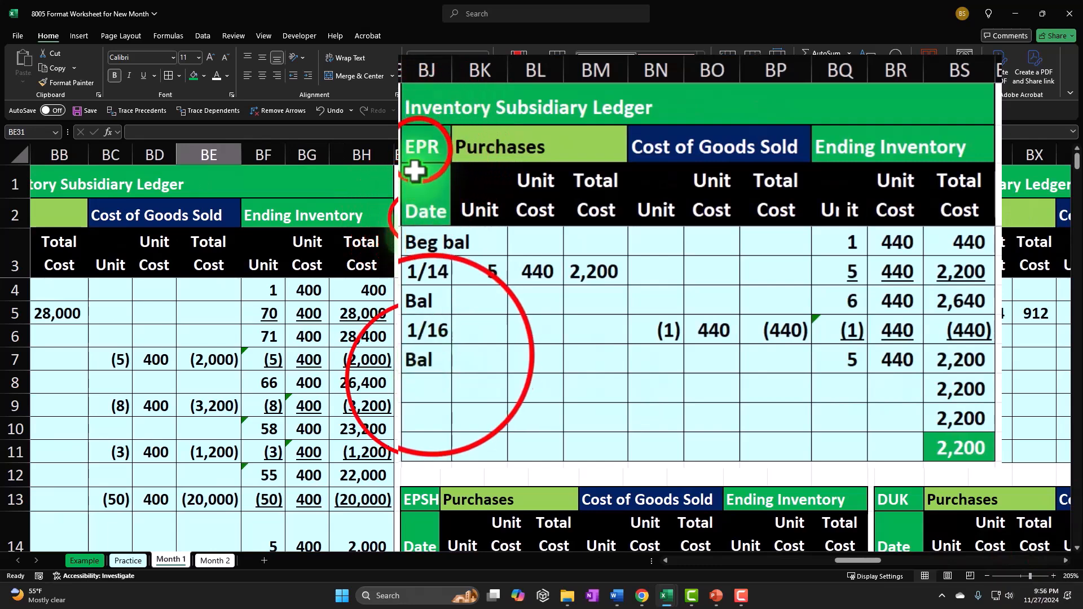
left_click(418, 216)
left_click(424, 380)
left_click_drag(506, 382, 789, 382)
key("ctrl+c")
Step: Paste the copied EPR balance row as values into the Month 2 sheet starting at BJ4
left_click(217, 560)
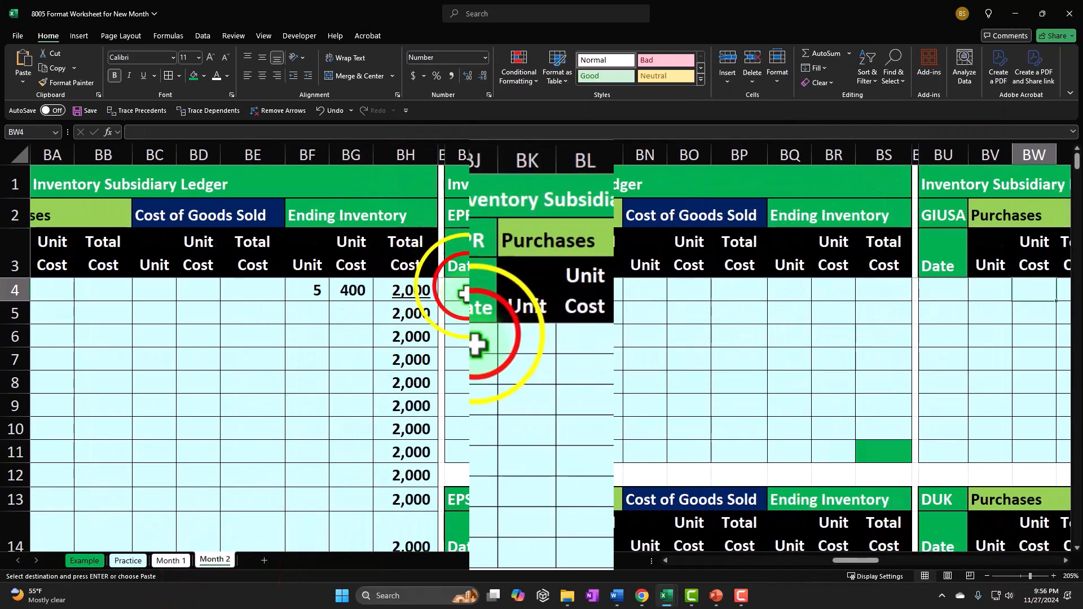
right_click(467, 292)
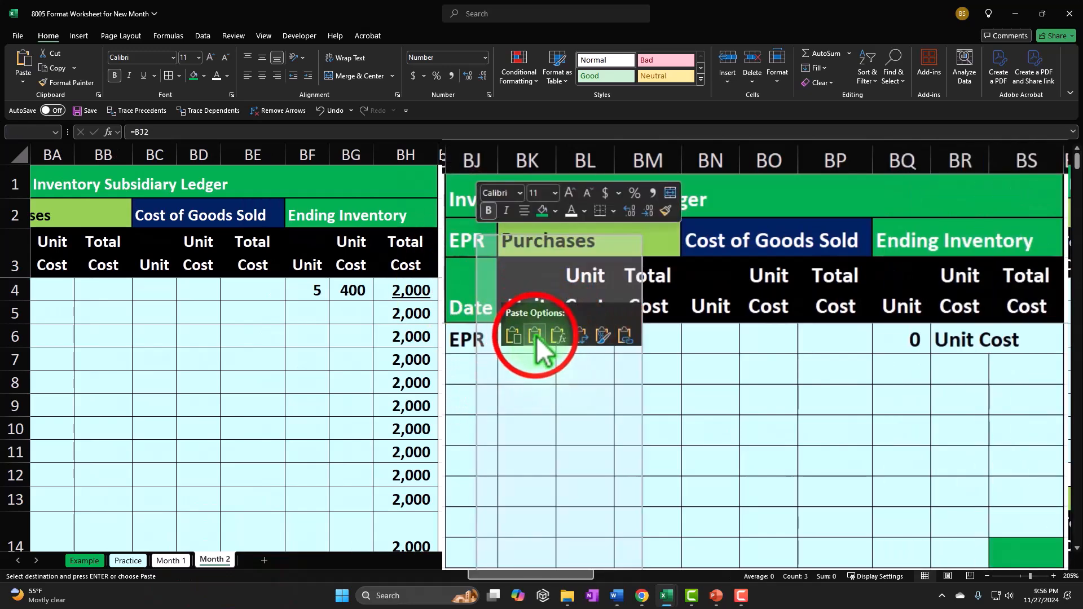
left_click(536, 336)
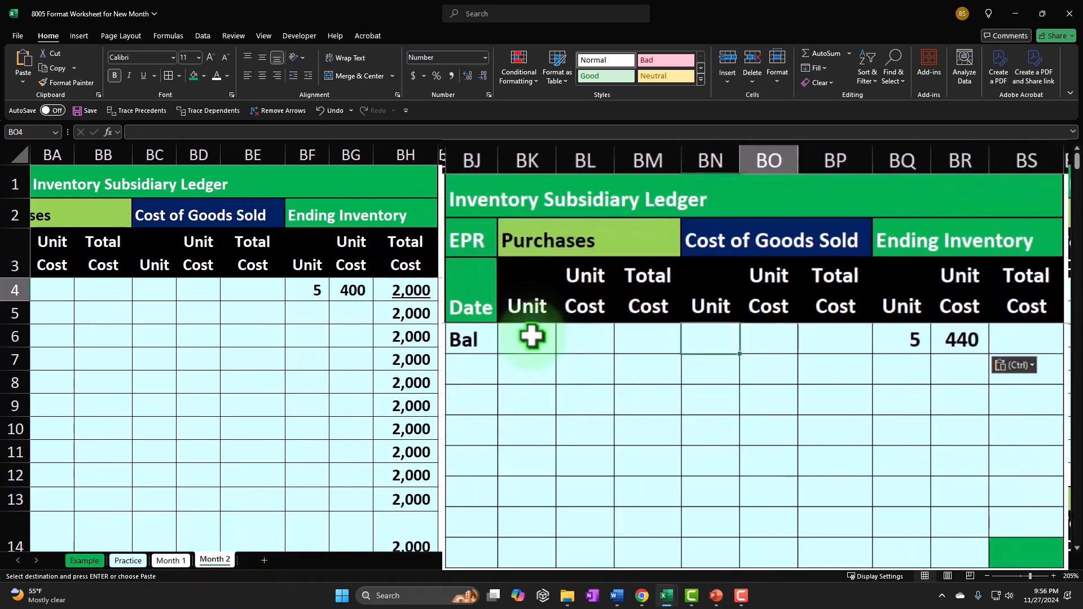
Step: Calculate the EPR total cost in BS4 as =BQ4*BR4, then carry it down BS5:BS11 starting with =BS4
type("=")
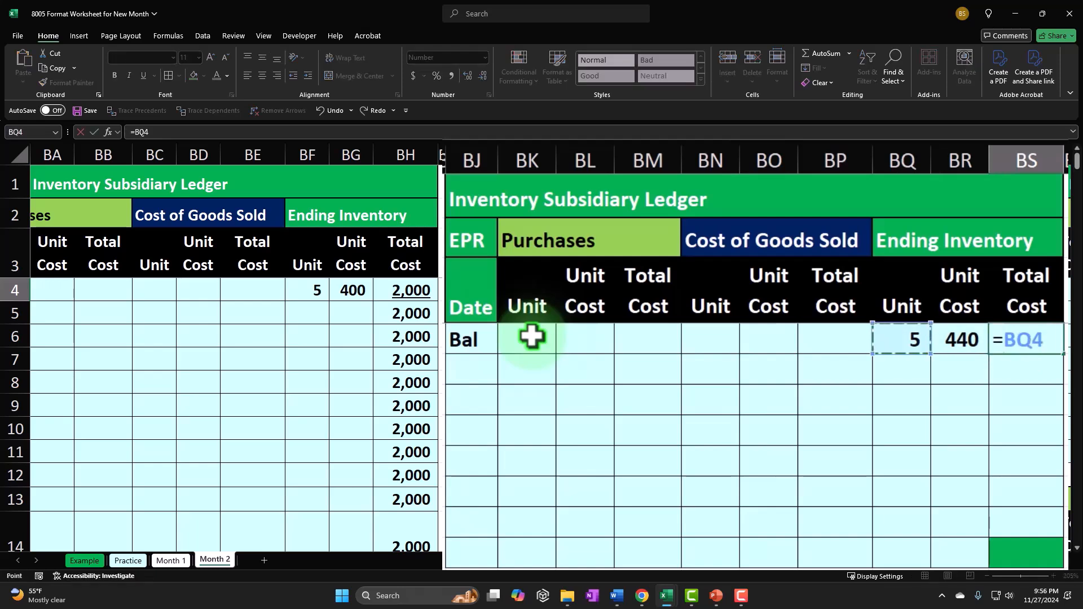
key("Left")
key("Return")
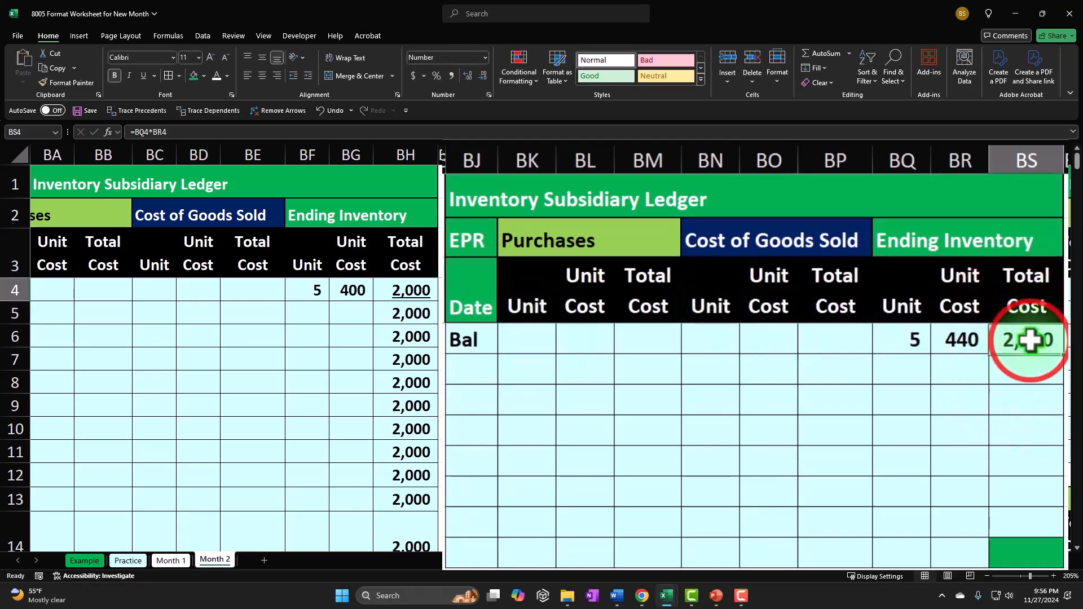
type("=")
key("Up")
key("Return")
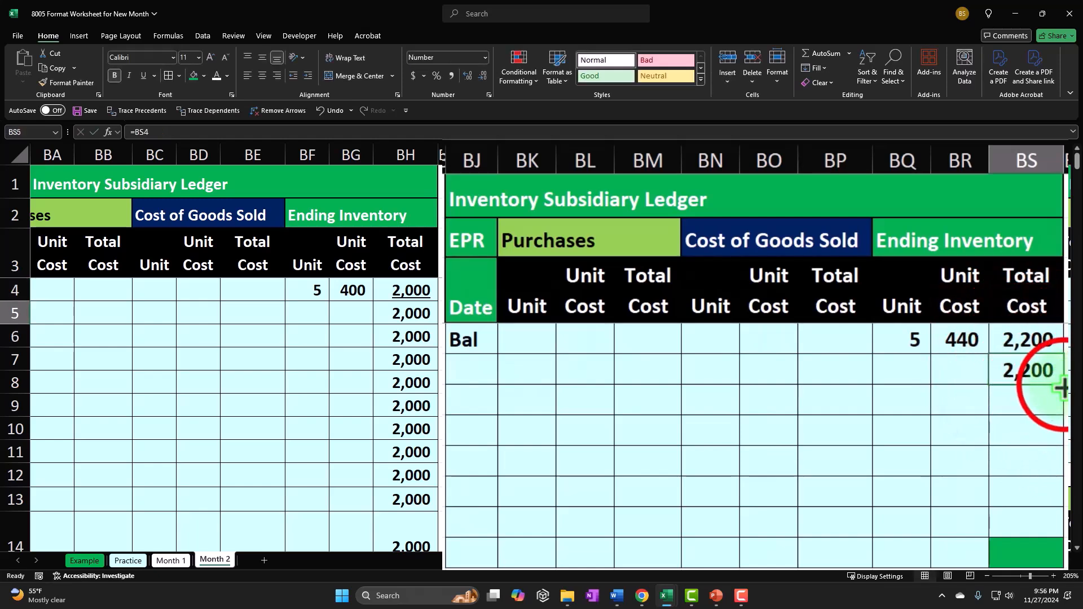
left_click_drag(1062, 562, 1052, 558)
Step: Format the EPR ledger's final total cell BS11 with a green fill and white font
left_click(895, 452)
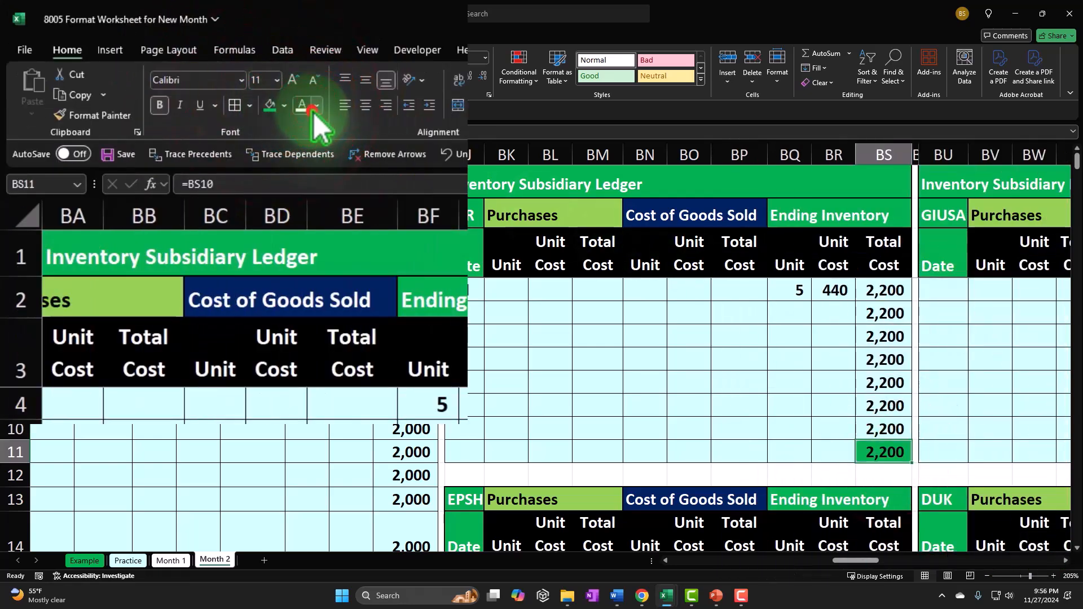
left_click(226, 76)
left_click(300, 111)
Step: Add the missing balance label to the Month 1 EPSH ledger by entering =BJ19 in cell BJ21
left_click_drag(572, 363, 573, 367)
scroll(576, 373, "down", 1)
left_click(577, 384)
scroll(557, 451, "down", 2)
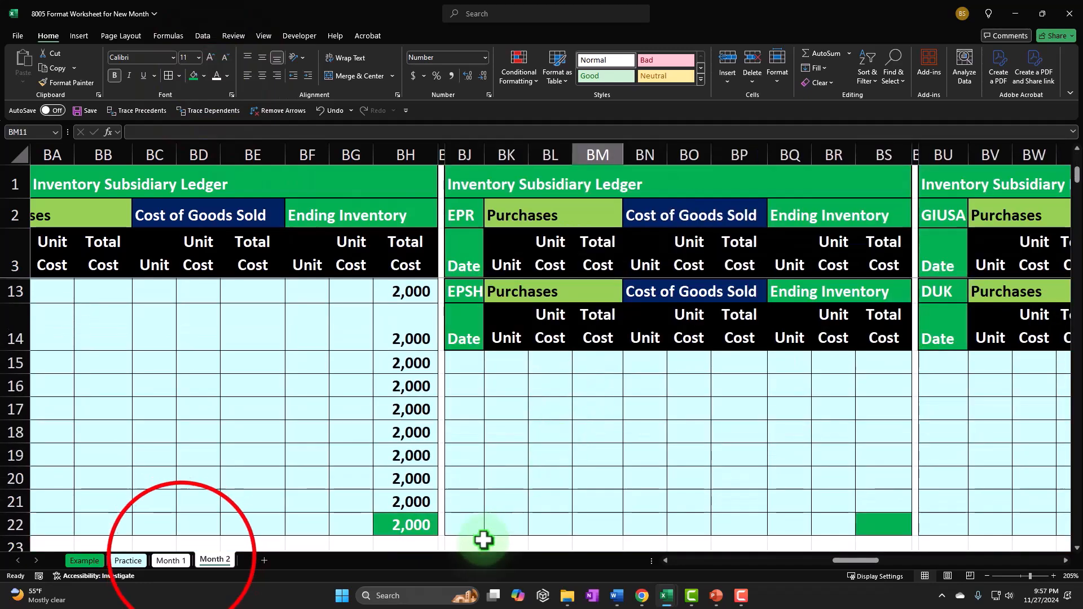
left_click(170, 560)
left_click(600, 440)
scroll(602, 442, "down", 2)
scroll(602, 443, "down", 2)
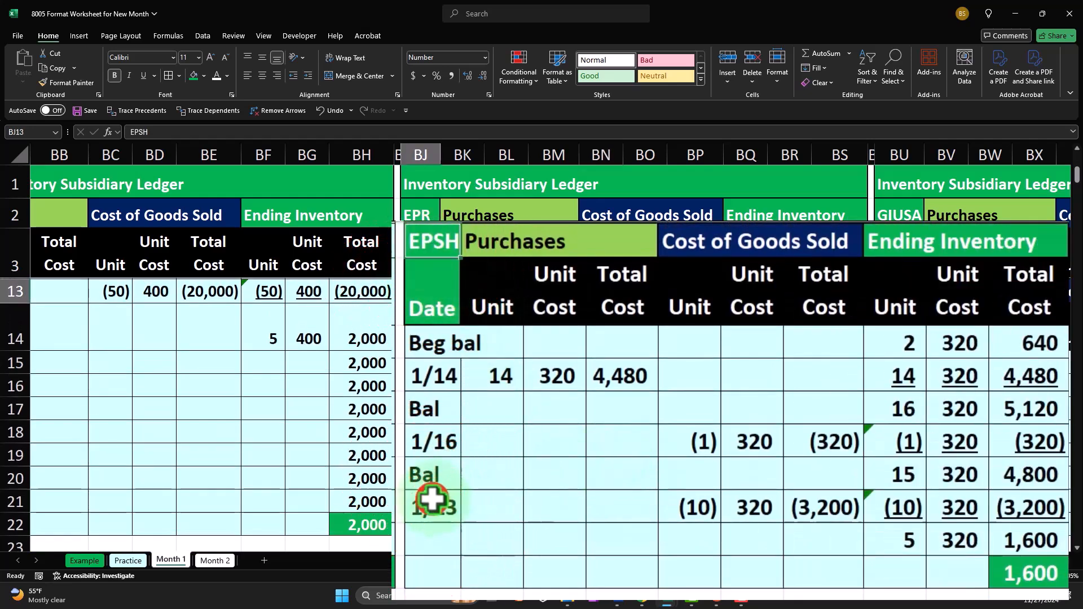
left_click_drag(435, 505, 752, 490)
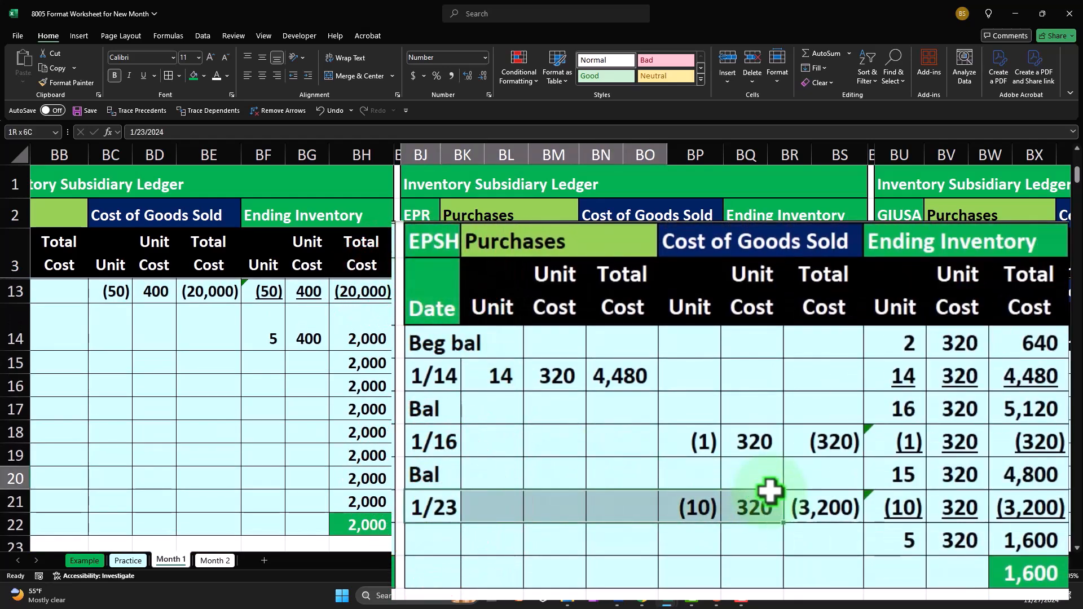
left_click(439, 538)
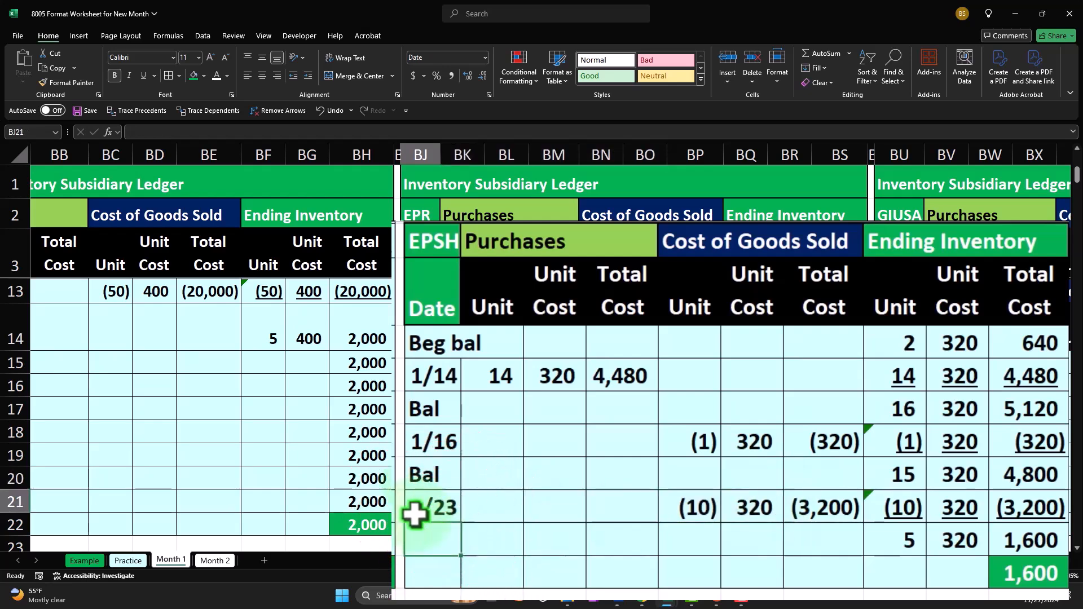
type("=")
key("Return")
Step: Copy the EPSH balance row BJ21:BR21 from Month 1 and paste it as values into Month 2 at BJ15
left_click_drag(430, 541, 953, 543)
key("ctrl+c")
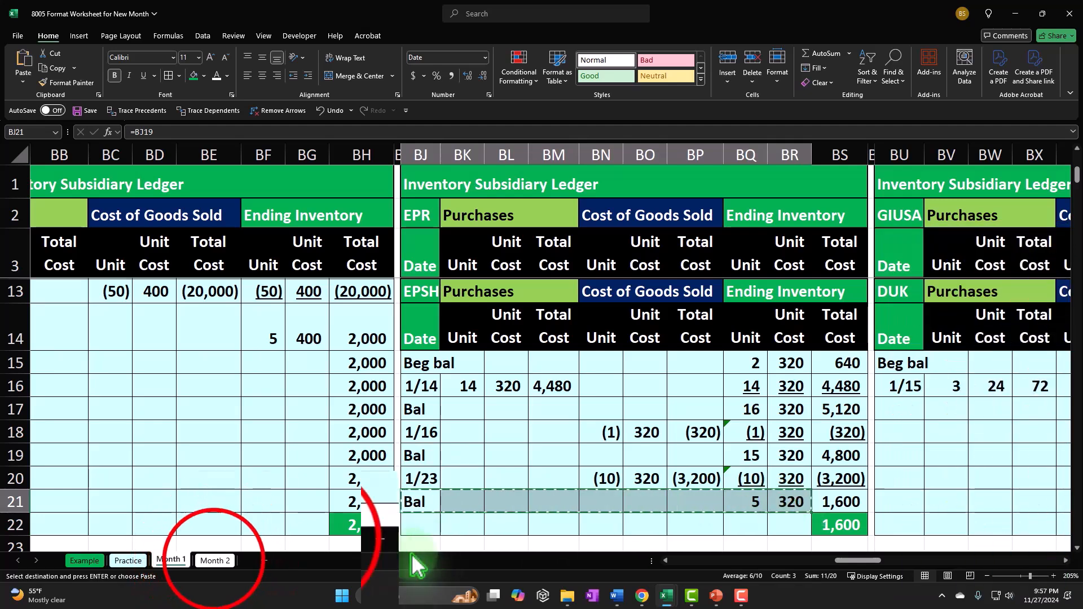
left_click(215, 560)
left_click(468, 364)
right_click(466, 365)
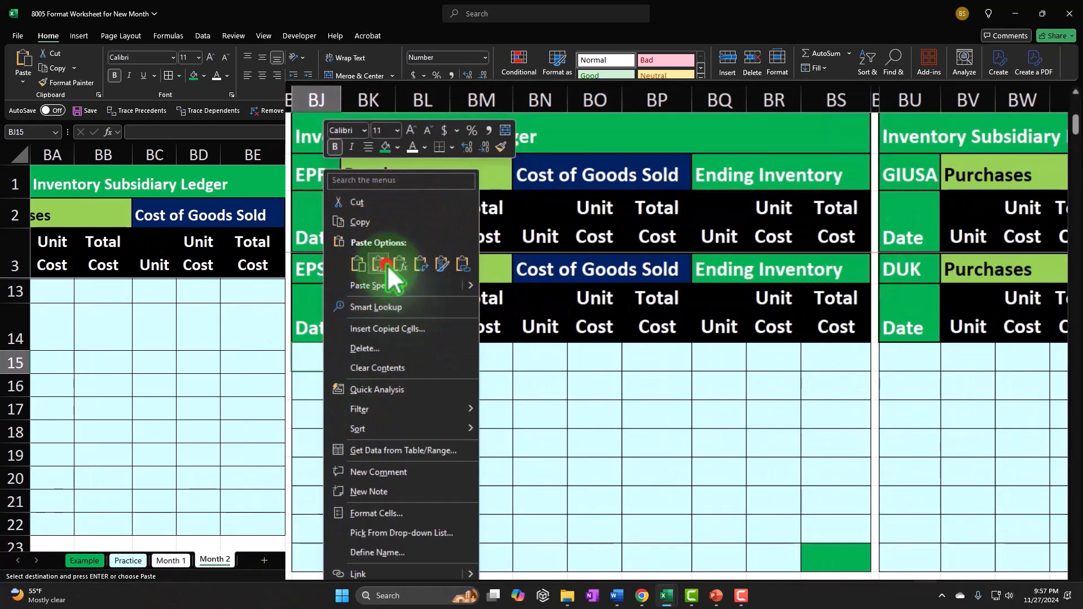
left_click(387, 265)
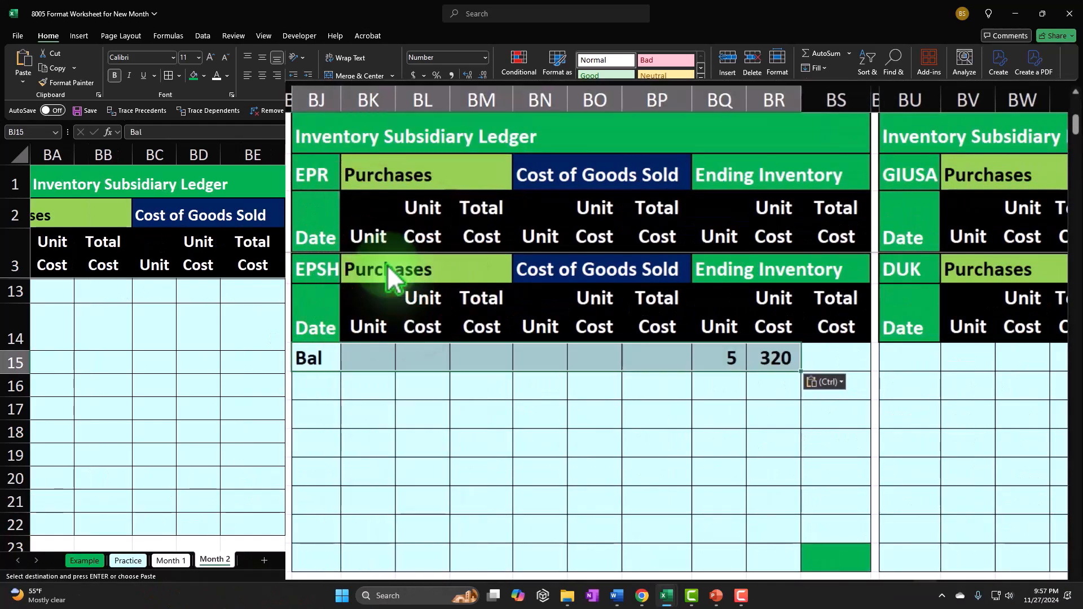
Step: Calculate the EPSH ending inventory total cost in BS15 as =BQ15*BR15
key("Right")
key("Right")
key("Right")
key("Right")
key("Right")
key("Right")
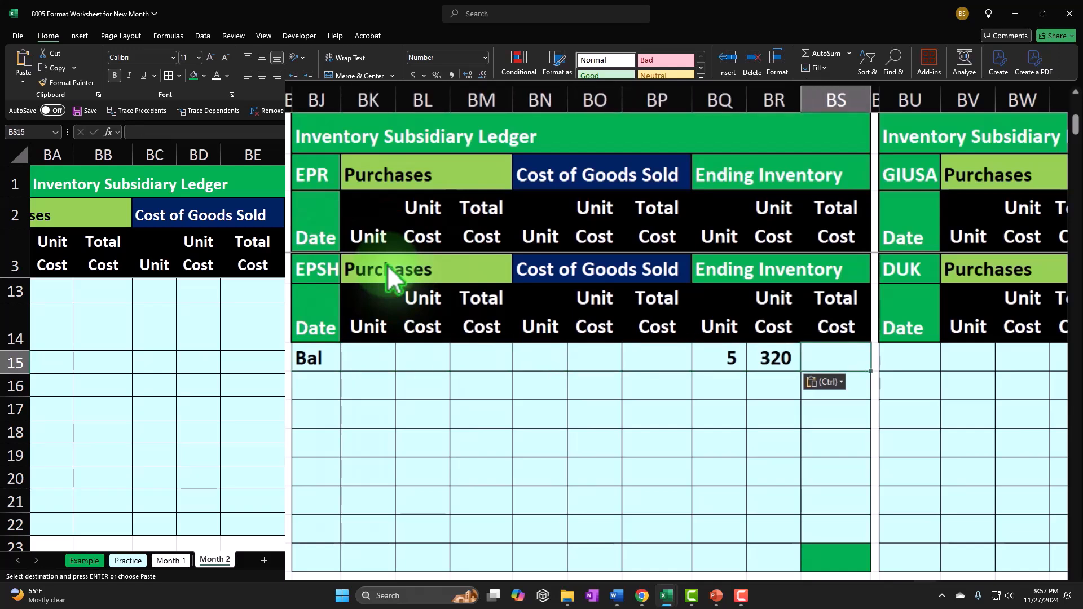
type("=")
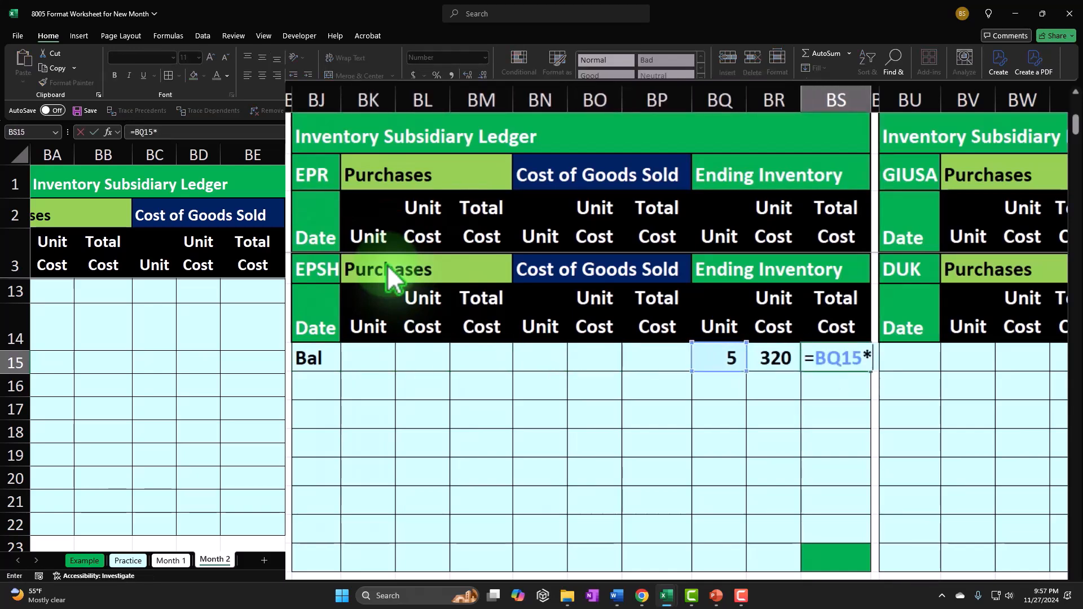
key("Return")
Step: Carry the EPSH total down BS16:BS22 starting with =BS15, and restore the green fill on BS22
type("=")
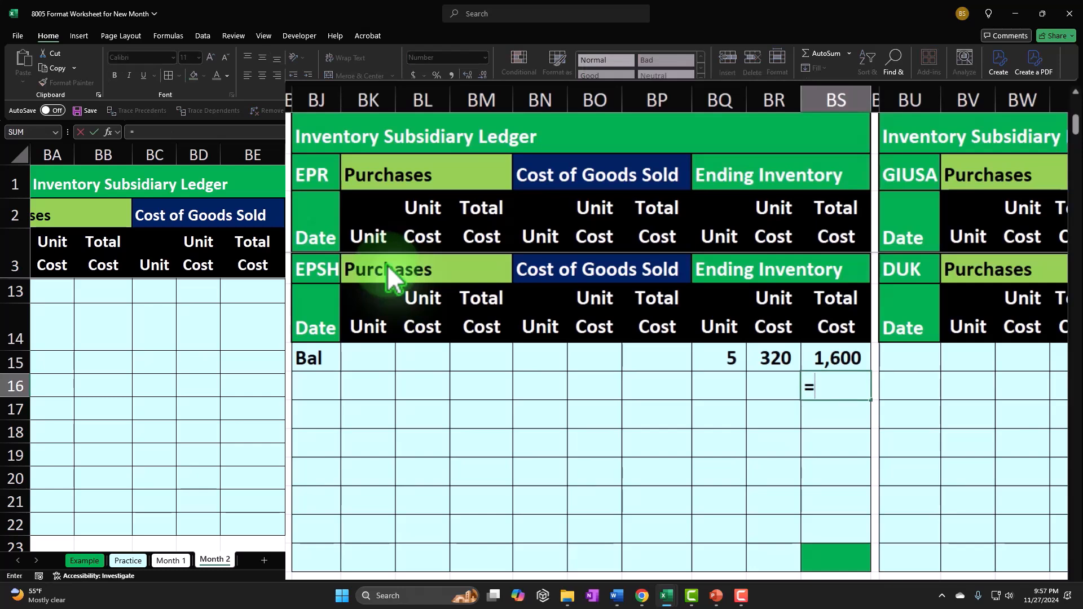
key("Return")
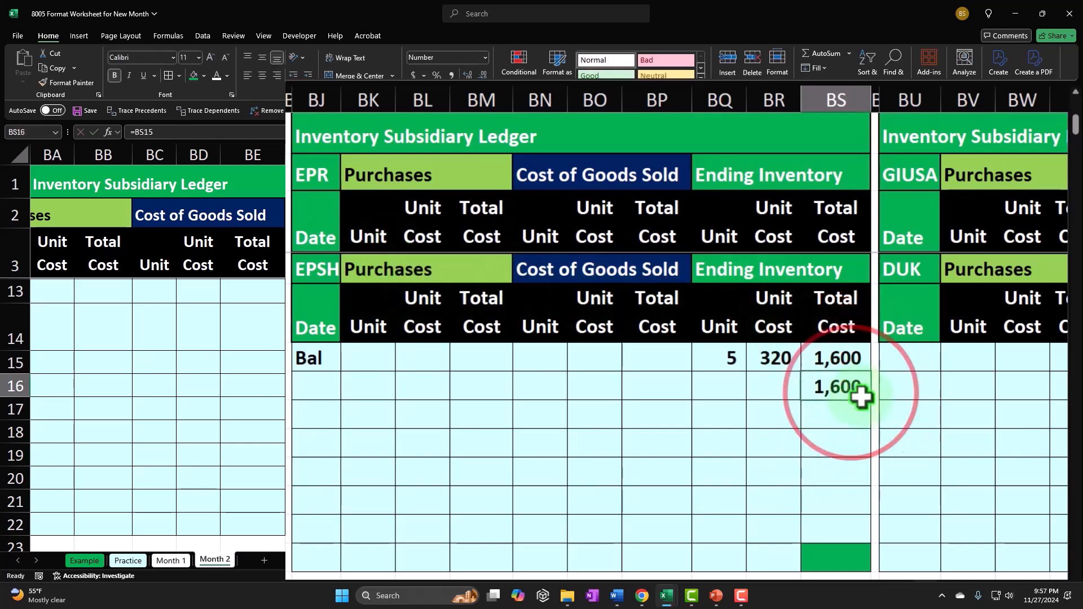
left_click_drag(869, 400, 875, 496)
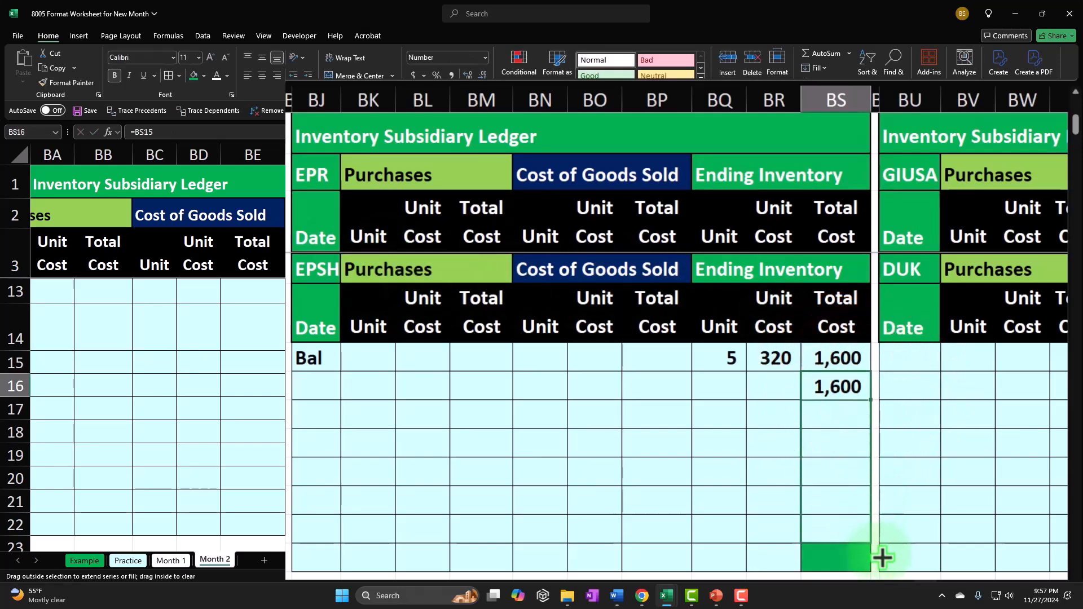
left_click_drag(882, 562, 879, 560)
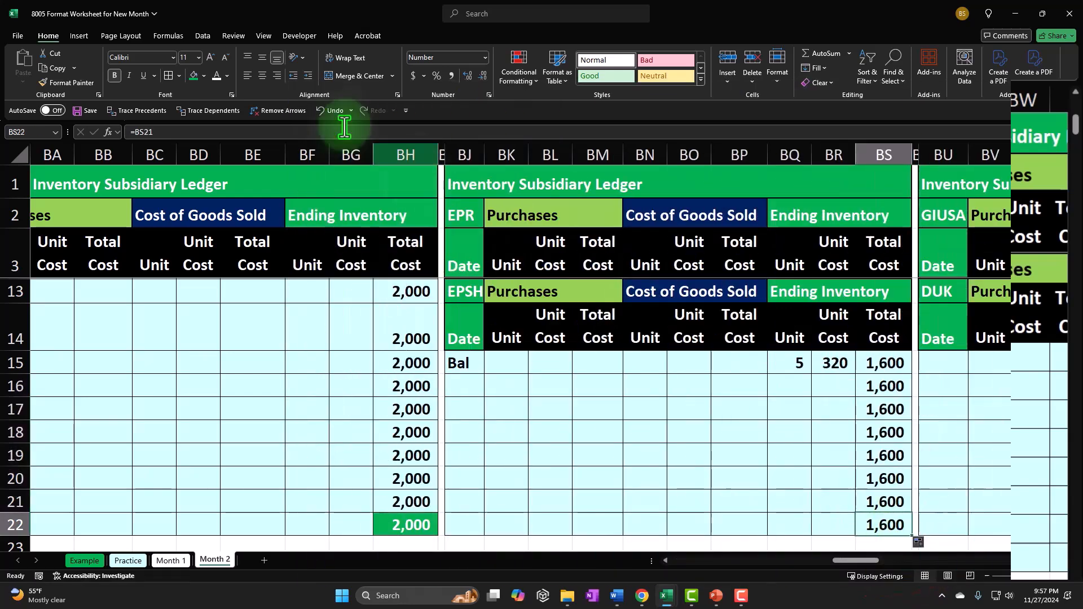
left_click(188, 78)
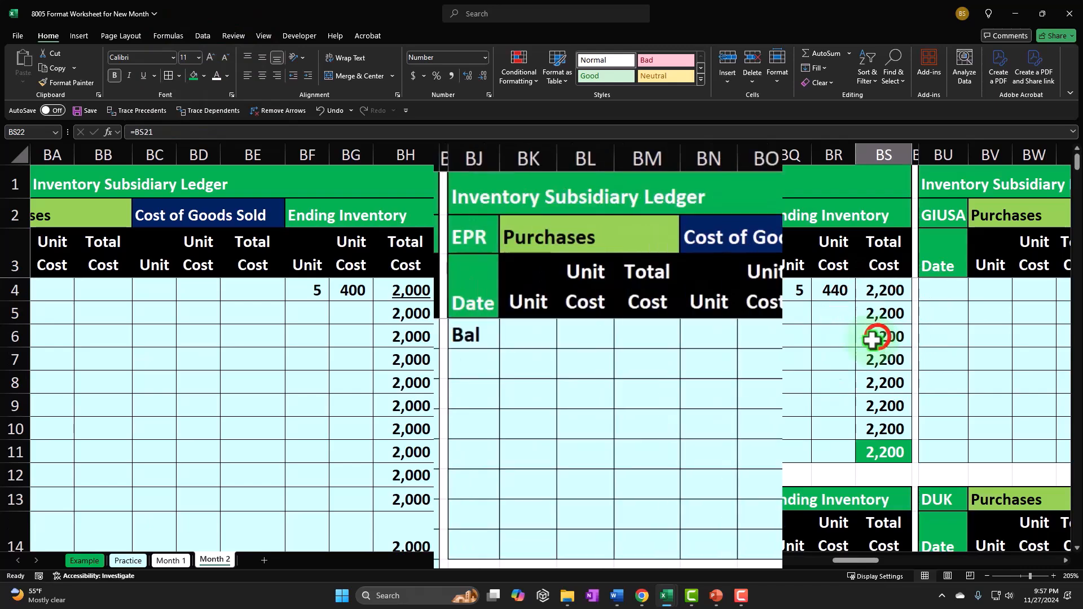
Step: Add the missing balance label to the Month 1 GIUSA ledger by entering =BU6 in cell BU8
key("Right")
key("Right")
key("Right")
key("Right")
key("Right")
key("Right")
key("Right")
key("Right")
key("Right")
key("Right")
key("Right")
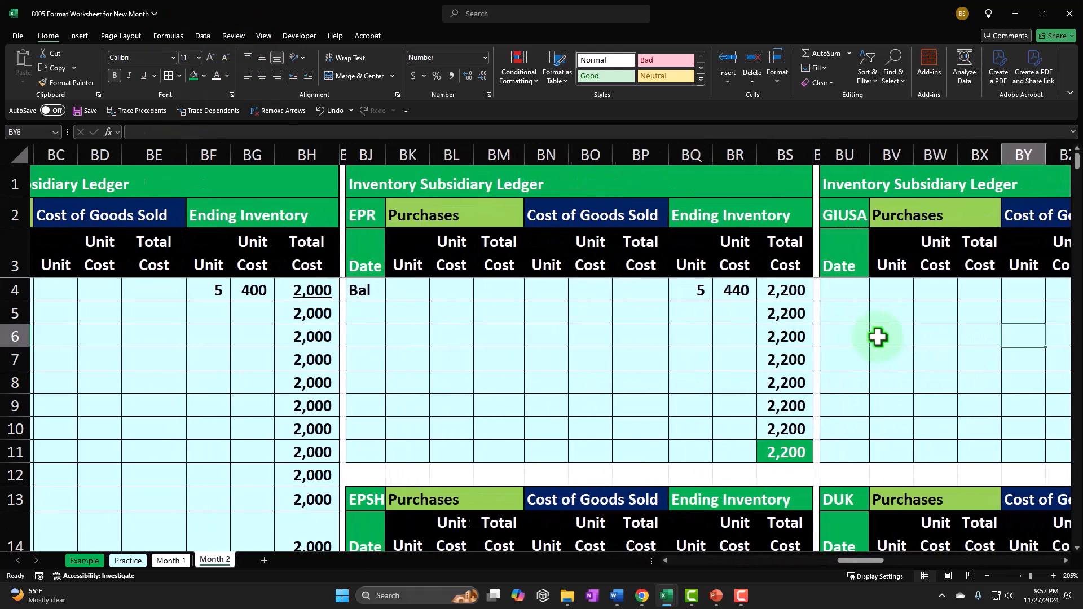
key("Right")
key("Right")
key("Right")
key("Right")
key("Right")
key("Right")
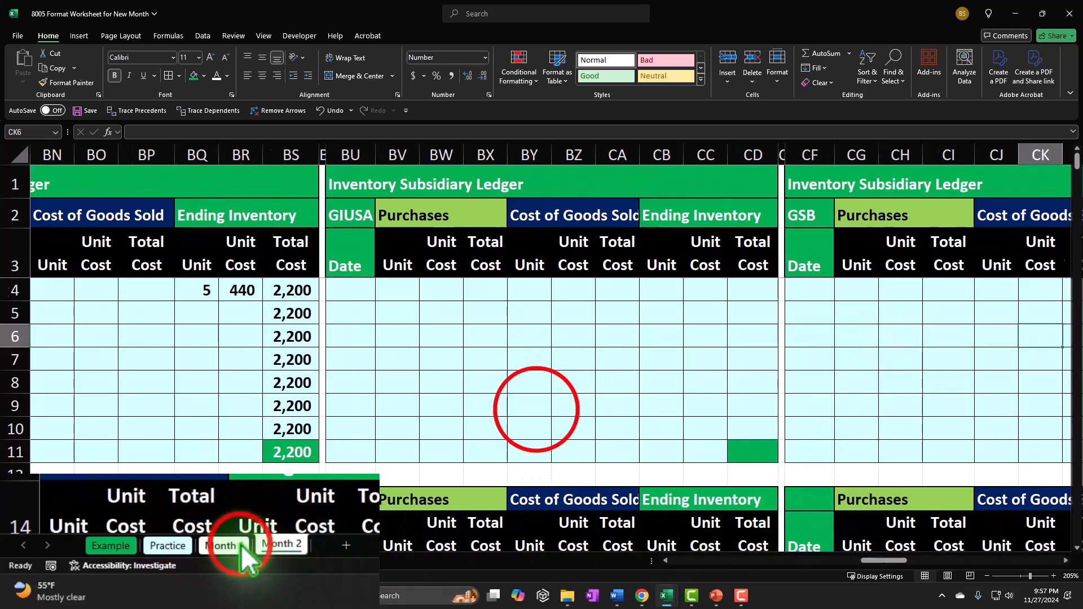
left_click(171, 560)
scroll(797, 467, "up", 3)
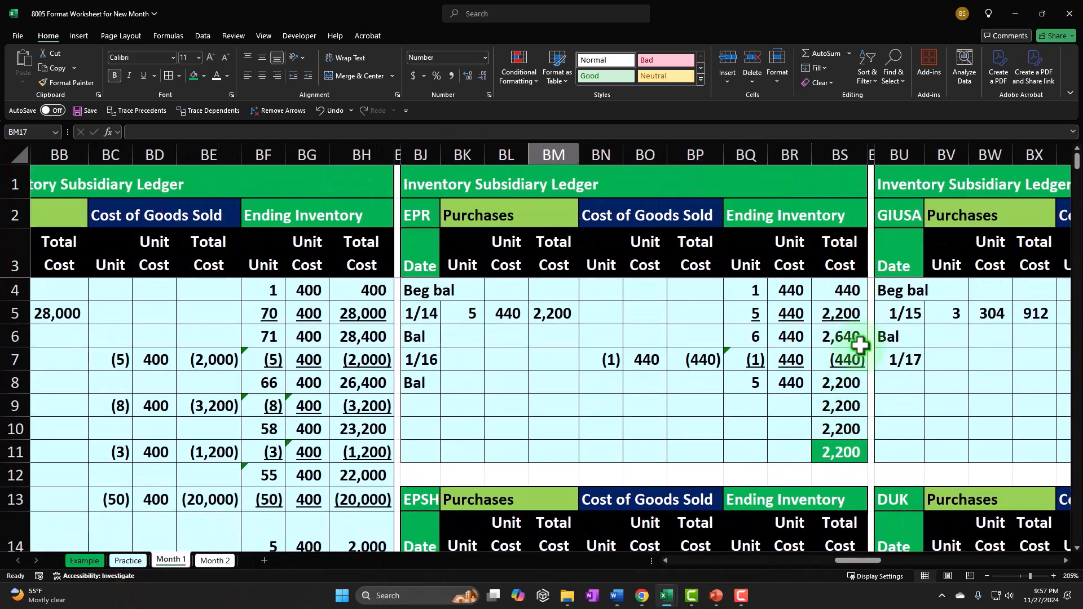
left_click(849, 339)
key("Right")
key("Right")
key("Right")
key("Right")
key("Right")
key("Right")
key("Right")
key("Right")
key("Right")
key("Right")
key("Right")
key("Right")
key("Right")
key("Right")
key("Right")
key("Right")
key("Right")
key("Right")
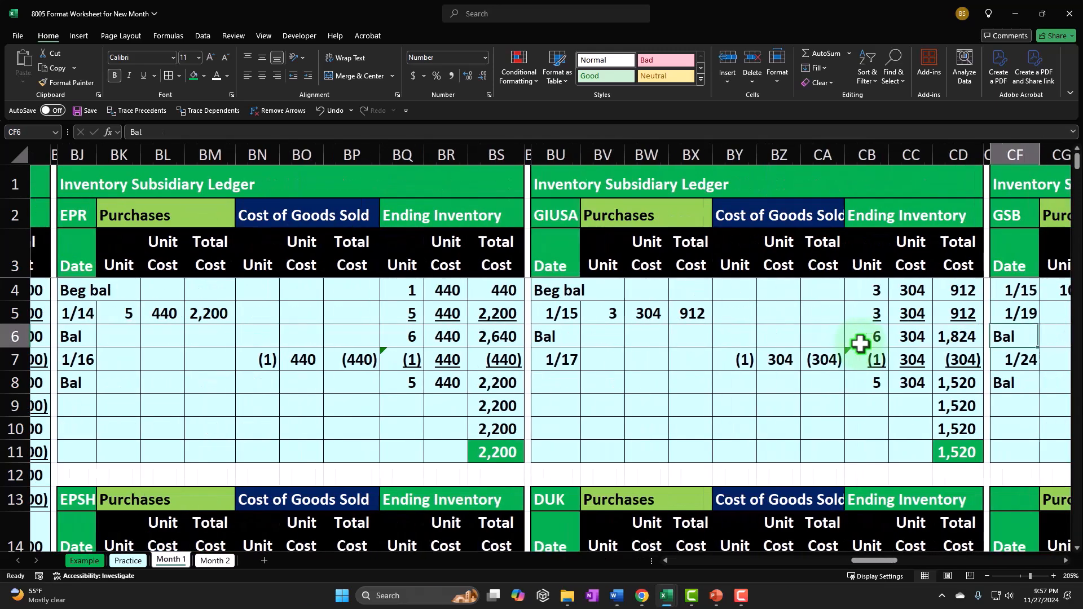
left_click(287, 383)
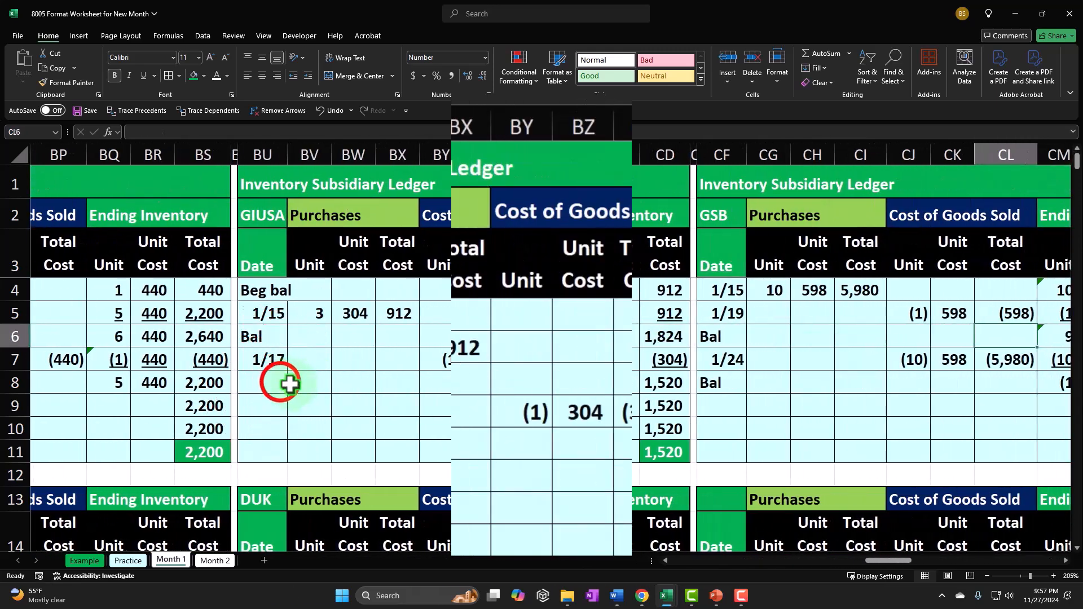
type("=")
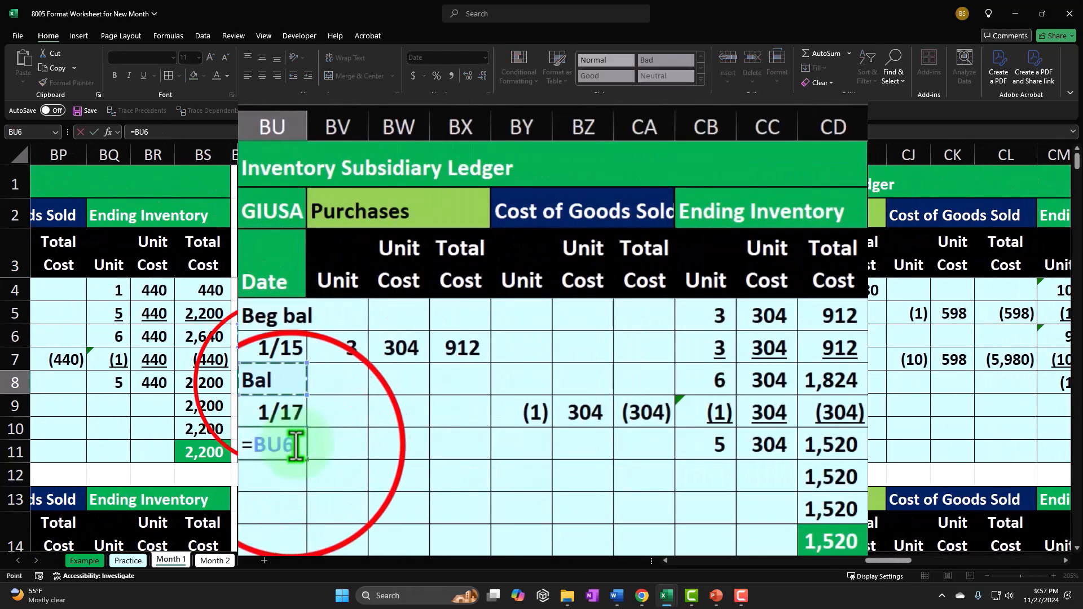
key("Return")
Step: Copy the GIUSA balance row BU8:CC8 from Month 1 and paste it as values into Month 2 at BU4
left_click_drag(290, 446, 600, 374)
key("ctrl+c")
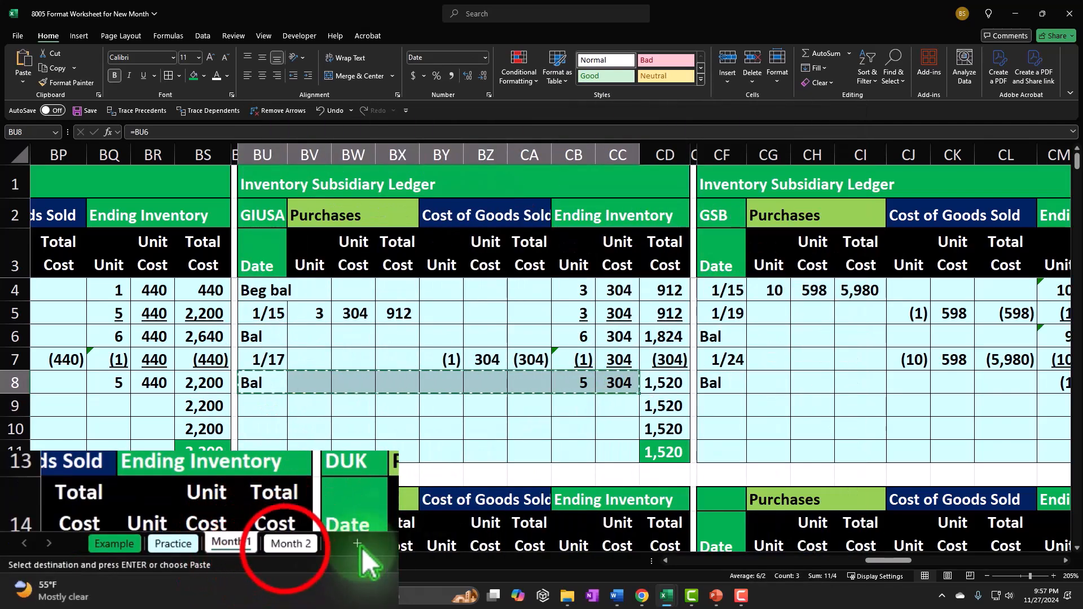
left_click(213, 561)
right_click(347, 287)
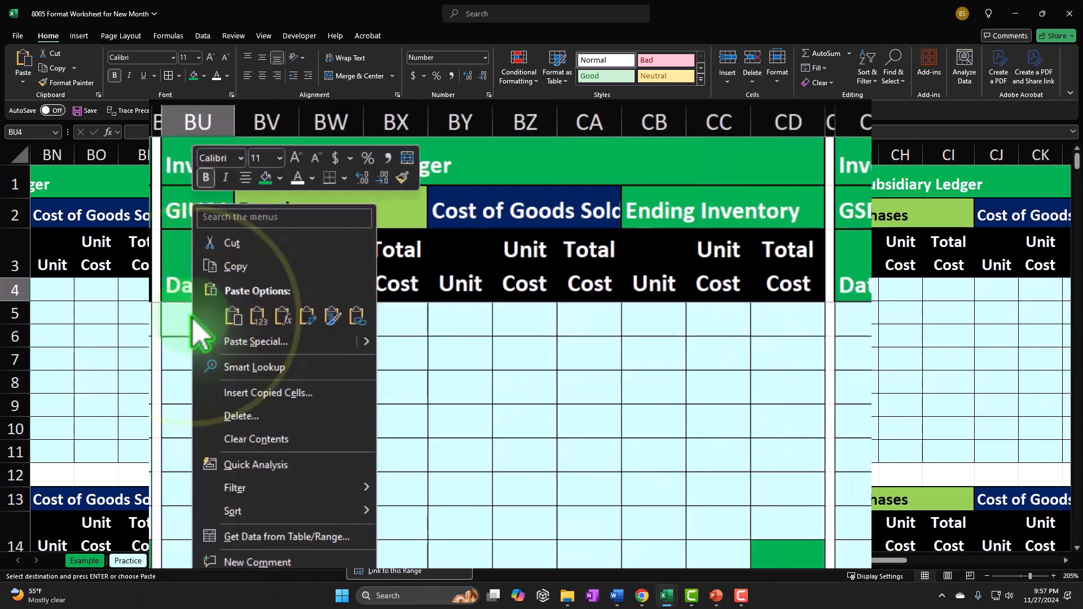
left_click(267, 319)
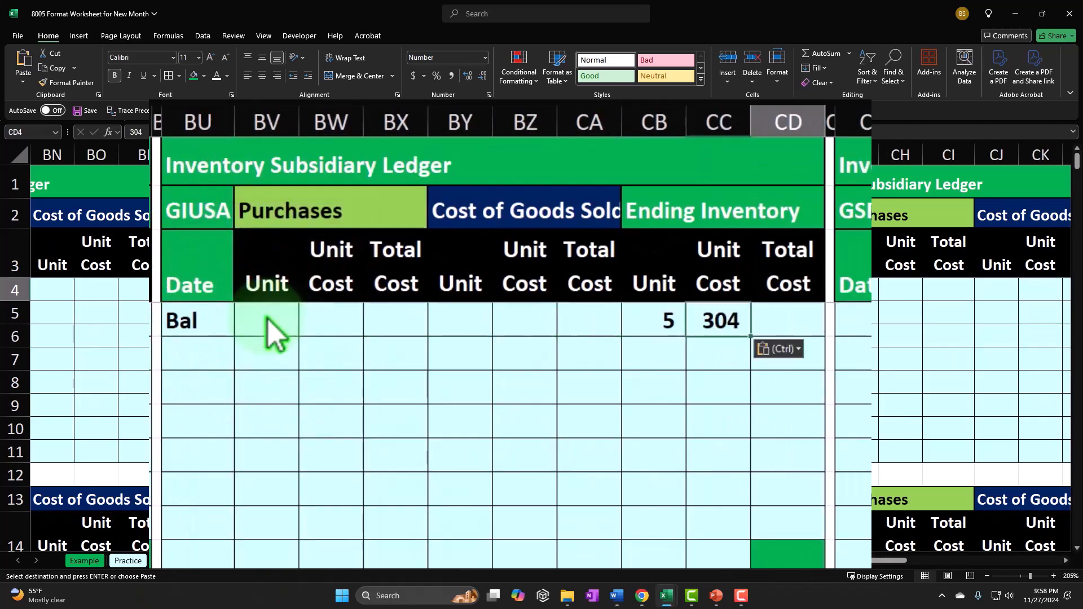
Step: Calculate the GIUSA total cost in CD4 by multiplying CB4 by CC4, and carry it down CD5:CD11 starting with =CD4
type("=")
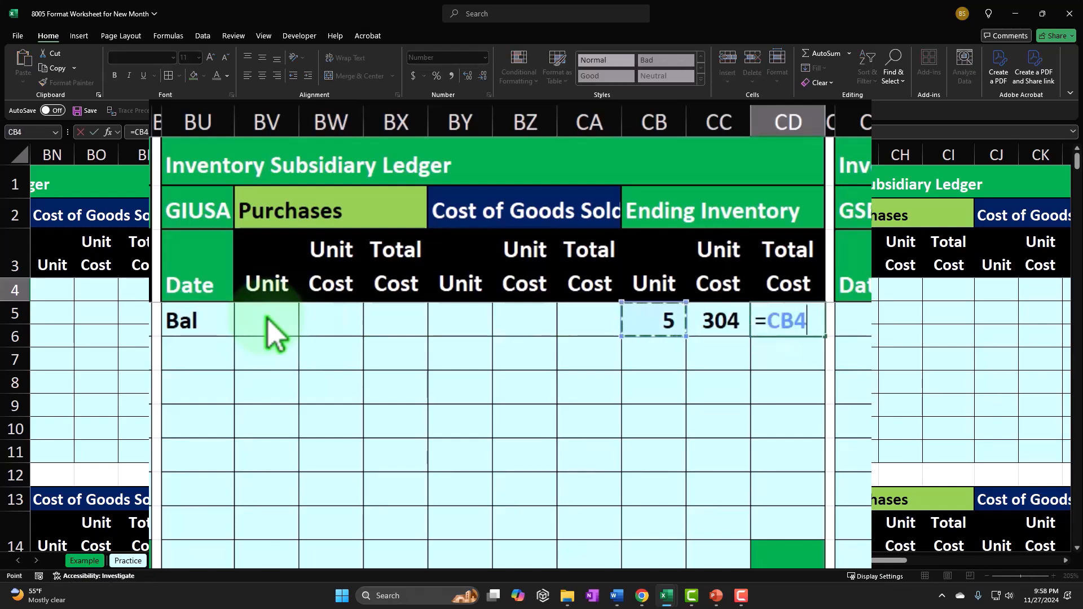
key("Return")
type("=")
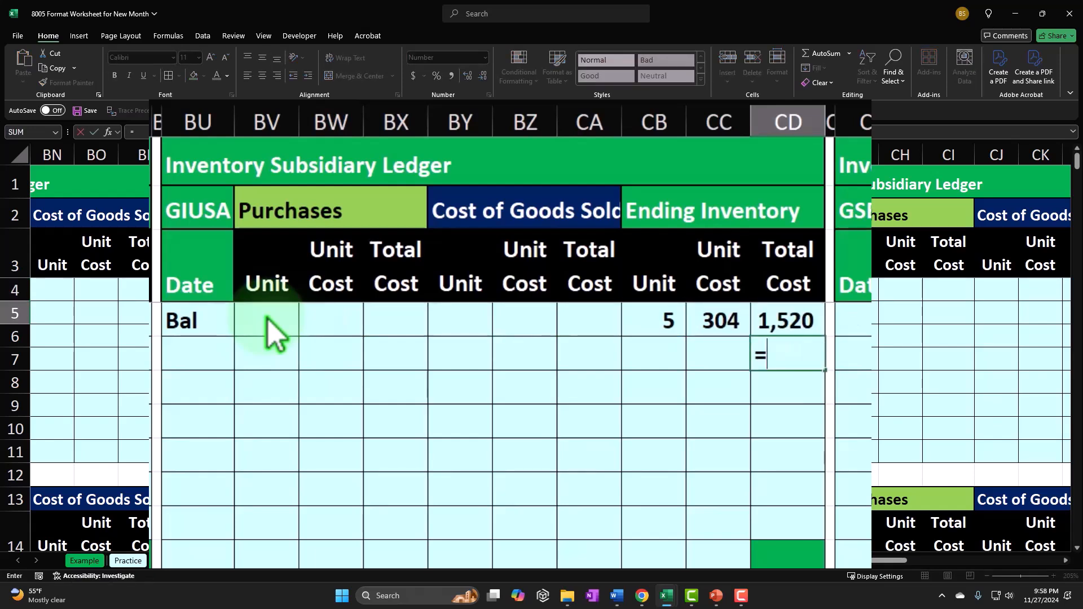
key("Return")
left_click(801, 350)
left_click_drag(825, 370, 817, 556)
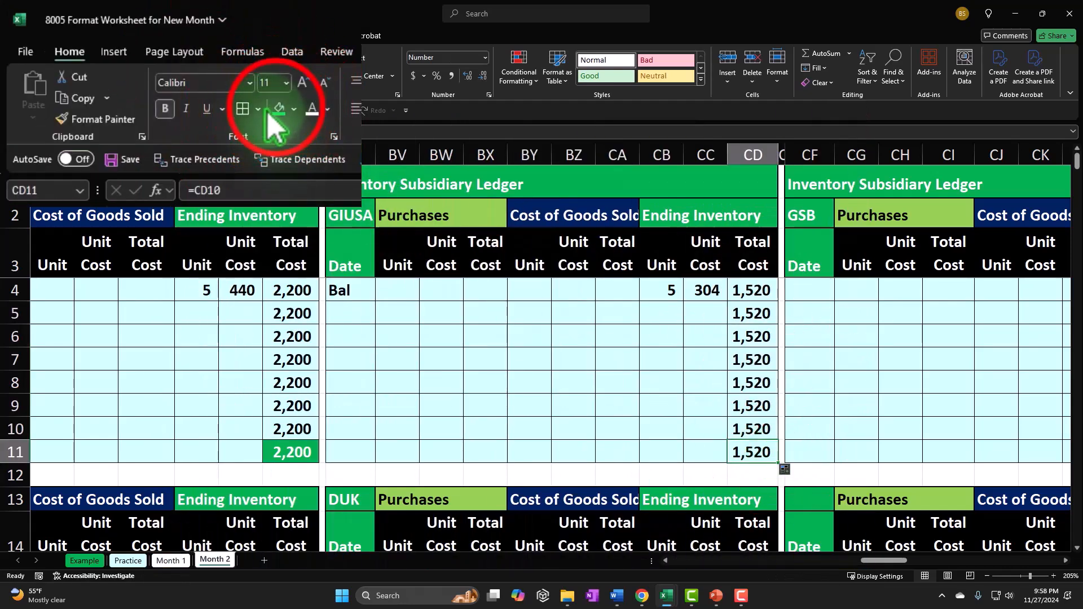
Step: Restore the green fill and white font on the GIUSA closing total in CD11
left_click(193, 76)
left_click(216, 75)
left_click(463, 307)
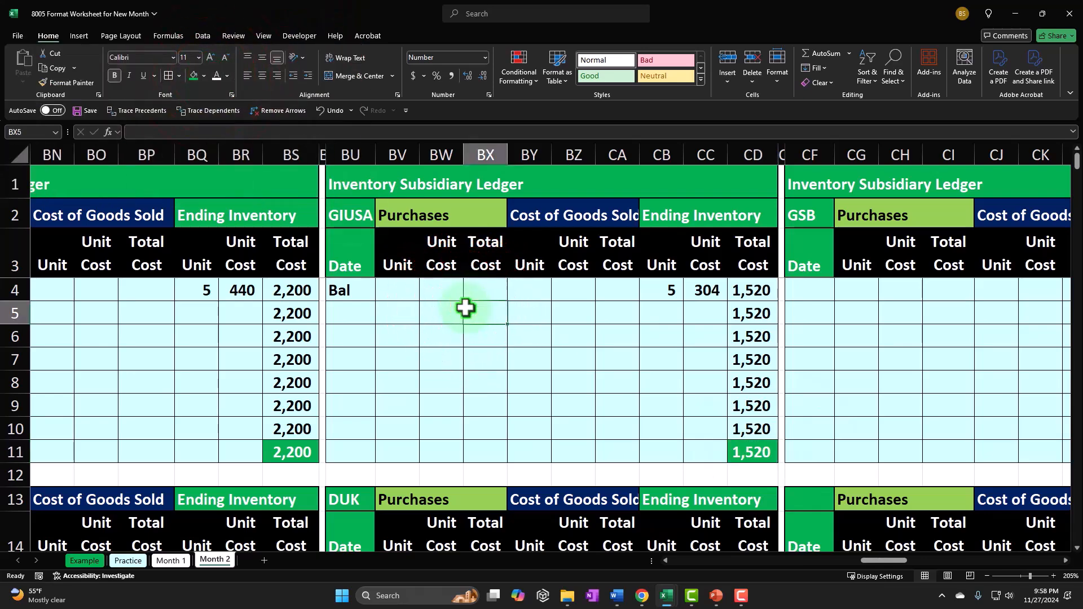
Step: Add a balance label to the Month 1 DUK ledger by entering =BU15 in cell BU17
scroll(464, 309, "down", 3)
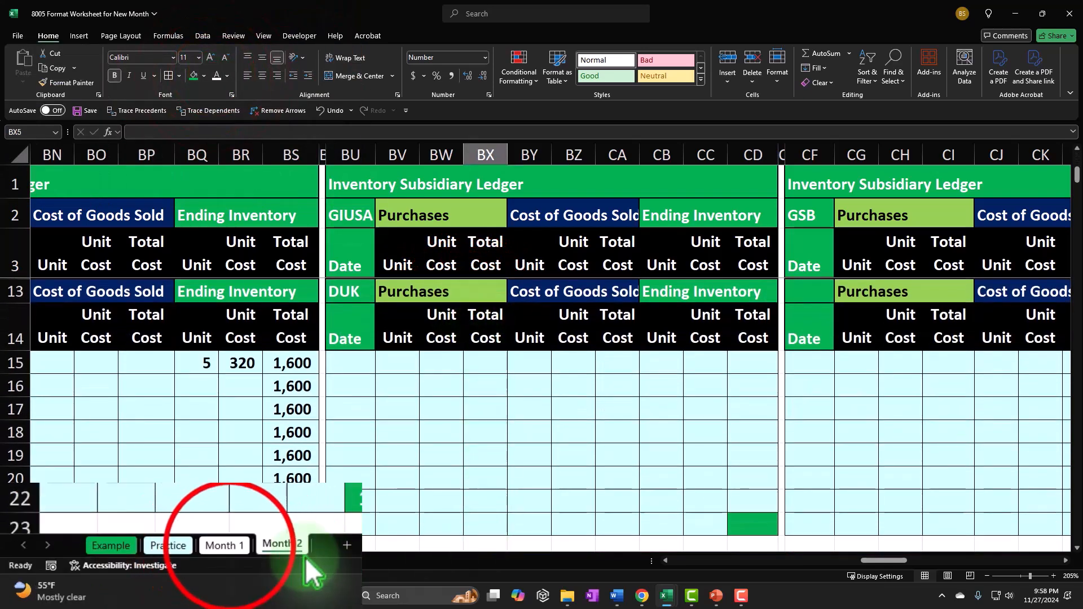
left_click(227, 546)
left_click(527, 443)
scroll(529, 444, "down", 3)
scroll(507, 440, "down", 1)
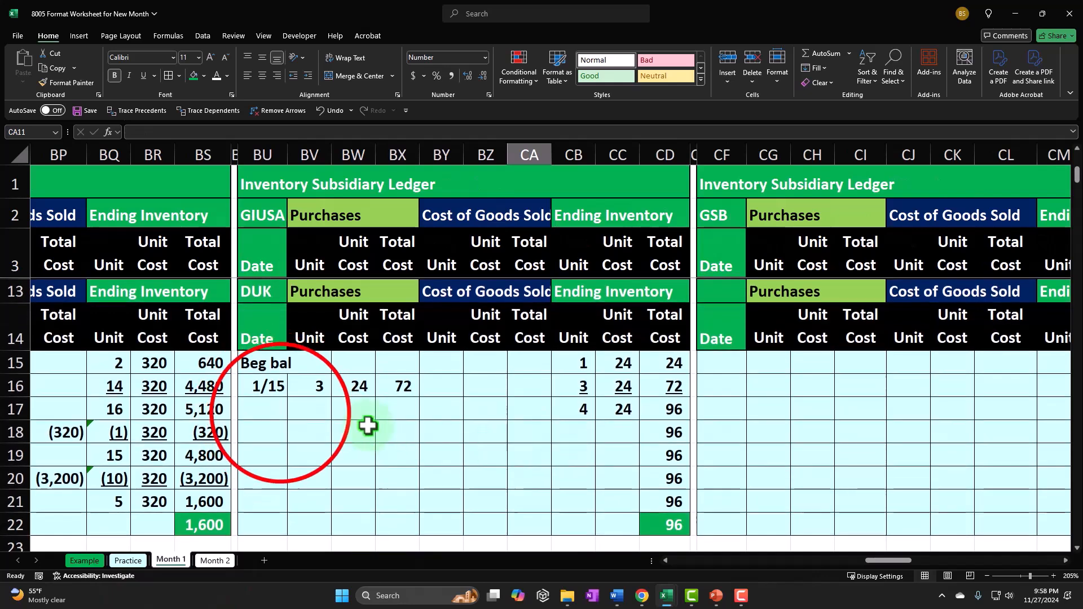
left_click(279, 410)
type("=")
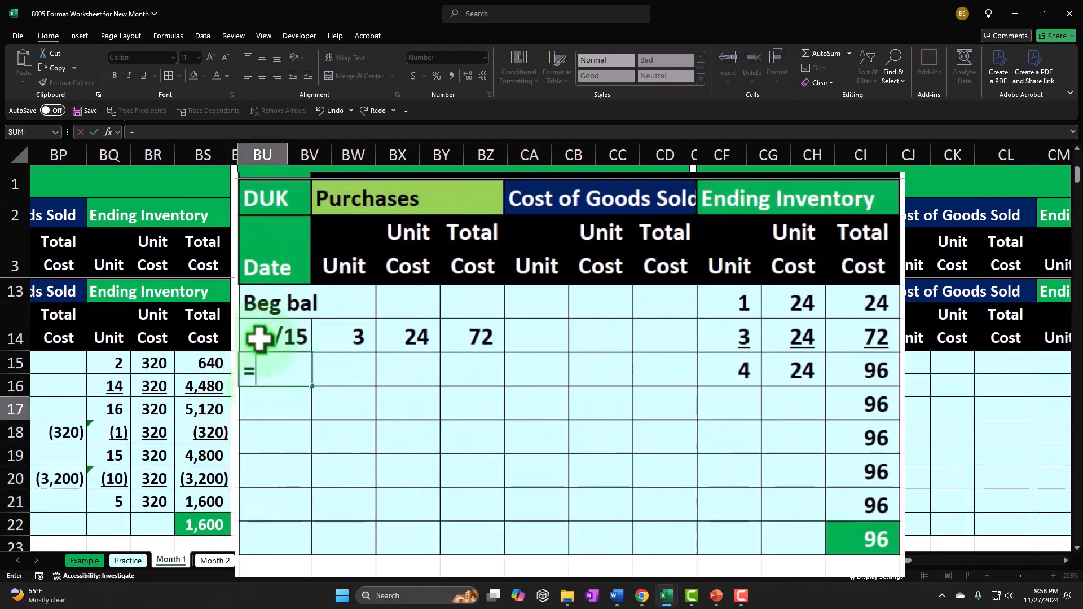
key("Return")
Step: Copy the DUK balance row BU17:CC17 from Month 1 and paste it as values into Month 2 at BU15
left_click_drag(259, 338, 793, 370)
key("ctrl+c")
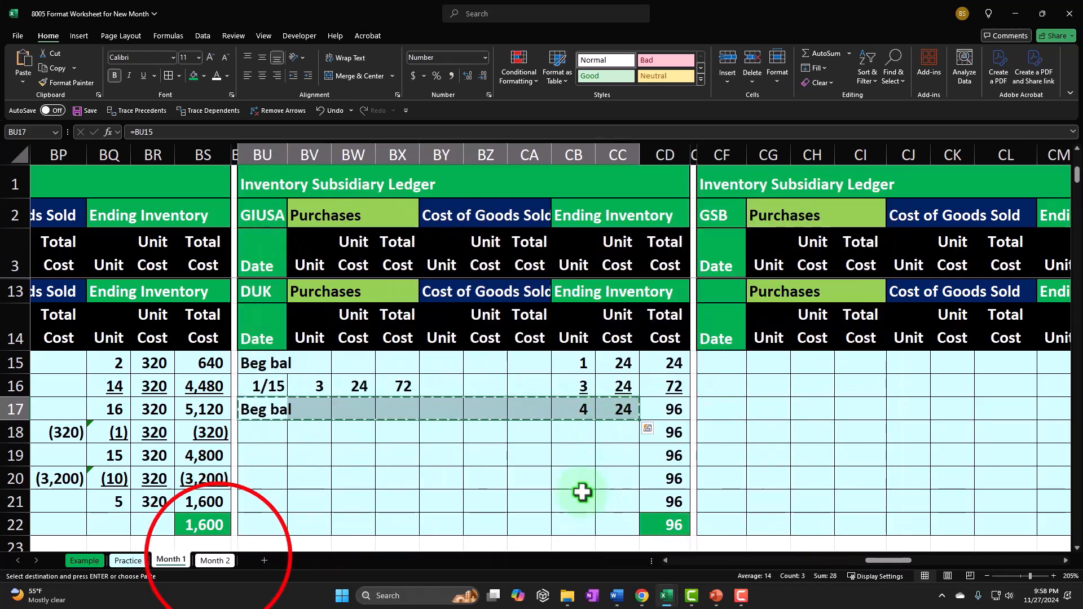
left_click(326, 539)
left_click(362, 364)
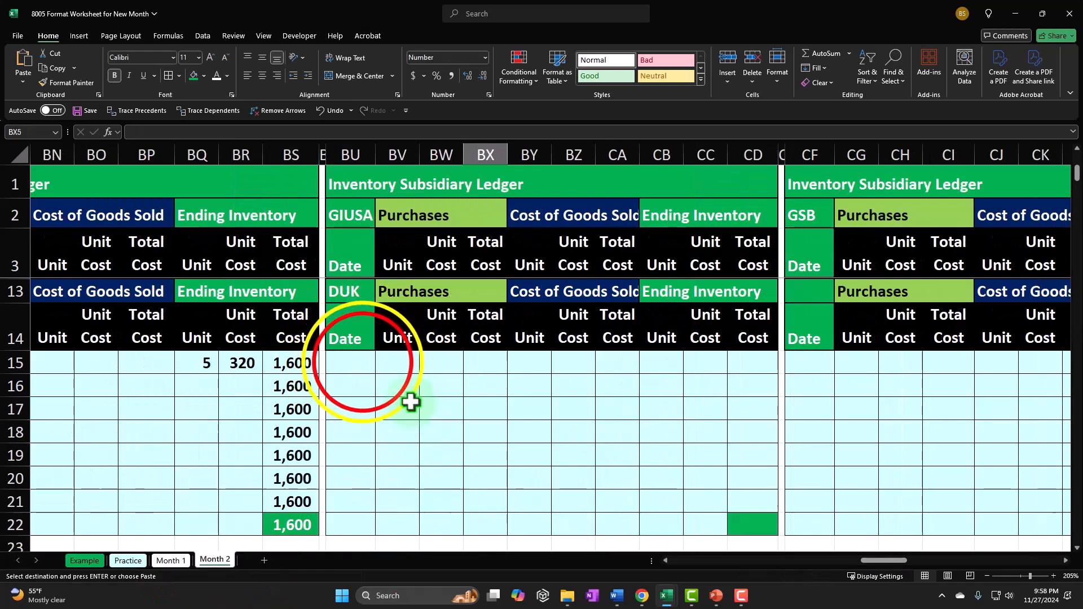
right_click(364, 366)
left_click(391, 287)
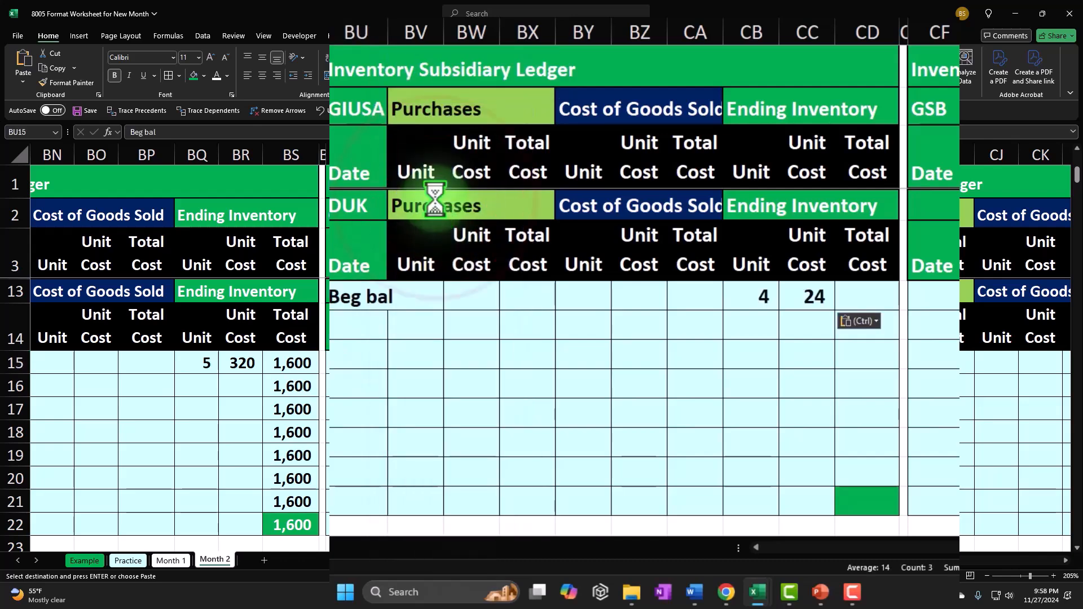
Step: Calculate the DUK total cost in CD15 by multiplying CB15 by CC15, and carry it down CD16:CD22 starting with =CD15
key("Right")
key("Right")
key("Right")
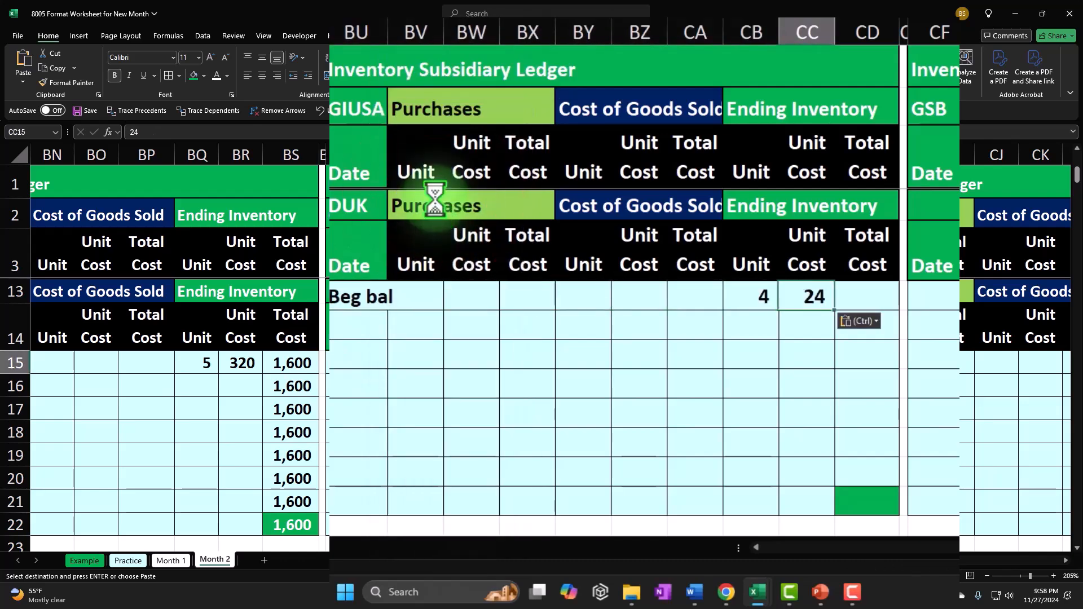
type("=")
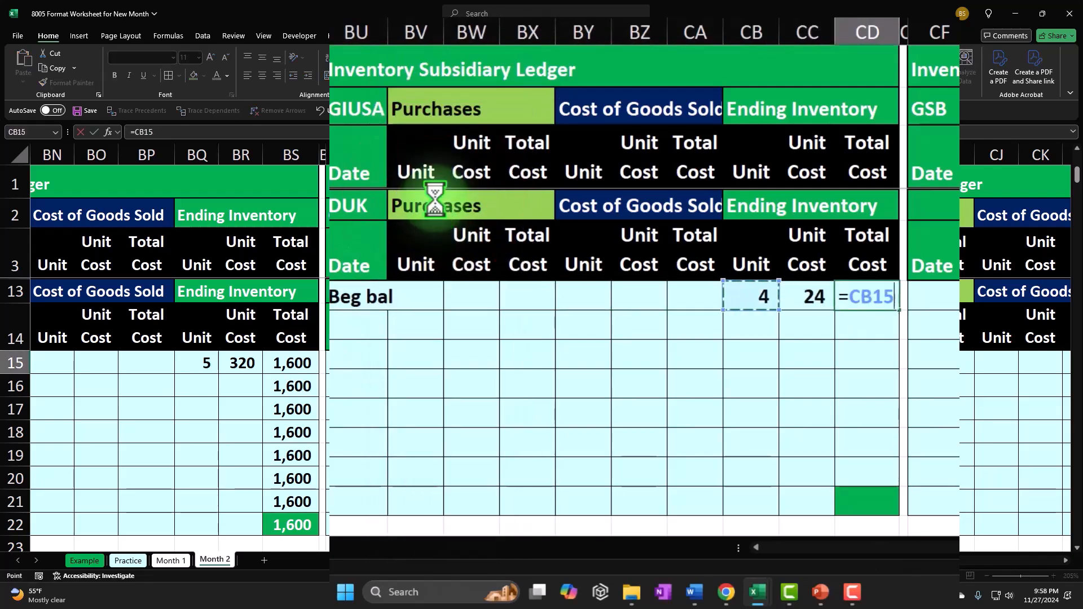
key("Return")
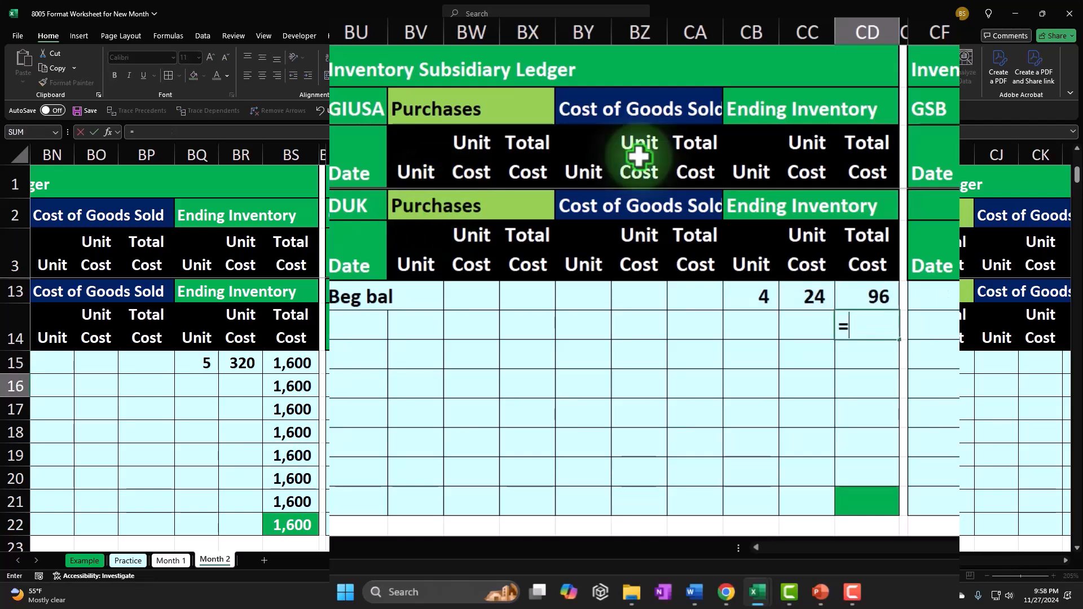
key("Return")
left_click(888, 319)
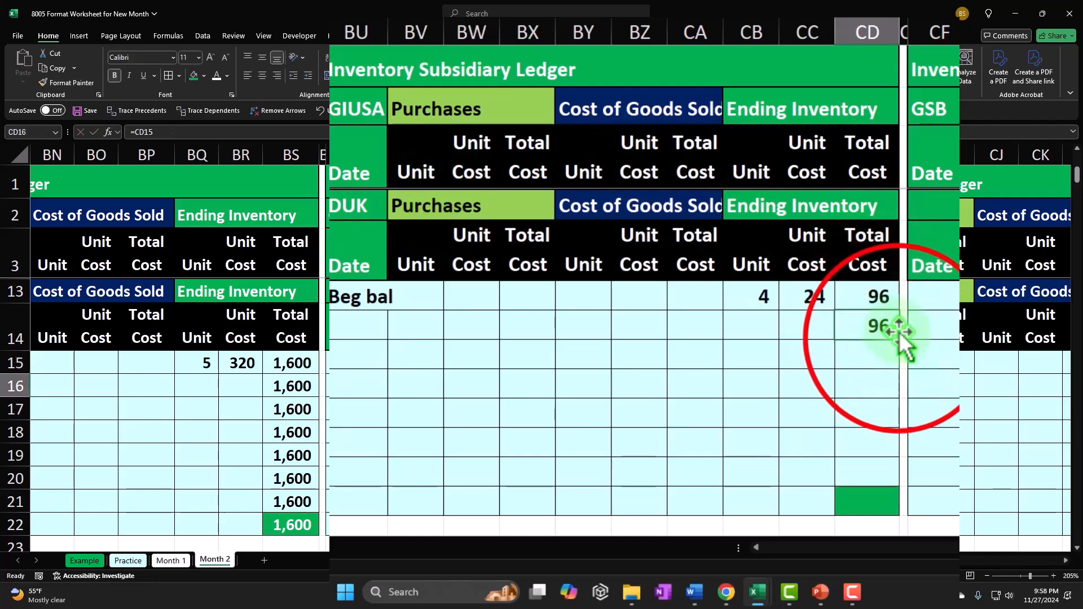
left_click_drag(898, 339, 883, 503)
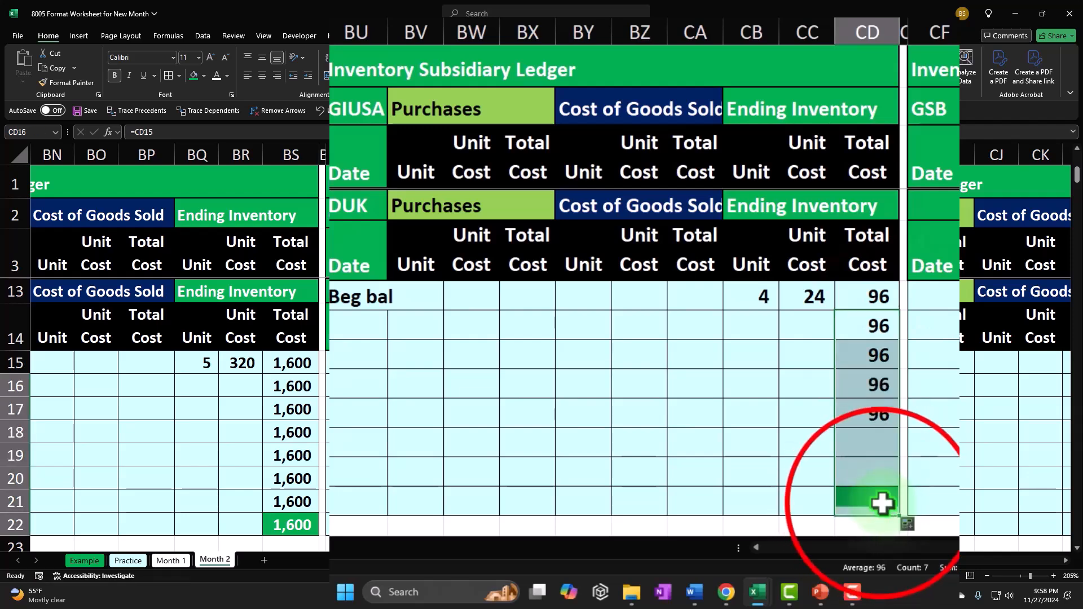
Step: Restore the green fill and white font on the DUK closing total in CD22
left_click(883, 503)
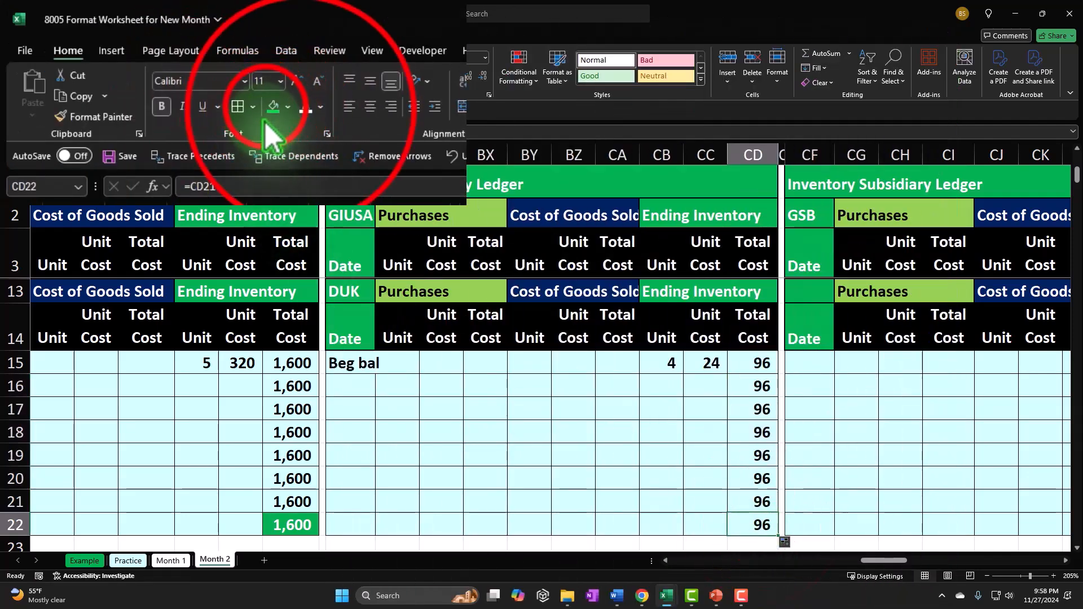
left_click(193, 76)
left_click(587, 406)
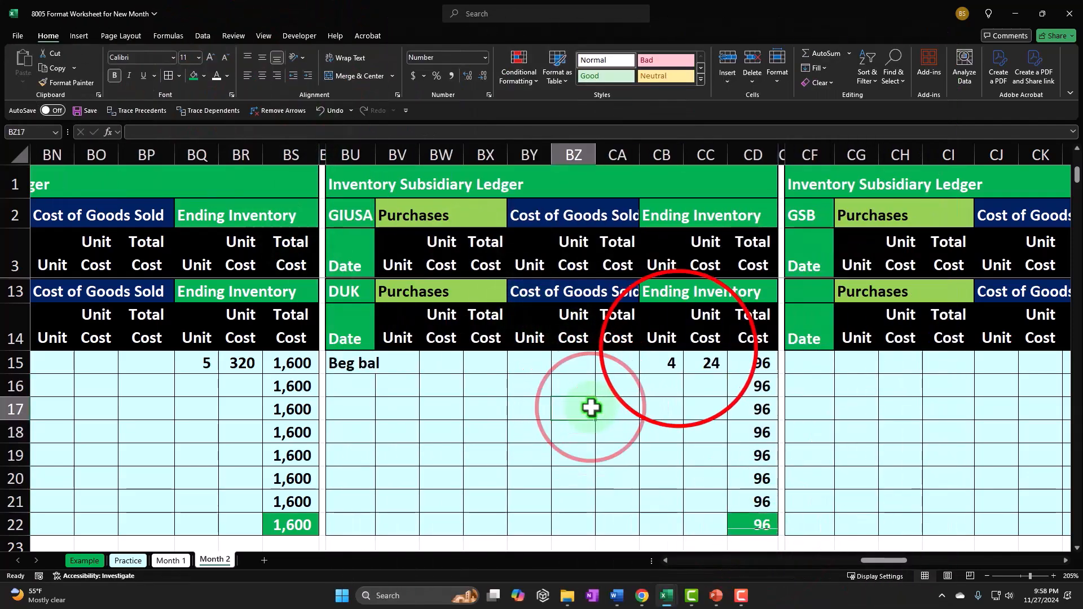
Step: Examine the GSB inventory ledger on Month 2 and its last balance row on Month 1
scroll(607, 402, "up", 4)
left_click(676, 356)
key("Right")
key("Right")
key("Right")
key("Right")
key("Right")
key("Right")
key("Right")
key("Right")
key("Right")
key("Right")
key("Right")
key("Right")
key("Right")
key("Right")
key("Right")
key("Right")
key("Right")
key("Right")
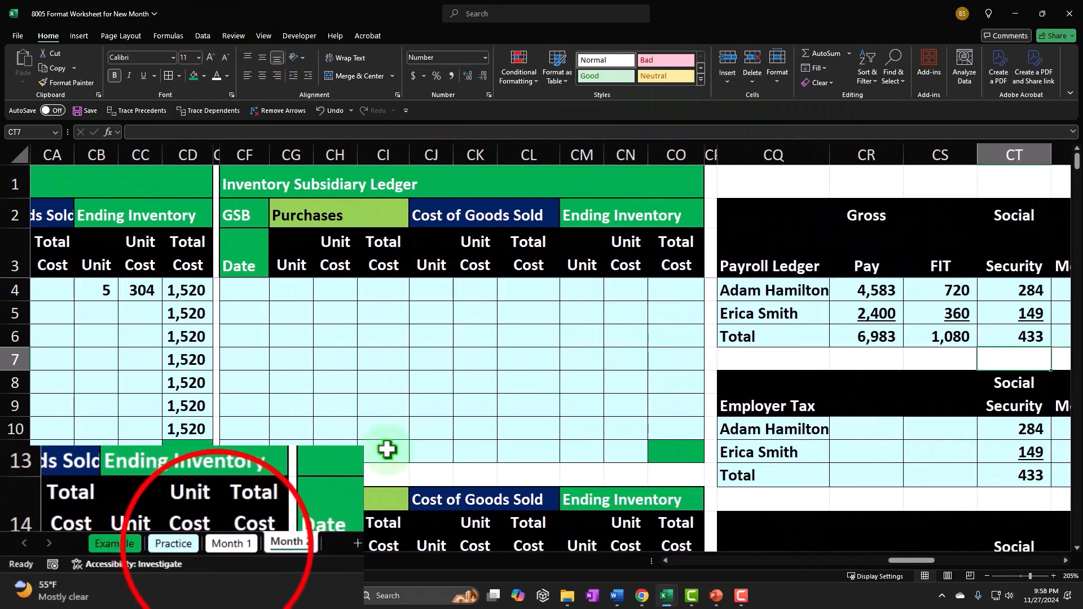
left_click(168, 560)
scroll(736, 415, "up", 3)
left_click(782, 369)
key("Right")
key("Right")
key("Right")
key("Right")
key("Right")
key("Right")
key("Right")
key("Right")
key("Right")
key("Right")
key("Right")
key("Right")
key("Right")
key("Right")
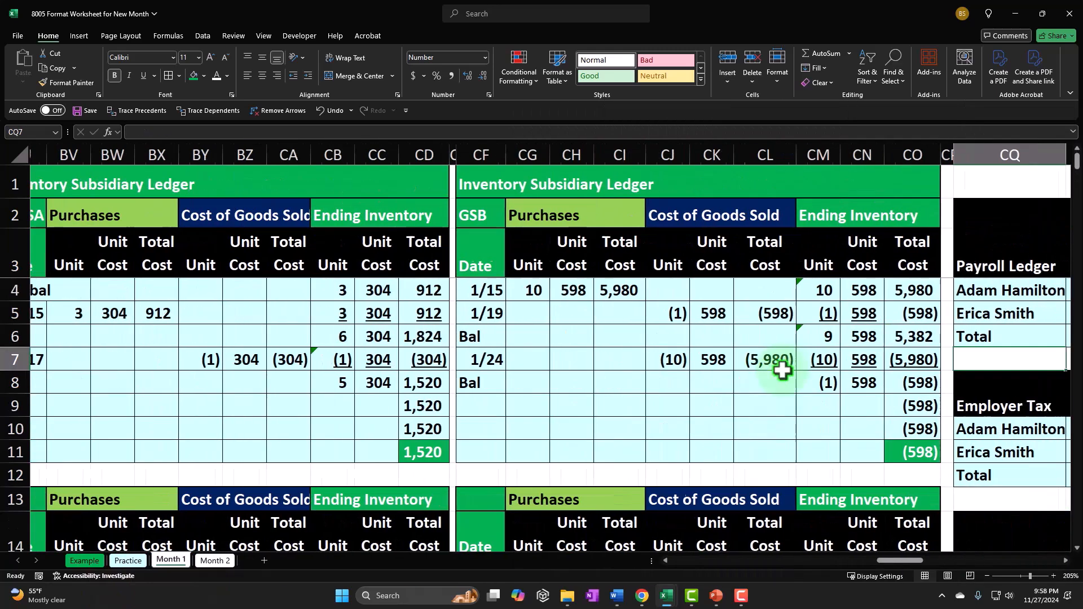
left_click(162, 404)
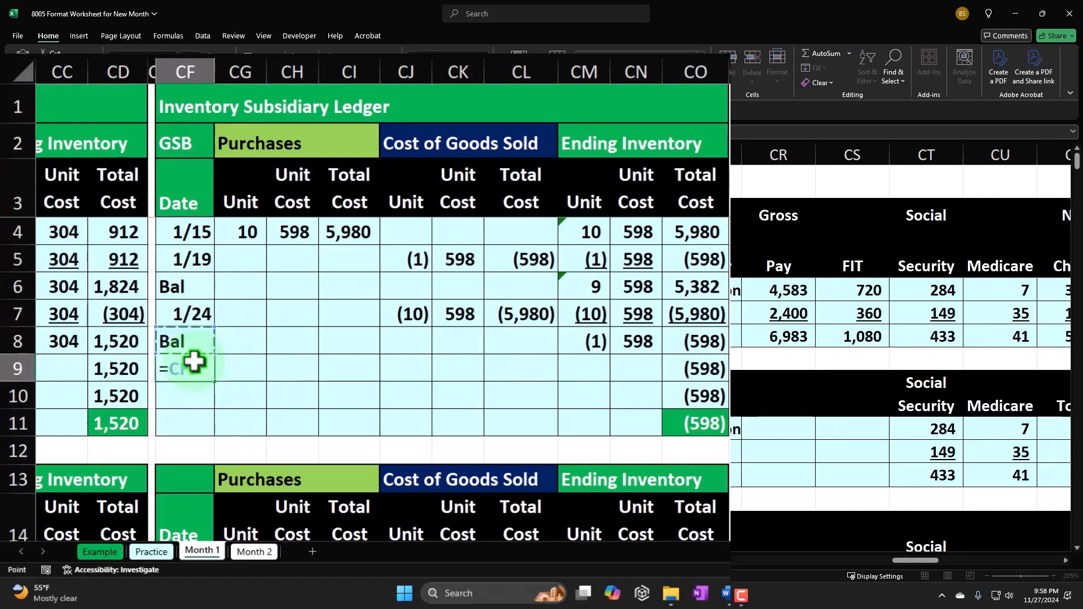
key("BackSpace")
key("BackSpace")
key("BackSpace")
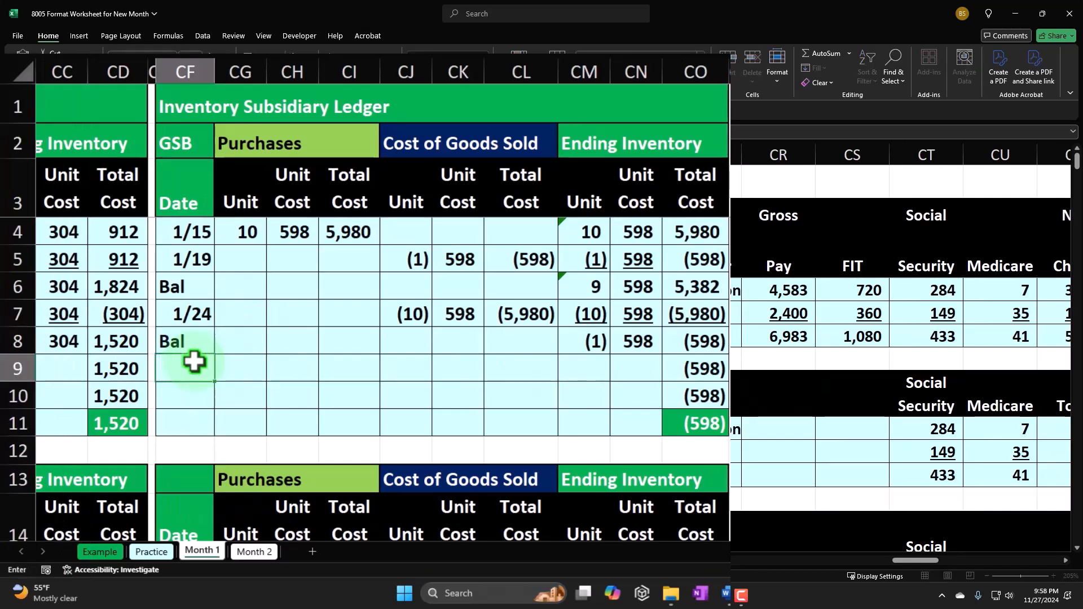
key("Escape")
Step: Copy the GSB balance row CF8:CN8 from Month 1 and paste it as values into Month 2 at CF4
left_click_drag(201, 340, 605, 349)
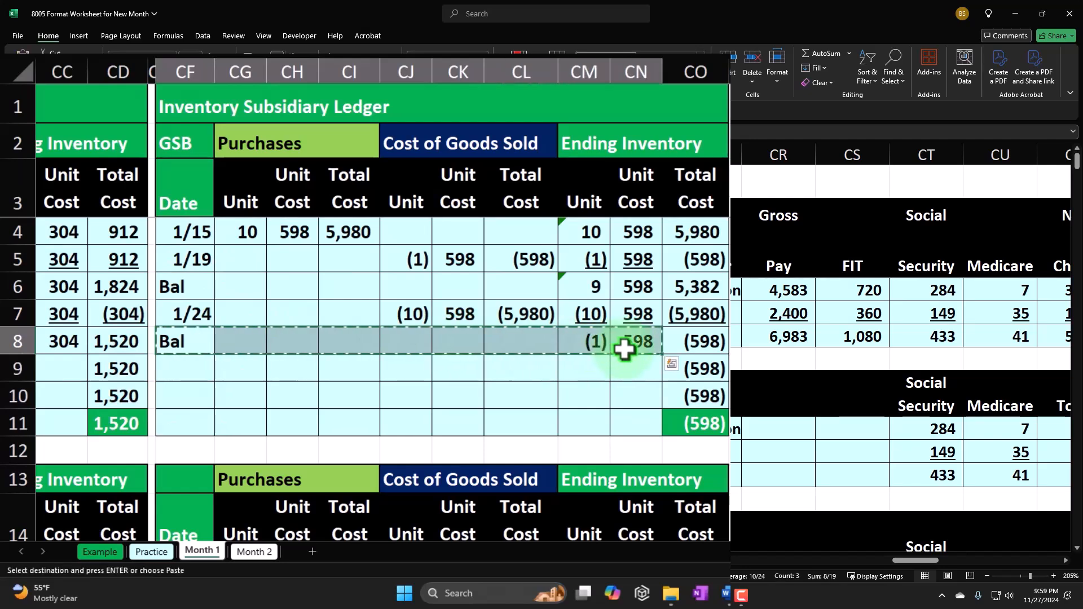
left_click(254, 552)
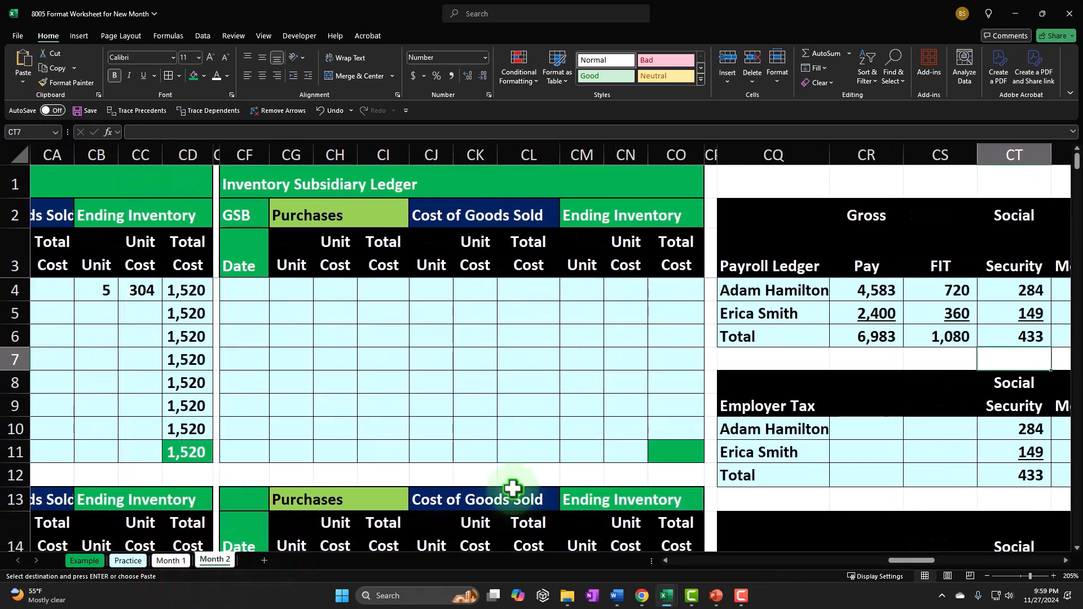
left_click(249, 287)
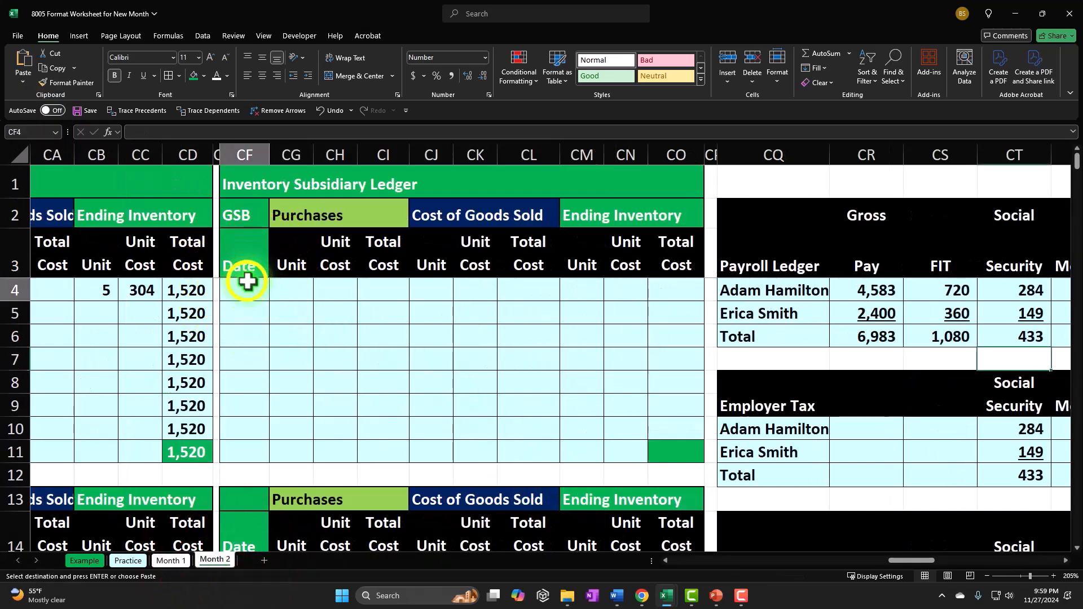
right_click(248, 288)
left_click(311, 220)
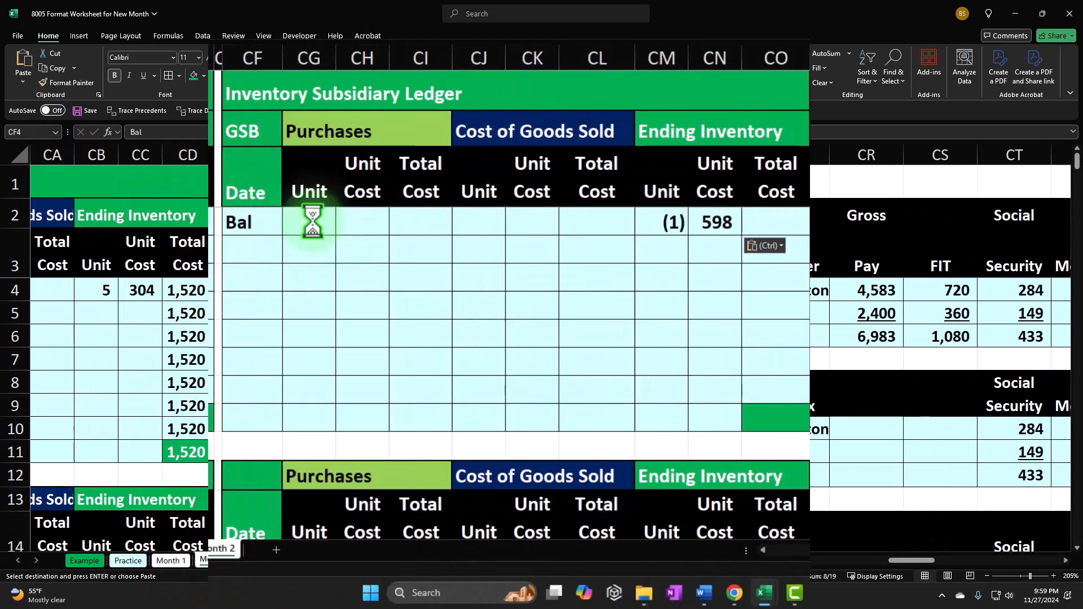
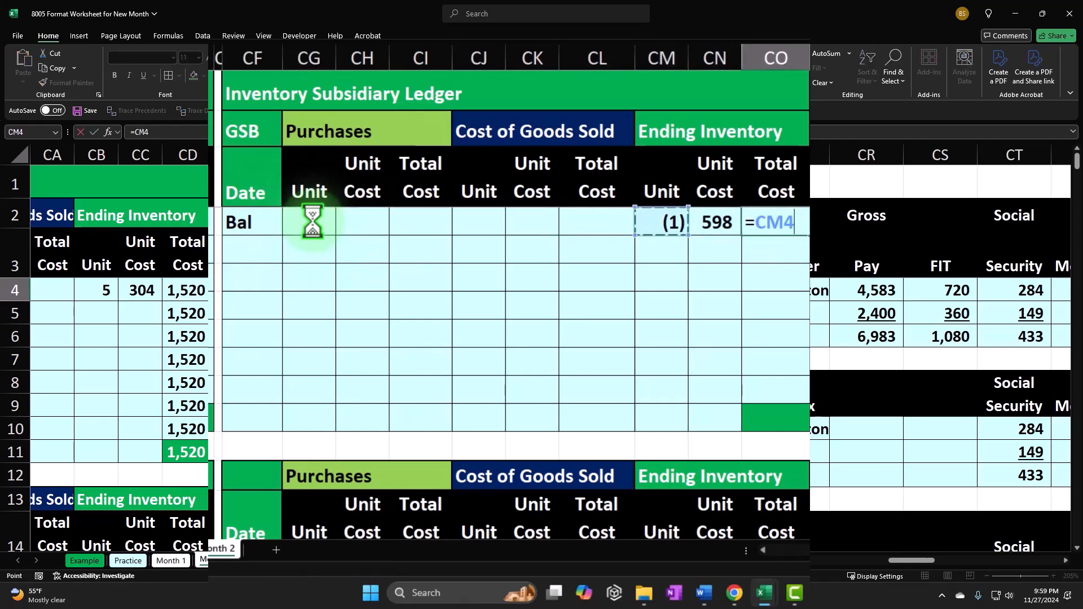
Step: Calculate the GSB total cost in CO4 by multiplying CM4 by CN4, and carry it down CO5:CO11 starting with =CO4
key("Return")
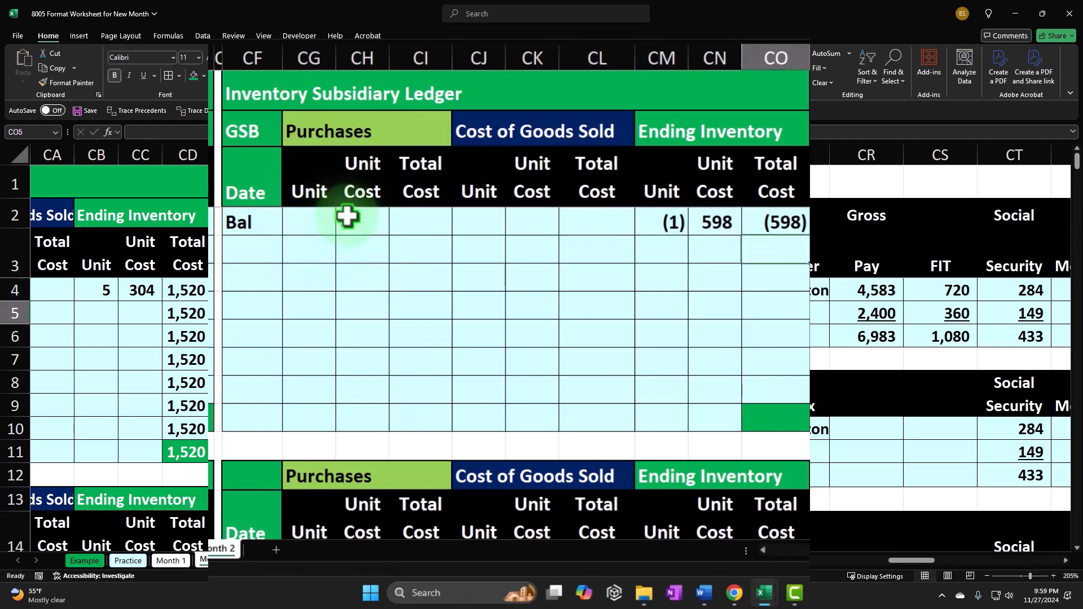
key("Return")
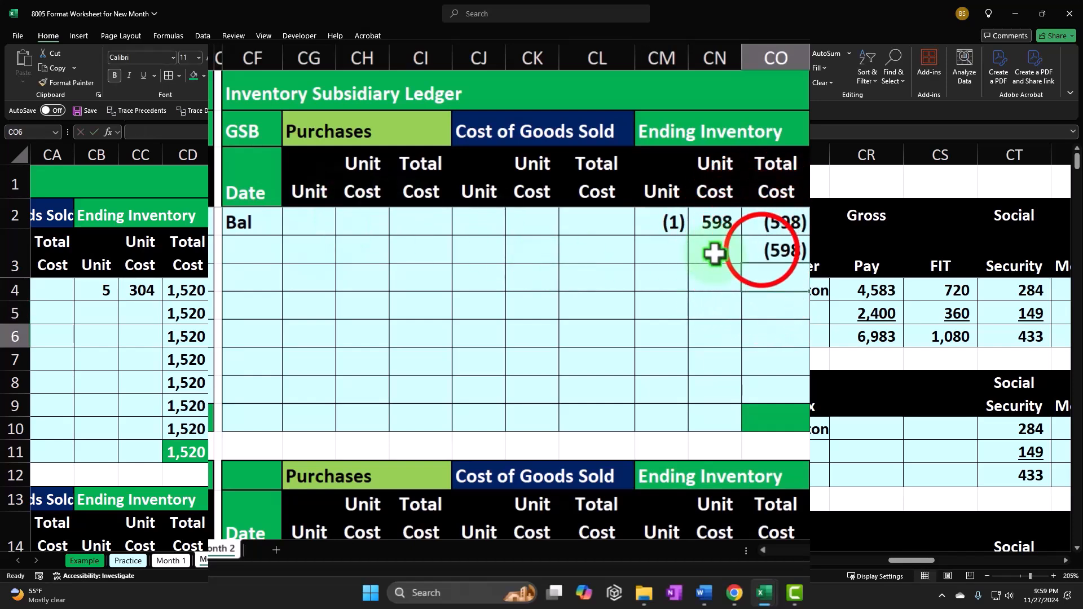
left_click(777, 251)
left_click_drag(805, 348, 798, 433)
Step: Restore the green fill and white font on the GSB closing total in CO11
left_click(785, 422)
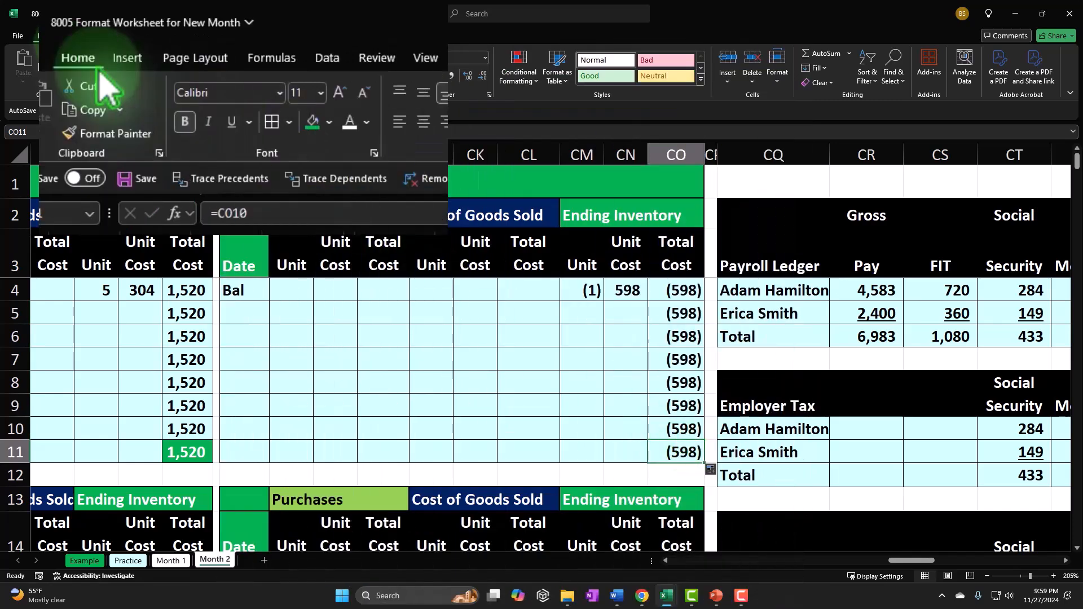
left_click(314, 124)
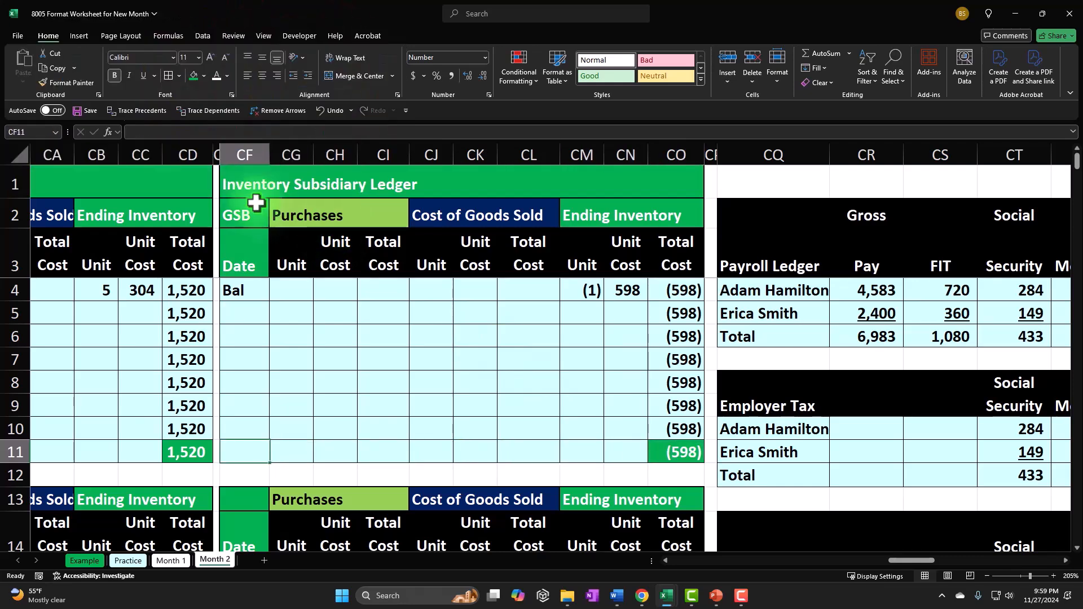
Step: Trace the precedents of the inventory ledger total in AY1 and examine which closing item balances feed it
key("Left")
key("Left")
key("Left")
key("Left")
key("Left")
key("Left")
key("Left")
key("Left")
key("Left")
key("Left")
key("Left")
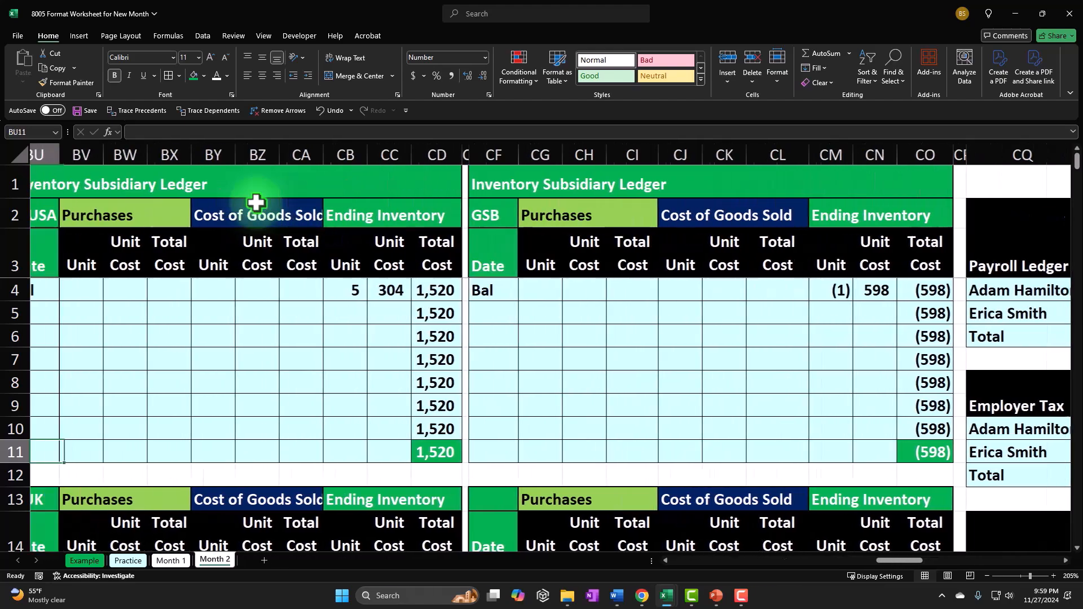
key("Left")
key("Left")
key("Left")
key("Left")
key("Left")
key("Left")
key("Left")
key("Left")
key("Left")
key("Left")
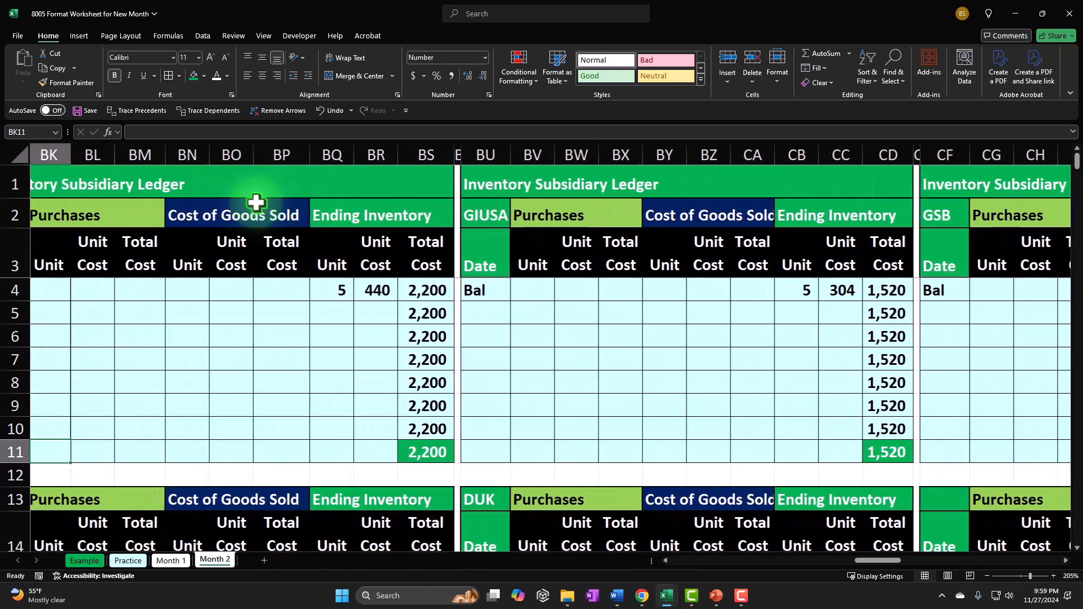
key("Left")
key("Left")
key("Left")
key("Left")
key("Left")
key("Left")
key("Left")
key("Left")
key("Left")
key("Left")
key("Left")
key("Left")
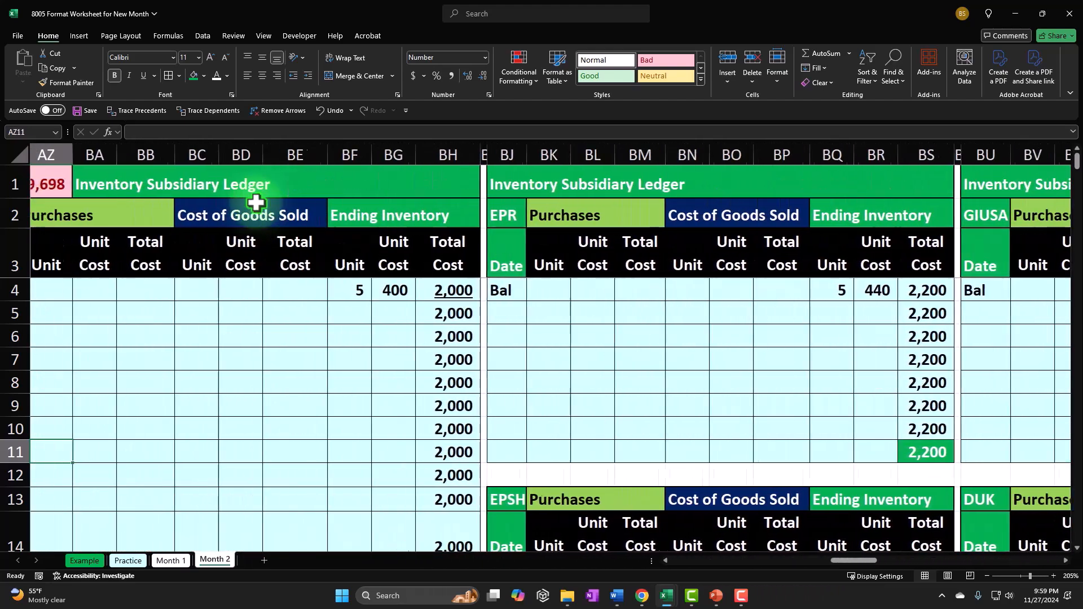
left_click(278, 185)
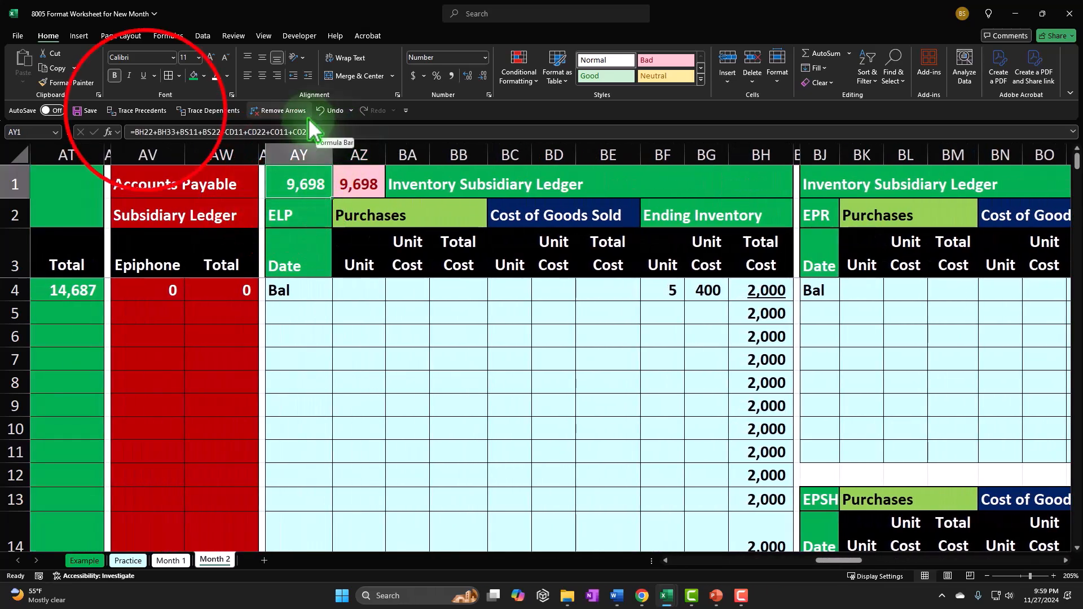
left_click(142, 110)
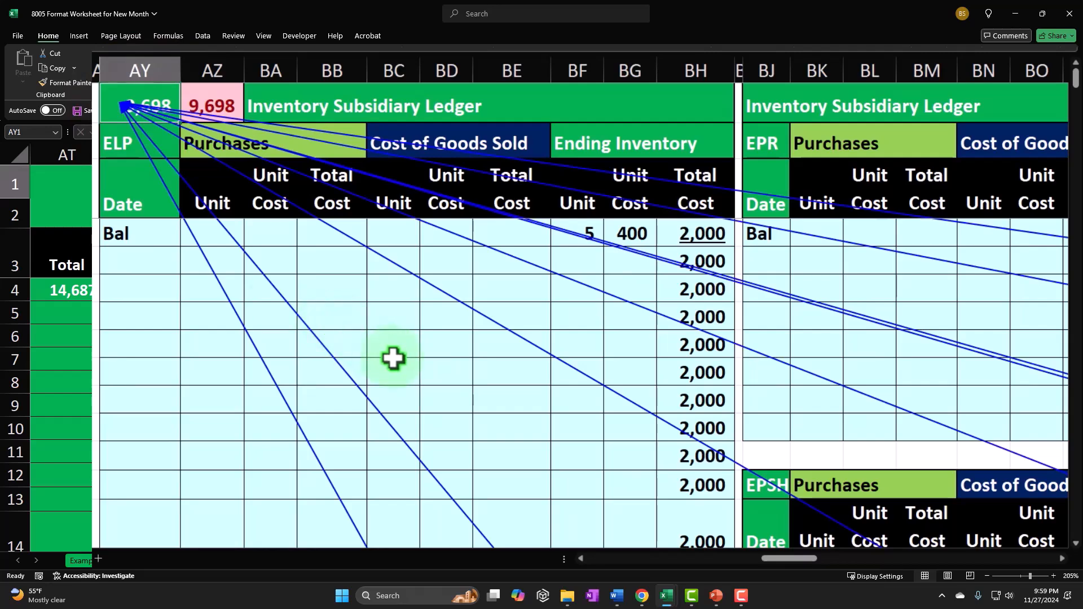
scroll(393, 358, "down", 7)
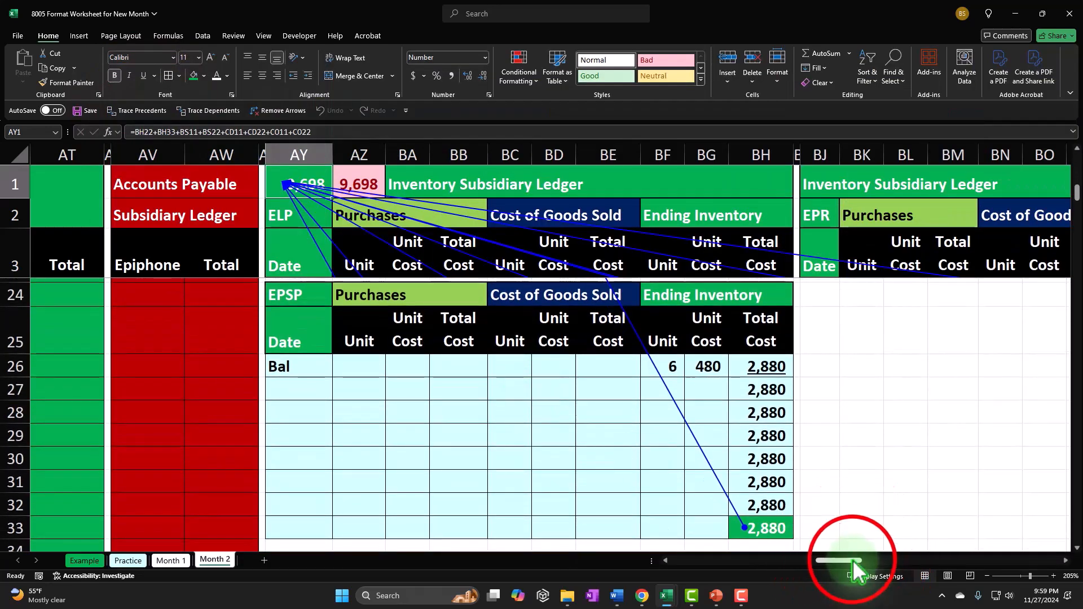
left_click_drag(853, 561, 880, 561)
scroll(850, 503, "up", 7)
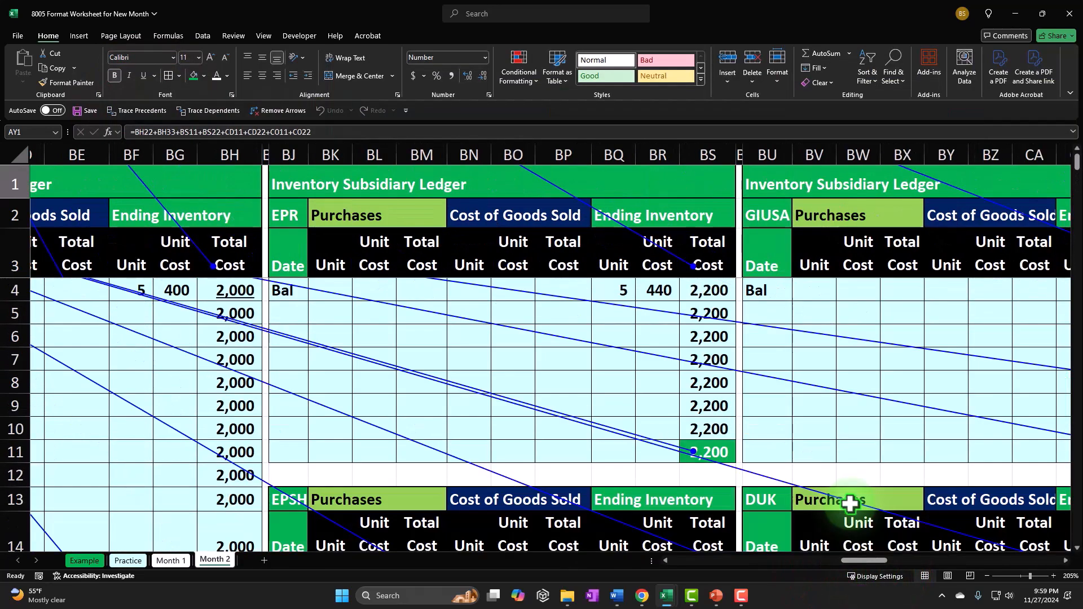
Step: Remove the precedent arrows from the Month 2 worksheet
key("Down")
key("Left")
key("Left")
key("Left")
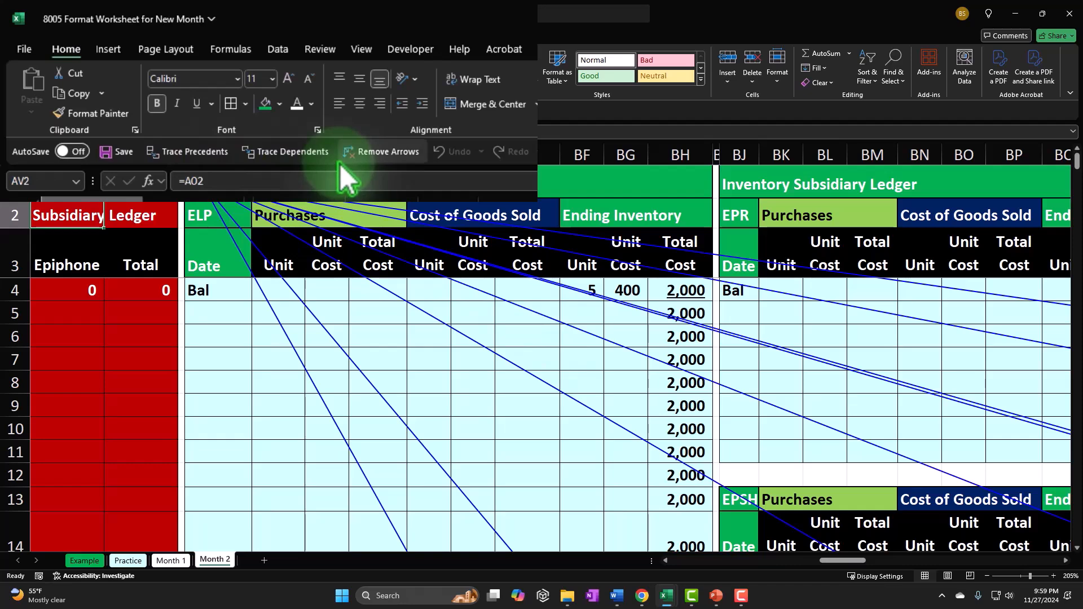
left_click(202, 36)
left_click(168, 36)
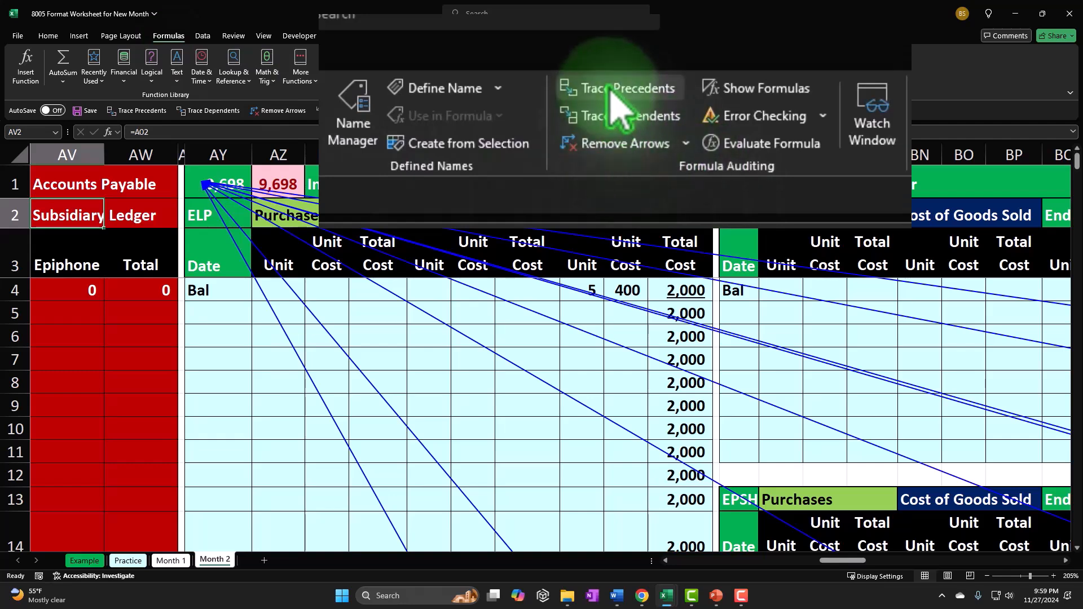
left_click(620, 144)
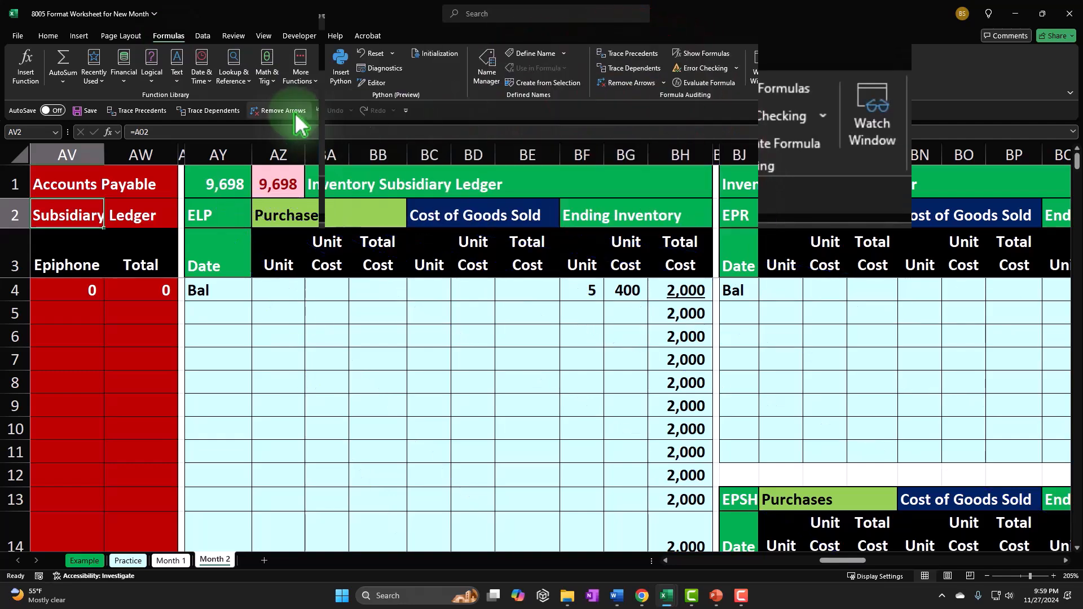
Step: Complete the inventory check formula in AZ1 as =AY1-O5, comparing the subsidiary ledger total with the Inventory account balance
left_click(278, 184)
double_click(304, 96)
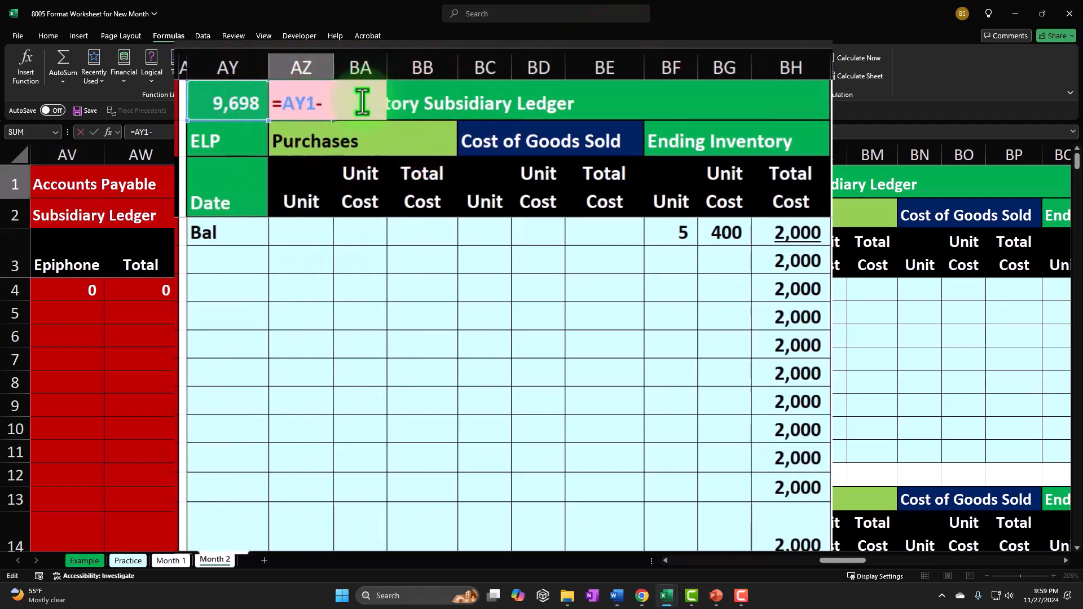
left_click(282, 257)
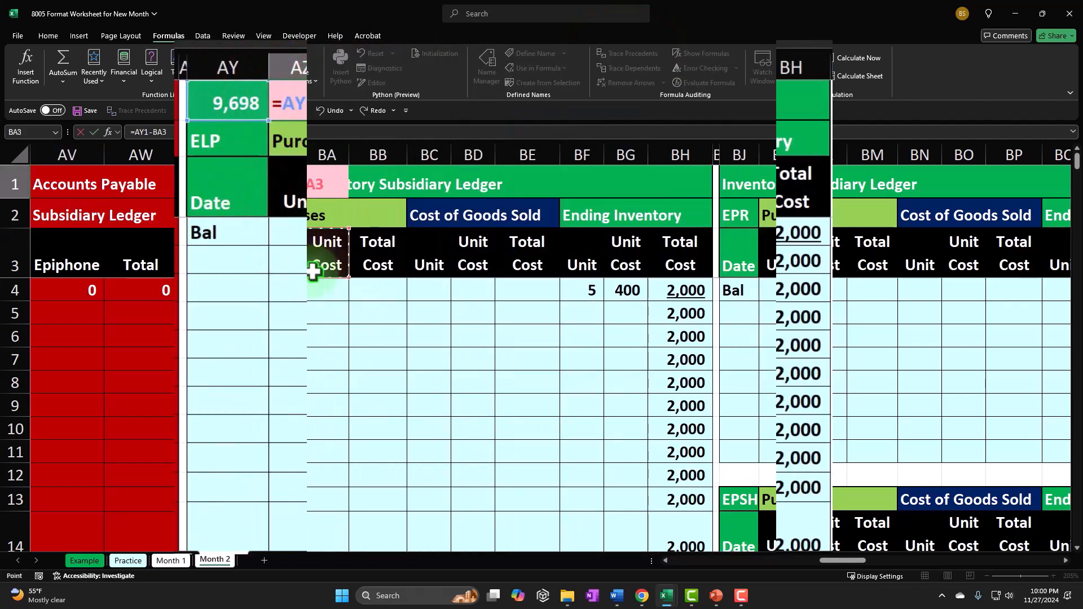
key("Left")
key("Left")
key("Left")
key("Left")
key("Left")
key("Left")
key("Left")
key("Left")
key("Left")
key("Left")
key("Left")
key("Left")
key("Left")
key("Left")
key("Left")
key("Left")
key("Left")
key("Left")
key("Left")
key("Left")
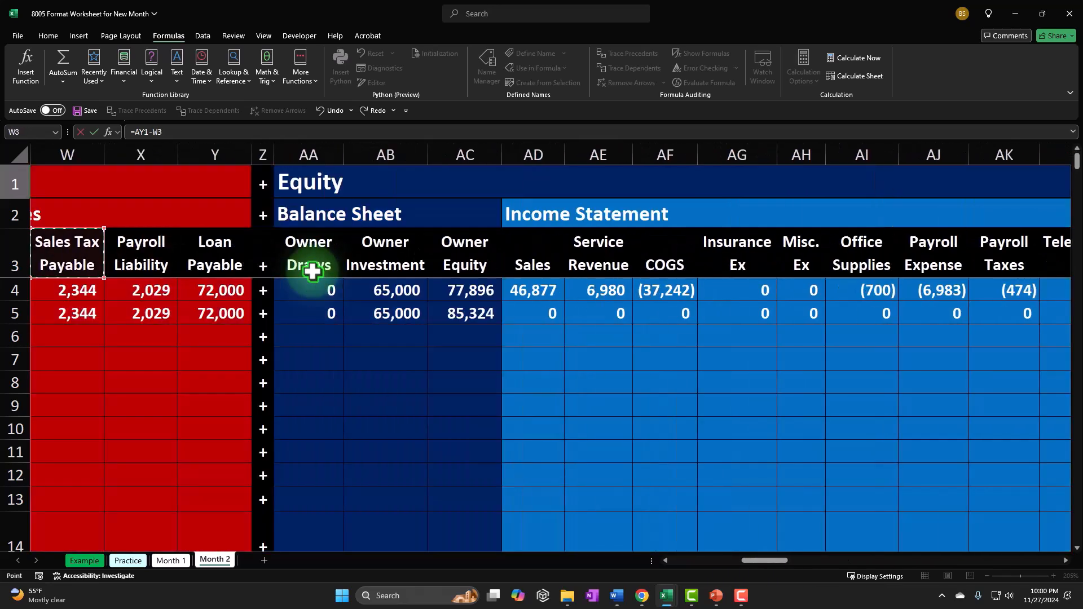
key("Left")
key("Left")
key("Left")
key("Left")
key("Left")
key("Left")
key("Left")
key("Left")
key("Left")
key("Left")
key("Left")
key("Left")
key("Left")
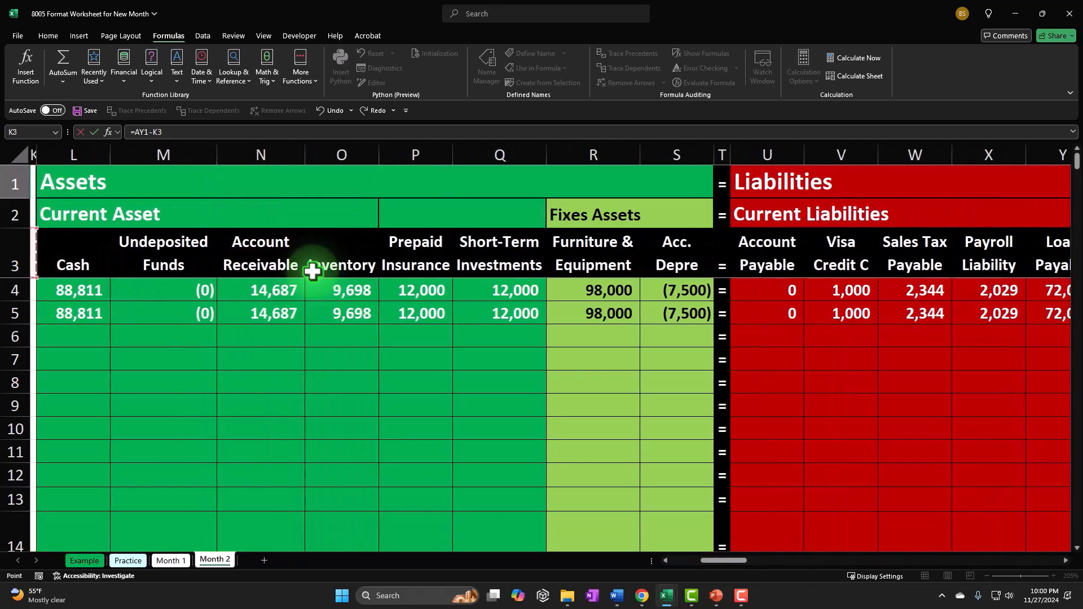
key("Right")
key("Right")
key("Right")
key("Right")
key("Right")
key("Right")
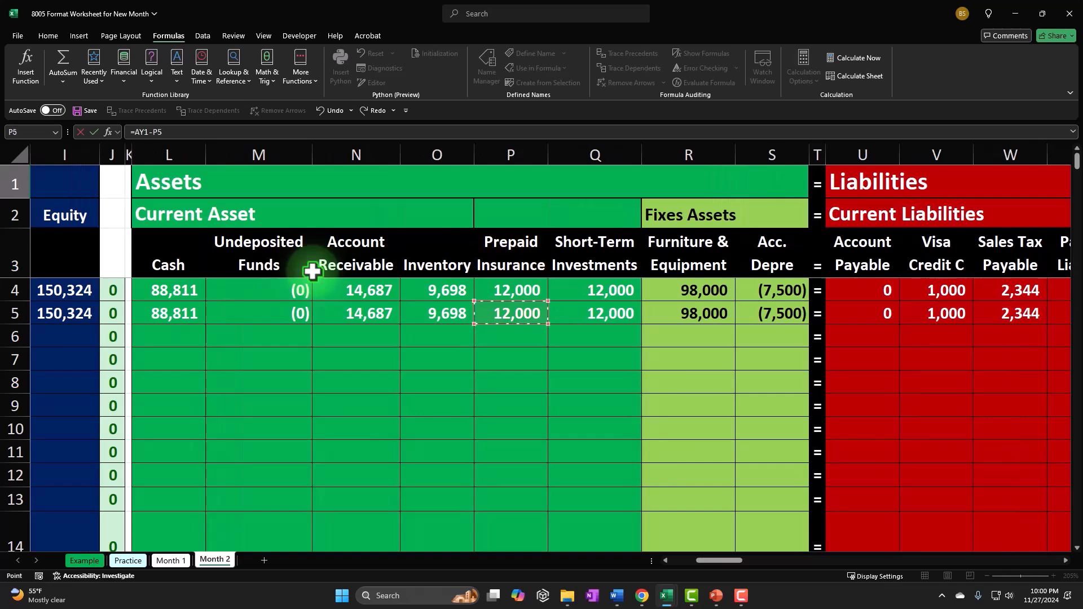
key("Left")
key("Return")
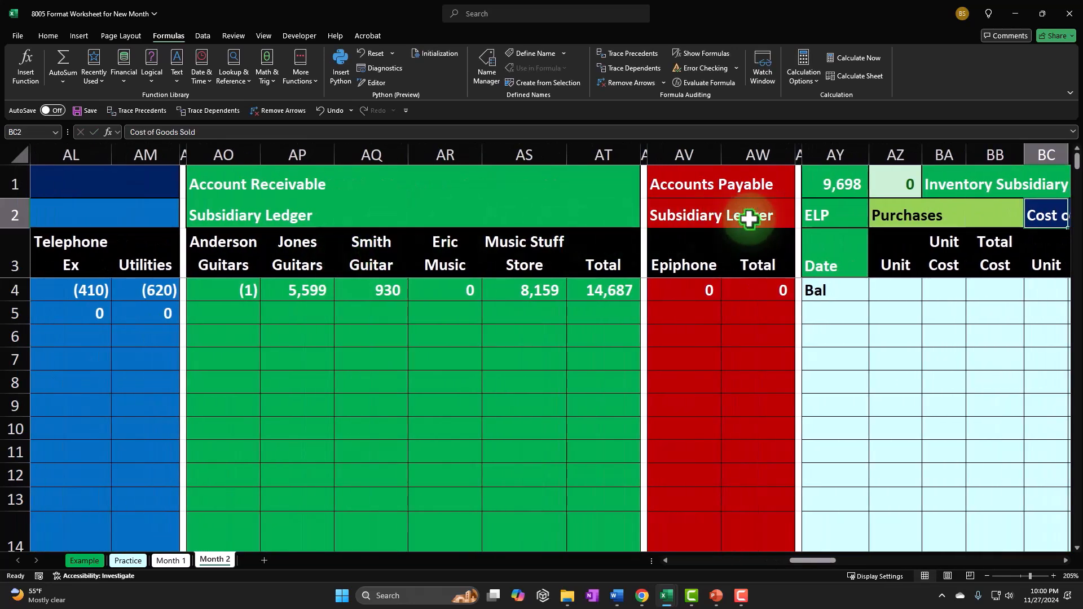
Step: Examine the inventory check in AZ1 and the item ledgers beside it
left_click(884, 181)
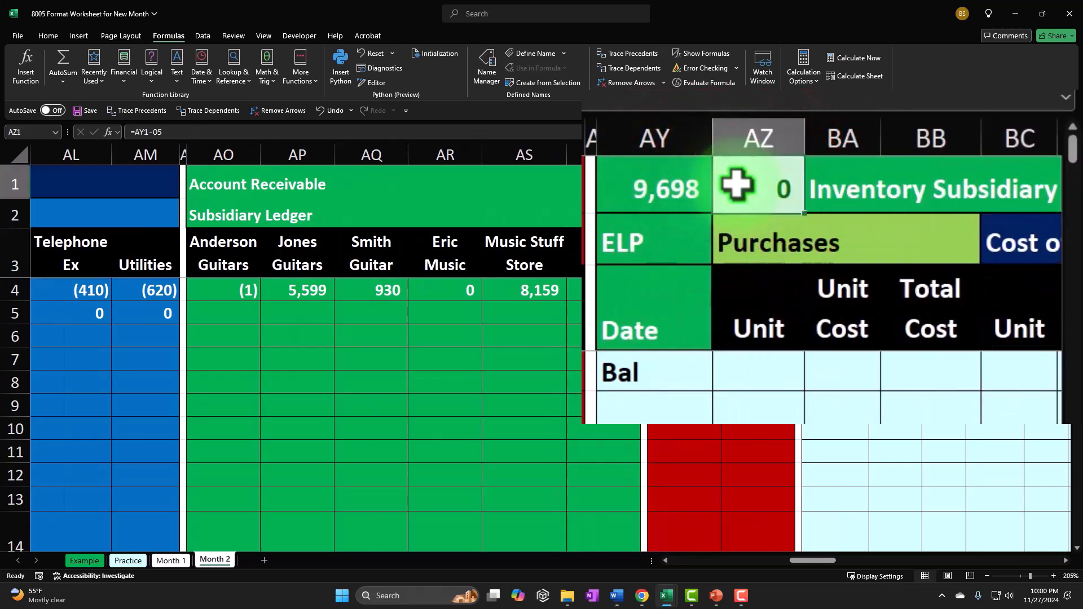
key("Right")
key("Right")
key("Right")
key("Right")
key("Right")
key("Right")
key("Right")
key("Right")
key("Right")
key("Right")
key("Right")
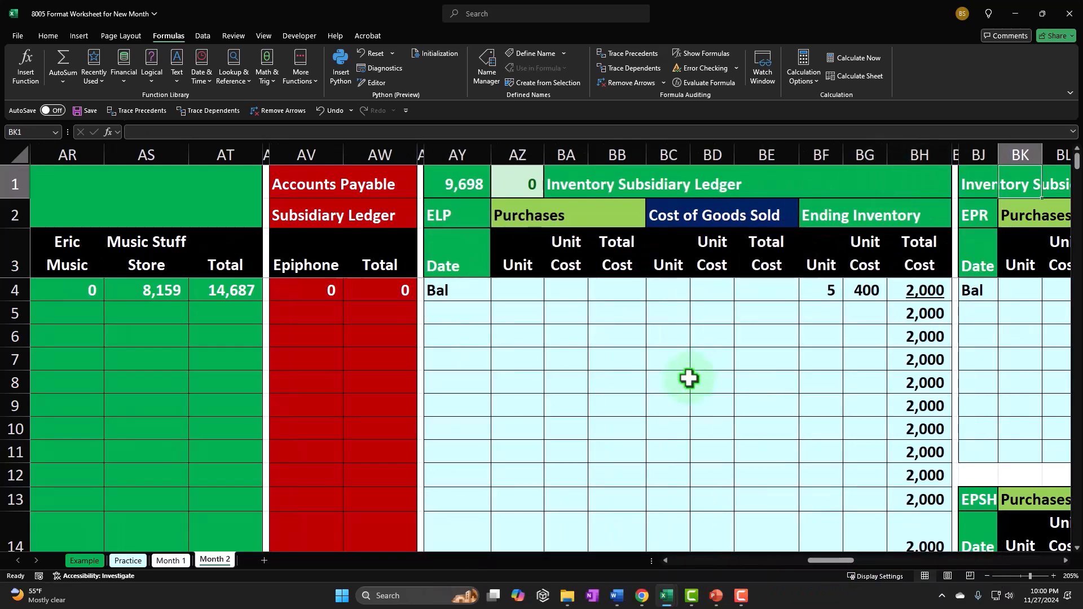
Step: Review the GSB ledger and the beginning balance transactions on the Month 1 sheet
left_click(171, 560)
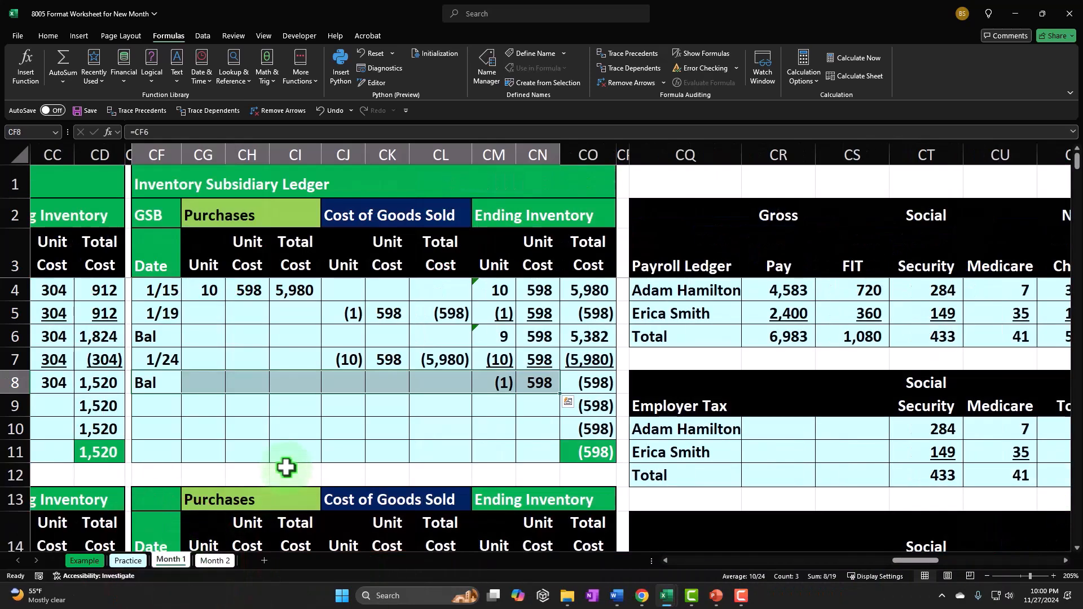
left_click(248, 474)
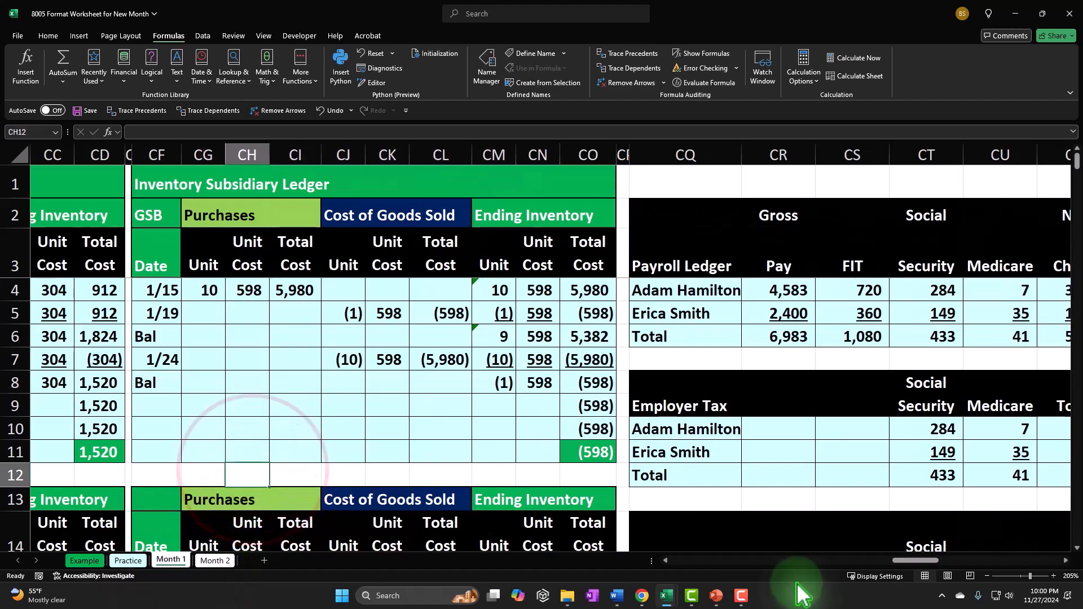
left_click_drag(910, 560, 643, 578)
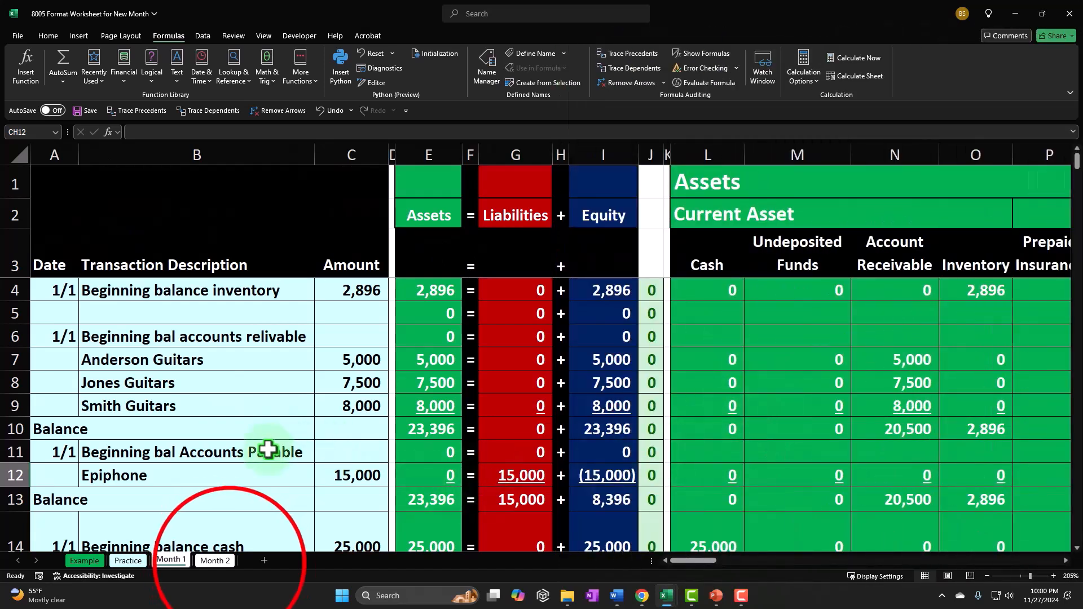
Step: Examine the prior-month balances on Month 2, comparing the income statement accounts in row 4 with those in row 5
left_click(214, 560)
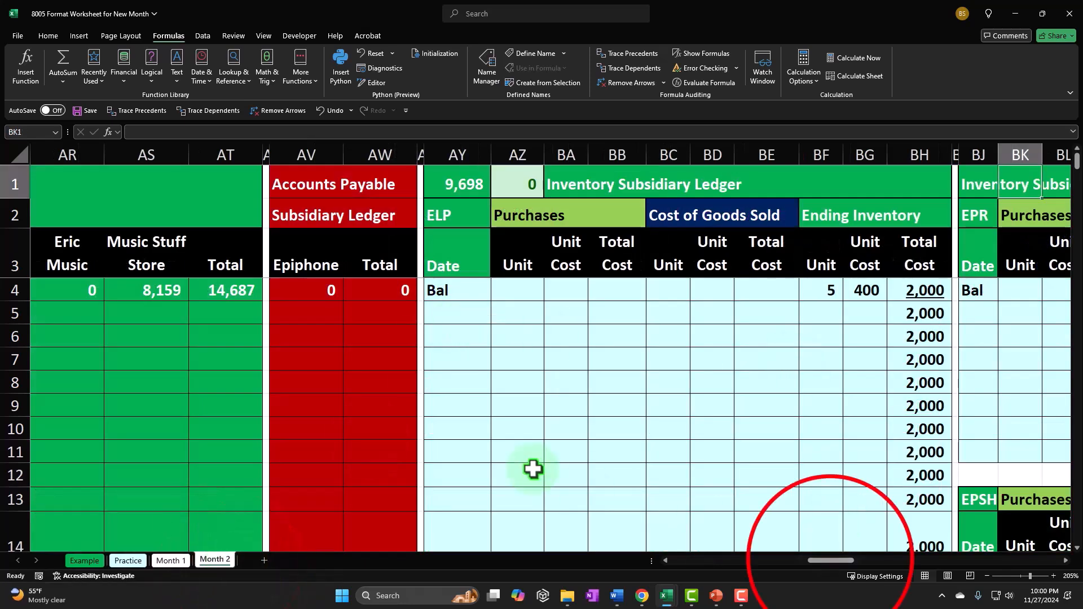
left_click_drag(829, 560, 659, 565)
left_click_drag(714, 296, 1015, 295)
left_click_drag(386, 290, 1015, 291)
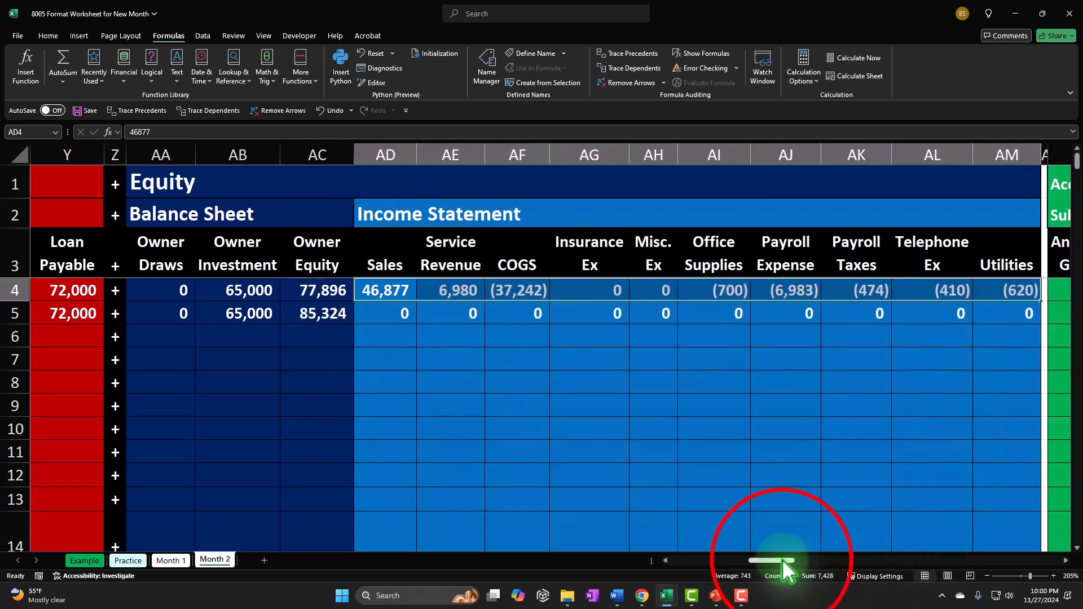
left_click_drag(783, 561, 757, 517)
left_click_drag(492, 314, 987, 326)
left_click_drag(953, 370, 968, 368)
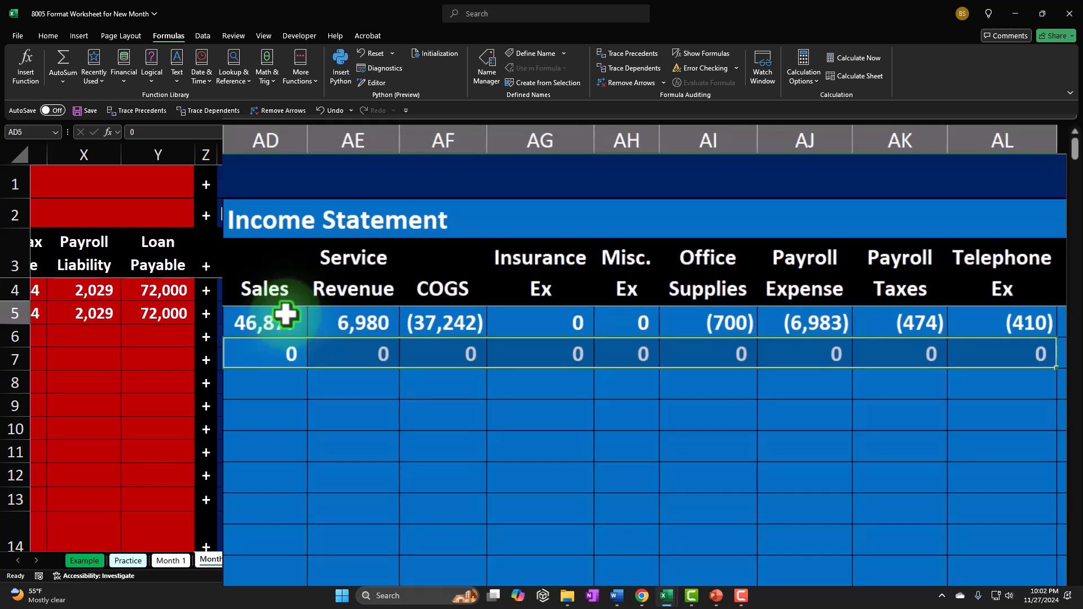
Step: Examine the closed prior-month balances in row 5, from Owner Equity in AC5 back to the description in A5
key("Left")
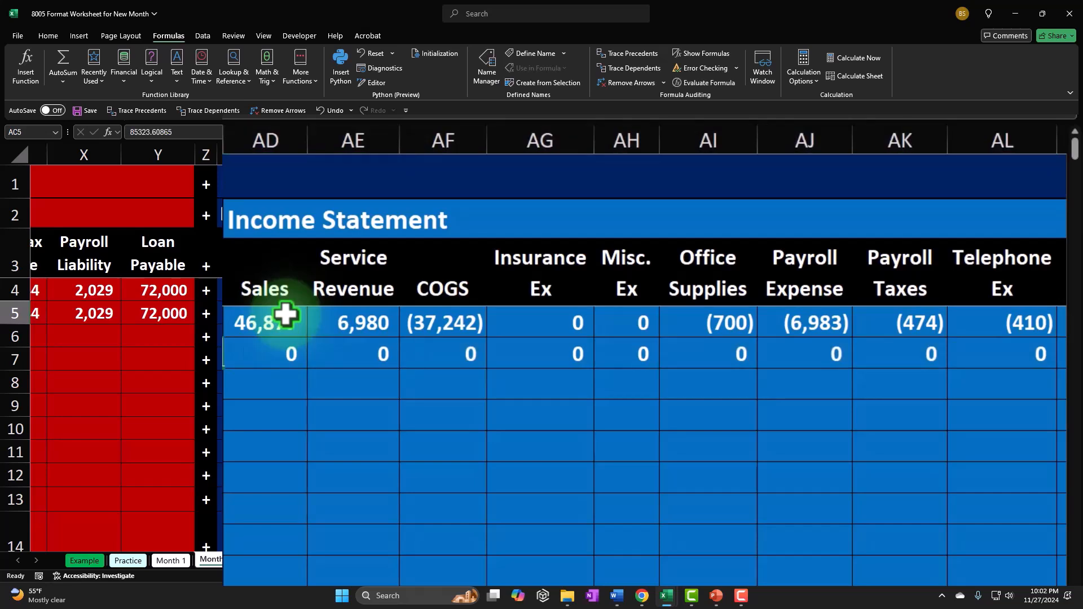
key("Left")
key("Left")
key("Left")
key("Left")
key("Left")
key("Left")
key("Left")
key("Left")
key("Left")
key("Left")
key("Left")
key("Left")
key("Left")
key("Left")
key("Left")
key("Left")
key("Left")
key("Left")
key("Left")
key("Left")
key("Left")
key("Left")
key("Left")
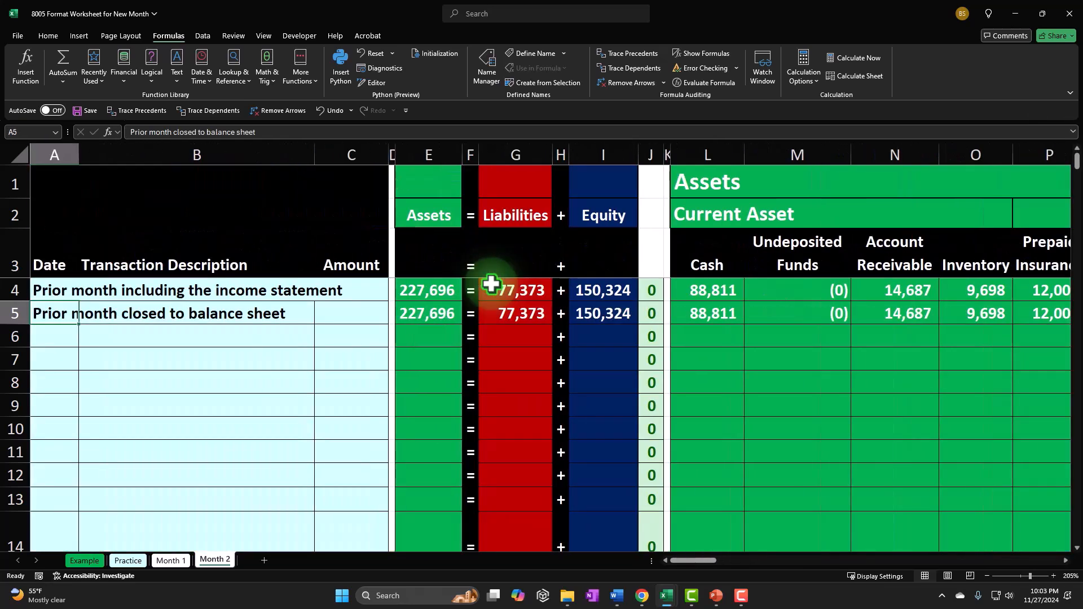